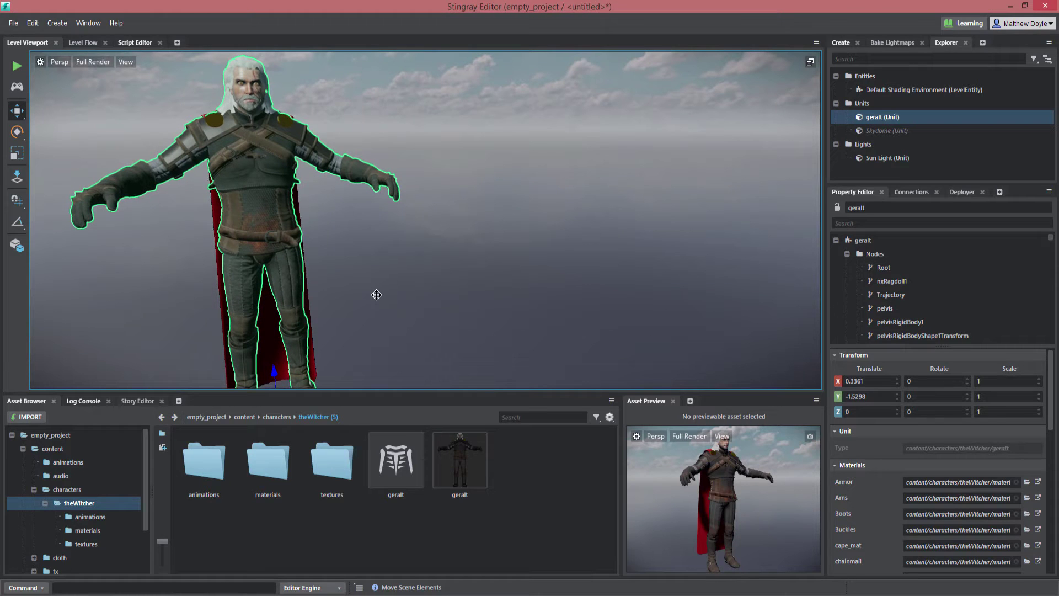
# Move the geralt unit in the Stingray level to see how the character's cape reacts.
pyautogui.keyDown('alt'); pyautogui.moveTo(253, 295); pyautogui.dragTo(448, 247, button='middle'); pyautogui.keyUp('alt')
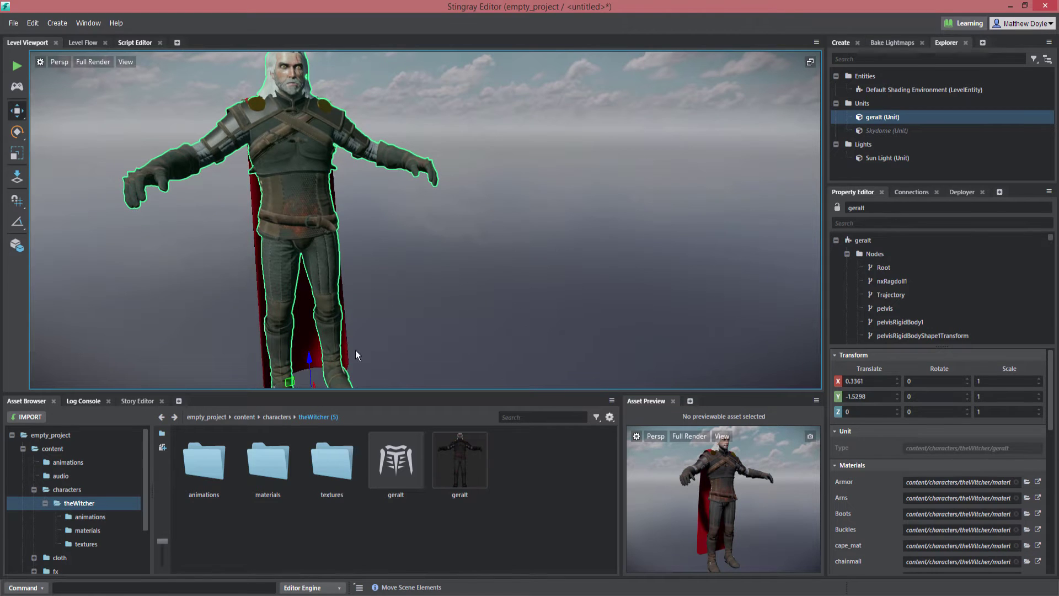
pyautogui.keyDown('alt'); pyautogui.moveTo(454, 324); pyautogui.dragTo(342, 368, button='right'); pyautogui.keyUp('alt')
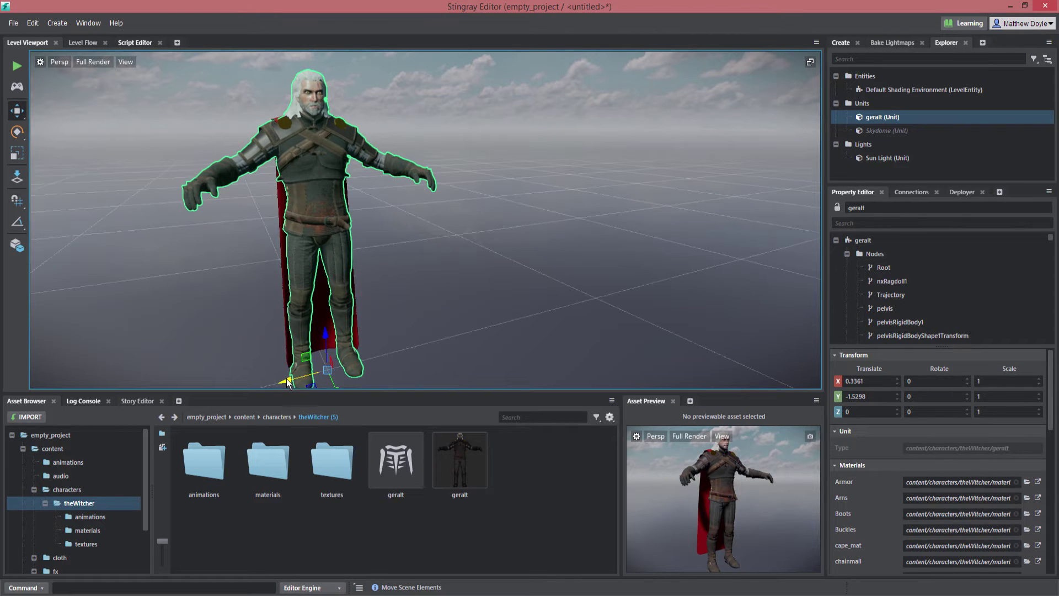
pyautogui.moveTo(288, 382); pyautogui.dragTo(343, 447)
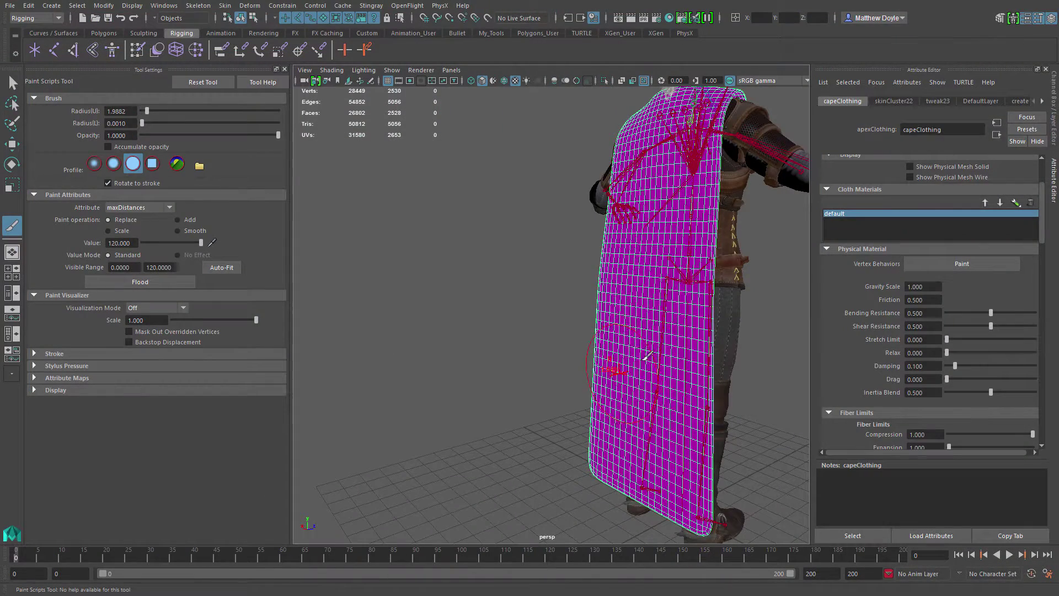
# In Maya, paint a maxDistances value of 120 over the lower half of the cape's outer side.
pyautogui.moveTo(645, 358)
pyautogui.mouseDown()
pyautogui.moveTo(662, 441)
pyautogui.moveTo(687, 483)
pyautogui.mouseUp()
pyautogui.keyDown('alt'); pyautogui.moveTo(634, 398); pyautogui.dragTo(612, 382); pyautogui.keyUp('alt')
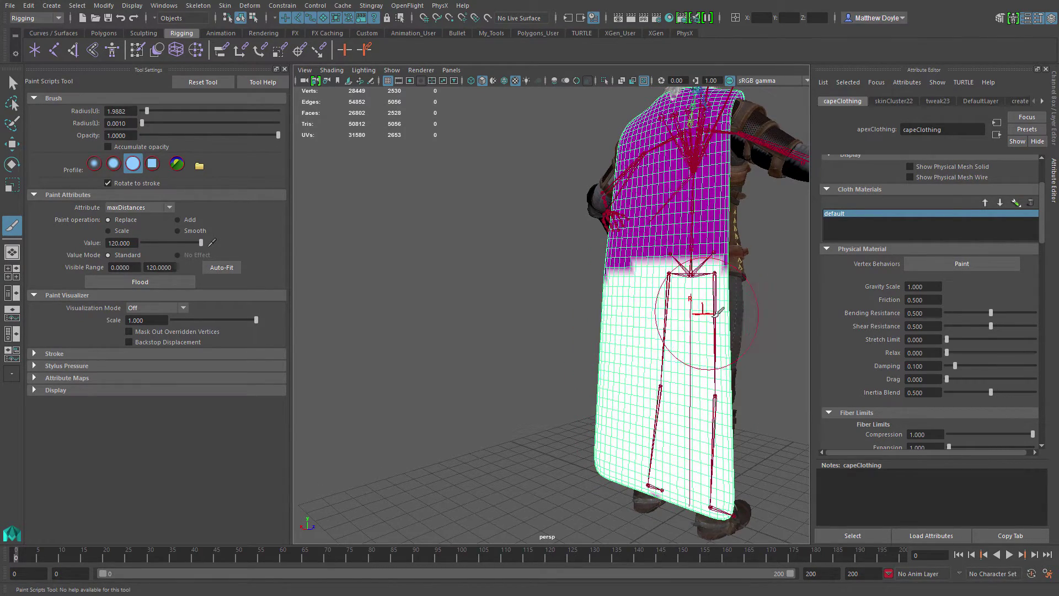
pyautogui.keyDown('alt'); pyautogui.moveTo(603, 307); pyautogui.dragTo(527, 366); pyautogui.keyUp('alt')
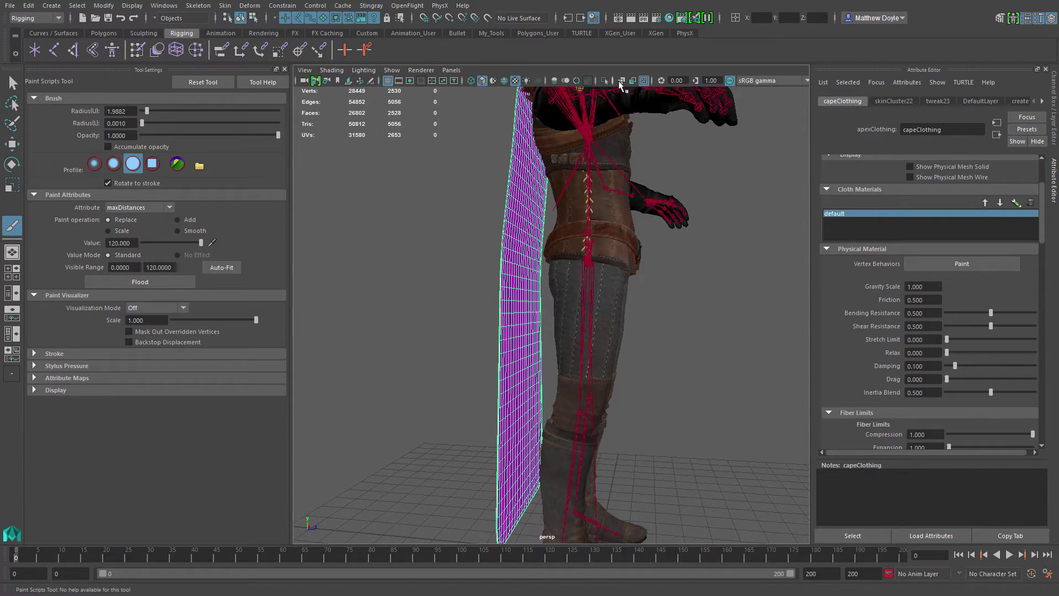
# Isolate the cape and paint the maxDistances value of 120 over the lower half of its inner side.
pyautogui.click(605, 81)
pyautogui.moveTo(606, 242)
pyautogui.keyDown('alt'); pyautogui.mouseDown()
pyautogui.moveTo(677, 267)
pyautogui.moveTo(541, 252)
pyautogui.moveTo(577, 252)
pyautogui.moveTo(580, 321)
pyautogui.moveTo(479, 355)
pyautogui.moveTo(515, 354)
pyautogui.moveTo(475, 468)
pyautogui.mouseUp(); pyautogui.keyUp('alt')
pyautogui.moveTo(447, 428)
pyautogui.keyDown('alt'); pyautogui.mouseDown()
pyautogui.moveTo(527, 395)
pyautogui.moveTo(419, 392)
pyautogui.mouseUp(); pyautogui.keyUp('alt')
pyautogui.moveTo(407, 384)
pyautogui.mouseDown()
pyautogui.moveTo(491, 359)
pyautogui.moveTo(426, 367)
pyautogui.moveTo(422, 455)
pyautogui.mouseUp()
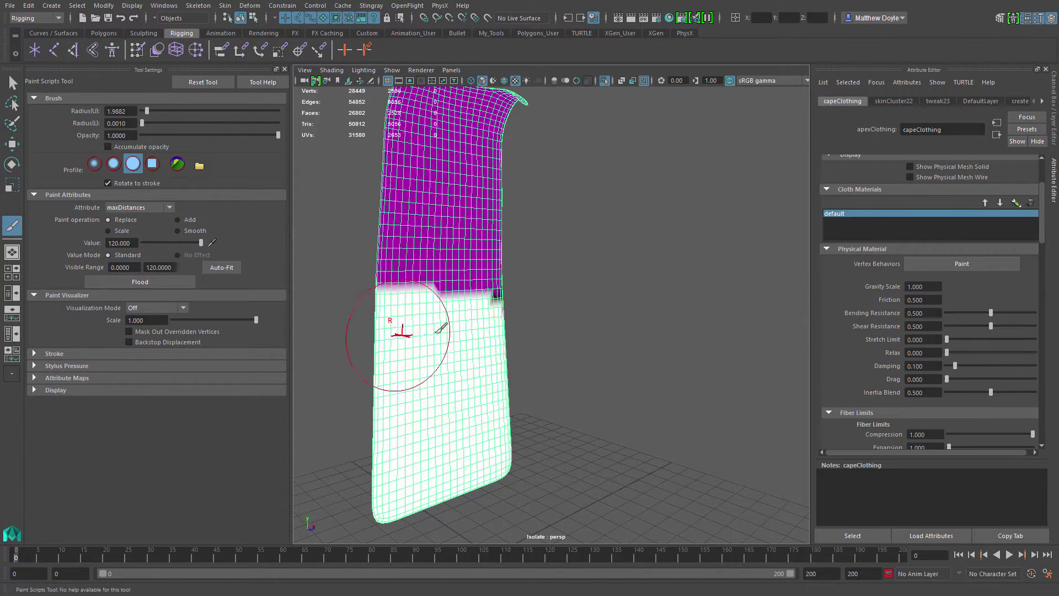
pyautogui.keyDown('alt'); pyautogui.moveTo(419, 351); pyautogui.dragTo(452, 350); pyautogui.keyUp('alt')
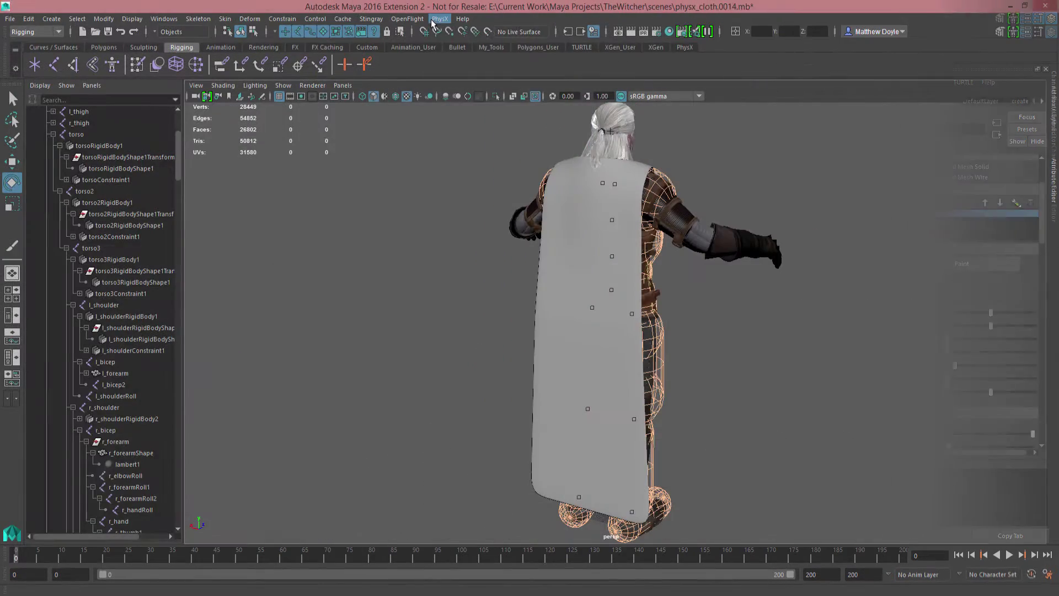
# Play the PhysX simulation on the walking character and examine the cape's motion from several sides.
pyautogui.click(436, 19)
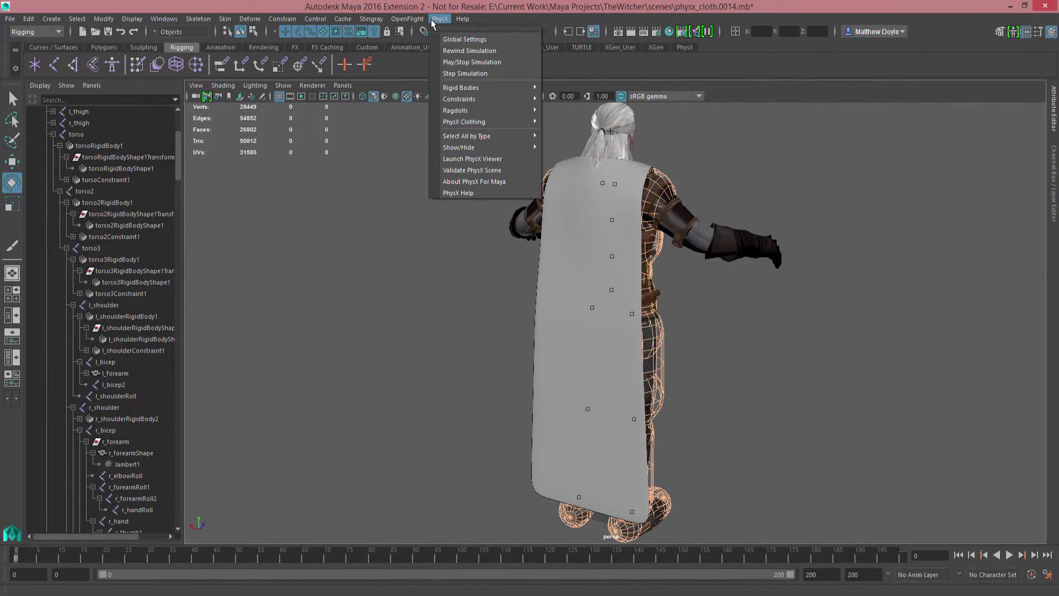
pyautogui.click(464, 62)
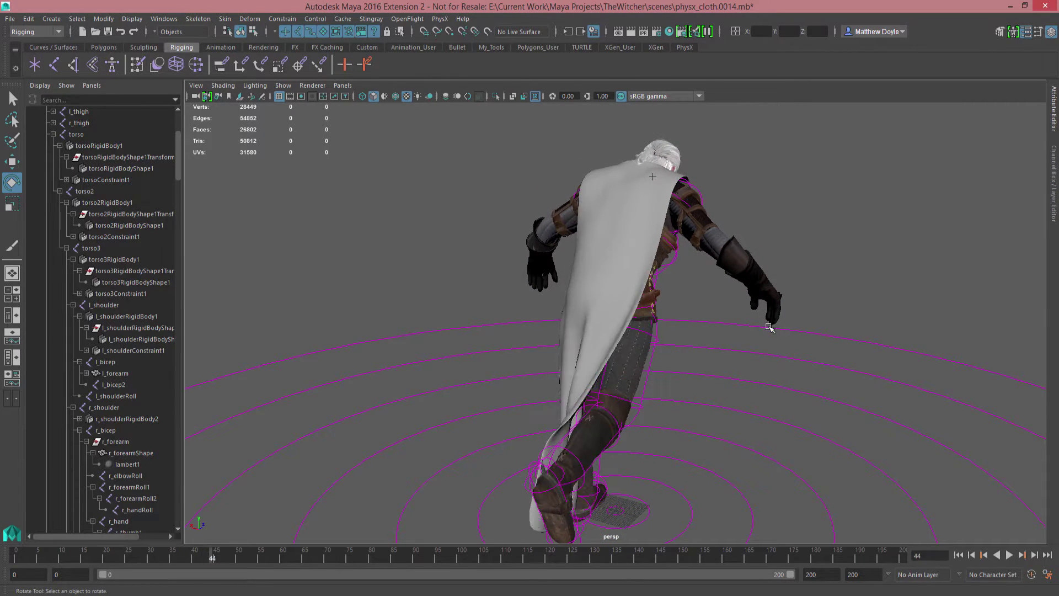
pyautogui.keyDown('alt'); pyautogui.moveTo(768, 326); pyautogui.dragTo(508, 283); pyautogui.keyUp('alt')
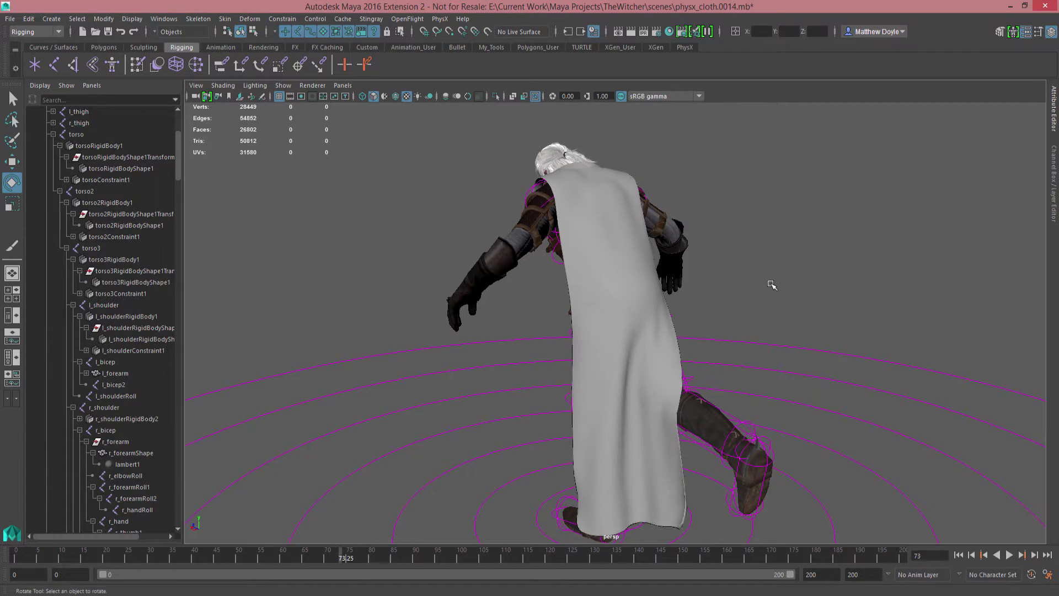
pyautogui.keyDown('alt'); pyautogui.moveTo(768, 286); pyautogui.dragTo(686, 280); pyautogui.keyUp('alt')
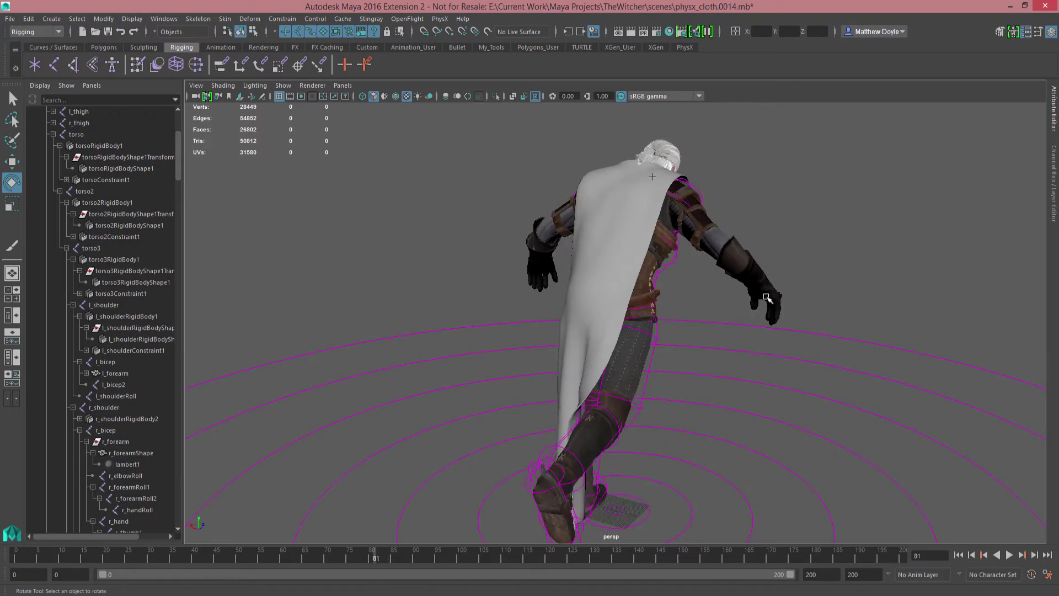
pyautogui.keyDown('alt'); pyautogui.moveTo(768, 298); pyautogui.dragTo(449, 246); pyautogui.keyUp('alt')
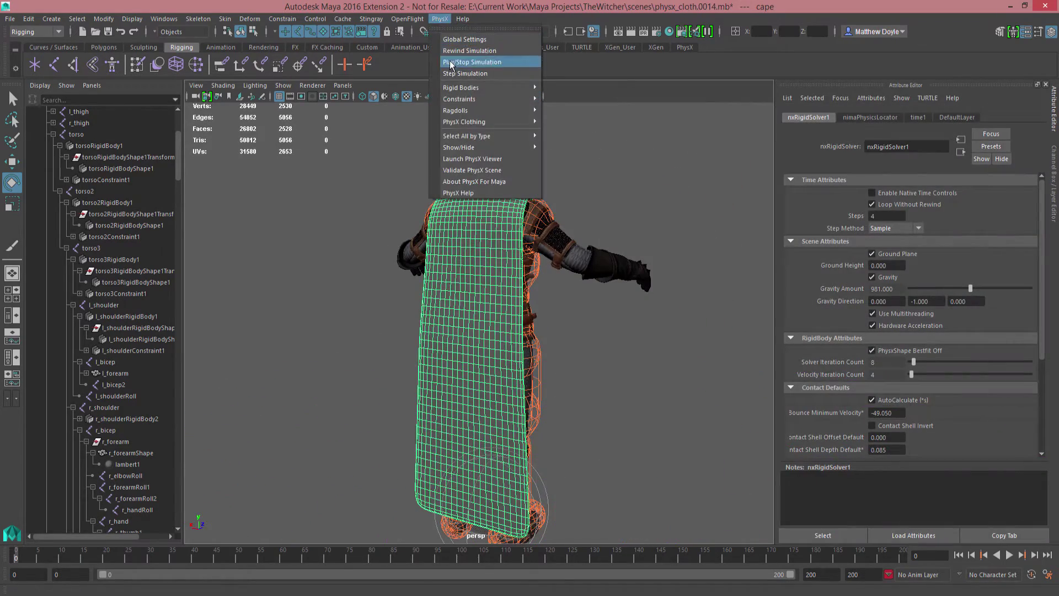
# Play the PhysX simulation on the standing character and review the capeClothing wind, level of detail and simulation attributes.
pyautogui.click(450, 62)
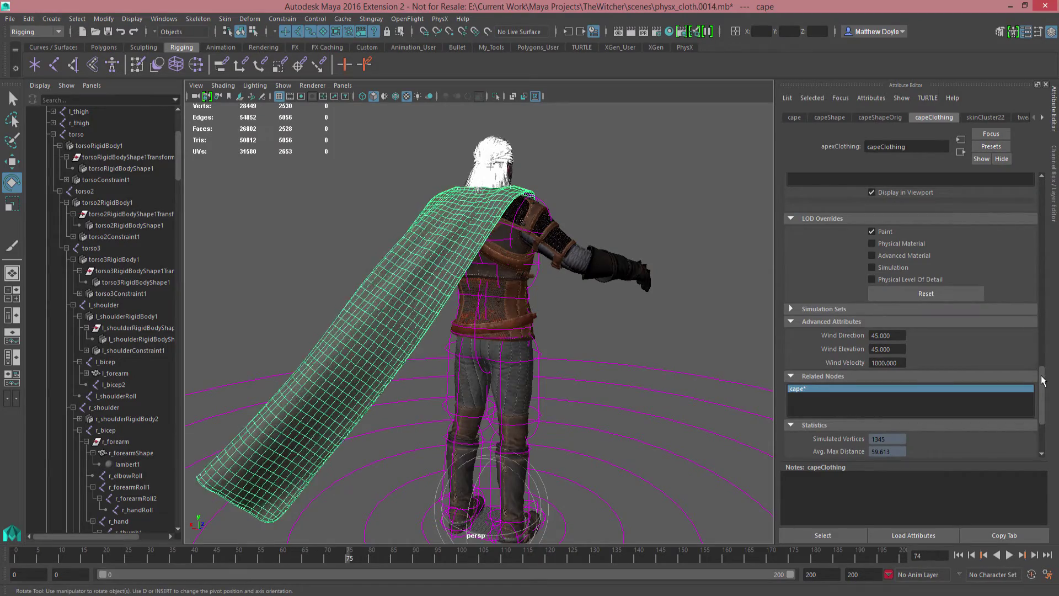
pyautogui.scroll(2, 1040, 355)
pyautogui.scroll(4, 1034, 336)
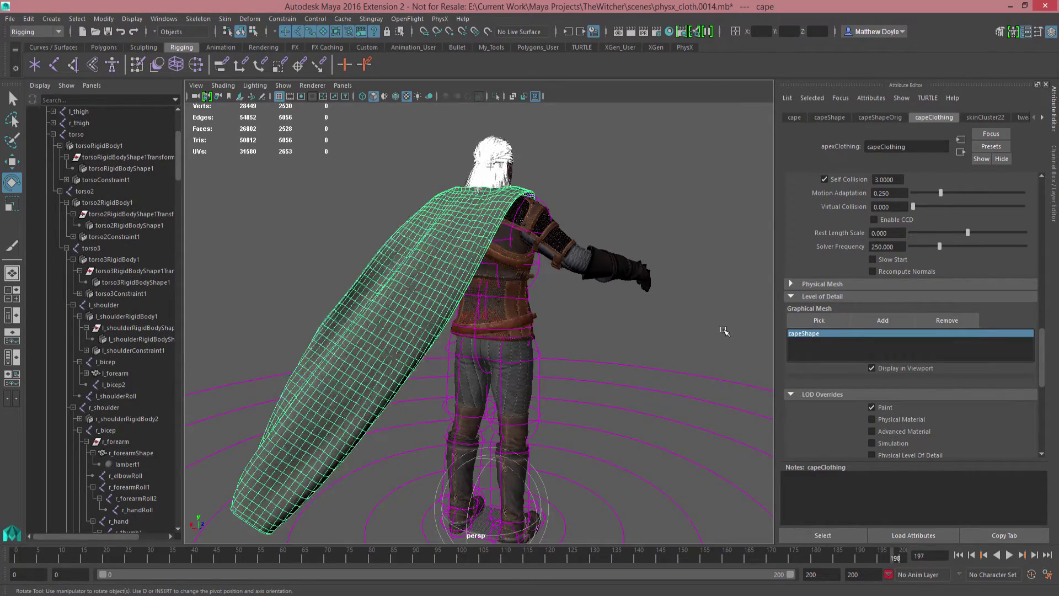
# Deselect the cape and examine its wind-blown motion from the front, side and back.
pyautogui.keyDown('alt'); pyautogui.moveTo(716, 315); pyautogui.dragTo(526, 315); pyautogui.keyUp('alt')
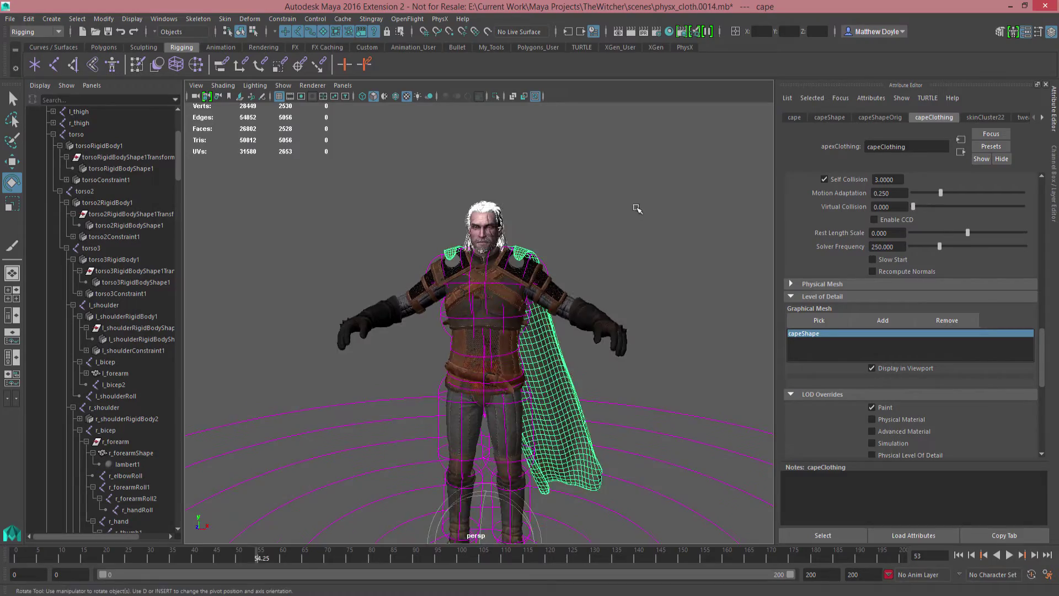
pyautogui.keyDown('alt'); pyautogui.moveTo(610, 210); pyautogui.dragTo(693, 269, button='right'); pyautogui.keyUp('alt')
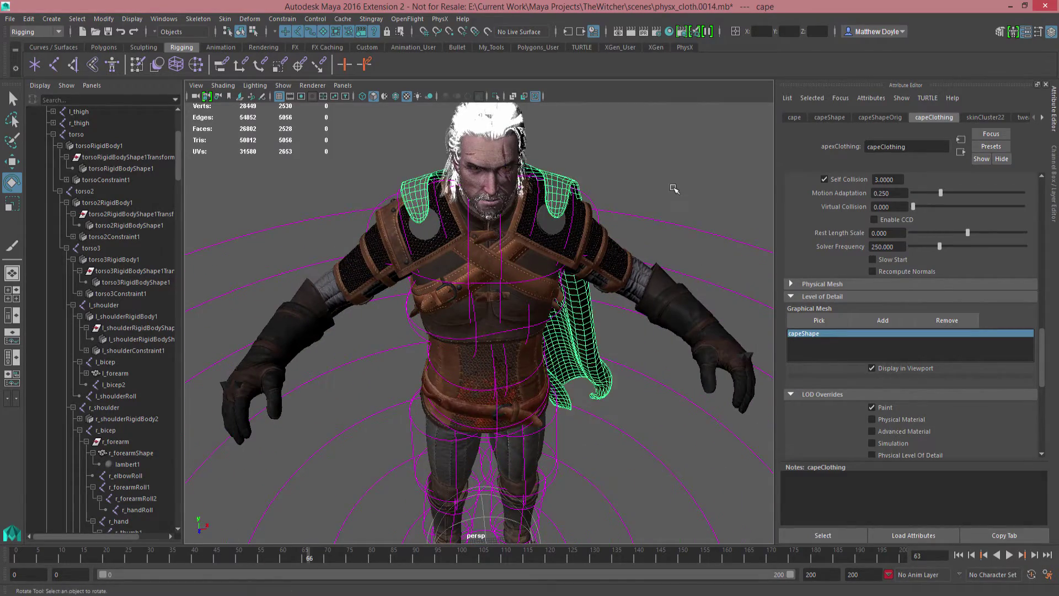
pyautogui.click(671, 260)
pyautogui.keyDown('alt'); pyautogui.moveTo(640, 364); pyautogui.dragTo(588, 332); pyautogui.keyUp('alt')
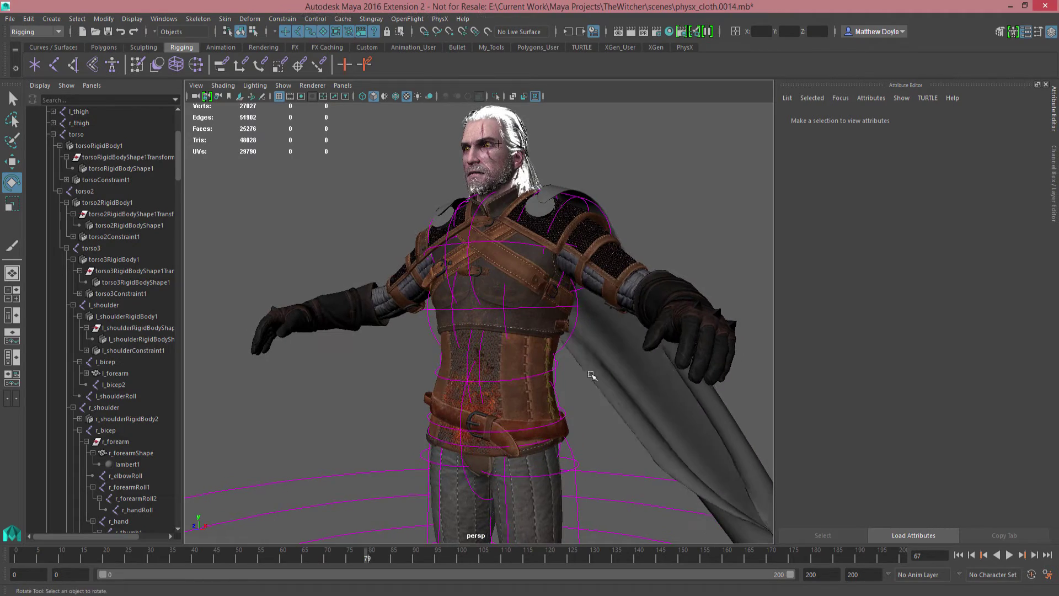
pyautogui.keyDown('alt'); pyautogui.moveTo(599, 405); pyautogui.dragTo(584, 383, button='right'); pyautogui.keyUp('alt')
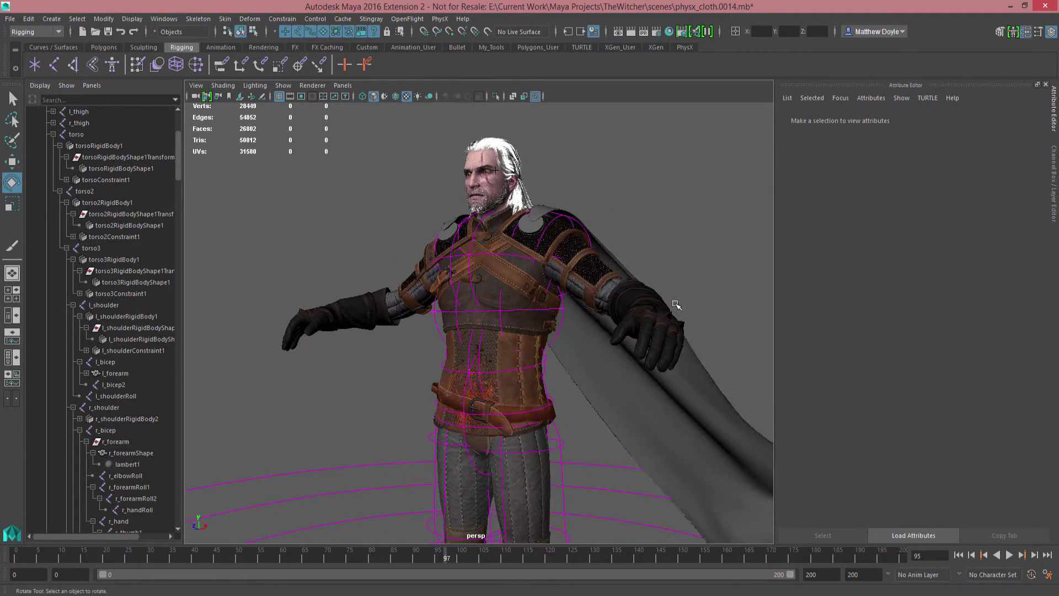
pyautogui.keyDown('alt'); pyautogui.moveTo(676, 305); pyautogui.dragTo(601, 226, button='middle'); pyautogui.keyUp('alt')
pyautogui.keyDown('alt'); pyautogui.moveTo(633, 234); pyautogui.dragTo(678, 327); pyautogui.keyUp('alt')
pyautogui.keyDown('alt'); pyautogui.moveTo(693, 329); pyautogui.dragTo(671, 331, button='right'); pyautogui.keyUp('alt')
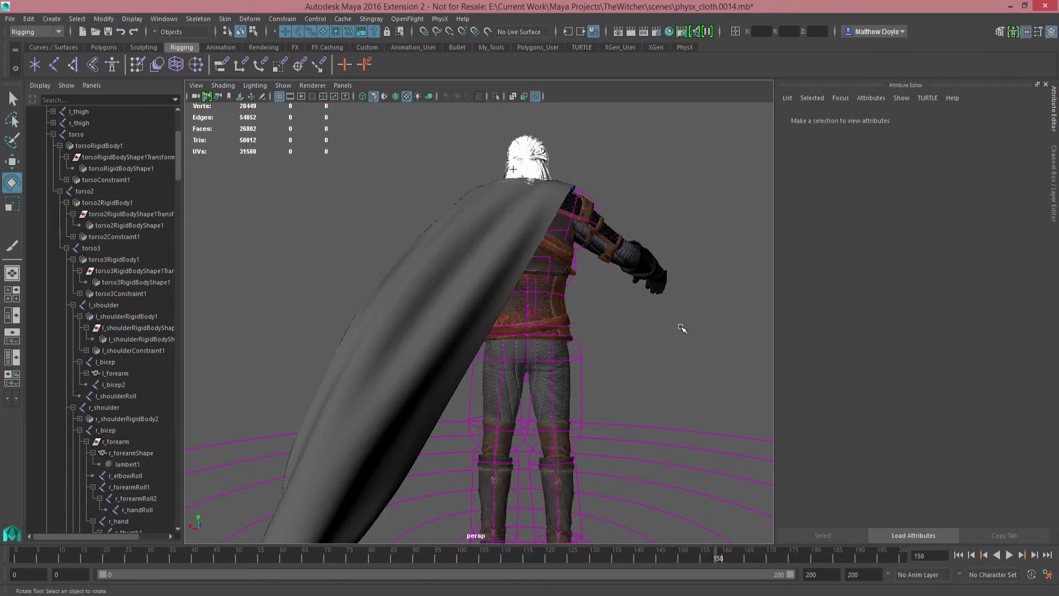
pyautogui.keyDown('alt'); pyautogui.moveTo(659, 327); pyautogui.dragTo(576, 361); pyautogui.keyUp('alt')
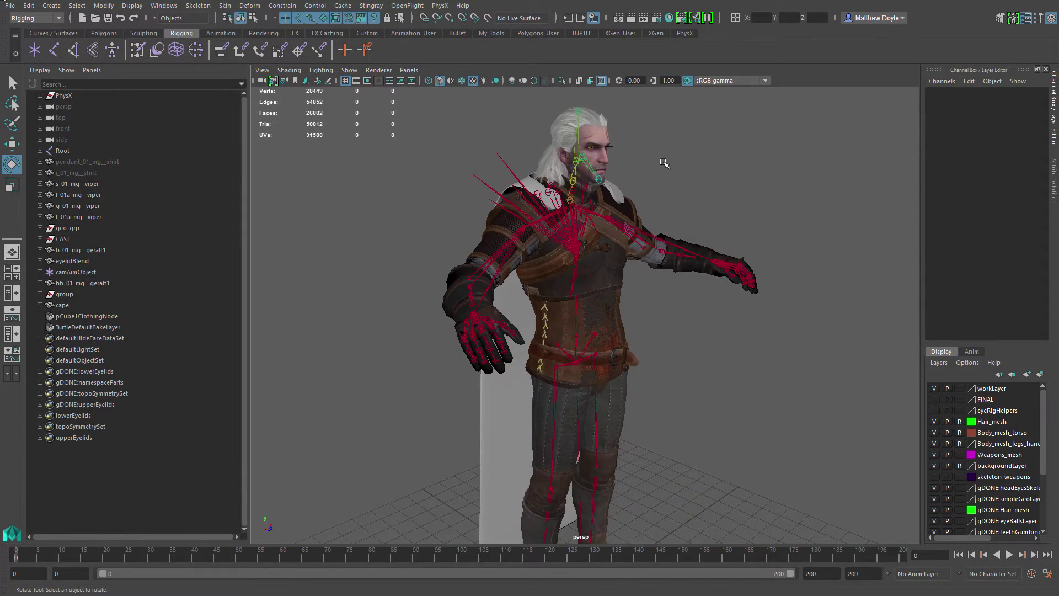
# Rotate the torso3 joint to test whether the cape follows it, and undo the rotation.
pyautogui.keyDown('alt'); pyautogui.moveTo(664, 163); pyautogui.dragTo(728, 359, button='right'); pyautogui.keyUp('alt')
pyautogui.keyDown('alt'); pyautogui.moveTo(647, 173); pyautogui.dragTo(668, 277, button='middle'); pyautogui.keyUp('alt')
pyautogui.keyDown('alt'); pyautogui.moveTo(461, 288); pyautogui.dragTo(590, 367); pyautogui.keyUp('alt')
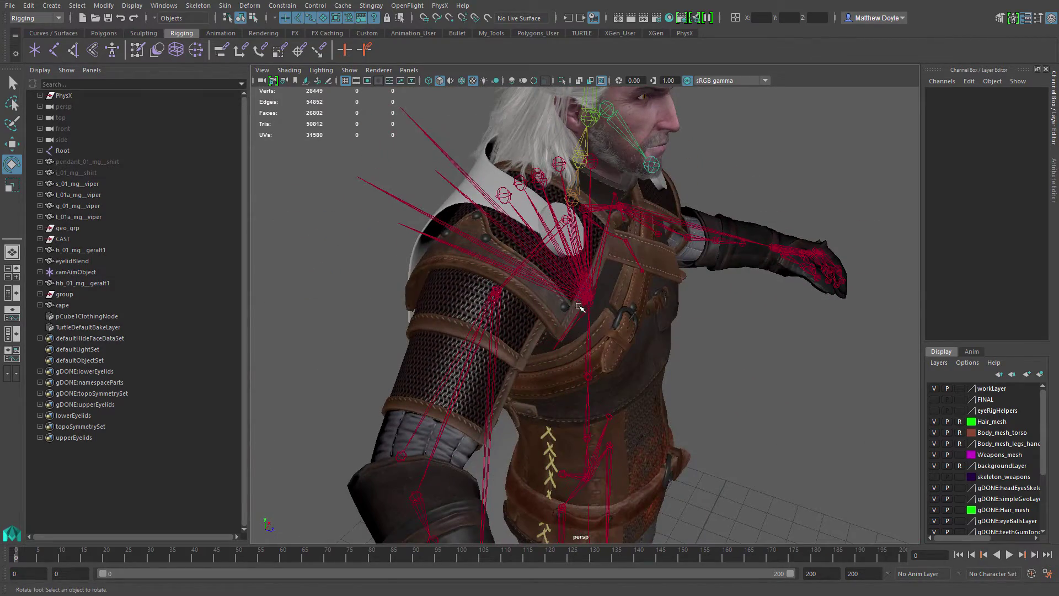
pyautogui.click(586, 302)
pyautogui.moveTo(627, 280); pyautogui.dragTo(612, 250)
pyautogui.hotkey('ctrl', 'z')
pyautogui.keyDown('alt'); pyautogui.moveTo(641, 211); pyautogui.dragTo(659, 241, button='middle'); pyautogui.keyUp('alt')
pyautogui.keyDown('alt'); pyautogui.moveTo(660, 241); pyautogui.dragTo(674, 262); pyautogui.keyUp('alt')
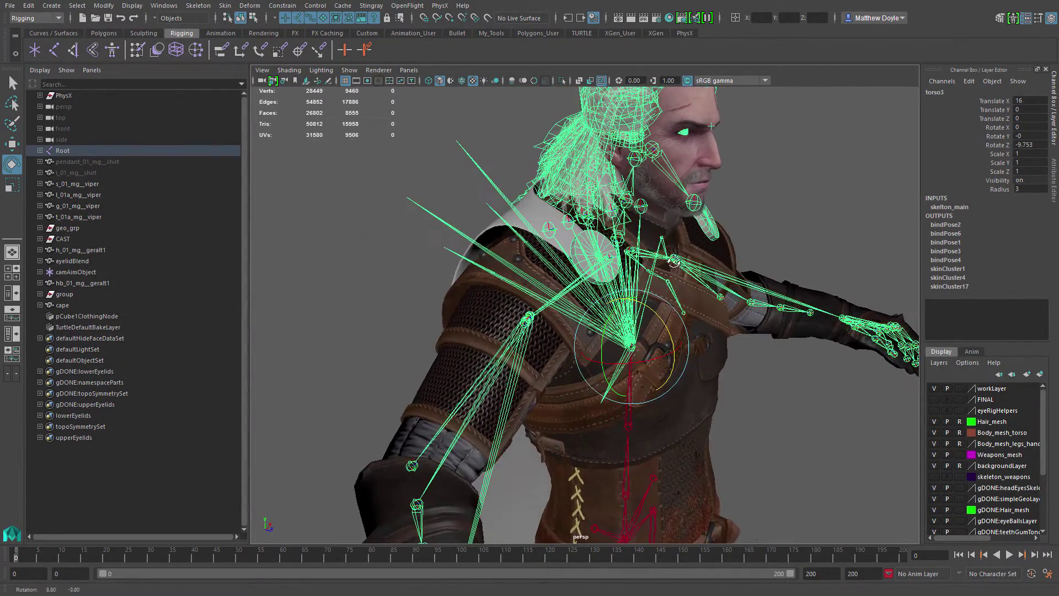
pyautogui.click(525, 215)
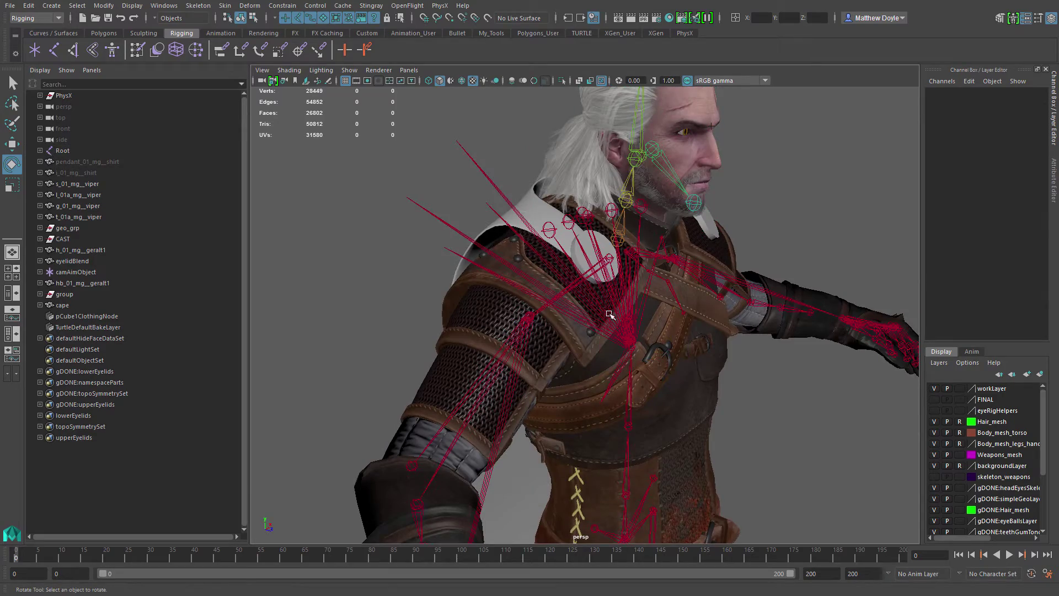
pyautogui.click(627, 342)
pyautogui.keyDown('alt'); pyautogui.moveTo(417, 252); pyautogui.dragTo(506, 252); pyautogui.keyUp('alt')
pyautogui.keyDown('shift'); pyautogui.click(518, 351); pyautogui.keyUp('shift')
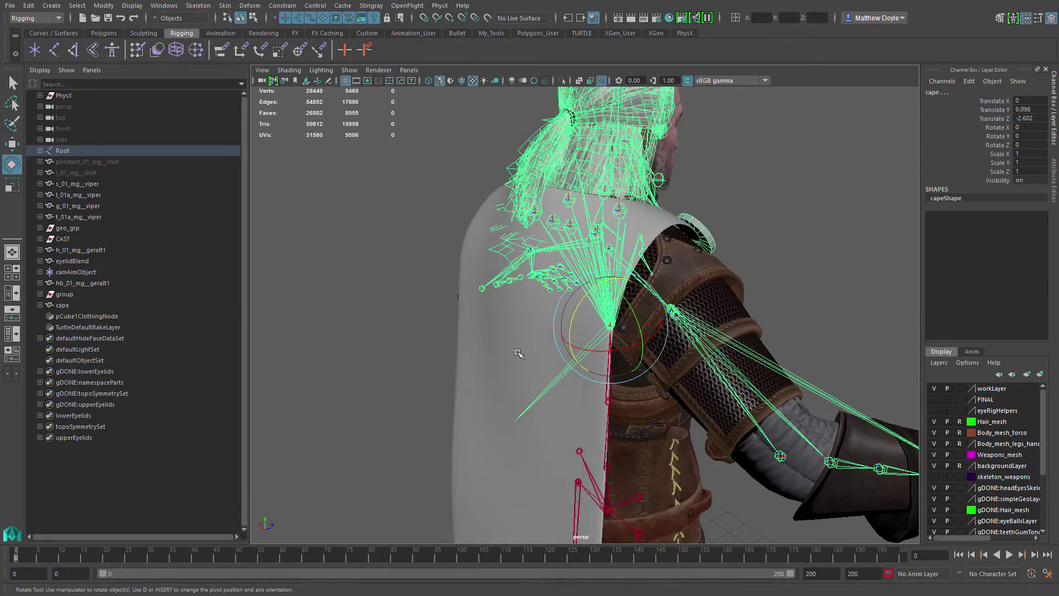
pyautogui.keyDown('alt'); pyautogui.moveTo(715, 274); pyautogui.dragTo(672, 240); pyautogui.keyUp('alt')
pyautogui.click(744, 357)
# Select the torso3 joint together with the cape mesh and open the Bind Skin options to bind them.
pyautogui.click(633, 342)
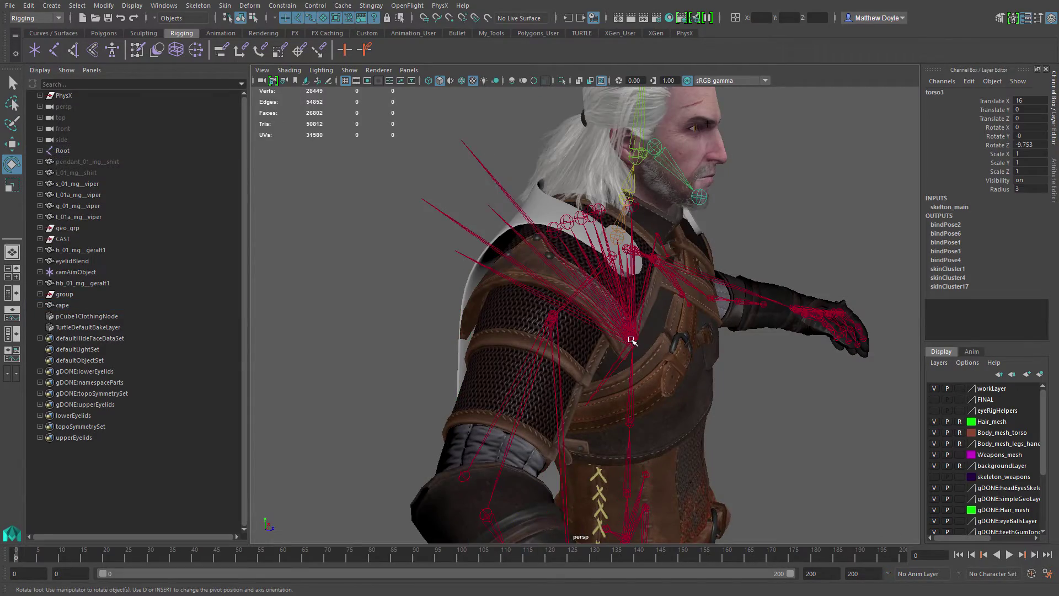
pyautogui.keyDown('alt'); pyautogui.moveTo(376, 306); pyautogui.dragTo(432, 302); pyautogui.keyUp('alt')
pyautogui.click(515, 333)
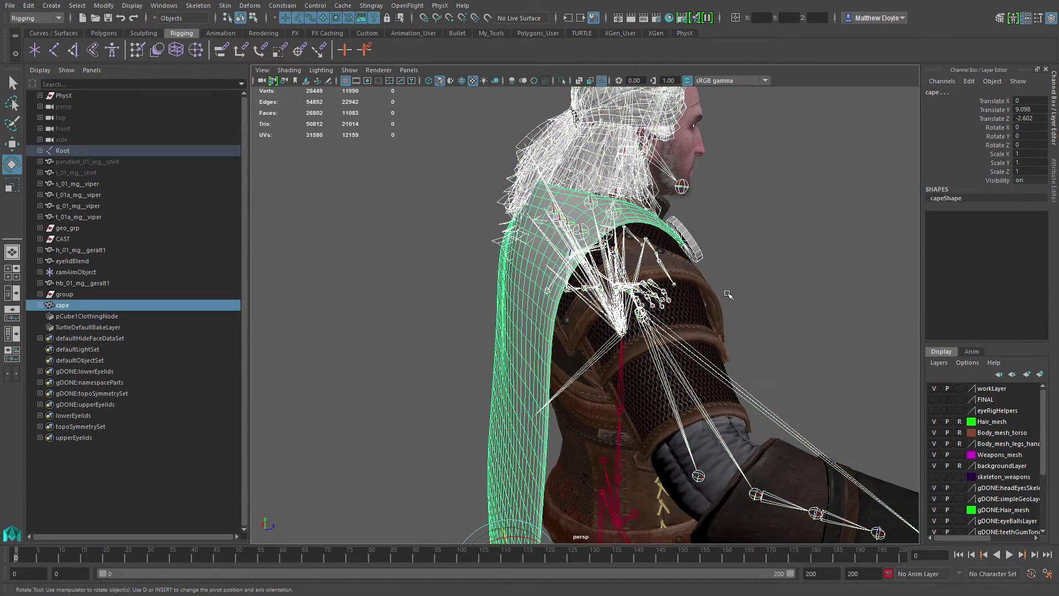
pyautogui.keyDown('alt'); pyautogui.moveTo(515, 334); pyautogui.dragTo(368, 98); pyautogui.keyUp('alt')
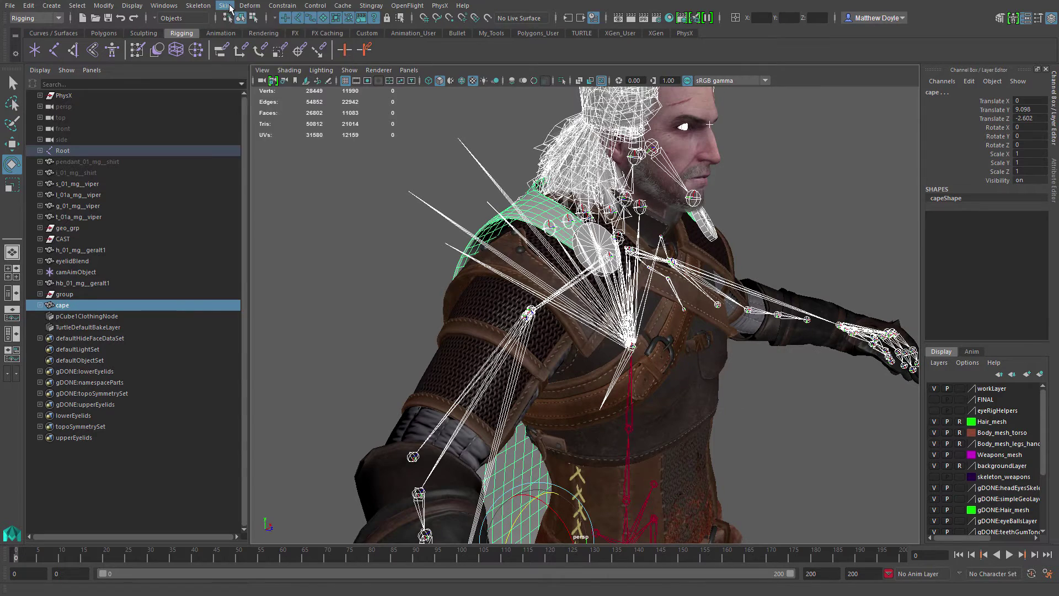
pyautogui.click(225, 6)
pyautogui.click(346, 35)
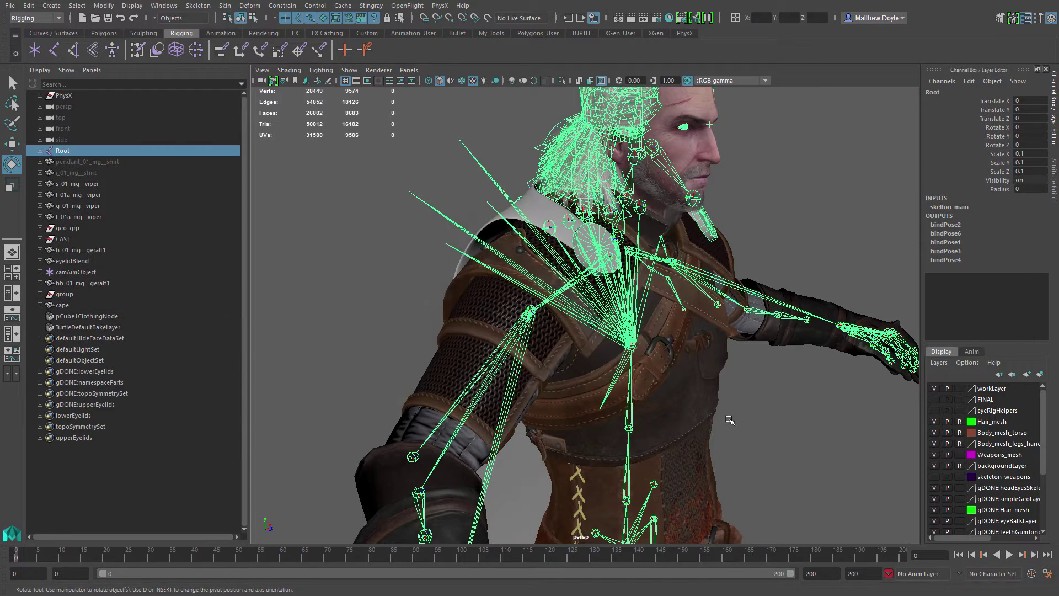
# Rotate the torso3 joint to test the new skin binding on the cape, and undo the rotation.
pyautogui.scroll(3, 734, 410)
pyautogui.click(630, 344)
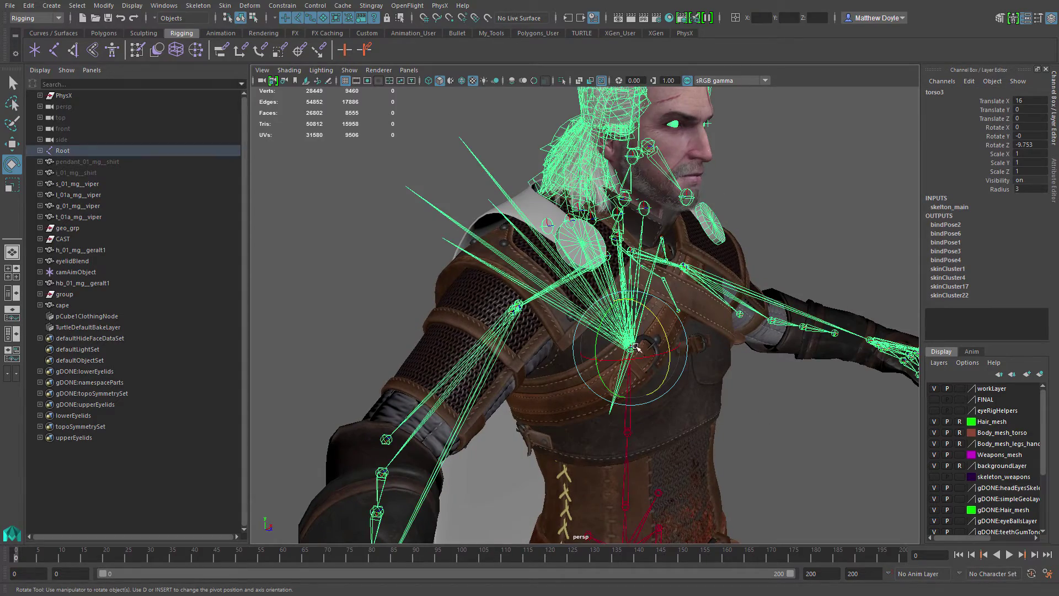
pyautogui.moveTo(659, 324); pyautogui.dragTo(760, 418)
pyautogui.keyDown('alt'); pyautogui.moveTo(760, 417); pyautogui.dragTo(506, 359, button='right'); pyautogui.keyUp('alt')
pyautogui.keyDown('alt'); pyautogui.moveTo(506, 359); pyautogui.dragTo(516, 301); pyautogui.keyUp('alt')
pyautogui.hotkey('ctrl', 'z')
# Activate the Paint Skin Weights tool on the cape mesh and show the tool's settings.
pyautogui.scroll(3, 439, 292)
pyautogui.scroll(1, 438, 280)
pyautogui.click(544, 304)
pyautogui.keyDown('alt'); pyautogui.moveTo(439, 270); pyautogui.dragTo(458, 258); pyautogui.keyUp('alt')
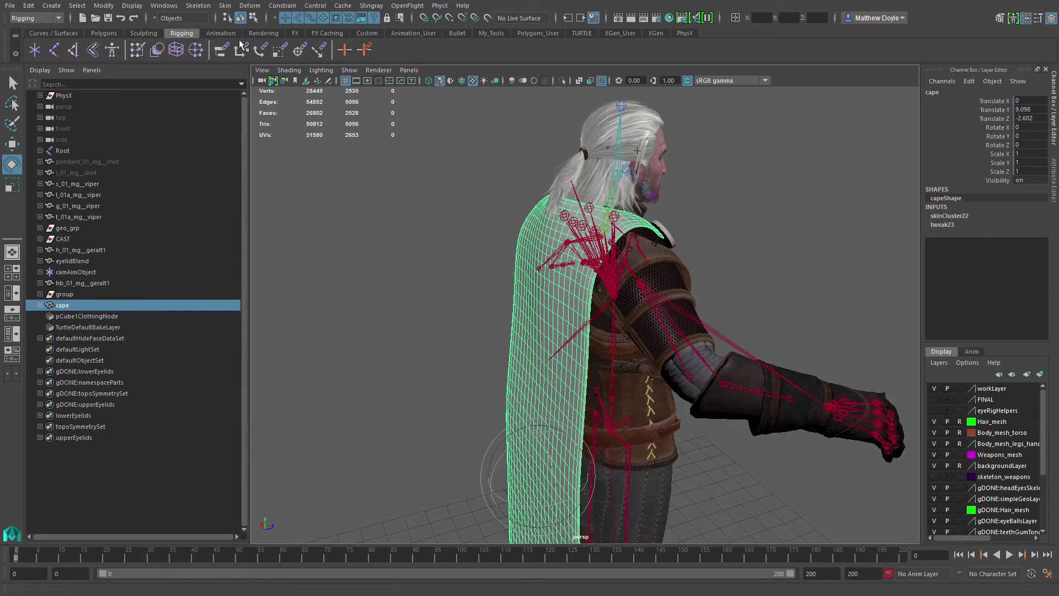
pyautogui.click(226, 7)
pyautogui.click(262, 87)
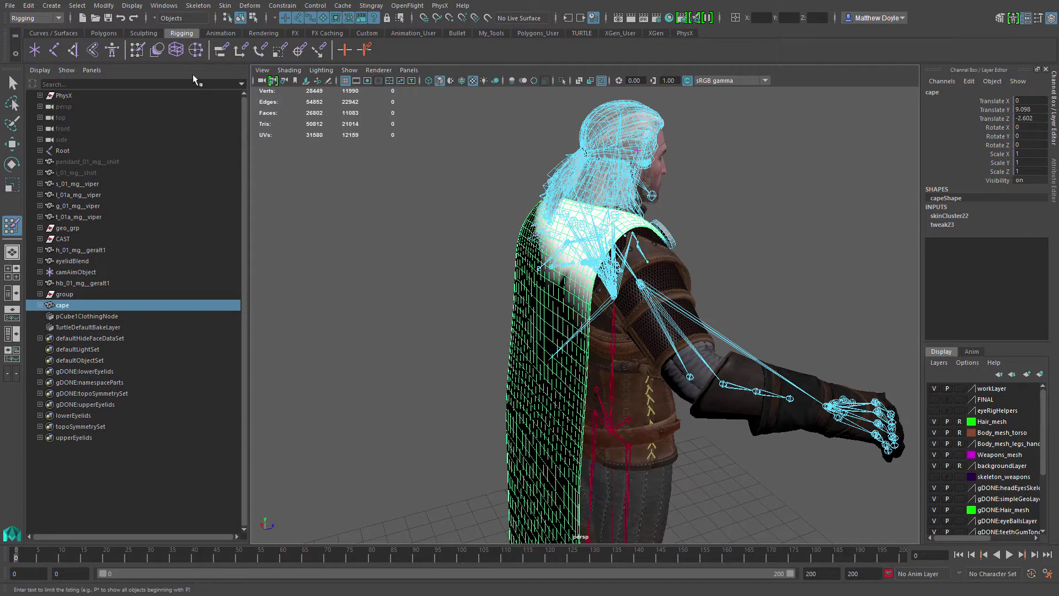
pyautogui.click(226, 6)
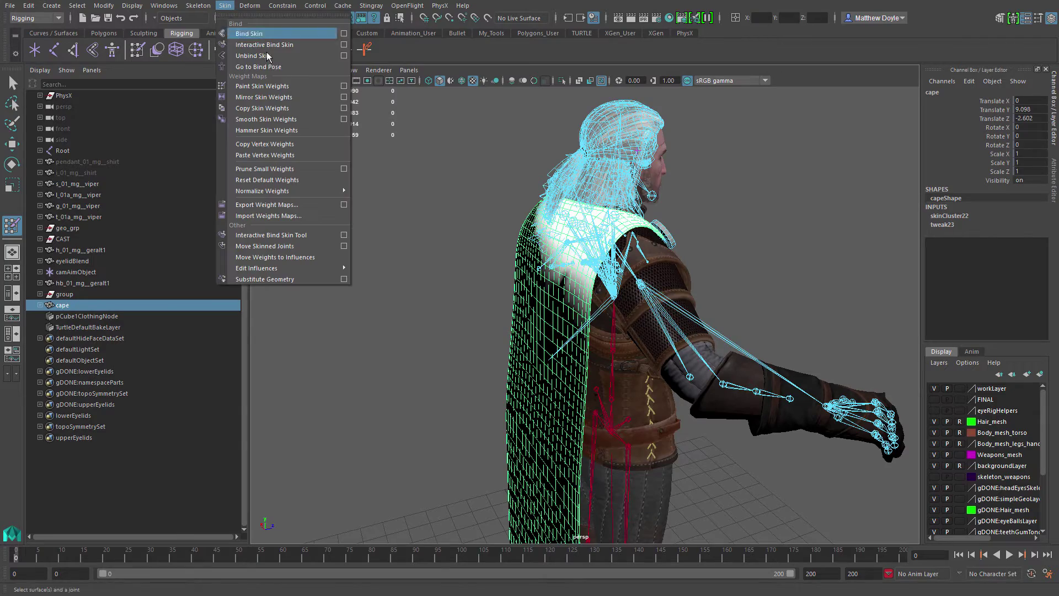
pyautogui.click(342, 86)
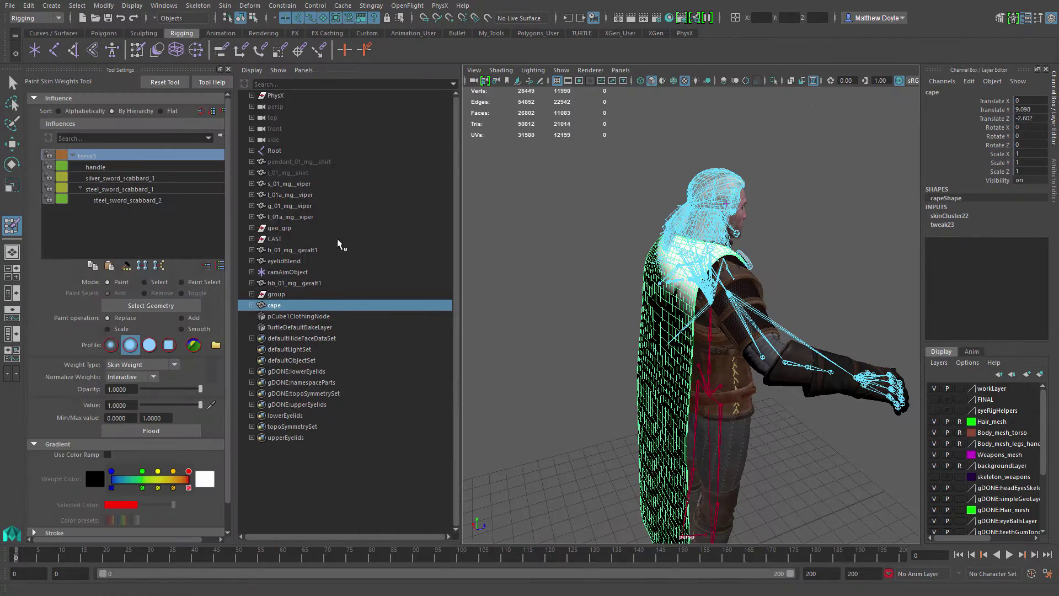
# Switch to a single perspective view and examine the torso3 skin weights on the cape's shoulders and back.
pyautogui.click(13, 252)
pyautogui.keyDown('alt'); pyautogui.moveTo(414, 341); pyautogui.dragTo(333, 337); pyautogui.keyUp('alt')
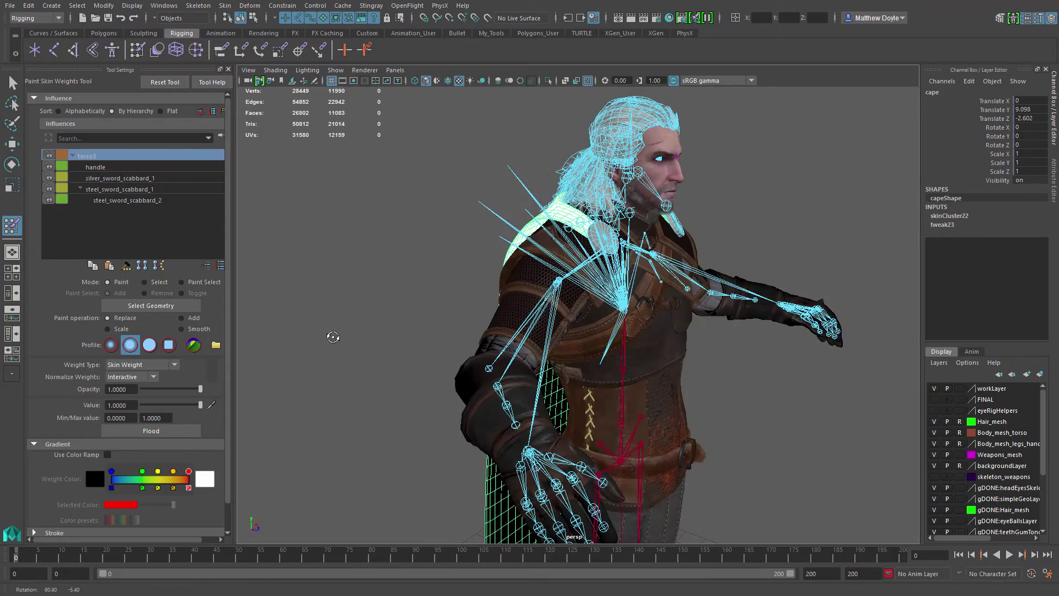
pyautogui.keyDown('alt'); pyautogui.moveTo(316, 244); pyautogui.dragTo(427, 264); pyautogui.keyUp('alt')
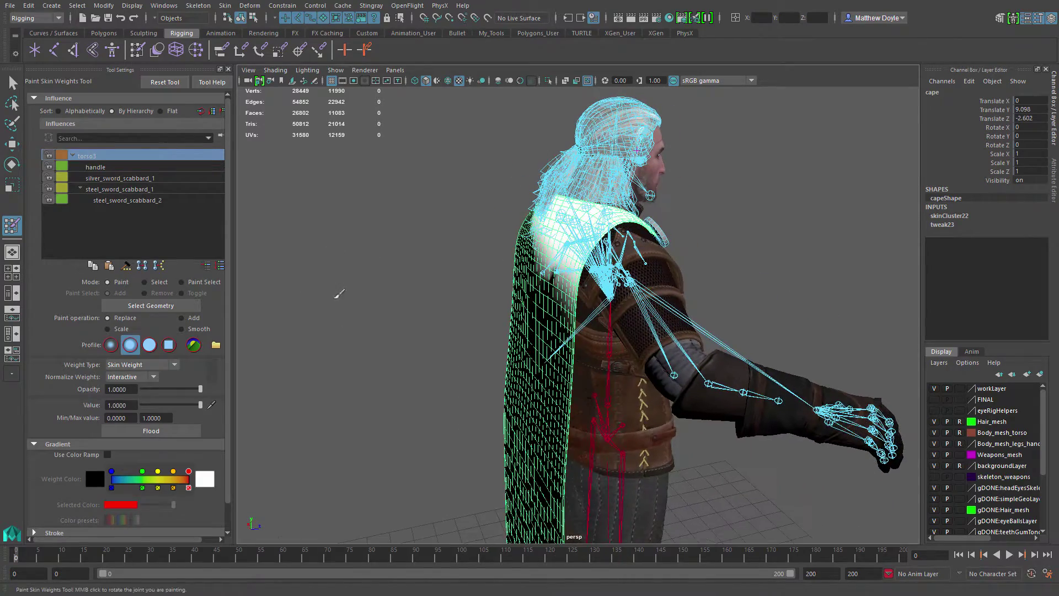
# Flood the whole cape with a torso3 skin weight of 1 and leave the weight painting for the Move tool.
pyautogui.click(140, 430)
pyautogui.keyDown('alt'); pyautogui.moveTo(368, 356); pyautogui.dragTo(443, 368); pyautogui.keyUp('alt')
pyautogui.press('w')
pyautogui.moveTo(560, 326)
pyautogui.keyDown('alt'); pyautogui.mouseDown()
pyautogui.moveTo(704, 228)
pyautogui.moveTo(759, 278)
pyautogui.moveTo(726, 284)
pyautogui.moveTo(674, 319)
pyautogui.mouseUp(); pyautogui.keyUp('alt')
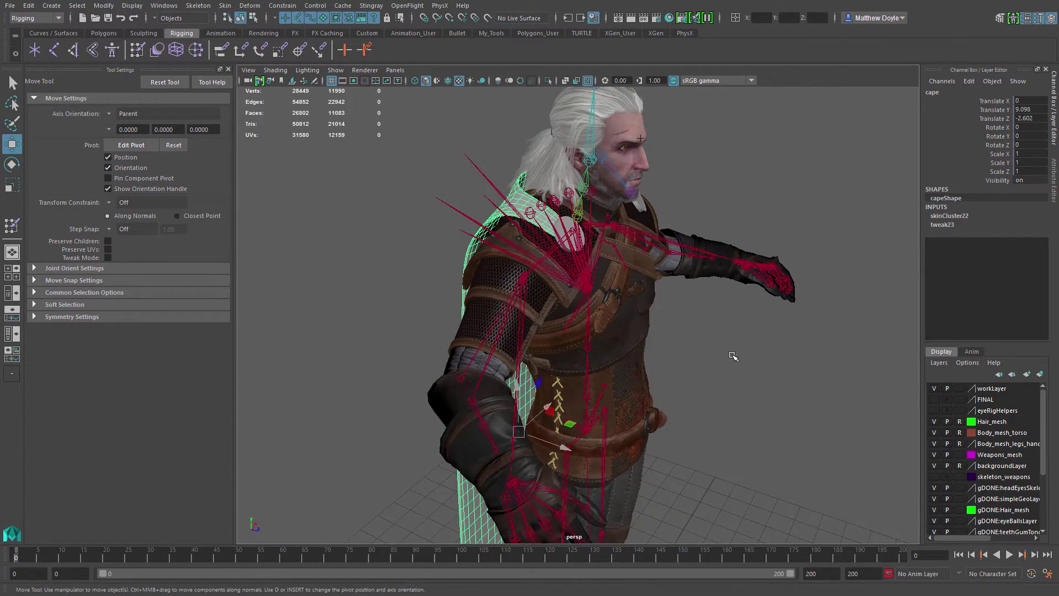
pyautogui.moveTo(733, 355)
pyautogui.keyDown('alt'); pyautogui.mouseDown()
pyautogui.moveTo(716, 354)
pyautogui.moveTo(738, 351)
pyautogui.mouseUp(); pyautogui.keyUp('alt')
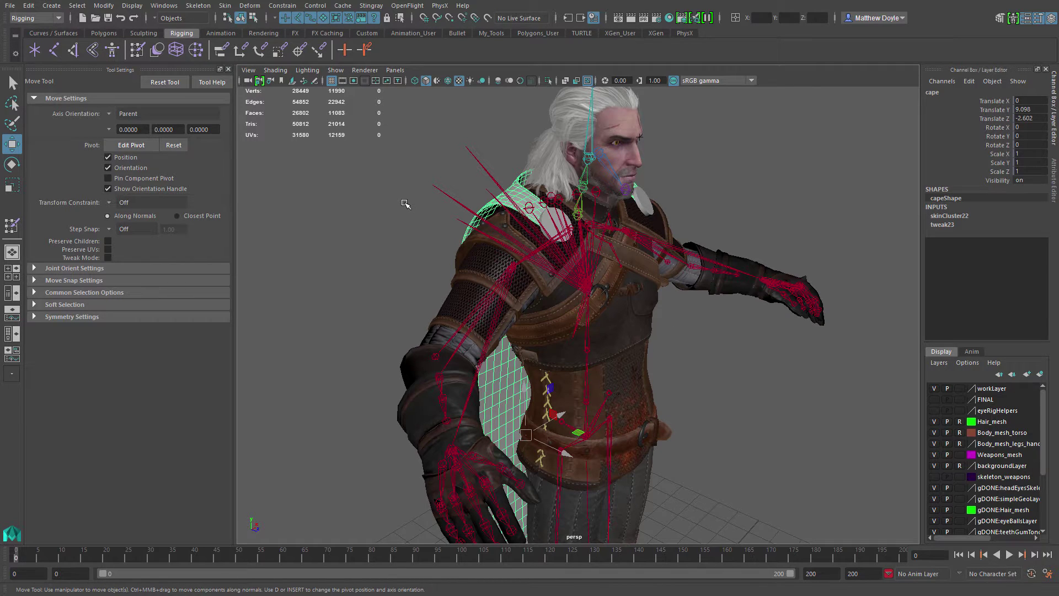
# Create PhysX clothing on the selected cape mesh.
pyautogui.click(441, 6)
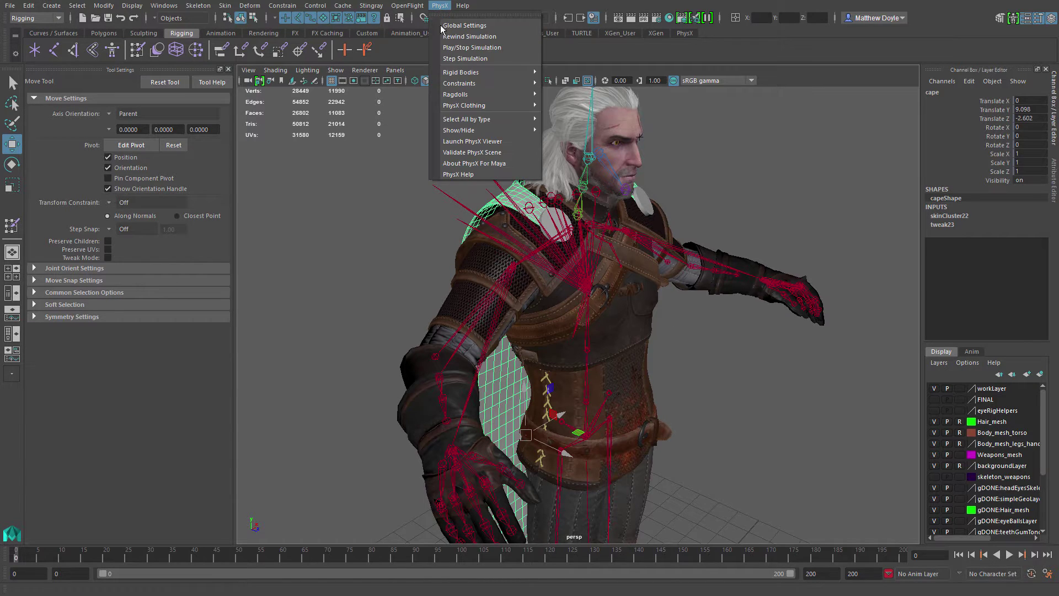
pyautogui.moveTo(453, 110)
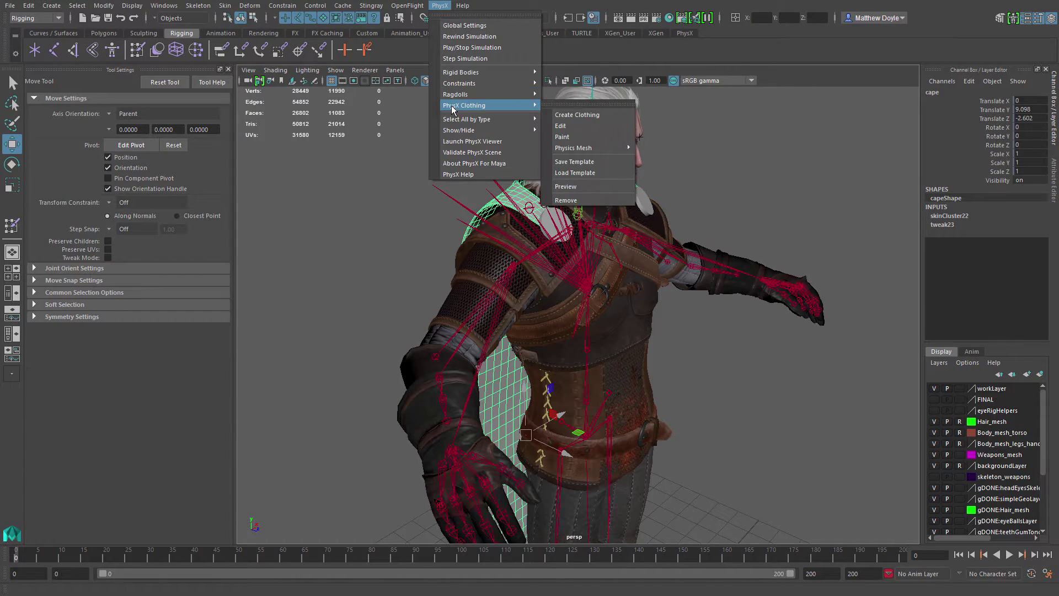
pyautogui.click(578, 120)
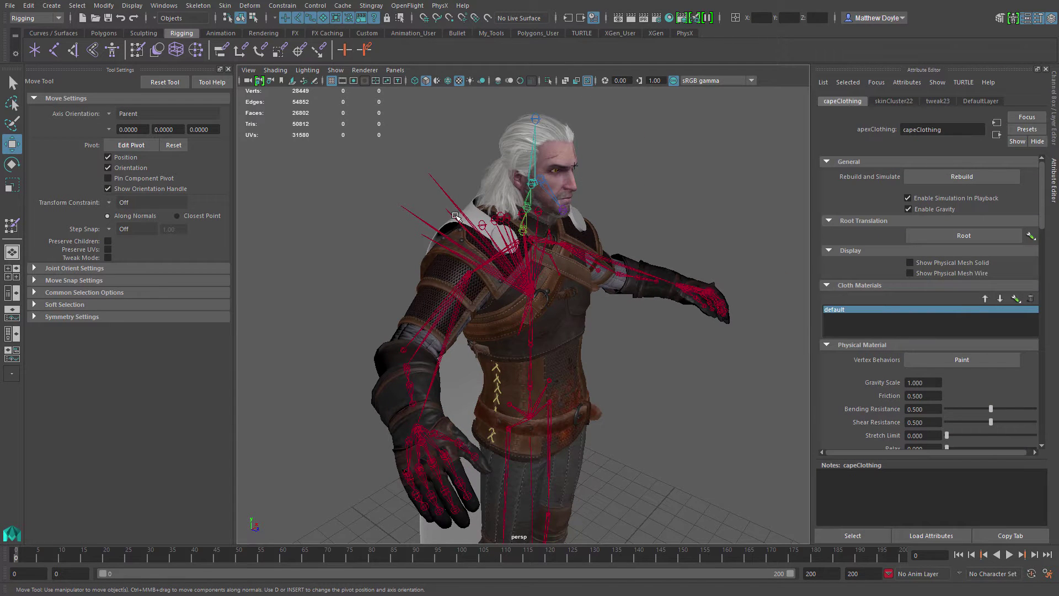
pyautogui.keyDown('alt'); pyautogui.moveTo(377, 226); pyautogui.dragTo(387, 217, button='middle'); pyautogui.keyUp('alt')
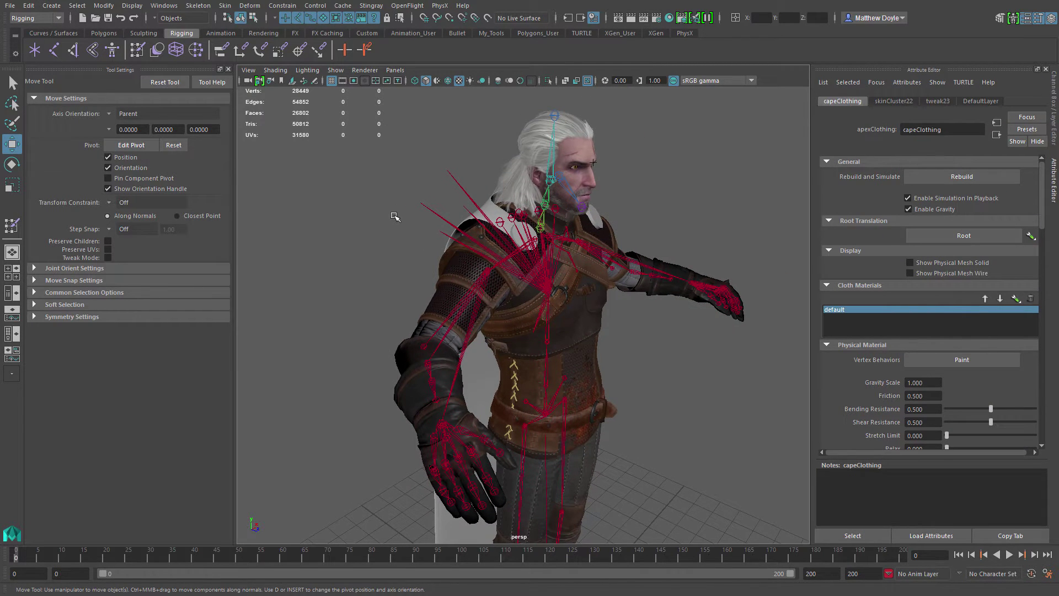
# Start painting the cloth's vertex behaviors and paint a maxDistances value of 120 over the lower half of the cape's outer side.
pyautogui.click(951, 363)
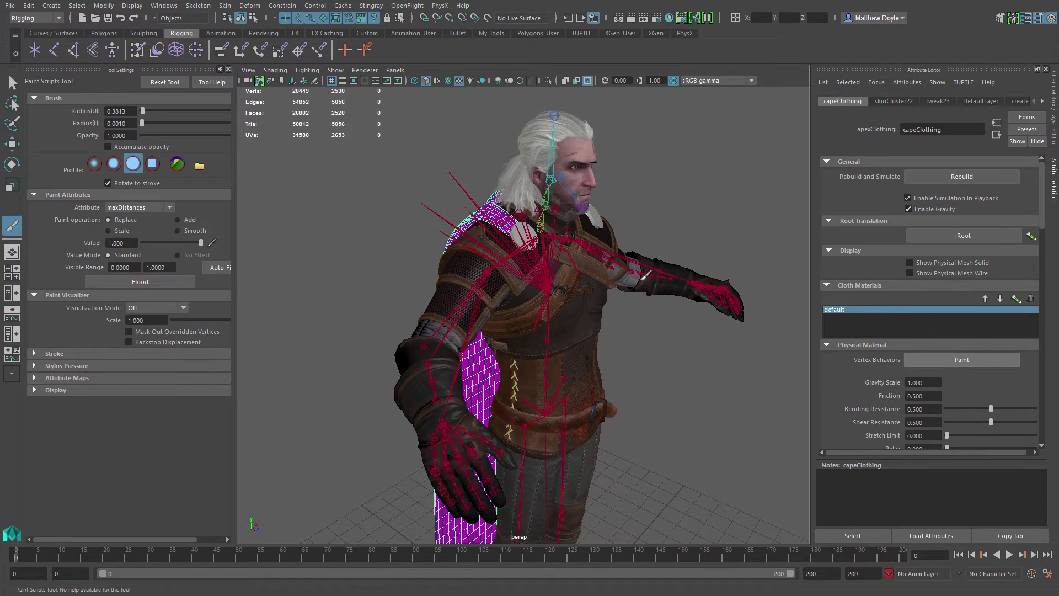
pyautogui.keyDown('alt'); pyautogui.moveTo(388, 236); pyautogui.dragTo(420, 237); pyautogui.keyUp('alt')
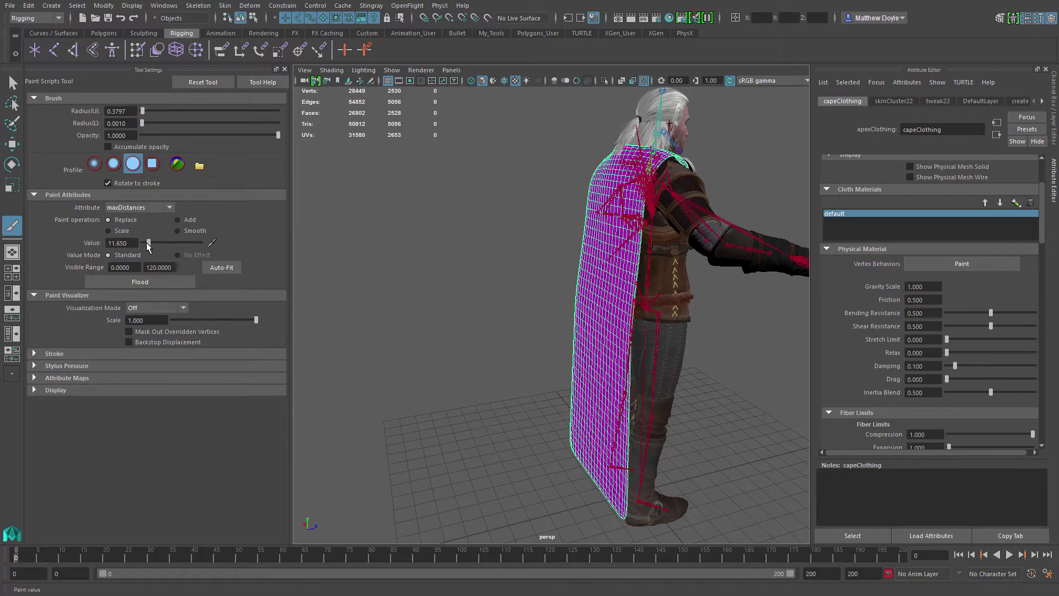
pyautogui.moveTo(593, 343)
pyautogui.keyDown('alt'); pyautogui.mouseDown()
pyautogui.moveTo(626, 357)
pyautogui.moveTo(645, 442)
pyautogui.moveTo(692, 505)
pyautogui.mouseUp(); pyautogui.keyUp('alt')
pyautogui.moveTo(630, 399)
pyautogui.keyDown('alt'); pyautogui.mouseDown()
pyautogui.moveTo(609, 387)
pyautogui.moveTo(615, 314)
pyautogui.moveTo(717, 312)
pyautogui.mouseUp(); pyautogui.keyUp('alt')
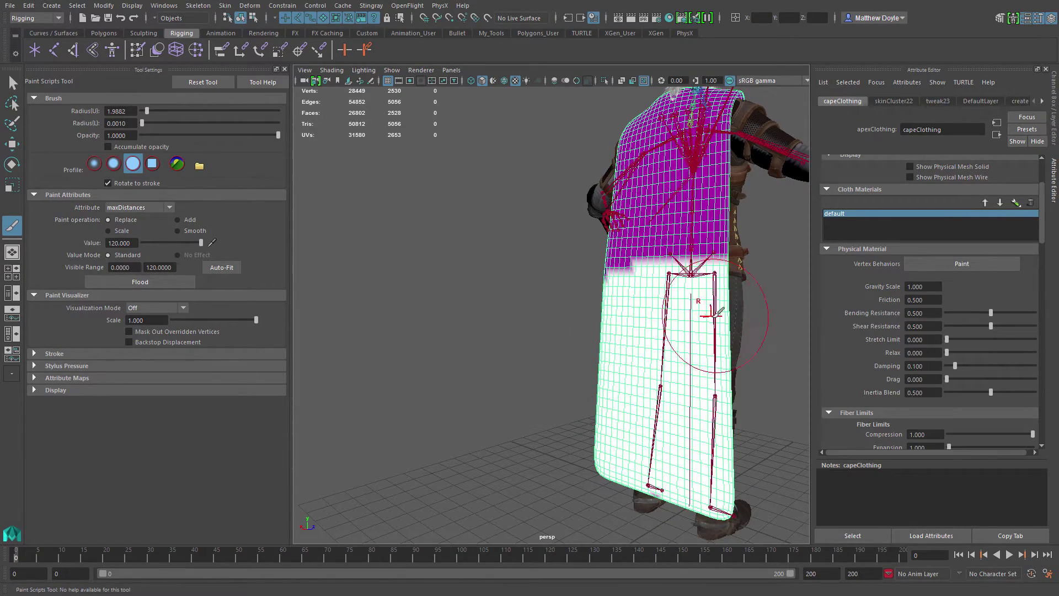
# Isolate the cape in the view and paint the maxDistances value of 120 over the lower half of its inner side.
pyautogui.keyDown('alt'); pyautogui.moveTo(602, 307); pyautogui.dragTo(527, 365); pyautogui.keyUp('alt')
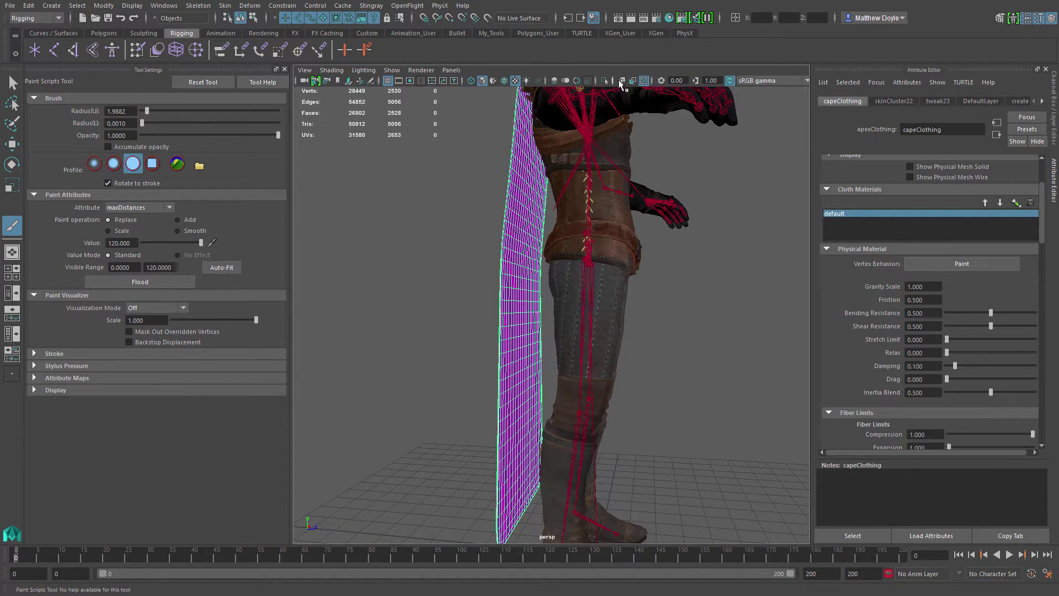
pyautogui.click(606, 81)
pyautogui.moveTo(610, 232)
pyautogui.keyDown('alt'); pyautogui.mouseDown()
pyautogui.moveTo(614, 248)
pyautogui.moveTo(679, 266)
pyautogui.moveTo(524, 248)
pyautogui.moveTo(578, 251)
pyautogui.moveTo(575, 318)
pyautogui.moveTo(465, 366)
pyautogui.moveTo(512, 342)
pyautogui.moveTo(540, 403)
pyautogui.mouseUp(); pyautogui.keyUp('alt')
pyautogui.moveTo(397, 480); pyautogui.dragTo(519, 466)
pyautogui.moveTo(451, 412)
pyautogui.keyDown('alt'); pyautogui.mouseDown()
pyautogui.moveTo(596, 382)
pyautogui.moveTo(444, 397)
pyautogui.moveTo(421, 365)
pyautogui.moveTo(447, 422)
pyautogui.moveTo(394, 444)
pyautogui.moveTo(411, 493)
pyautogui.mouseUp(); pyautogui.keyUp('alt')
pyautogui.moveTo(478, 340)
pyautogui.mouseDown()
pyautogui.moveTo(402, 353)
pyautogui.moveTo(449, 303)
pyautogui.moveTo(421, 347)
pyautogui.moveTo(499, 350)
pyautogui.moveTo(458, 352)
pyautogui.moveTo(472, 325)
pyautogui.mouseUp()
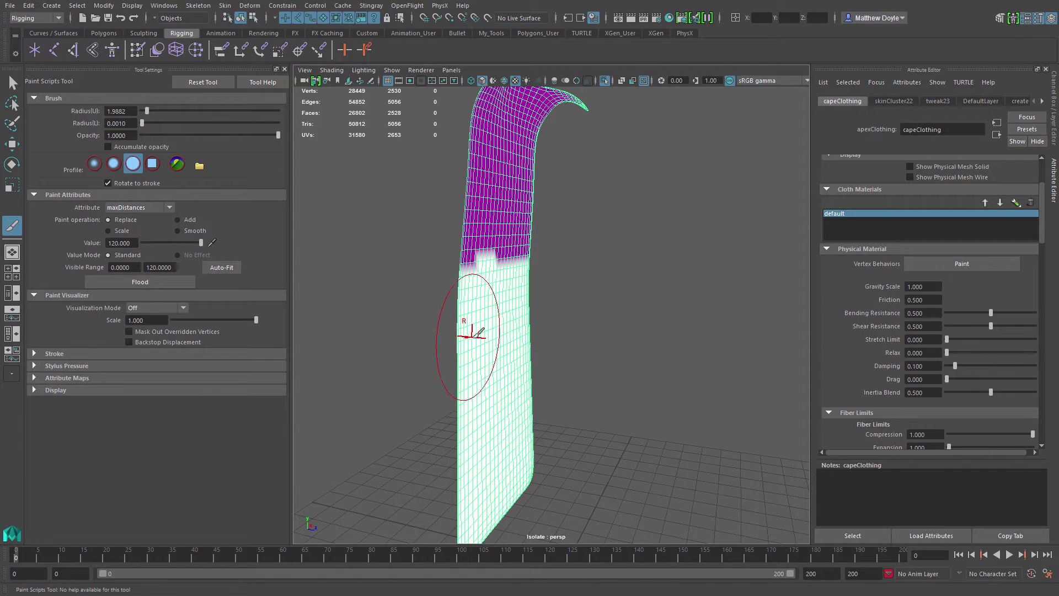
pyautogui.moveTo(505, 353)
pyautogui.keyDown('alt'); pyautogui.mouseDown()
pyautogui.moveTo(390, 308)
pyautogui.moveTo(438, 319)
pyautogui.moveTo(402, 293)
pyautogui.moveTo(455, 301)
pyautogui.moveTo(364, 302)
pyautogui.moveTo(440, 326)
pyautogui.moveTo(340, 305)
pyautogui.mouseUp(); pyautogui.keyUp('alt')
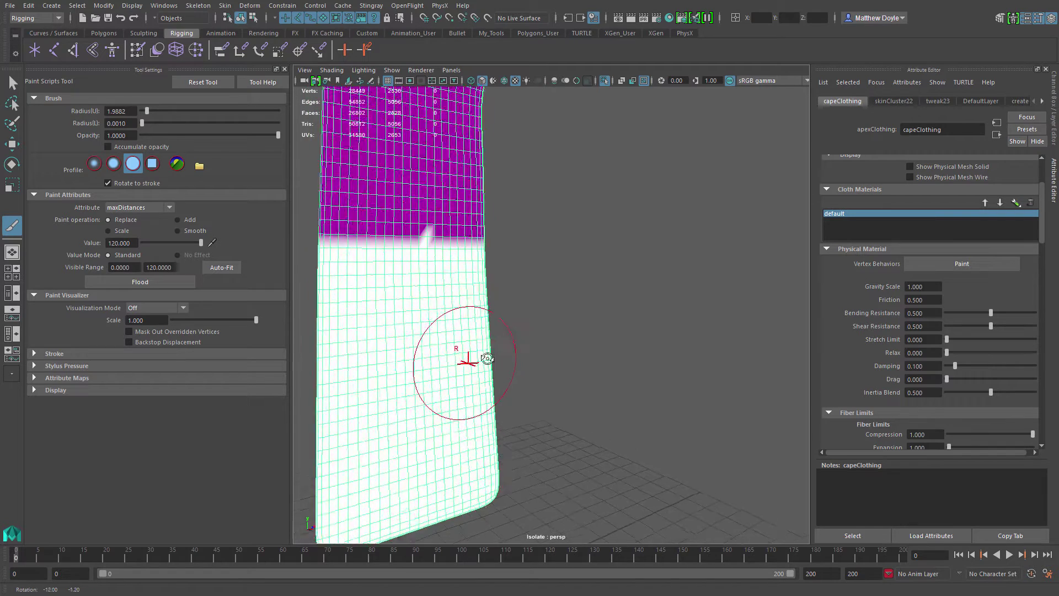
# Set the paint value to 60 and paint a maxDistances band around the cape directly above the 120 area.
pyautogui.keyDown('alt'); pyautogui.moveTo(449, 355); pyautogui.dragTo(595, 354); pyautogui.keyUp('alt')
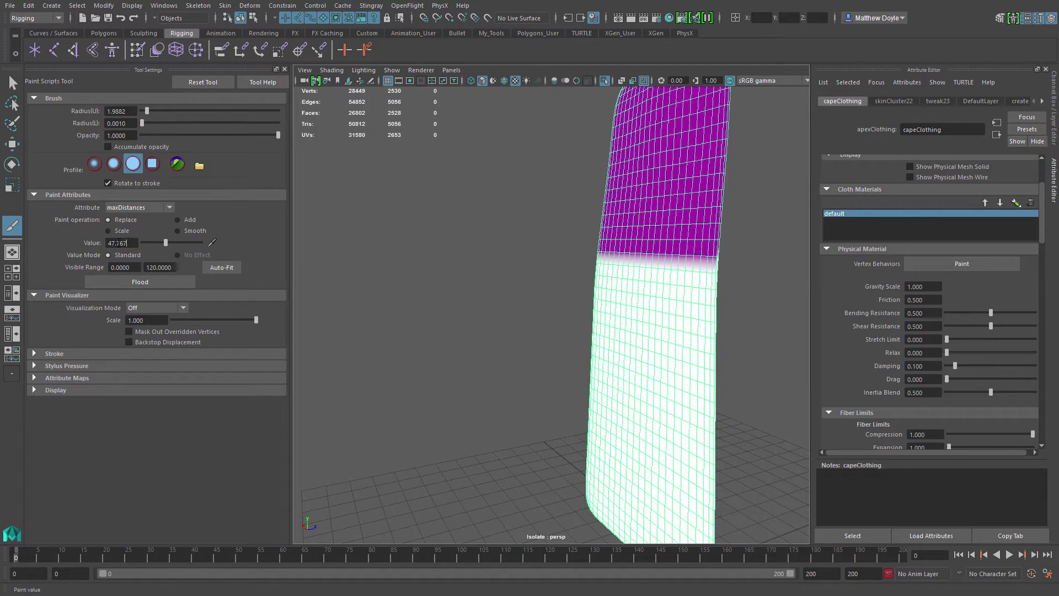
pyautogui.write('60.000')
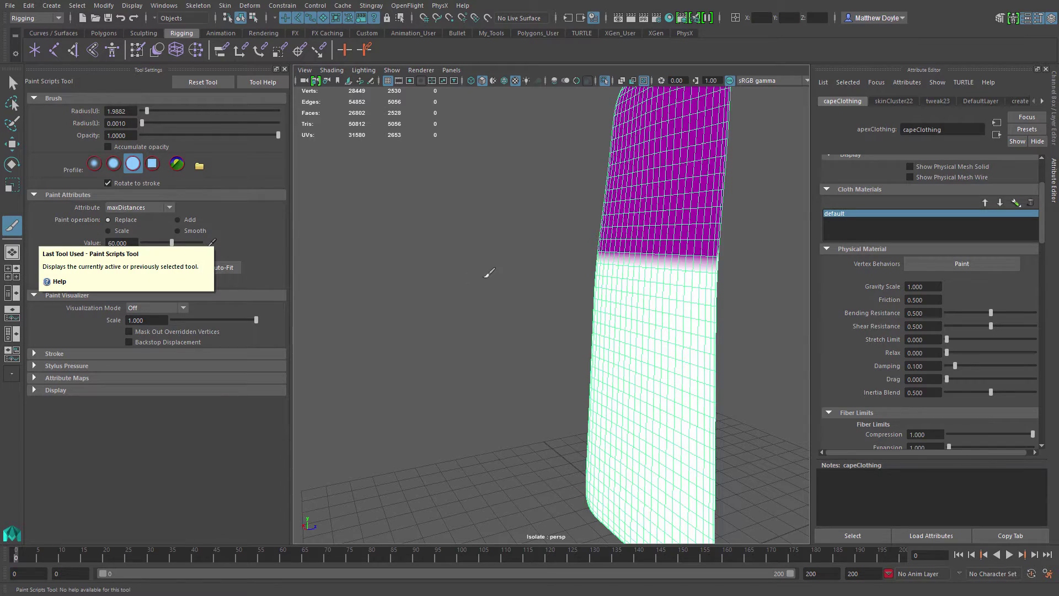
pyautogui.moveTo(409, 291)
pyautogui.keyDown('alt'); pyautogui.mouseDown()
pyautogui.moveTo(474, 291)
pyautogui.moveTo(668, 233)
pyautogui.moveTo(697, 265)
pyautogui.moveTo(630, 260)
pyautogui.mouseUp(); pyautogui.keyUp('alt')
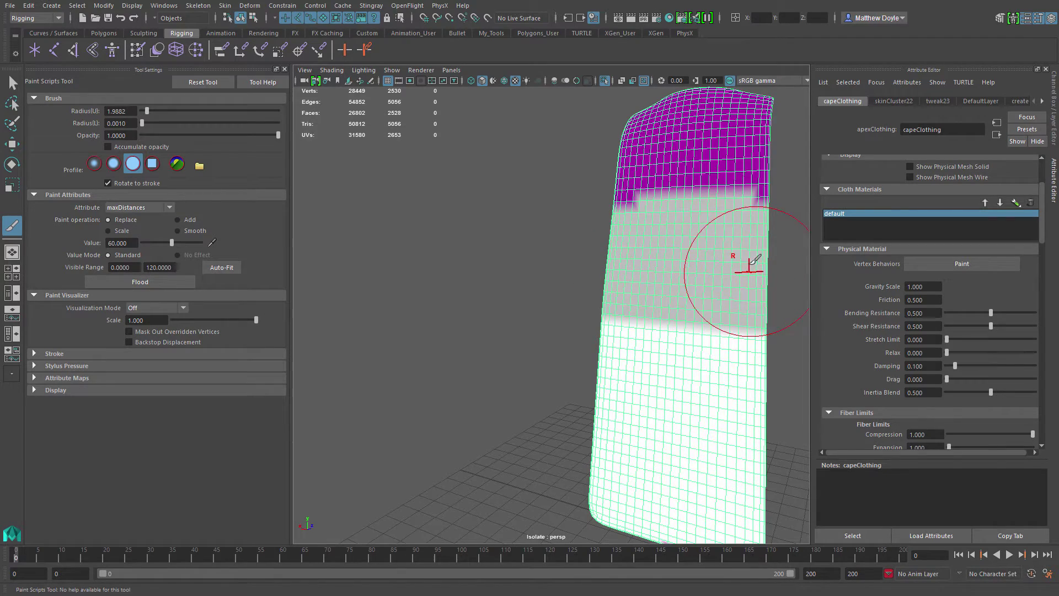
pyautogui.moveTo(743, 257)
pyautogui.mouseDown()
pyautogui.moveTo(627, 250)
pyautogui.moveTo(558, 272)
pyautogui.moveTo(384, 255)
pyautogui.moveTo(513, 246)
pyautogui.mouseUp()
pyautogui.moveTo(454, 277)
pyautogui.keyDown('alt'); pyautogui.mouseDown()
pyautogui.moveTo(505, 300)
pyautogui.moveTo(598, 300)
pyautogui.moveTo(547, 295)
pyautogui.moveTo(543, 278)
pyautogui.moveTo(584, 288)
pyautogui.moveTo(543, 288)
pyautogui.moveTo(572, 280)
pyautogui.moveTo(539, 277)
pyautogui.moveTo(471, 283)
pyautogui.moveTo(563, 286)
pyautogui.moveTo(415, 285)
pyautogui.moveTo(608, 291)
pyautogui.mouseUp(); pyautogui.keyUp('alt')
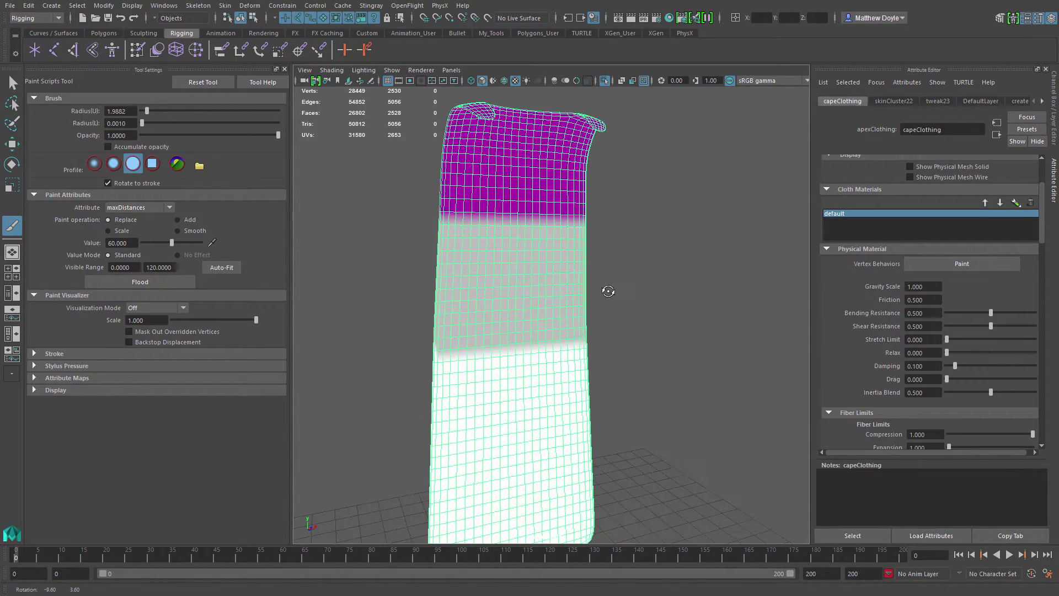
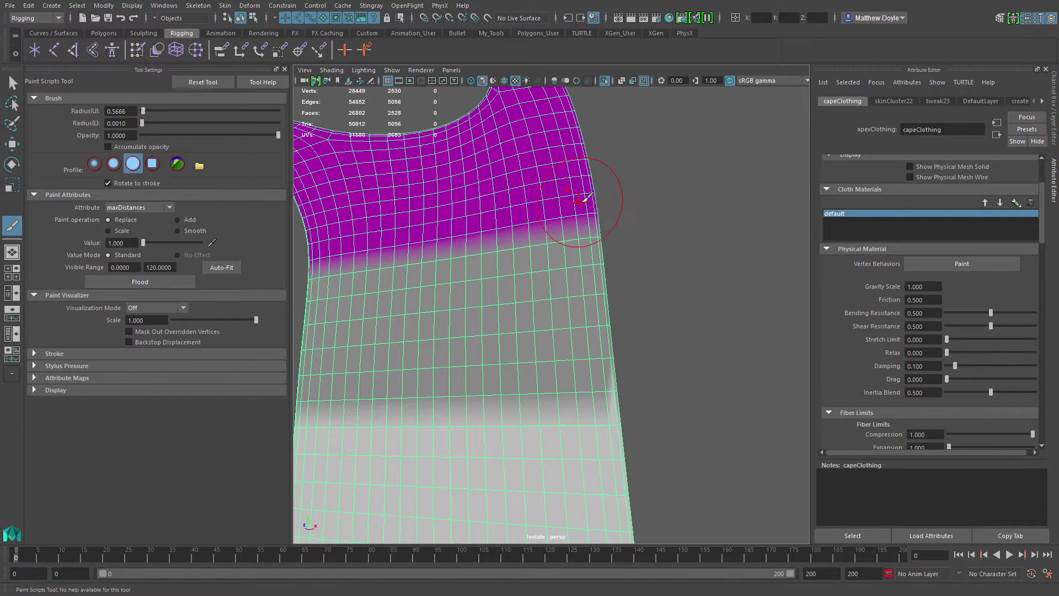
# Paint a maxDistances band with value 1 across both sides of the cape just below the shoulders.
pyautogui.moveTo(585, 197); pyautogui.dragTo(341, 235)
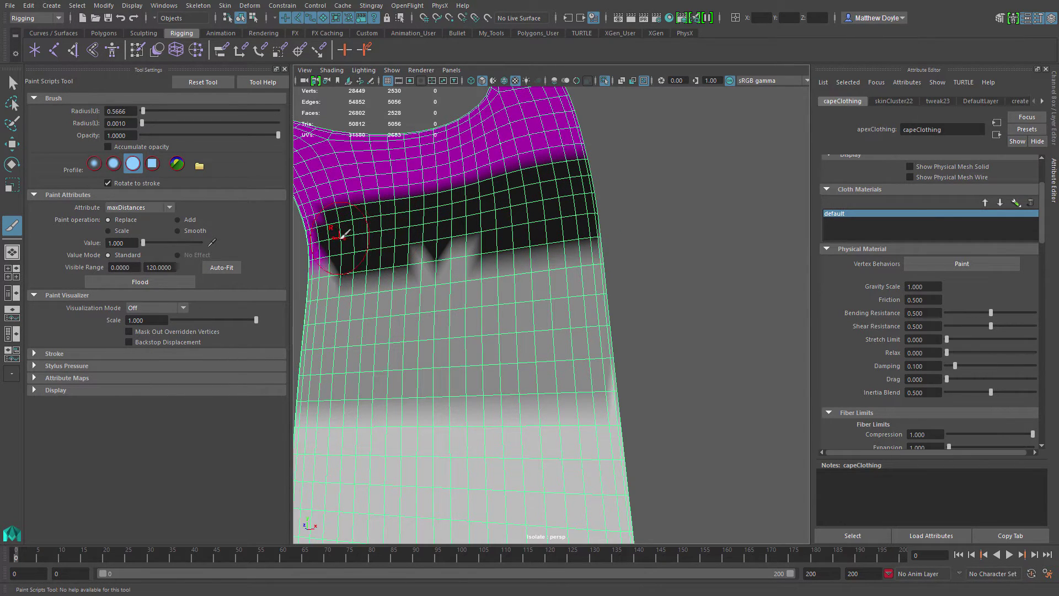
pyautogui.moveTo(429, 233)
pyautogui.mouseDown()
pyautogui.moveTo(467, 232)
pyautogui.moveTo(430, 238)
pyautogui.mouseUp()
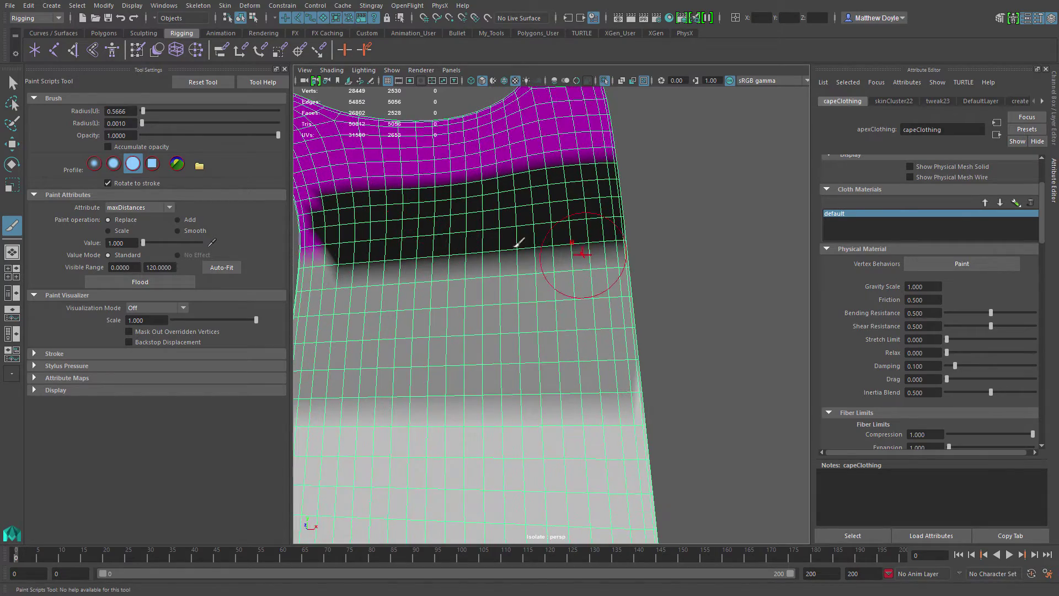
pyautogui.keyDown('alt'); pyautogui.moveTo(406, 243); pyautogui.dragTo(577, 257, button='middle'); pyautogui.keyUp('alt')
pyautogui.moveTo(559, 250)
pyautogui.mouseDown()
pyautogui.moveTo(520, 248)
pyautogui.moveTo(555, 270)
pyautogui.moveTo(657, 280)
pyautogui.moveTo(601, 271)
pyautogui.moveTo(607, 287)
pyautogui.moveTo(576, 291)
pyautogui.moveTo(606, 292)
pyautogui.moveTo(640, 274)
pyautogui.moveTo(592, 270)
pyautogui.mouseUp()
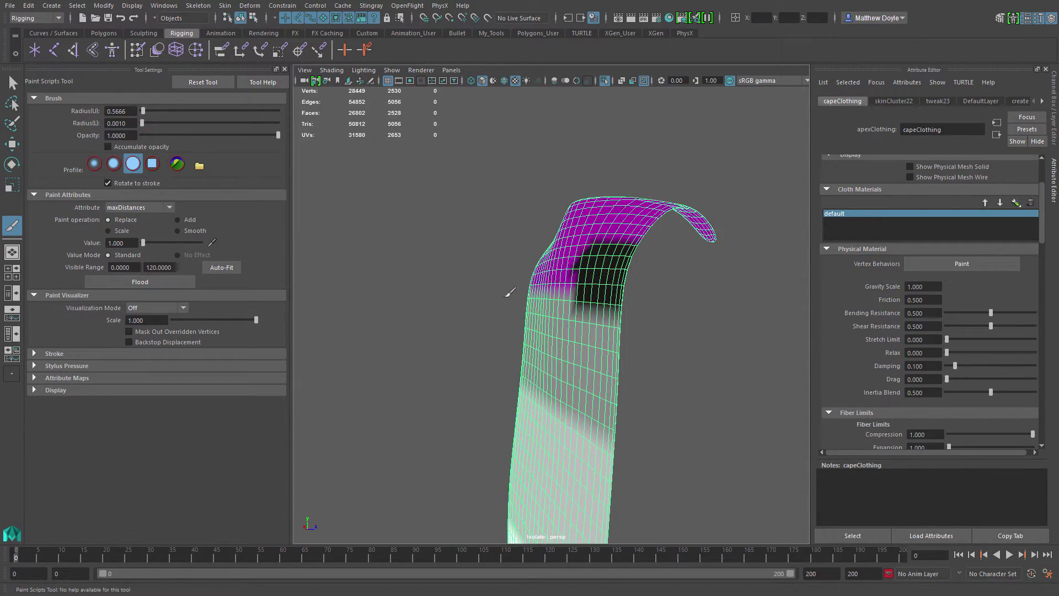
pyautogui.moveTo(508, 293)
pyautogui.keyDown('alt'); pyautogui.mouseDown()
pyautogui.moveTo(618, 300)
pyautogui.moveTo(580, 286)
pyautogui.moveTo(450, 291)
pyautogui.moveTo(594, 286)
pyautogui.moveTo(553, 288)
pyautogui.moveTo(607, 302)
pyautogui.moveTo(473, 300)
pyautogui.moveTo(580, 316)
pyautogui.moveTo(546, 306)
pyautogui.mouseUp(); pyautogui.keyUp('alt')
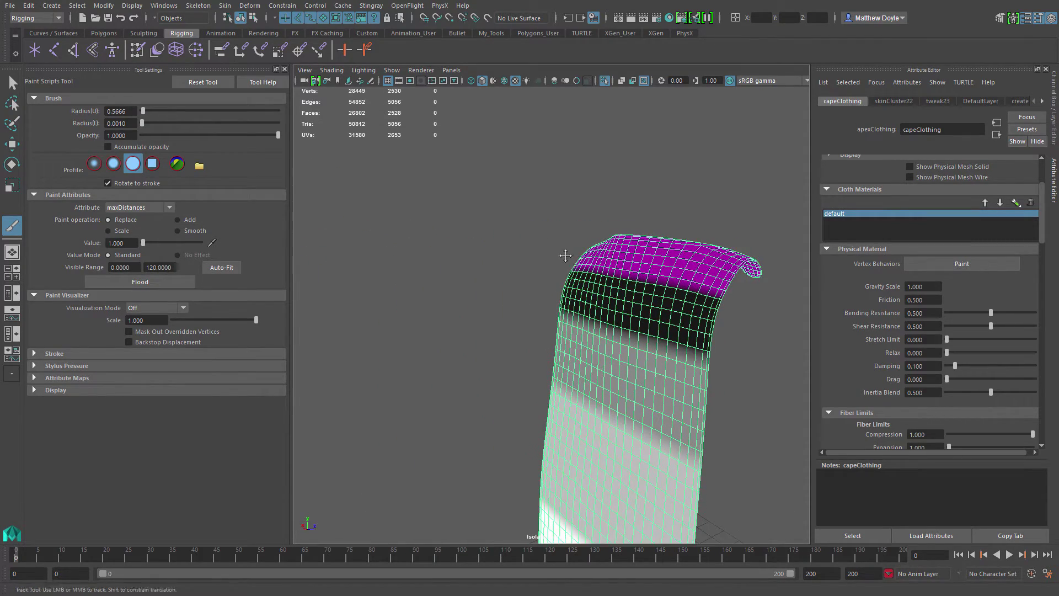
# Switch the maxDistances paint operation from Replace to Smooth.
pyautogui.keyDown('alt'); pyautogui.moveTo(566, 255); pyautogui.dragTo(543, 224, button='middle'); pyautogui.keyUp('alt')
pyautogui.keyDown('alt'); pyautogui.moveTo(538, 305); pyautogui.dragTo(492, 348, button='right'); pyautogui.keyUp('alt')
pyautogui.keyDown('alt'); pyautogui.moveTo(492, 348); pyautogui.dragTo(496, 324, button='middle'); pyautogui.keyUp('alt')
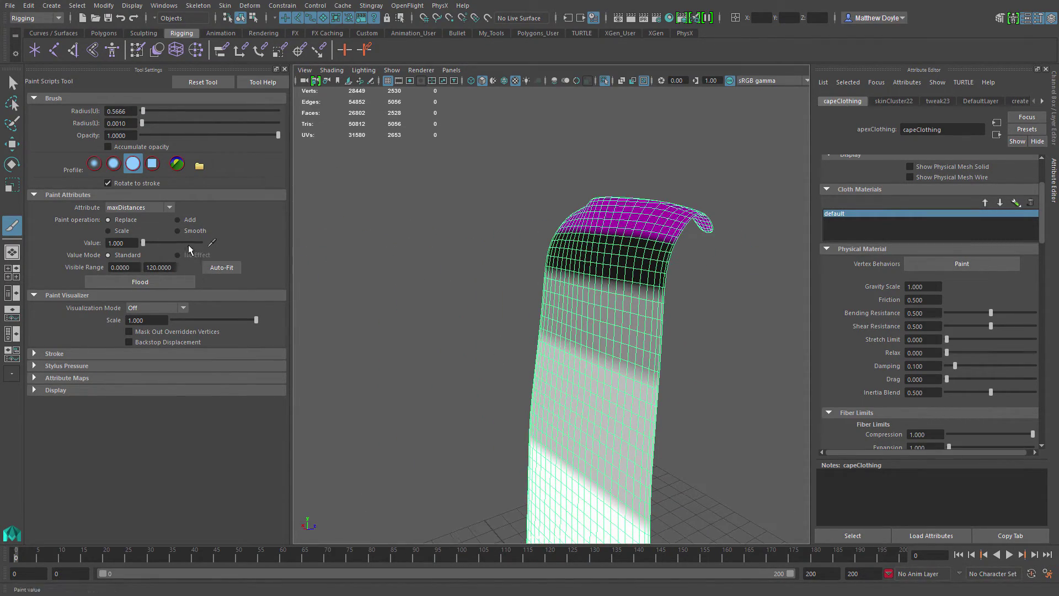
pyautogui.click(184, 230)
# Try the Lines, Sphere Frame and Sphere Solid visualization modes for the painted values and return the mode to Off.
pyautogui.click(148, 310)
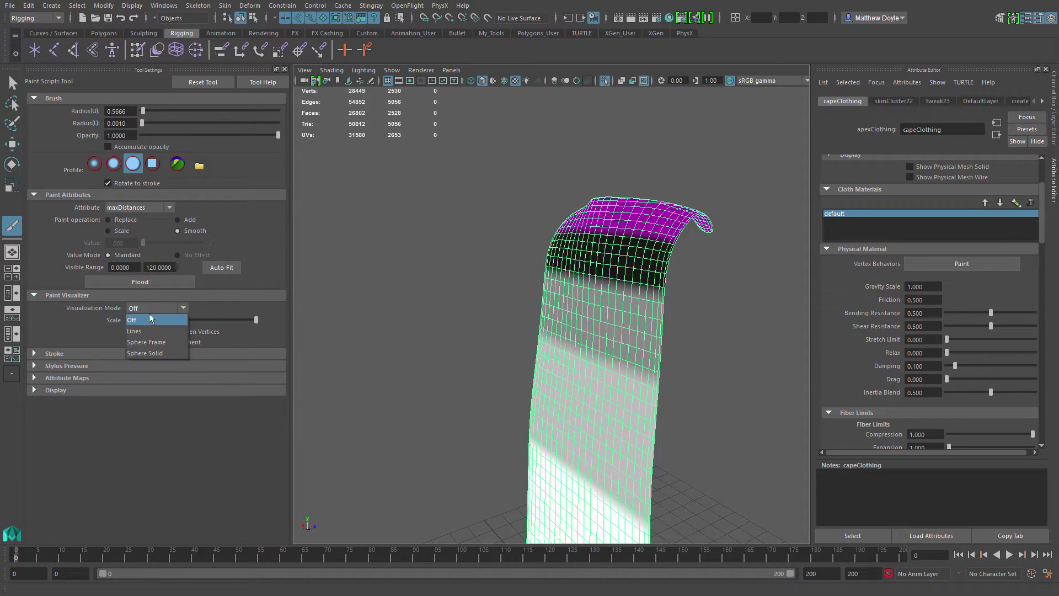
pyautogui.click(144, 331)
pyautogui.click(142, 309)
pyautogui.click(148, 342)
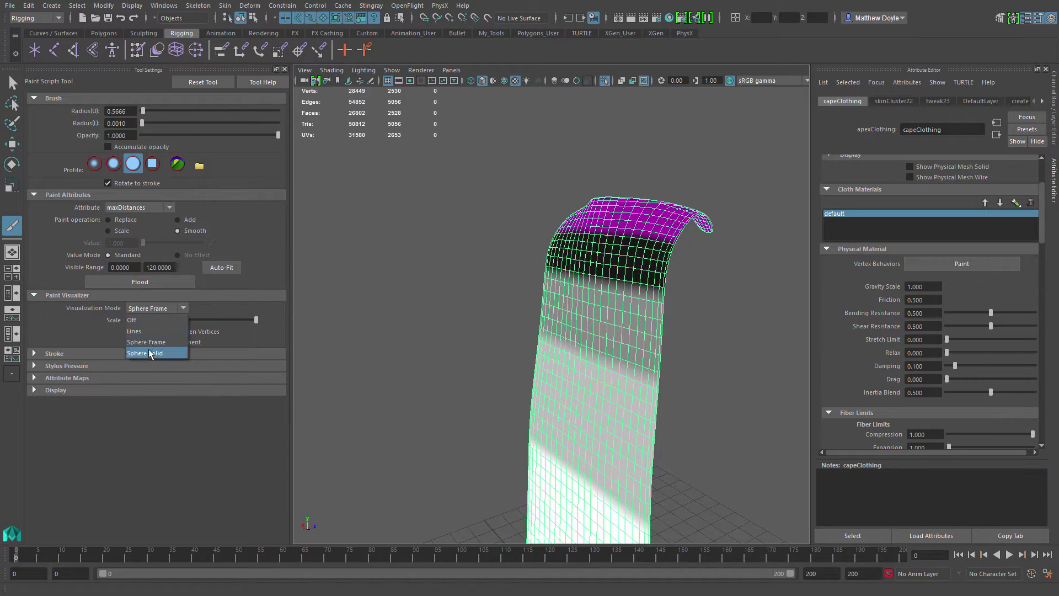
pyautogui.click(150, 353)
pyautogui.click(151, 306)
pyautogui.click(145, 320)
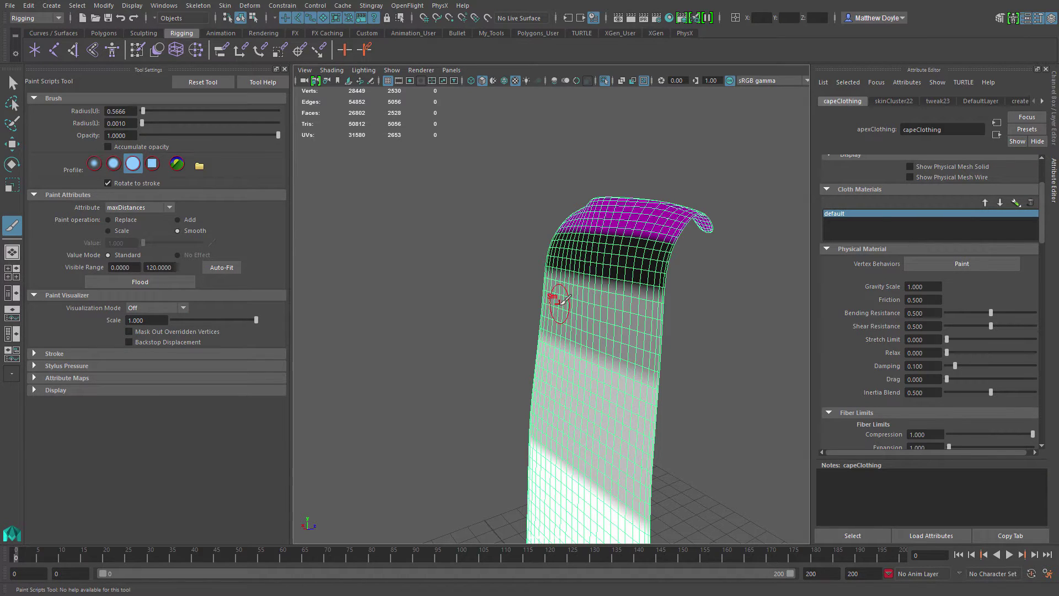
# Enlarge the brush radius to 2.6704 and smooth the maxDistances transitions across the cape's outer side up to the neckline.
pyautogui.moveTo(584, 284); pyautogui.dragTo(616, 274)
pyautogui.keyDown('alt'); pyautogui.moveTo(613, 296); pyautogui.dragTo(609, 250, button='middle'); pyautogui.keyUp('alt')
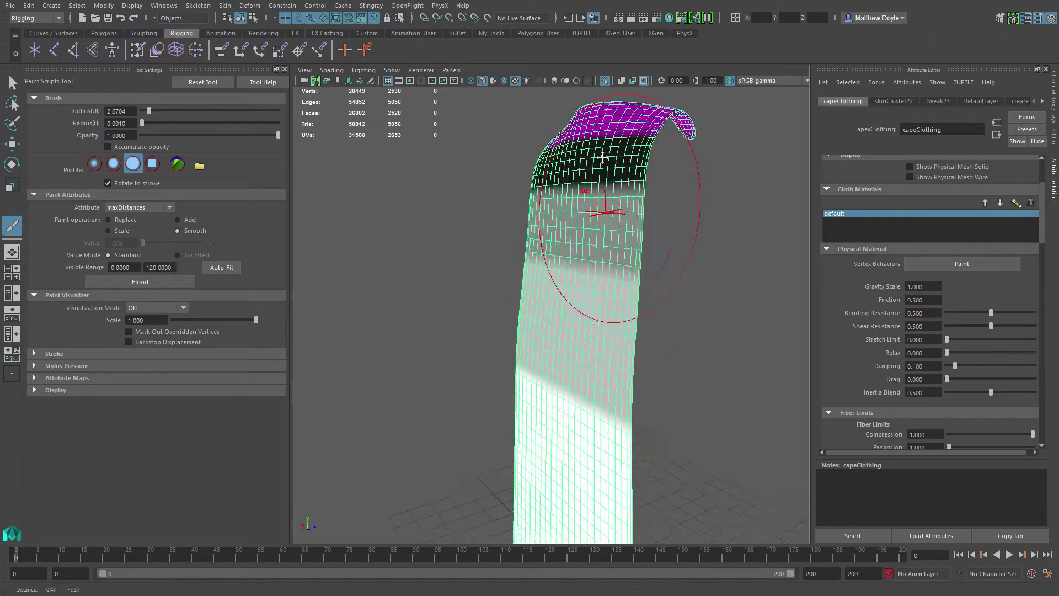
pyautogui.keyDown('alt'); pyautogui.moveTo(609, 251); pyautogui.dragTo(549, 250); pyautogui.keyUp('alt')
pyautogui.scroll(-5, 548, 279)
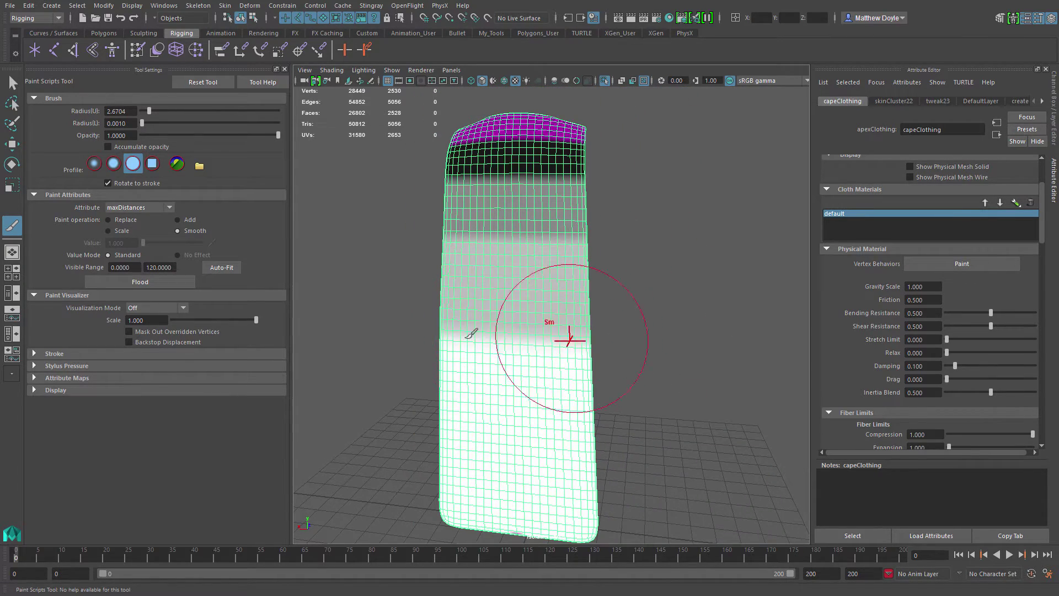
pyautogui.moveTo(443, 347)
pyautogui.mouseDown()
pyautogui.moveTo(575, 331)
pyautogui.moveTo(534, 227)
pyautogui.moveTo(478, 205)
pyautogui.moveTo(524, 197)
pyautogui.moveTo(620, 149)
pyautogui.moveTo(515, 208)
pyautogui.moveTo(522, 322)
pyautogui.moveTo(549, 309)
pyautogui.moveTo(486, 287)
pyautogui.moveTo(479, 323)
pyautogui.moveTo(530, 332)
pyautogui.moveTo(574, 309)
pyautogui.moveTo(482, 310)
pyautogui.moveTo(568, 356)
pyautogui.mouseUp()
pyautogui.moveTo(536, 189); pyautogui.dragTo(516, 169)
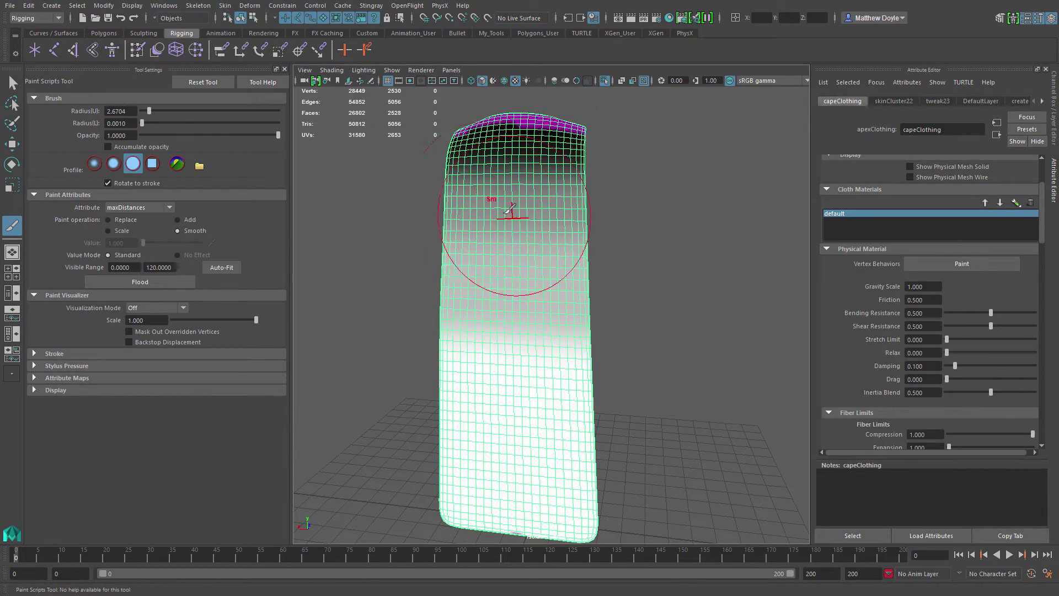
pyautogui.moveTo(510, 209)
pyautogui.keyDown('alt'); pyautogui.mouseDown()
pyautogui.moveTo(531, 184)
pyautogui.moveTo(530, 219)
pyautogui.mouseUp(); pyautogui.keyUp('alt')
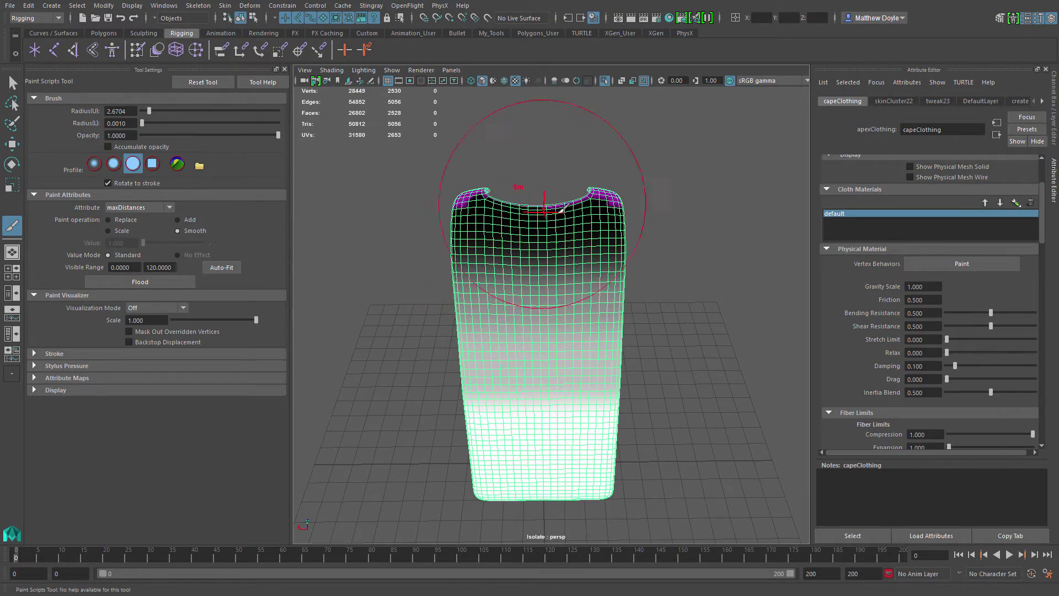
# Smooth the transitions between the maxDistances bands on the inner side of the cape.
pyautogui.keyDown('alt'); pyautogui.moveTo(561, 237); pyautogui.dragTo(677, 335); pyautogui.keyUp('alt')
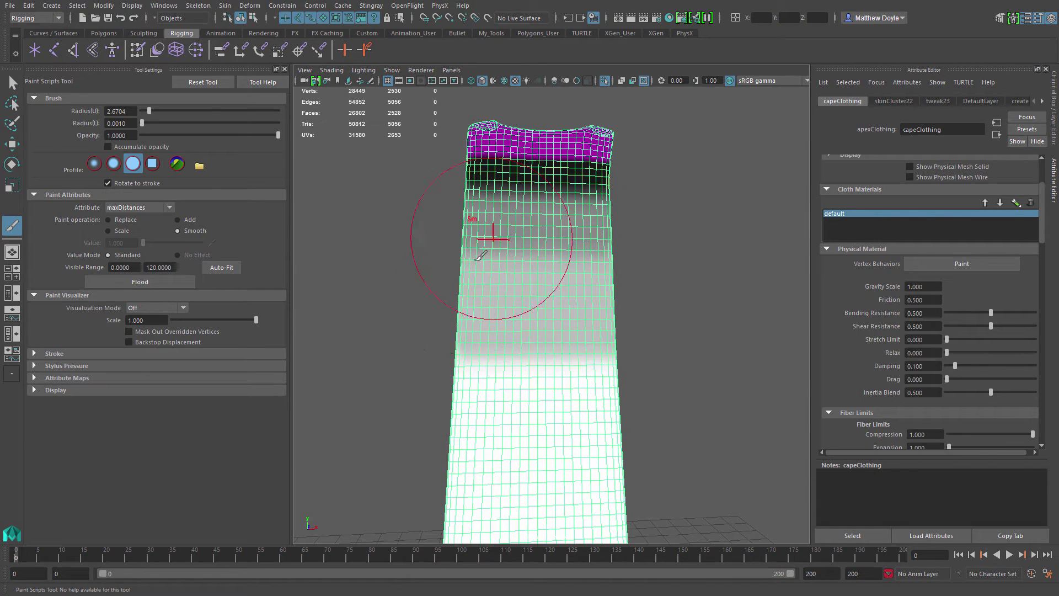
pyautogui.moveTo(582, 212); pyautogui.dragTo(496, 216)
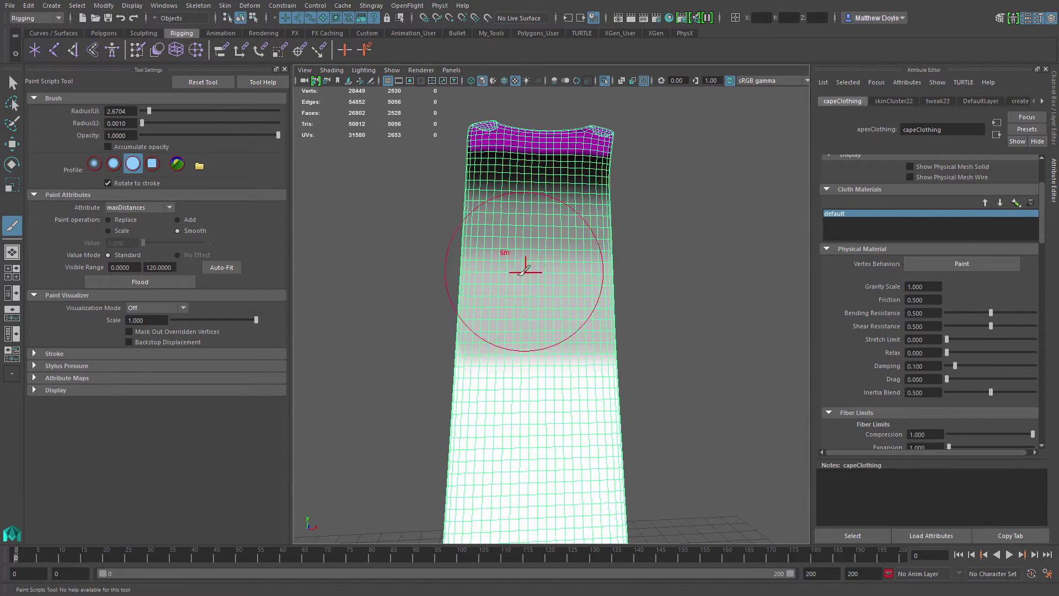
pyautogui.keyDown('alt'); pyautogui.moveTo(567, 373); pyautogui.dragTo(564, 330, button='middle'); pyautogui.keyUp('alt')
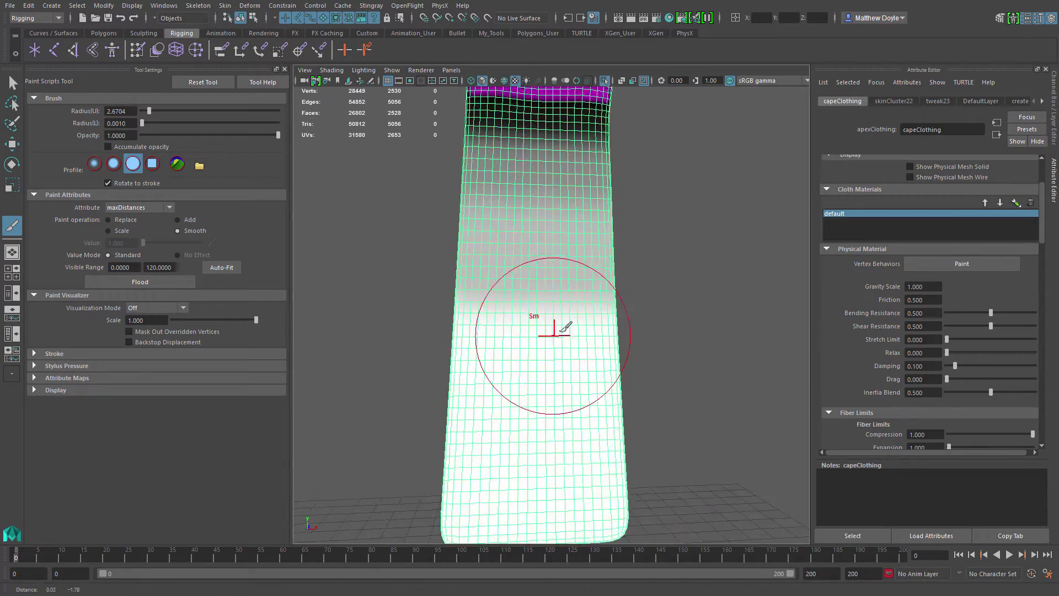
pyautogui.keyDown('alt'); pyautogui.moveTo(554, 334); pyautogui.dragTo(543, 256); pyautogui.keyUp('alt')
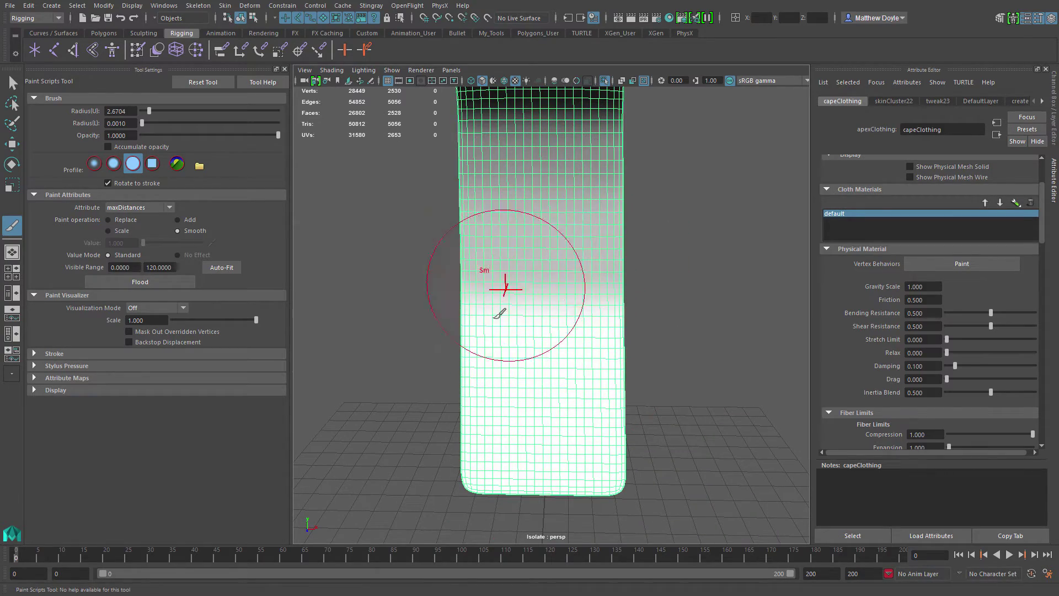
pyautogui.moveTo(504, 288)
pyautogui.keyDown('alt'); pyautogui.mouseDown()
pyautogui.moveTo(667, 354)
pyautogui.moveTo(591, 355)
pyautogui.moveTo(485, 307)
pyautogui.moveTo(529, 351)
pyautogui.moveTo(527, 251)
pyautogui.mouseUp(); pyautogui.keyUp('alt')
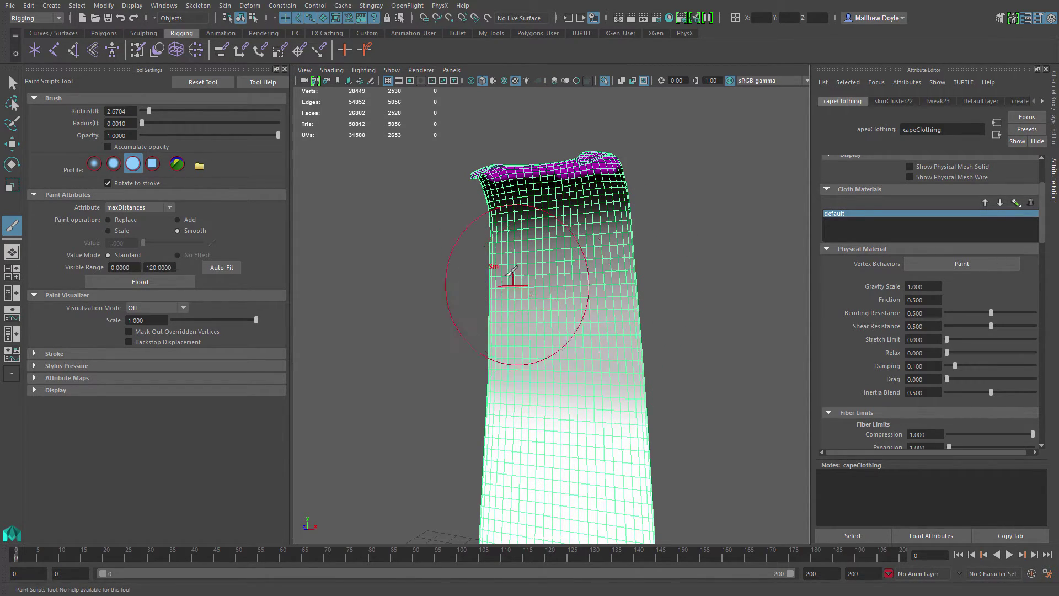
# Reduce the brush radius to 1.5742 and smooth the maxDistances transition across the cape's neckline and the base of the straps.
pyautogui.keyDown('alt'); pyautogui.moveTo(510, 271); pyautogui.dragTo(524, 324); pyautogui.keyUp('alt')
pyautogui.keyDown('alt'); pyautogui.moveTo(544, 285); pyautogui.dragTo(579, 314, button='right'); pyautogui.keyUp('alt')
pyautogui.press('b')
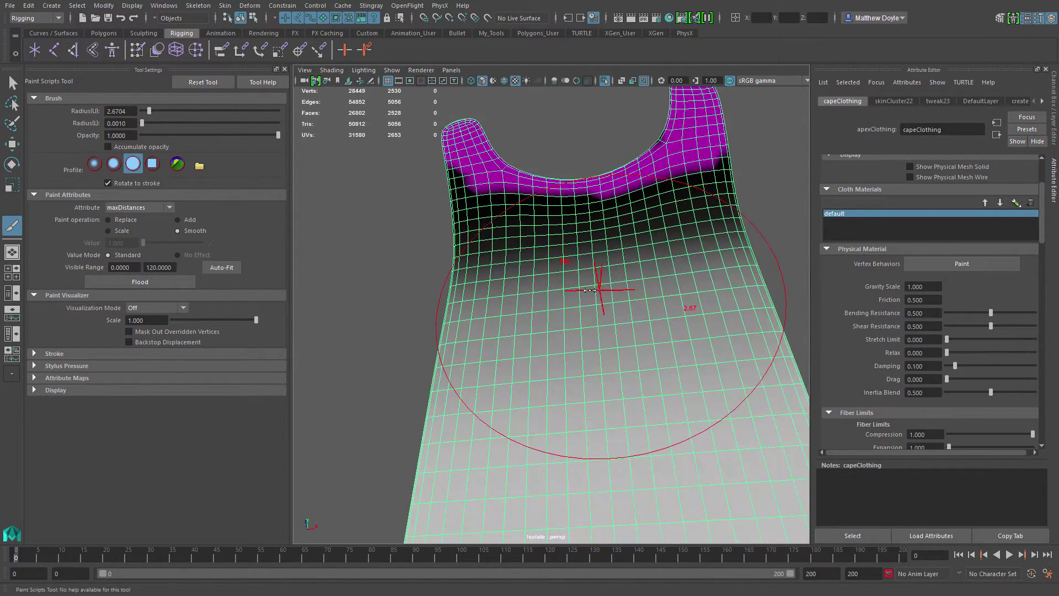
pyautogui.moveTo(589, 290); pyautogui.dragTo(539, 312)
pyautogui.moveTo(643, 248)
pyautogui.mouseDown()
pyautogui.moveTo(704, 207)
pyautogui.moveTo(504, 238)
pyautogui.moveTo(626, 237)
pyautogui.moveTo(642, 208)
pyautogui.moveTo(681, 187)
pyautogui.mouseUp()
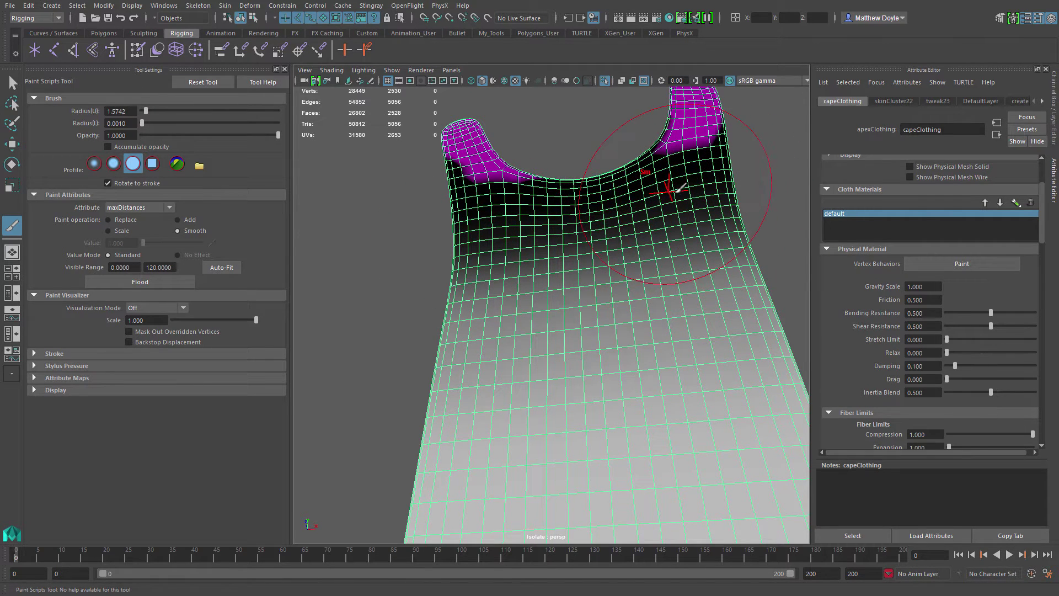
pyautogui.keyDown('alt'); pyautogui.moveTo(587, 239); pyautogui.dragTo(585, 275); pyautogui.keyUp('alt')
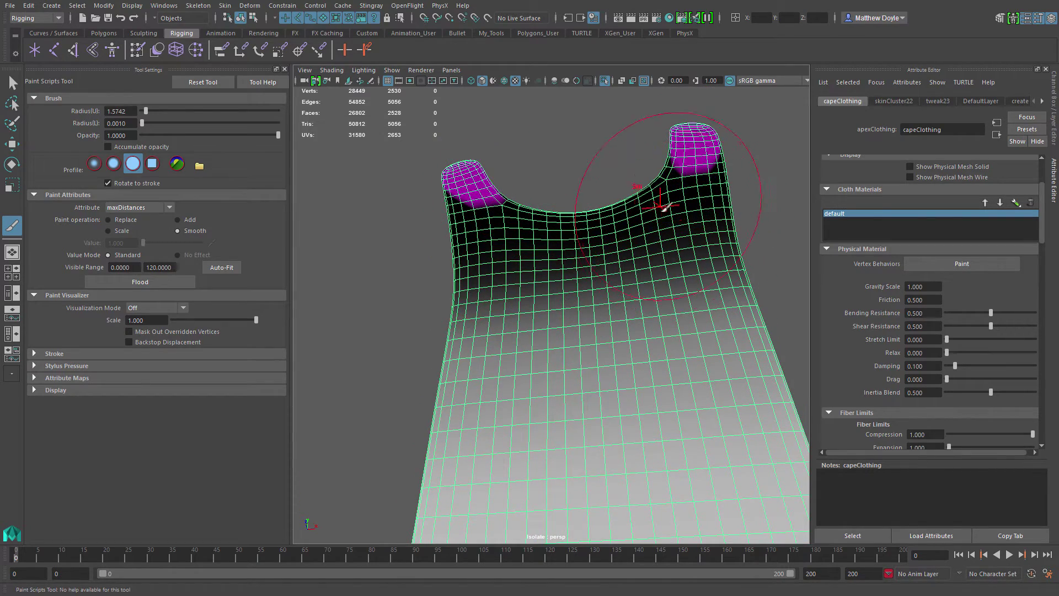
# Reduce the brush radius to 0.6971 and smooth the maxDistances values along both shoulder straps, on the outer and inner sides.
pyautogui.moveTo(615, 257)
pyautogui.keyDown('alt'); pyautogui.mouseDown()
pyautogui.moveTo(558, 245)
pyautogui.moveTo(518, 257)
pyautogui.moveTo(571, 259)
pyautogui.moveTo(583, 289)
pyautogui.moveTo(709, 237)
pyautogui.mouseUp(); pyautogui.keyUp('alt')
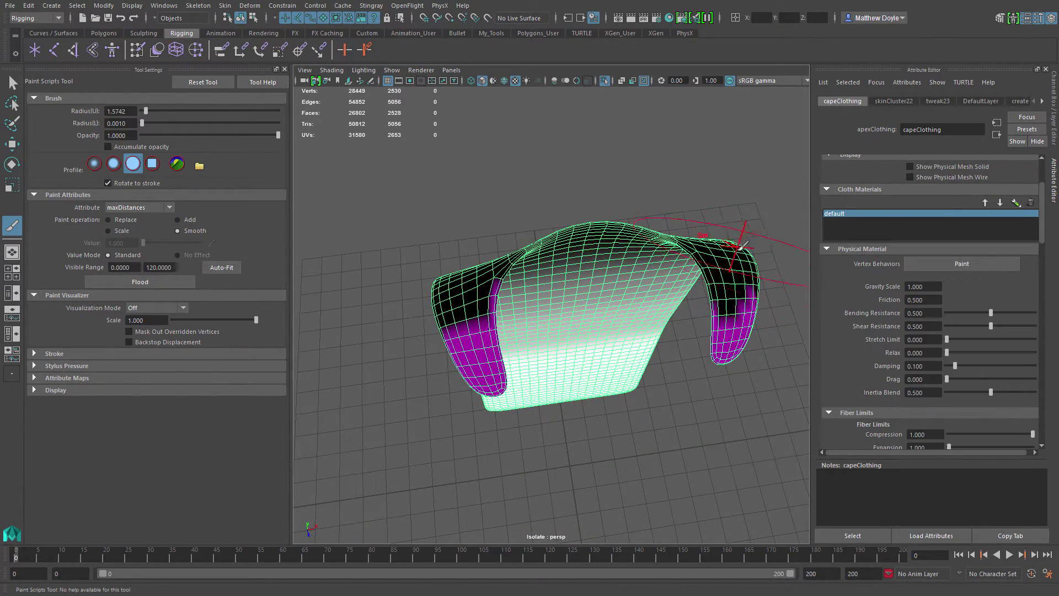
pyautogui.moveTo(513, 278)
pyautogui.mouseDown()
pyautogui.moveTo(474, 279)
pyautogui.moveTo(487, 276)
pyautogui.mouseUp()
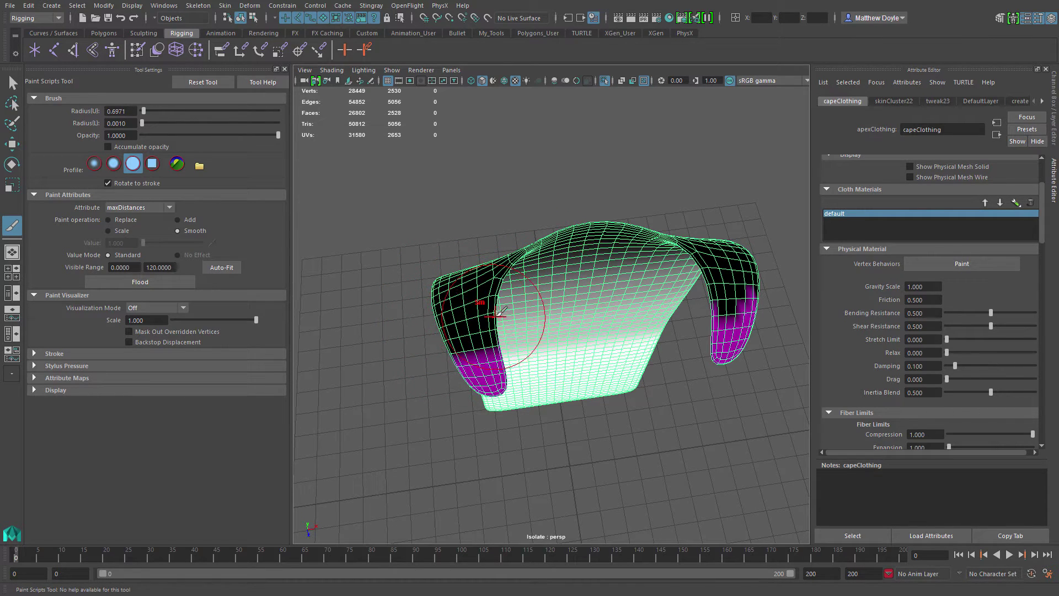
pyautogui.keyDown('alt'); pyautogui.moveTo(736, 290); pyautogui.dragTo(698, 301); pyautogui.keyUp('alt')
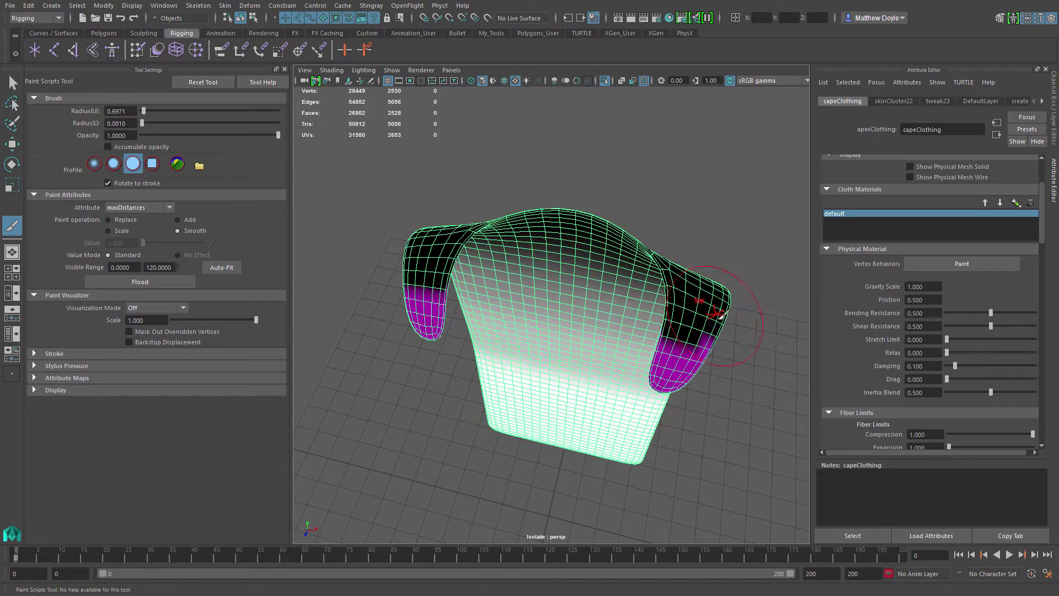
pyautogui.keyDown('alt'); pyautogui.moveTo(673, 390); pyautogui.dragTo(631, 265); pyautogui.keyUp('alt')
pyautogui.keyDown('alt'); pyautogui.moveTo(631, 265); pyautogui.dragTo(558, 291, button='middle'); pyautogui.keyUp('alt')
pyautogui.keyDown('alt'); pyautogui.moveTo(486, 262); pyautogui.dragTo(602, 255, button='right'); pyautogui.keyUp('alt')
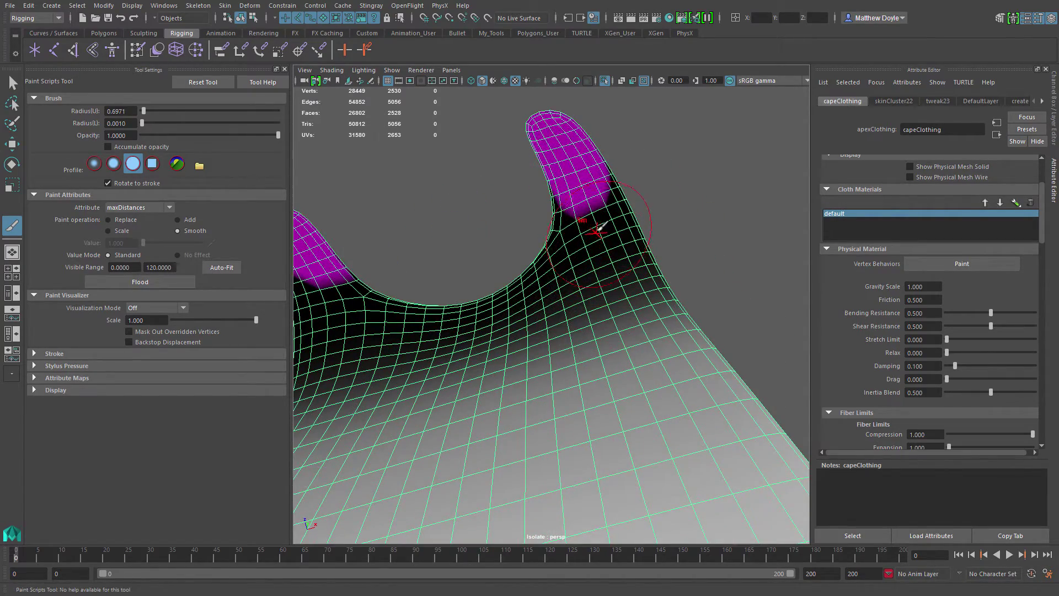
pyautogui.moveTo(604, 196); pyautogui.dragTo(572, 197)
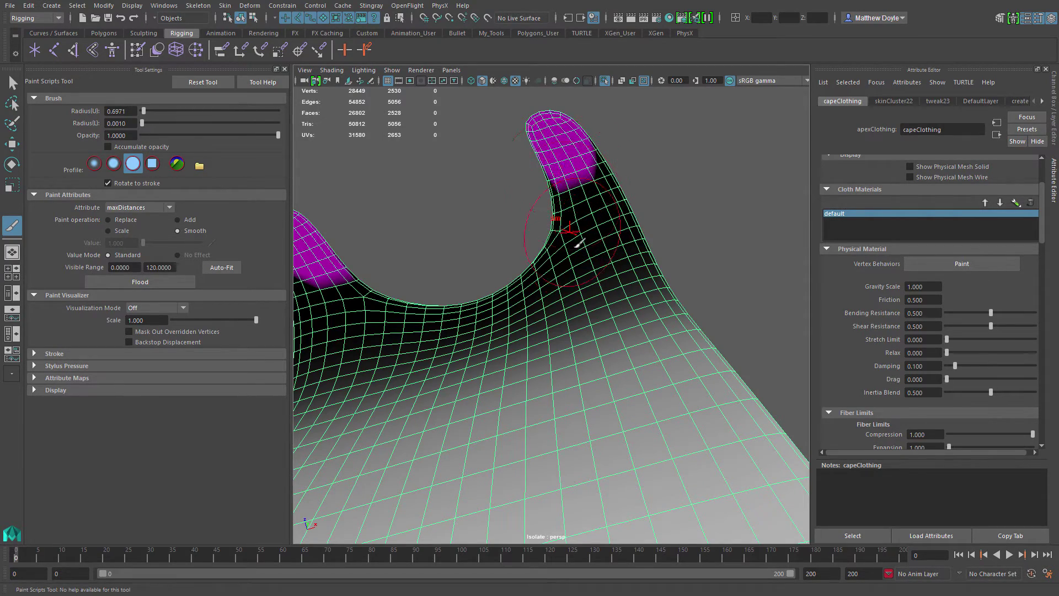
# Reduce the brush radius to 0.3969 and smooth the maxDistances boundary towards the tips of both shoulder straps.
pyautogui.keyDown('alt'); pyautogui.moveTo(579, 242); pyautogui.dragTo(572, 237); pyautogui.keyUp('alt')
pyautogui.moveTo(580, 276)
pyautogui.keyDown('alt'); pyautogui.mouseDown()
pyautogui.moveTo(466, 421)
pyautogui.moveTo(473, 334)
pyautogui.moveTo(538, 267)
pyautogui.moveTo(512, 272)
pyautogui.moveTo(575, 253)
pyautogui.moveTo(561, 309)
pyautogui.moveTo(459, 314)
pyautogui.moveTo(525, 331)
pyautogui.moveTo(499, 326)
pyautogui.mouseUp(); pyautogui.keyUp('alt')
pyautogui.moveTo(500, 325)
pyautogui.keyDown('alt'); pyautogui.mouseDown(button='middle')
pyautogui.moveTo(506, 347)
pyautogui.moveTo(518, 347)
pyautogui.mouseUp(button='middle'); pyautogui.keyUp('alt')
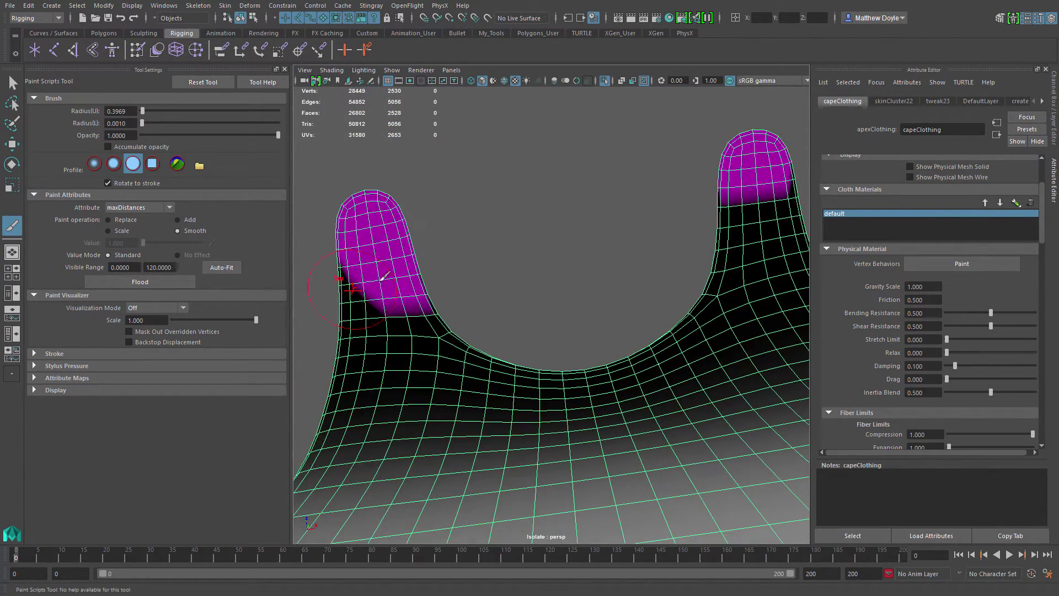
pyautogui.moveTo(388, 291)
pyautogui.mouseDown()
pyautogui.moveTo(406, 291)
pyautogui.moveTo(390, 264)
pyautogui.moveTo(439, 250)
pyautogui.moveTo(380, 245)
pyautogui.moveTo(406, 291)
pyautogui.mouseUp()
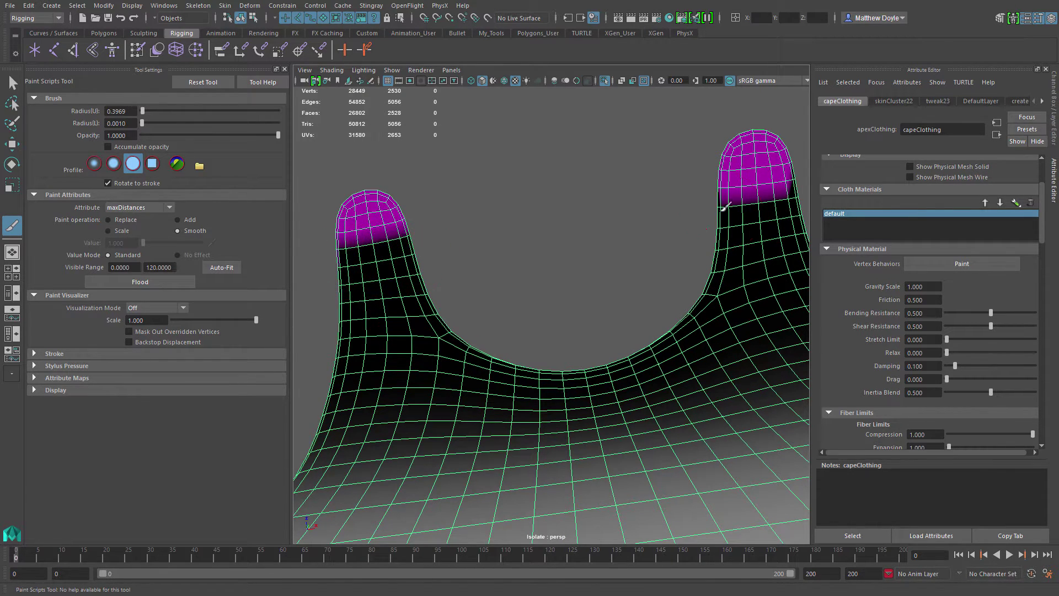
pyautogui.moveTo(724, 207)
pyautogui.mouseDown()
pyautogui.moveTo(771, 196)
pyautogui.moveTo(754, 185)
pyautogui.mouseUp()
pyautogui.keyDown('alt'); pyautogui.moveTo(637, 260); pyautogui.dragTo(518, 306, button='middle'); pyautogui.keyUp('alt')
pyautogui.moveTo(640, 204)
pyautogui.mouseDown()
pyautogui.moveTo(660, 211)
pyautogui.moveTo(652, 216)
pyautogui.mouseUp()
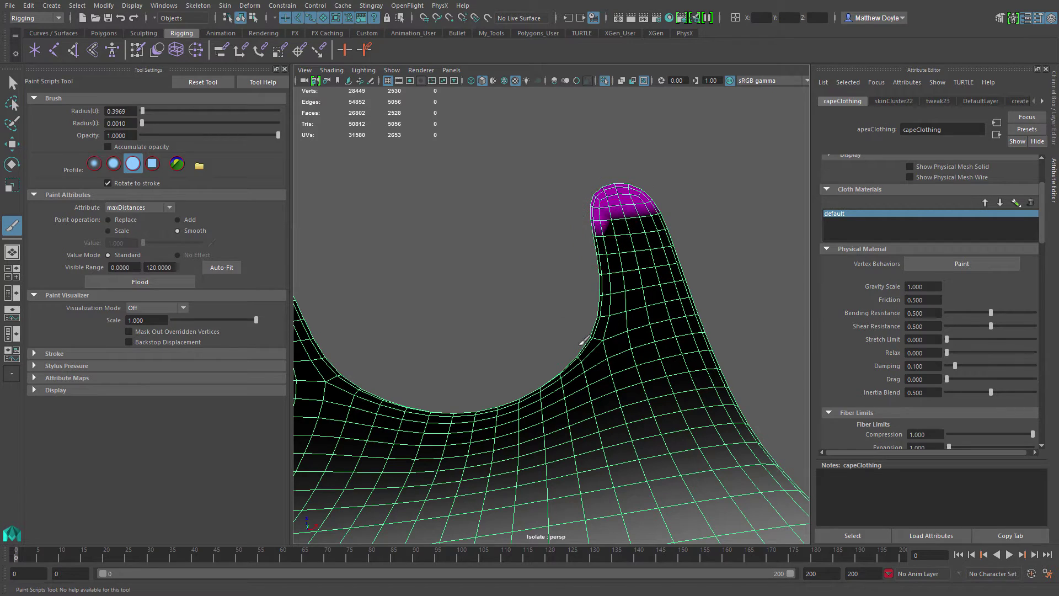
pyautogui.keyDown('alt'); pyautogui.moveTo(556, 331); pyautogui.dragTo(631, 287, button='middle'); pyautogui.keyUp('alt')
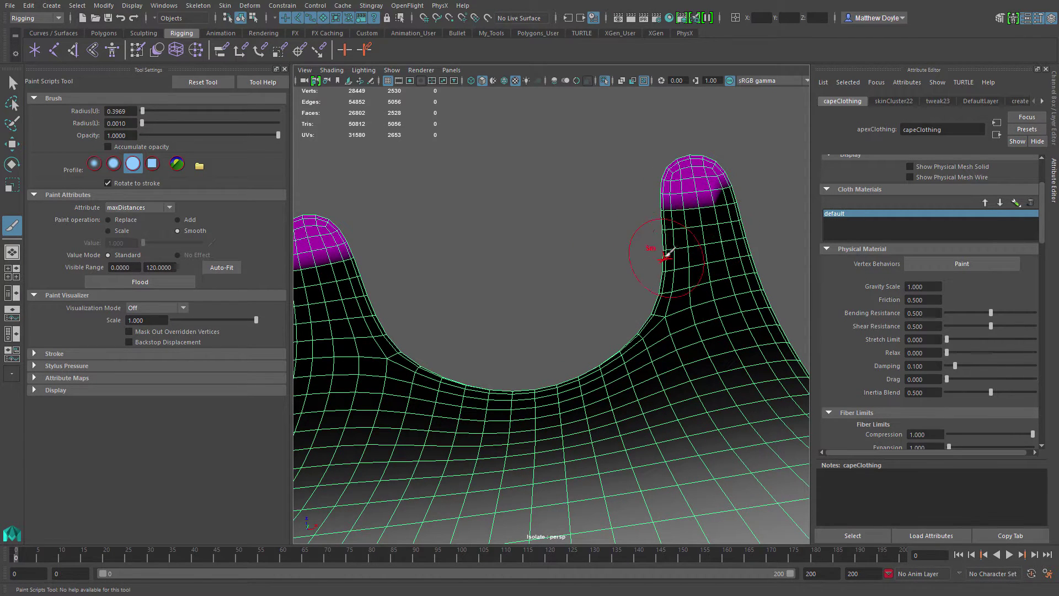
# Undo the last smoothing strokes on the shoulder strap and touch up its maxDistances transition.
pyautogui.hotkey('ctrl', 'z')
pyautogui.hotkey('ctrl', 'z')
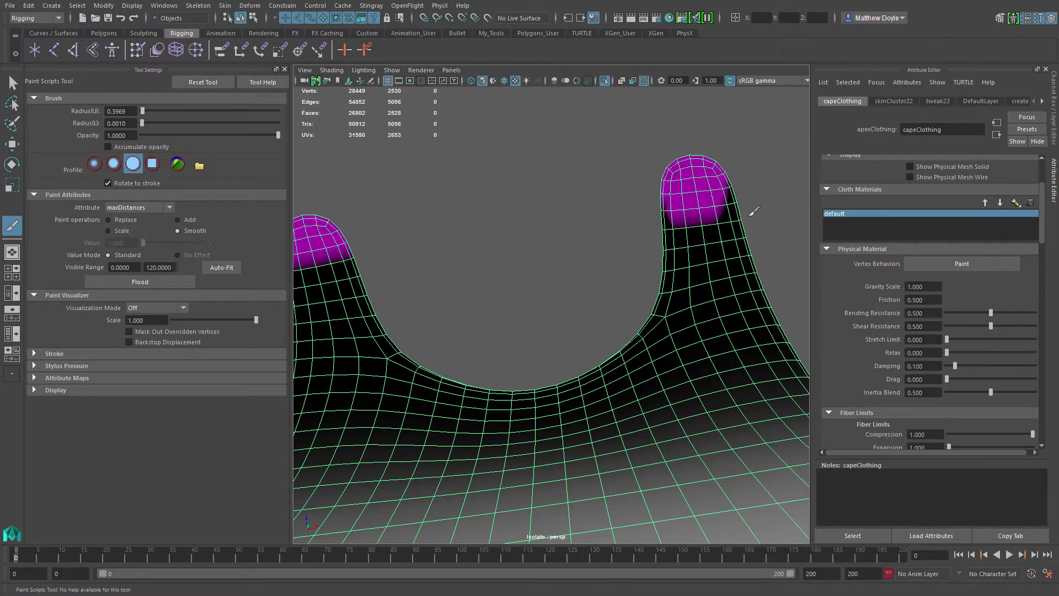
pyautogui.moveTo(717, 242)
pyautogui.mouseDown()
pyautogui.moveTo(673, 244)
pyautogui.moveTo(598, 298)
pyautogui.moveTo(563, 369)
pyautogui.moveTo(524, 335)
pyautogui.moveTo(539, 406)
pyautogui.moveTo(544, 367)
pyautogui.moveTo(558, 397)
pyautogui.moveTo(610, 426)
pyautogui.moveTo(619, 354)
pyautogui.moveTo(649, 374)
pyautogui.moveTo(621, 375)
pyautogui.moveTo(621, 386)
pyautogui.moveTo(635, 382)
pyautogui.moveTo(591, 362)
pyautogui.moveTo(591, 350)
pyautogui.moveTo(652, 396)
pyautogui.moveTo(502, 350)
pyautogui.moveTo(485, 326)
pyautogui.moveTo(433, 303)
pyautogui.moveTo(407, 326)
pyautogui.mouseUp()
# Switch from painting to the Move tool and turn off the cape's isolation to show the whole character.
pyautogui.keyDown('alt'); pyautogui.moveTo(589, 381); pyautogui.dragTo(531, 331, button='right'); pyautogui.keyUp('alt')
pyautogui.keyDown('alt'); pyautogui.moveTo(531, 331); pyautogui.dragTo(489, 432); pyautogui.keyUp('alt')
pyautogui.press('w')
pyautogui.keyDown('alt'); pyautogui.moveTo(629, 403); pyautogui.dragTo(634, 286); pyautogui.keyUp('alt')
pyautogui.click(604, 81)
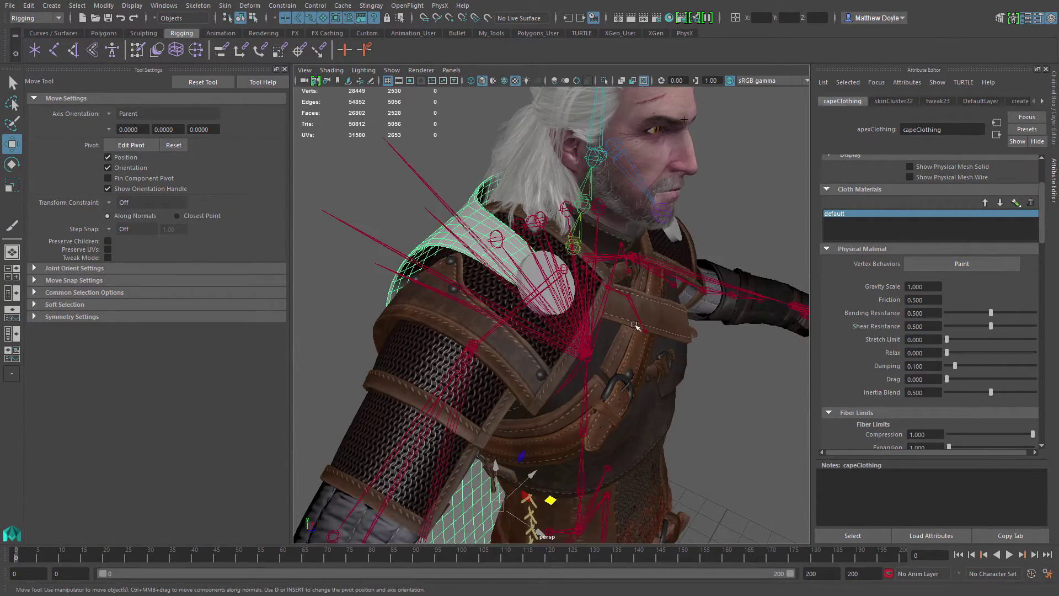
pyautogui.keyDown('alt'); pyautogui.moveTo(634, 326); pyautogui.dragTo(459, 349); pyautogui.keyUp('alt')
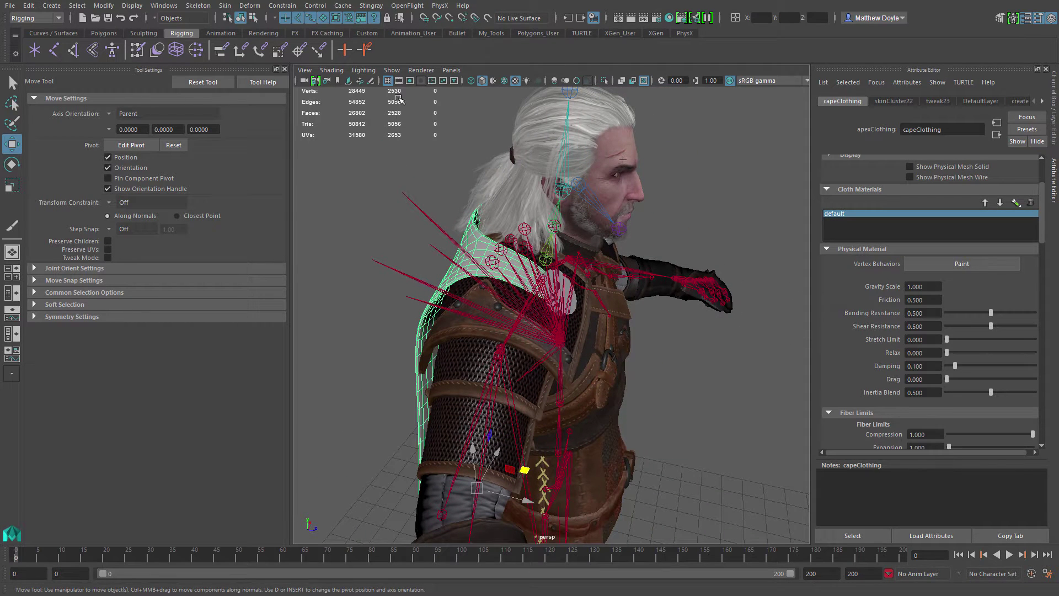
# Play the PhysX simulation, watch the cape's motion from the side, and rewind the simulation.
pyautogui.click(440, 6)
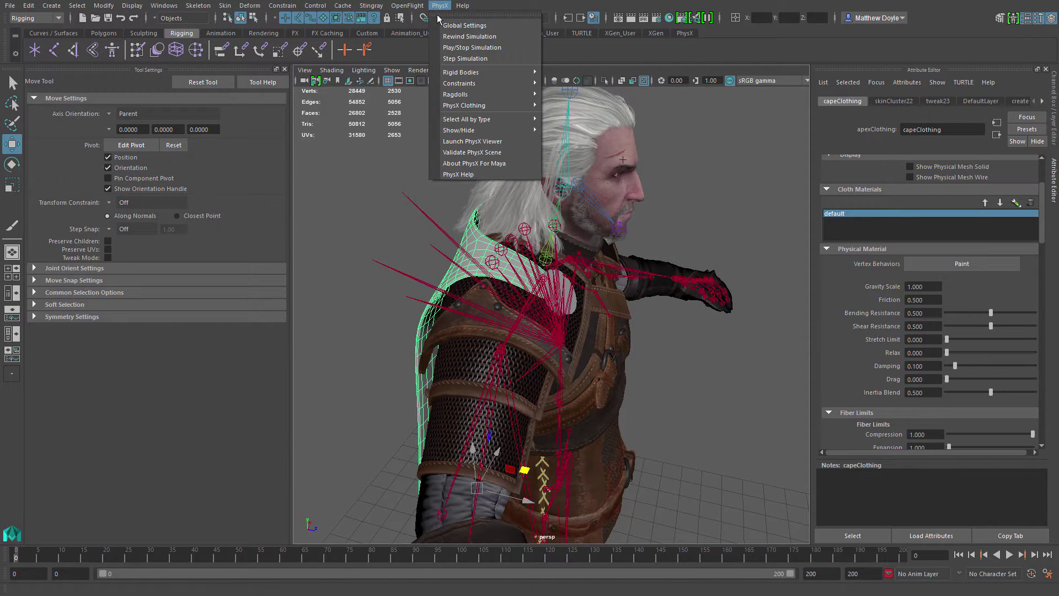
pyautogui.click(457, 48)
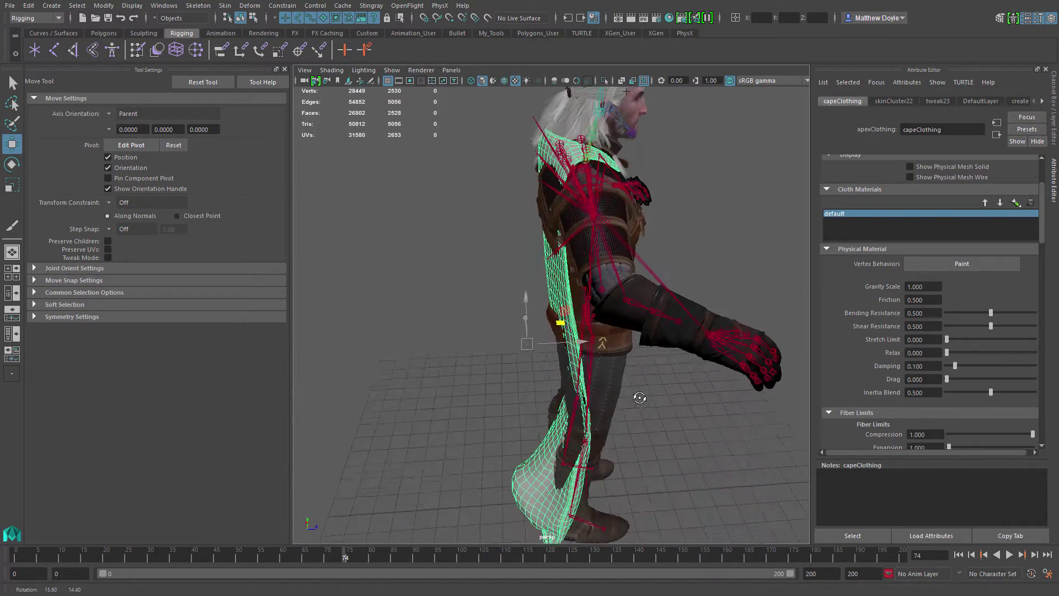
pyautogui.click(439, 5)
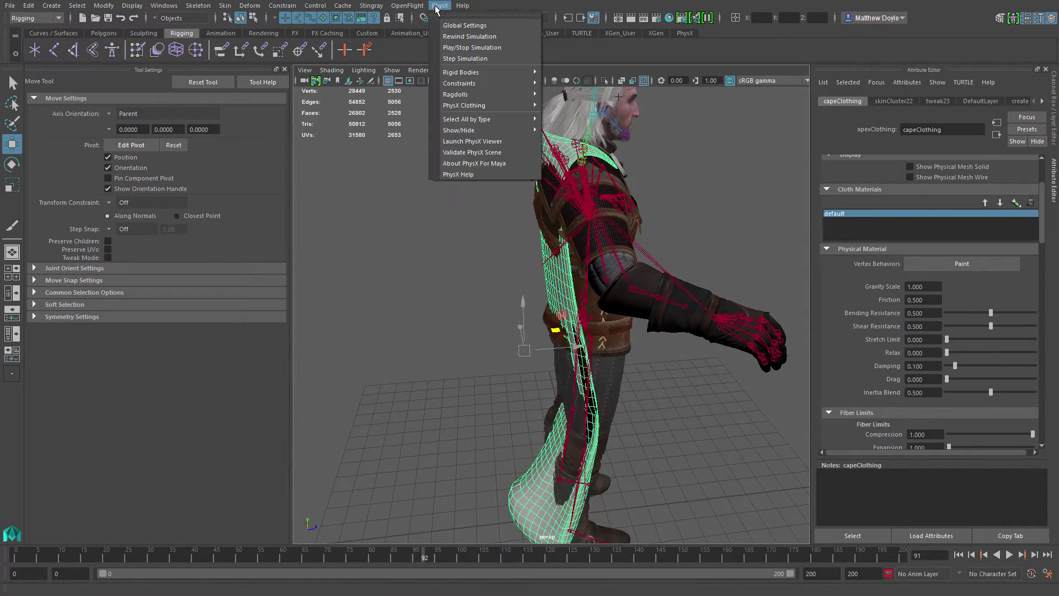
pyautogui.click(464, 37)
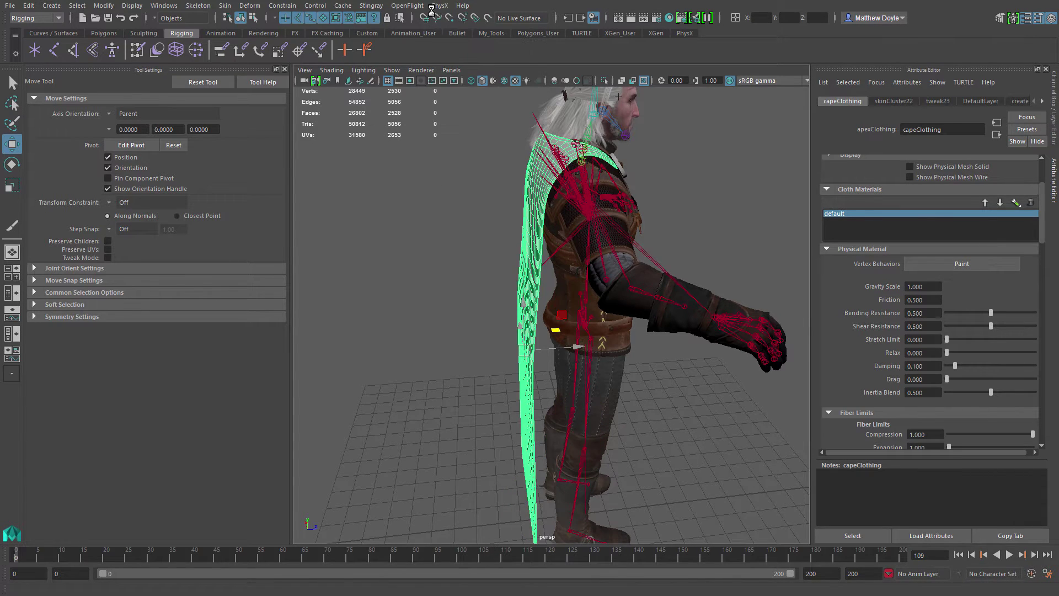
# Run the simulation again, examine from behind how the cape meets the body and legs, and rewind it.
pyautogui.click(440, 6)
pyautogui.click(461, 45)
pyautogui.keyDown('alt'); pyautogui.moveTo(415, 238); pyautogui.dragTo(438, 264); pyautogui.keyUp('alt')
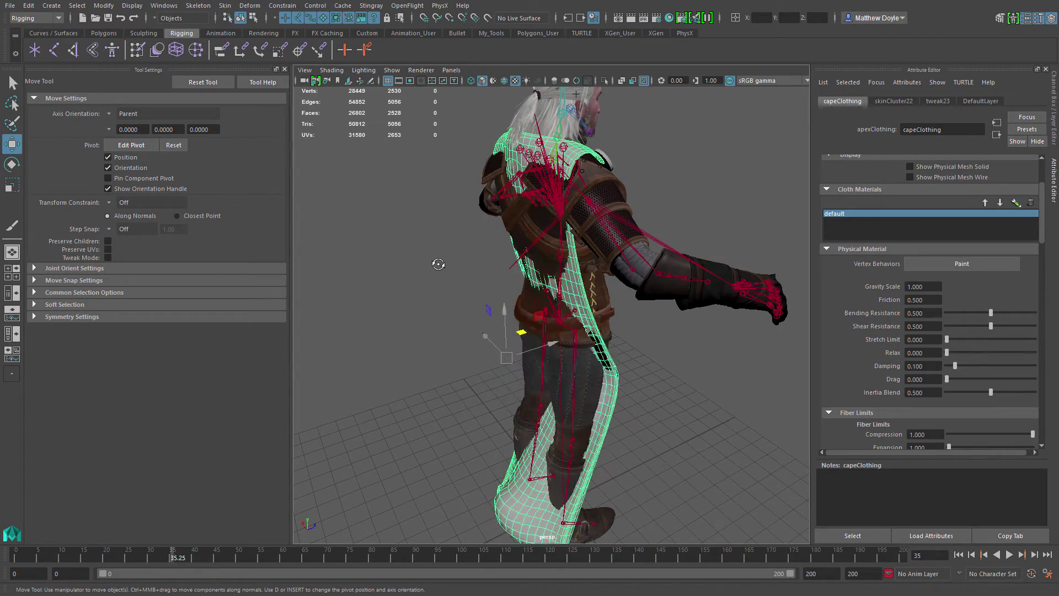
pyautogui.keyDown('alt'); pyautogui.moveTo(438, 264); pyautogui.dragTo(723, 391); pyautogui.keyUp('alt')
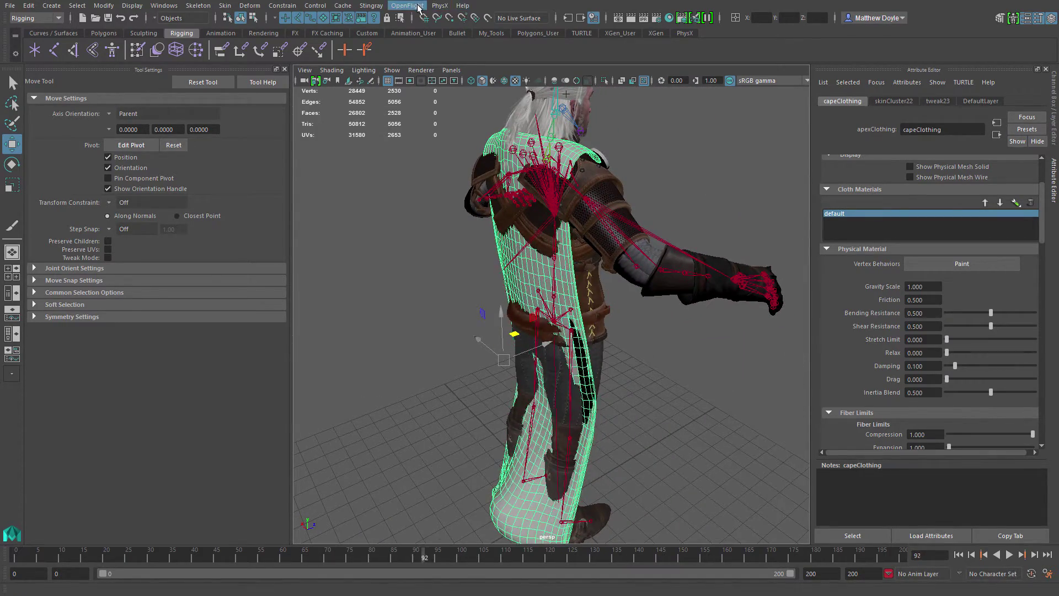
pyautogui.click(440, 5)
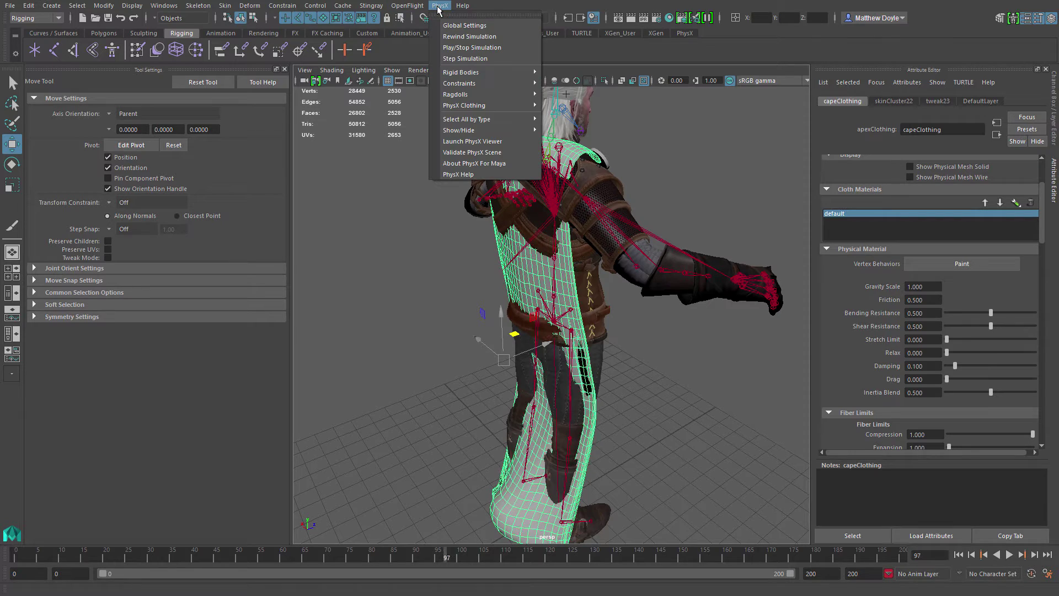
pyautogui.click(458, 36)
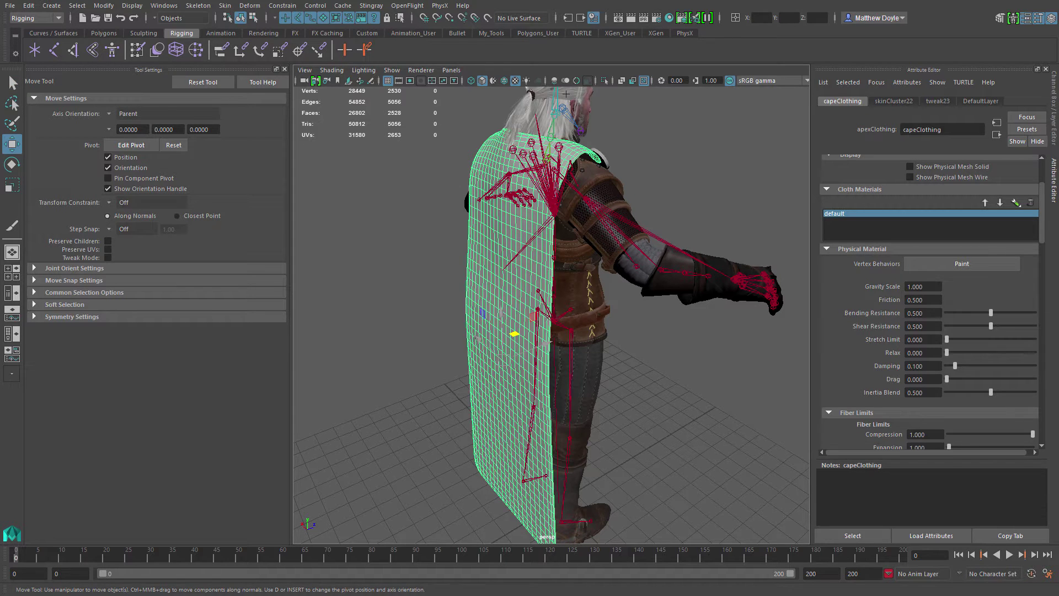
# Deselect the cape and switch to the layout with the Outliner beside the perspective view.
pyautogui.keyDown('alt'); pyautogui.moveTo(566, 94); pyautogui.dragTo(689, 105); pyautogui.keyUp('alt')
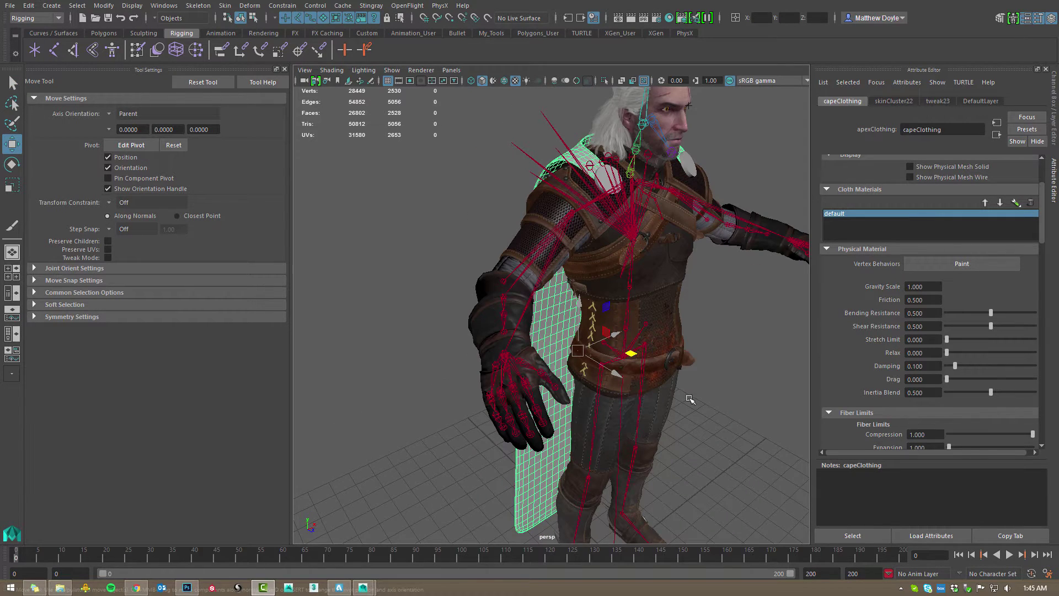
pyautogui.keyDown('alt'); pyautogui.moveTo(679, 374); pyautogui.dragTo(642, 361); pyautogui.keyUp('alt')
pyautogui.click(637, 340)
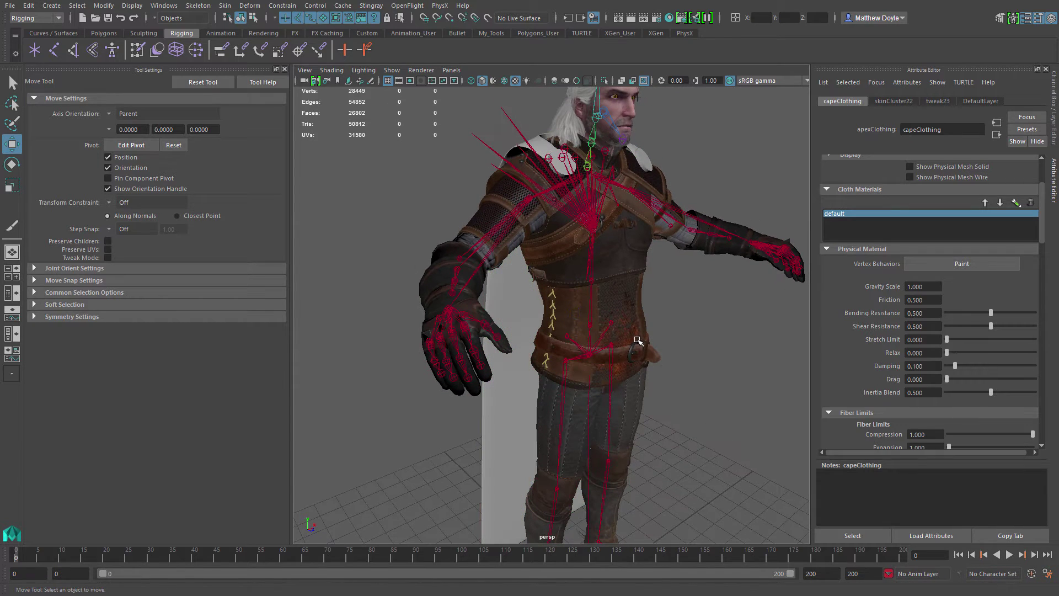
pyautogui.keyDown('alt'); pyautogui.moveTo(651, 401); pyautogui.dragTo(620, 377, button='middle'); pyautogui.keyUp('alt')
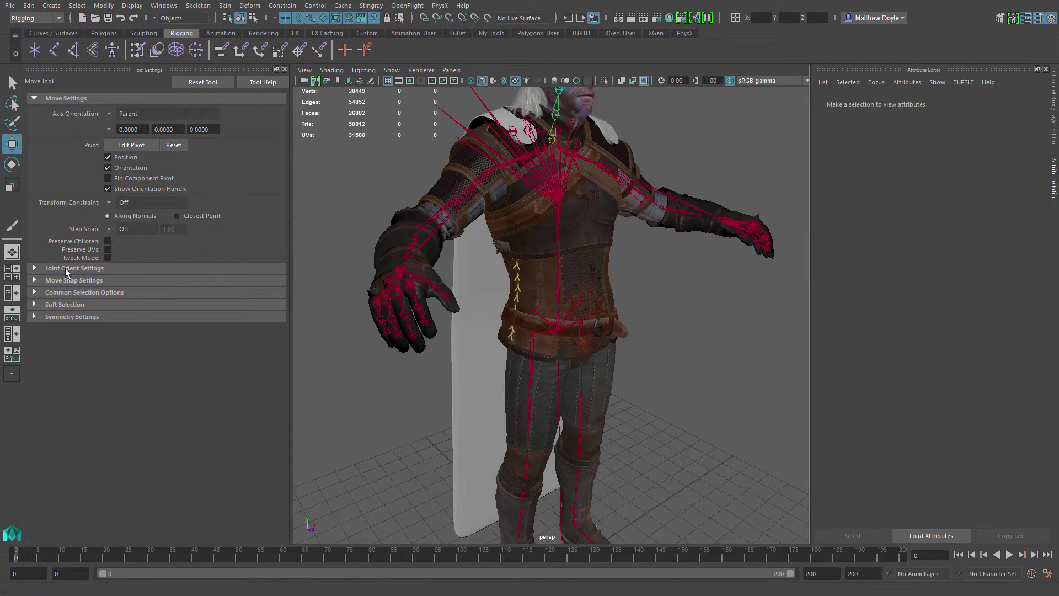
pyautogui.click(13, 293)
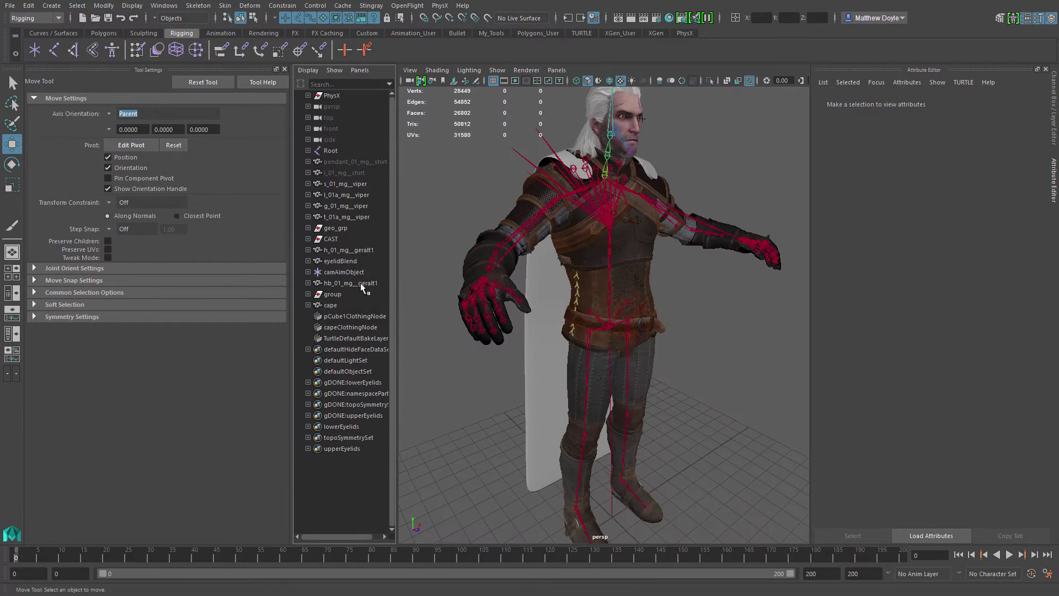
# Inspect the torso mesh t_01a_mg__viper, the cape and the Root joint hierarchy by selecting them.
pyautogui.click(334, 218)
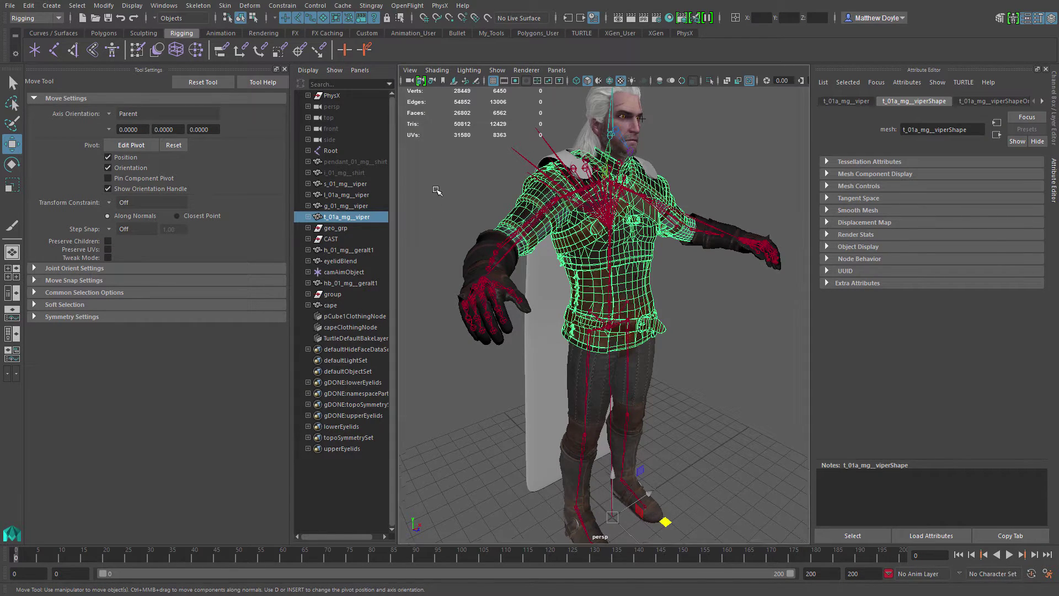
pyautogui.keyDown('alt'); pyautogui.moveTo(444, 128); pyautogui.dragTo(460, 151, button='middle'); pyautogui.keyUp('alt')
pyautogui.moveTo(484, 174)
pyautogui.keyDown('alt'); pyautogui.mouseDown()
pyautogui.moveTo(436, 178)
pyautogui.moveTo(474, 179)
pyautogui.mouseUp(); pyautogui.keyUp('alt')
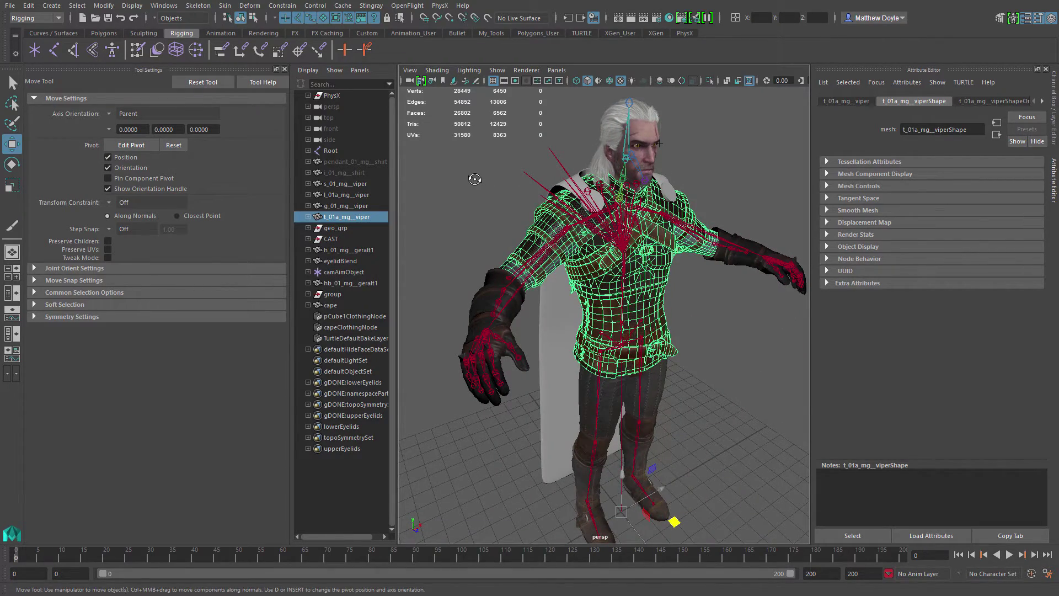
pyautogui.keyDown('alt'); pyautogui.moveTo(474, 180); pyautogui.dragTo(460, 188); pyautogui.keyUp('alt')
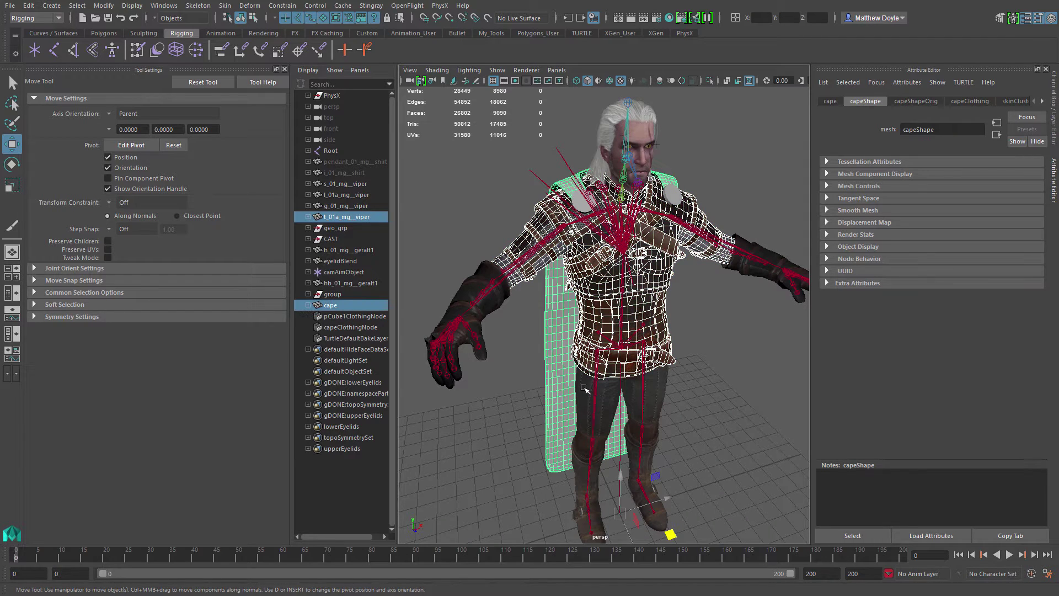
pyautogui.click(330, 151)
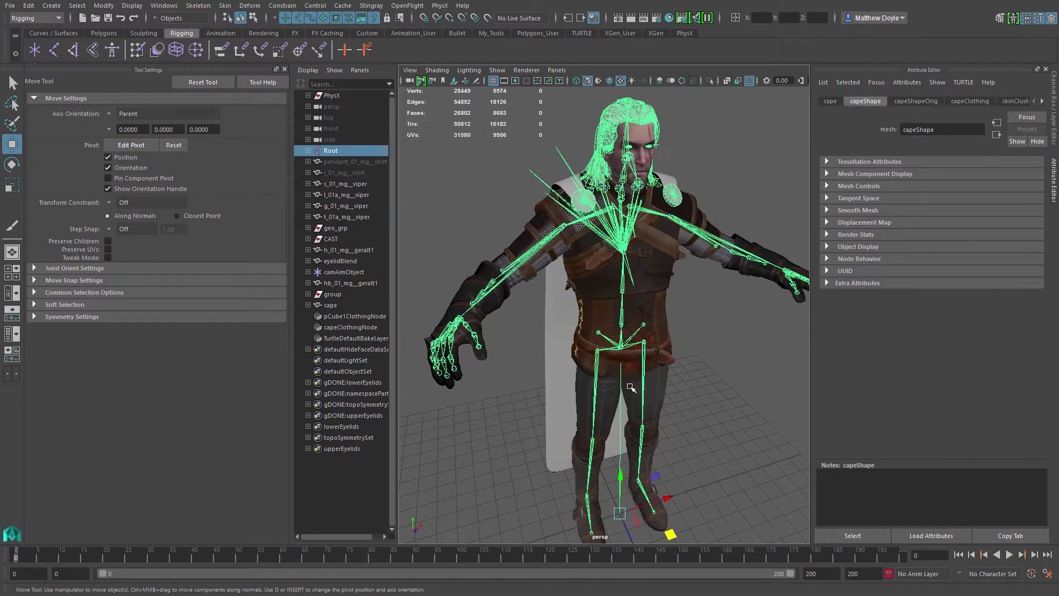
# Select the boots, pants and torso meshes s_01_mg__viper, l_01a_mg__viper and t_01a_mg__viper, leaving out the gloves.
pyautogui.click(333, 183)
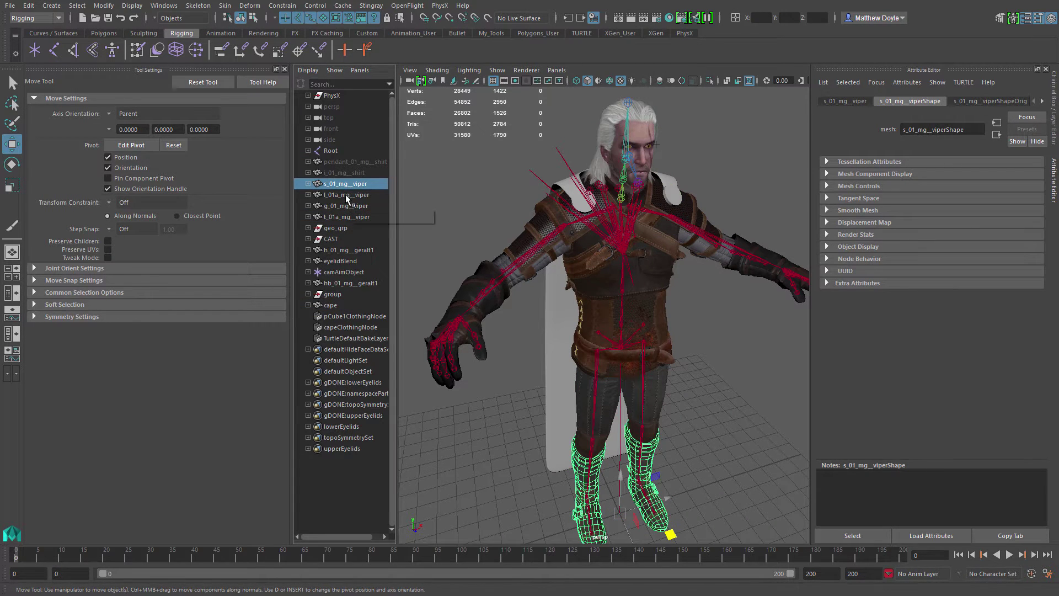
pyautogui.click(346, 195)
pyautogui.click(345, 183)
pyautogui.keyDown('ctrl'); pyautogui.click(346, 194); pyautogui.keyUp('ctrl')
pyautogui.keyDown('ctrl'); pyautogui.click(349, 207); pyautogui.keyUp('ctrl')
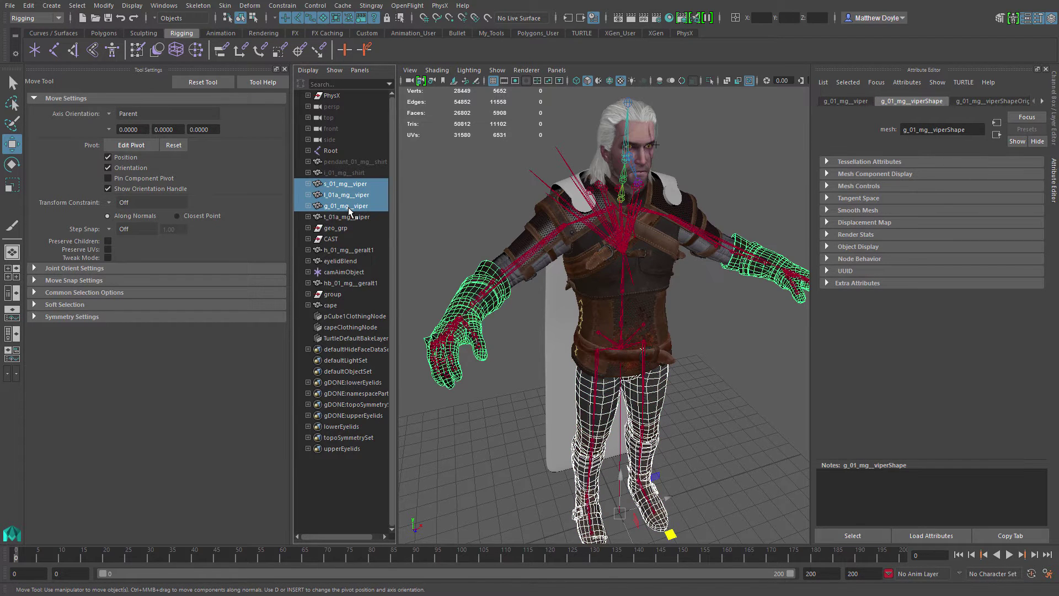
pyautogui.keyDown('ctrl'); pyautogui.click(348, 217); pyautogui.keyUp('ctrl')
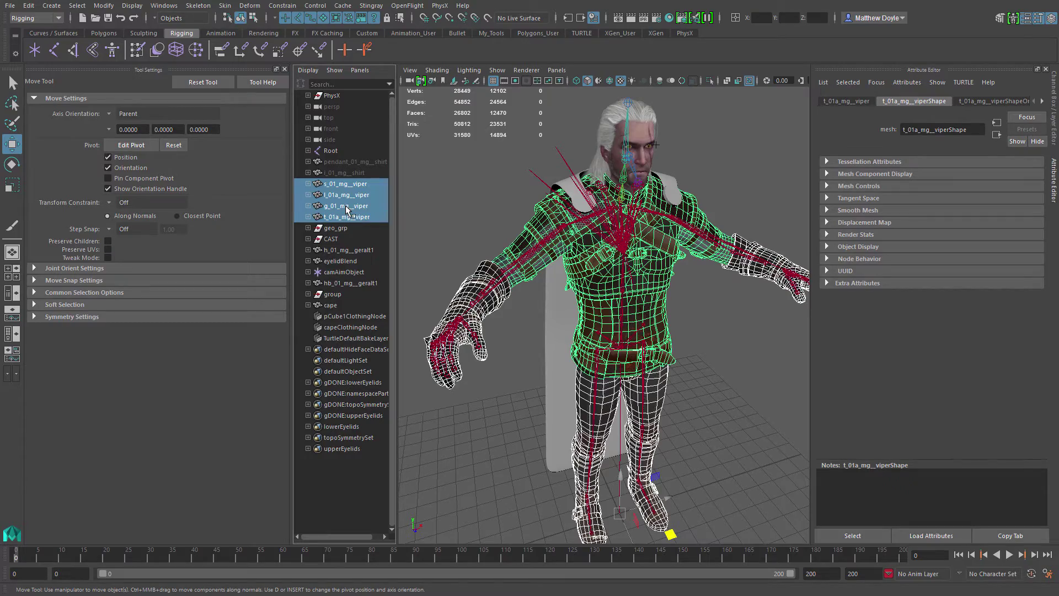
pyautogui.keyDown('ctrl'); pyautogui.click(345, 208); pyautogui.keyUp('ctrl')
# Create a kinematic PhysX ragdoll for the character.
pyautogui.keyDown('alt'); pyautogui.moveTo(449, 207); pyautogui.dragTo(497, 192); pyautogui.keyUp('alt')
pyautogui.click(439, 6)
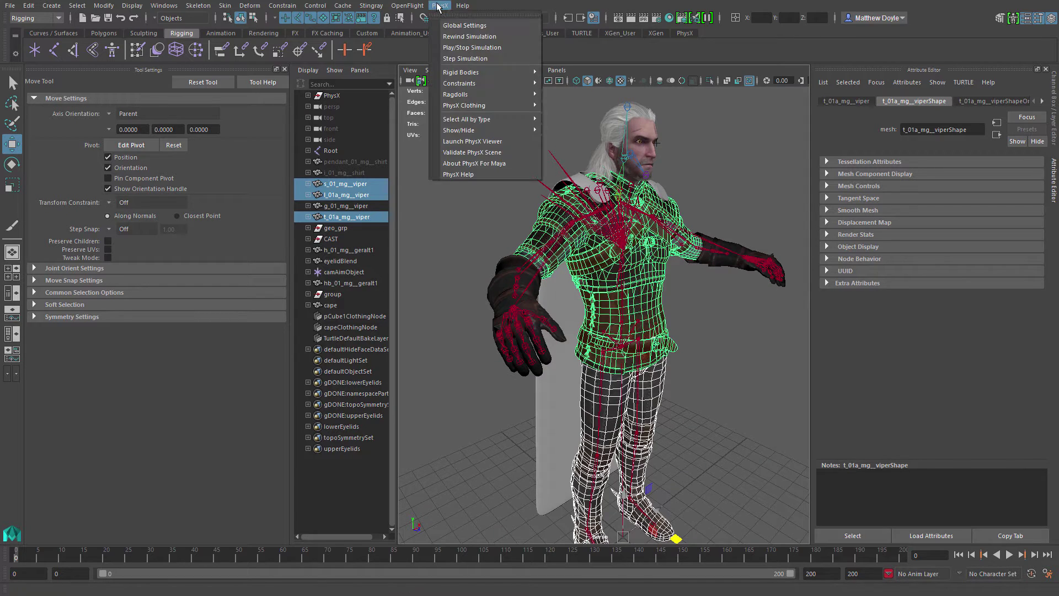
pyautogui.moveTo(496, 94)
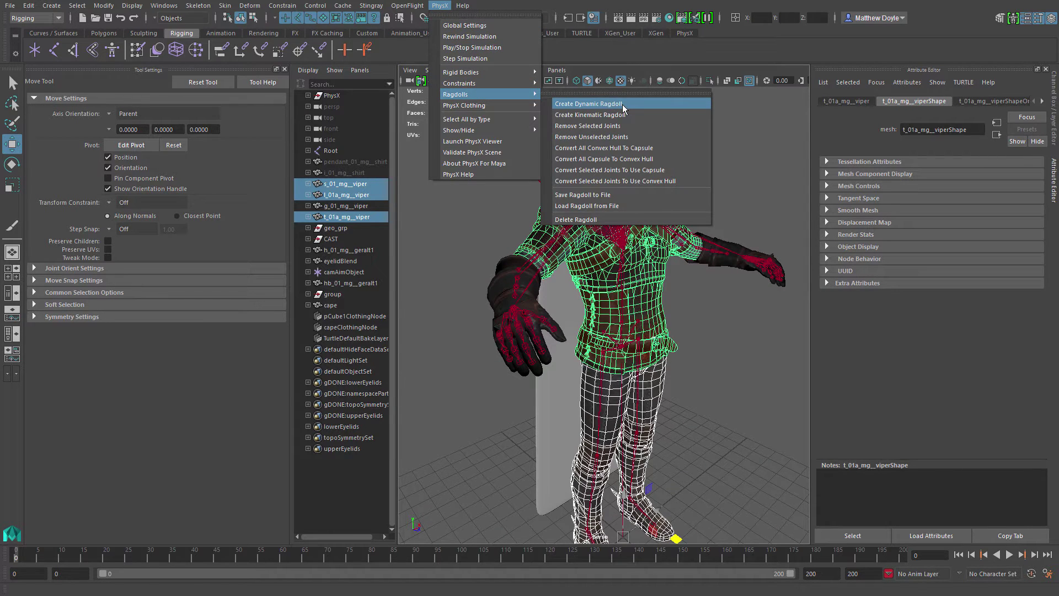
pyautogui.click(611, 116)
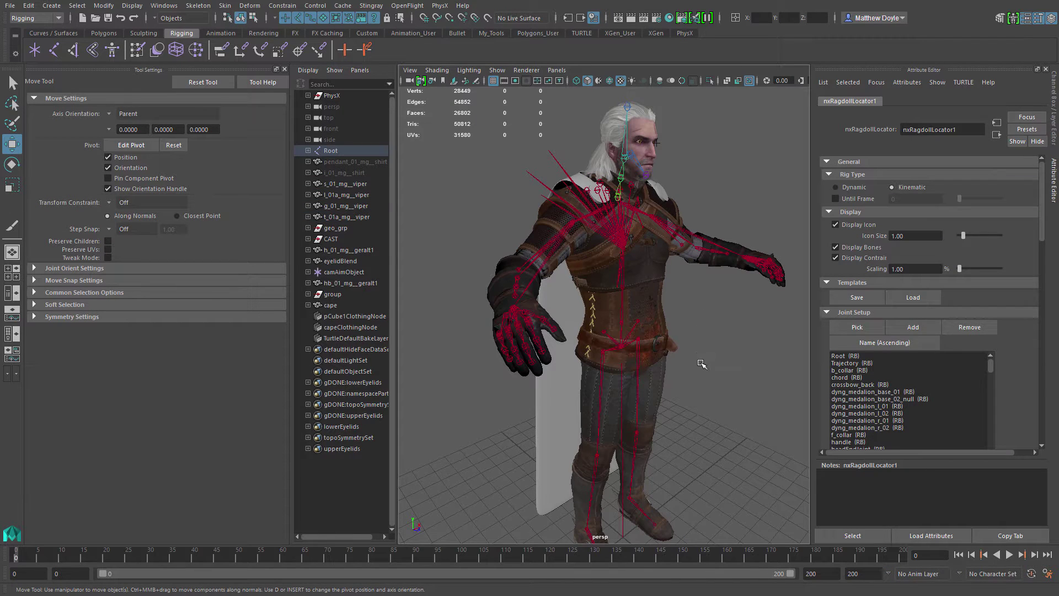
pyautogui.keyDown('alt'); pyautogui.moveTo(699, 361); pyautogui.dragTo(688, 310, button='middle'); pyautogui.keyUp('alt')
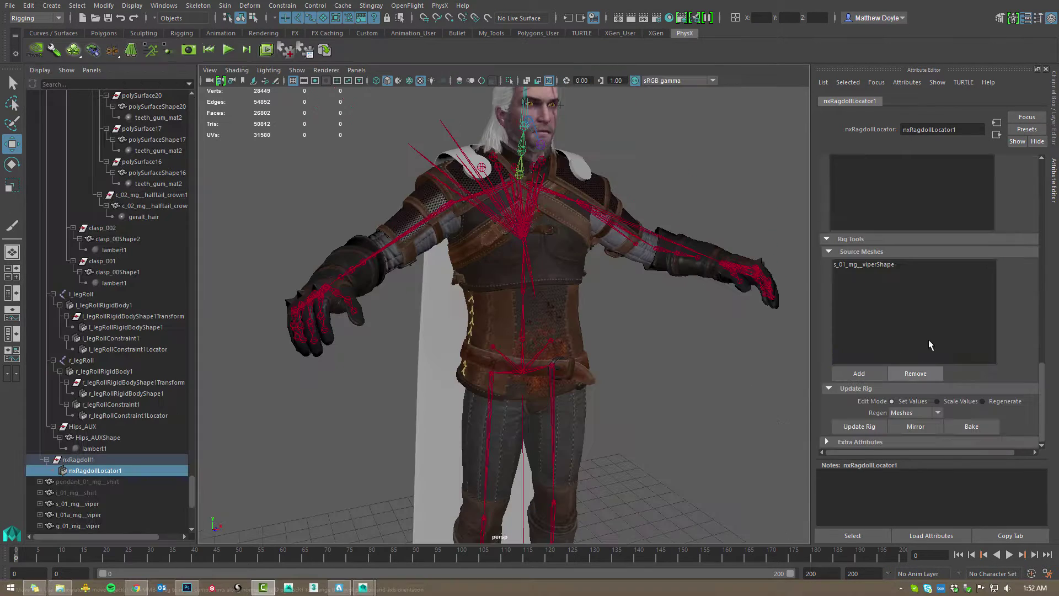
# Add the pants mesh l_01a_mg__viperShape to the ragdoll's source meshes.
pyautogui.click(866, 376)
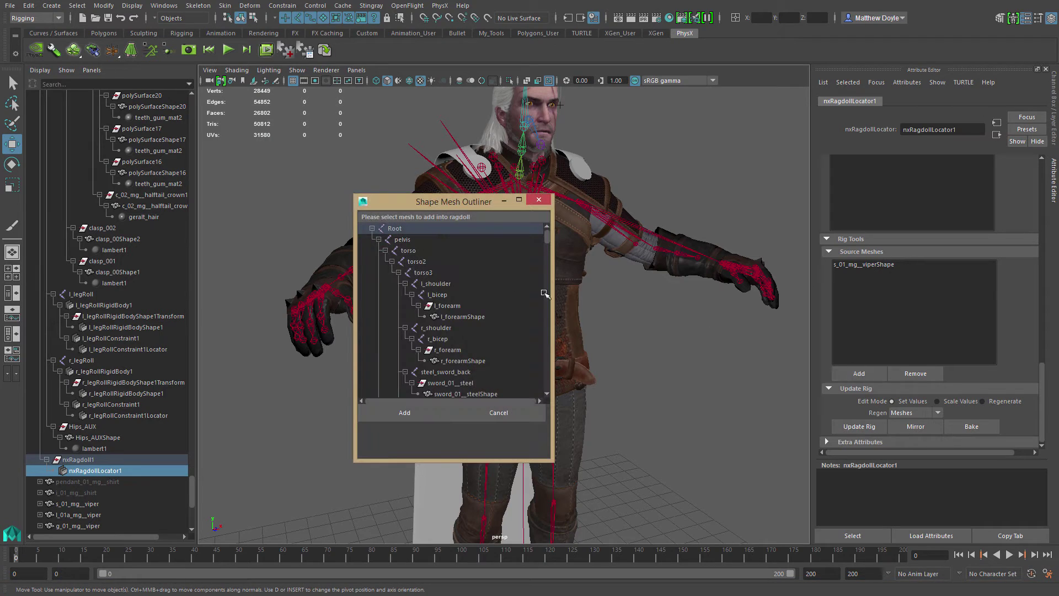
pyautogui.click(372, 229)
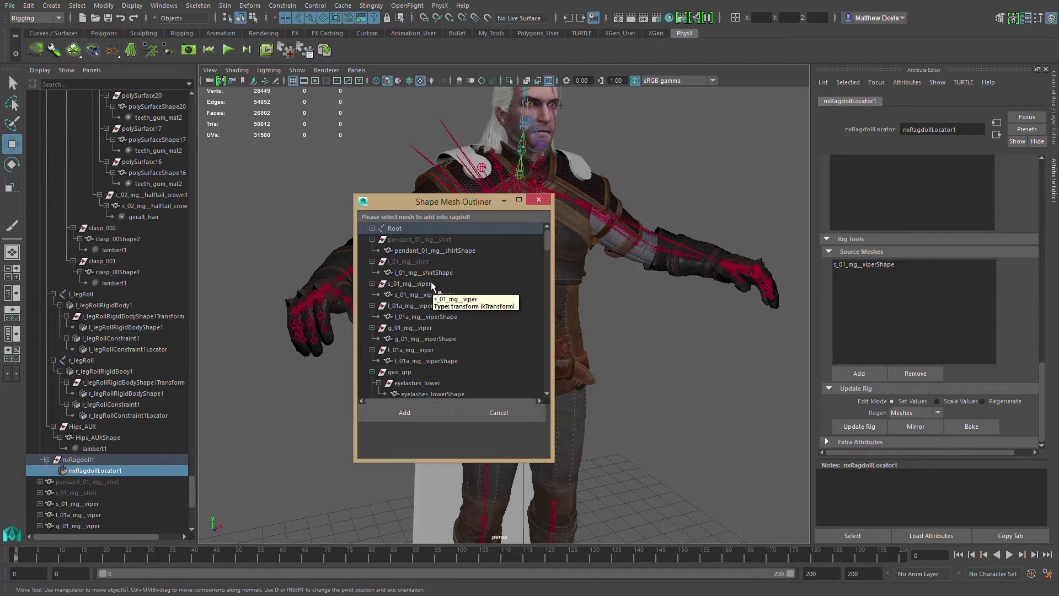
pyautogui.click(425, 317)
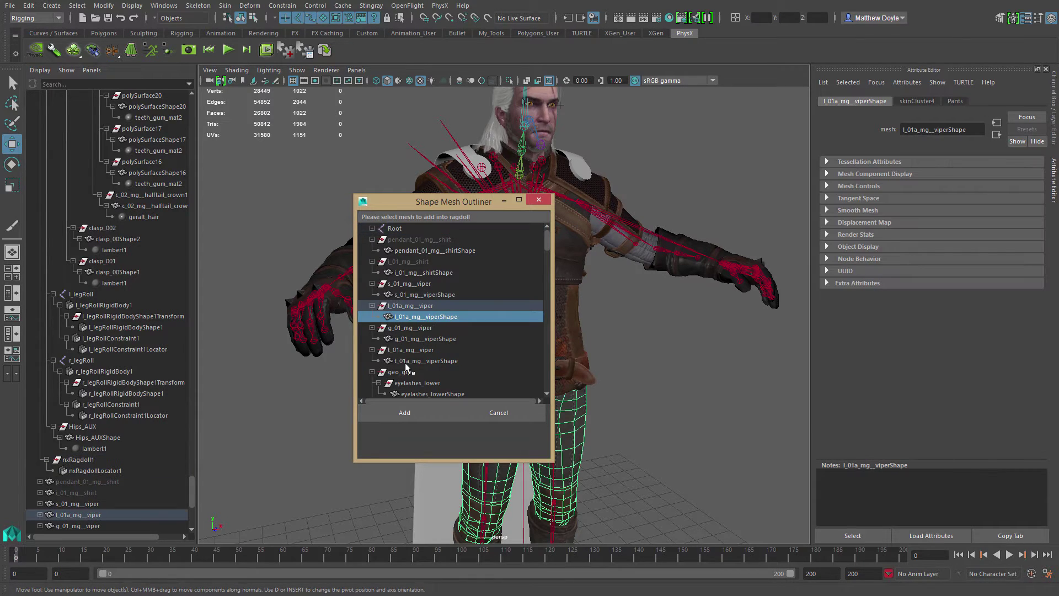
pyautogui.click(408, 415)
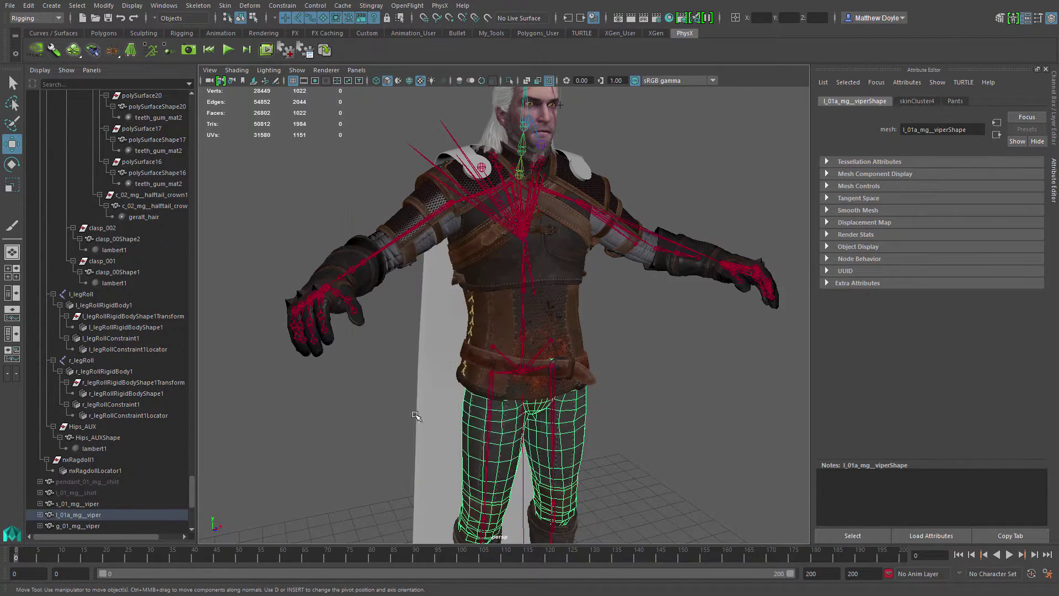
# Add the torso mesh t_01a_mg__viperShape to the source meshes of nxRagdollLocator1 and reselect the locator.
pyautogui.click(90, 470)
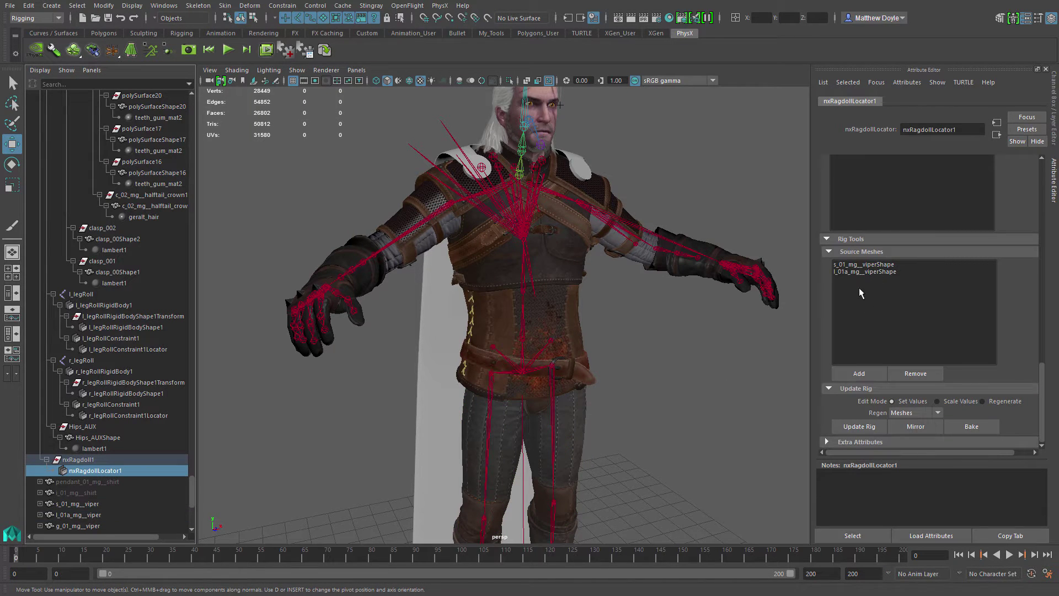
pyautogui.click(859, 374)
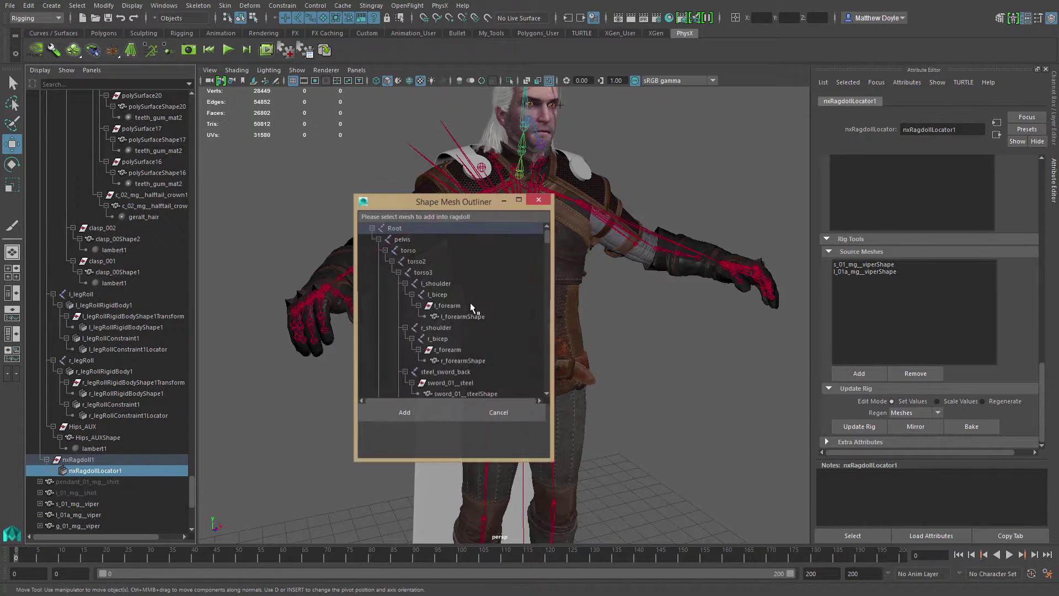
pyautogui.click(371, 228)
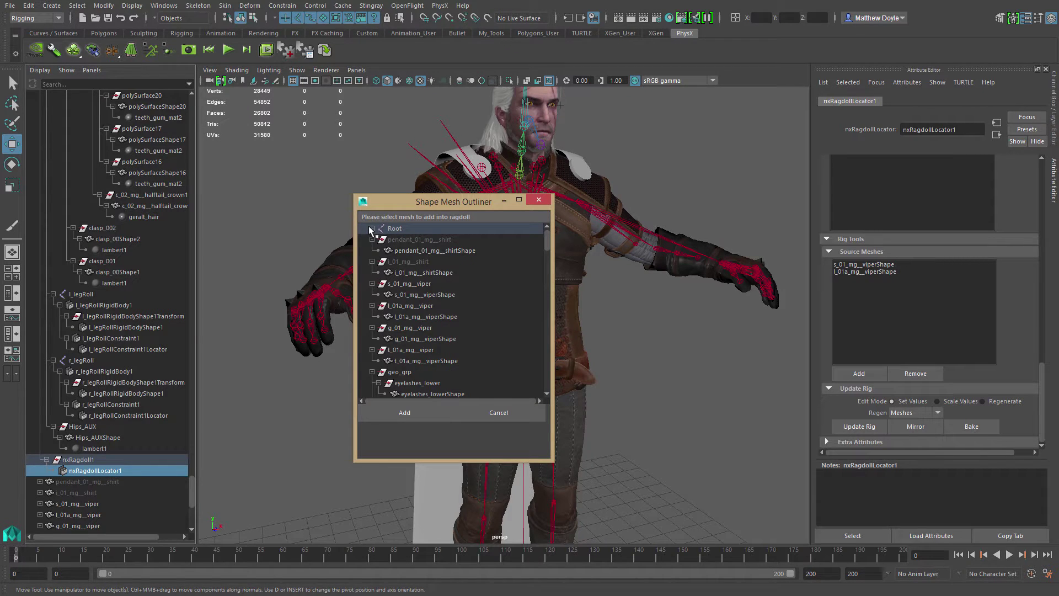
pyautogui.click(426, 359)
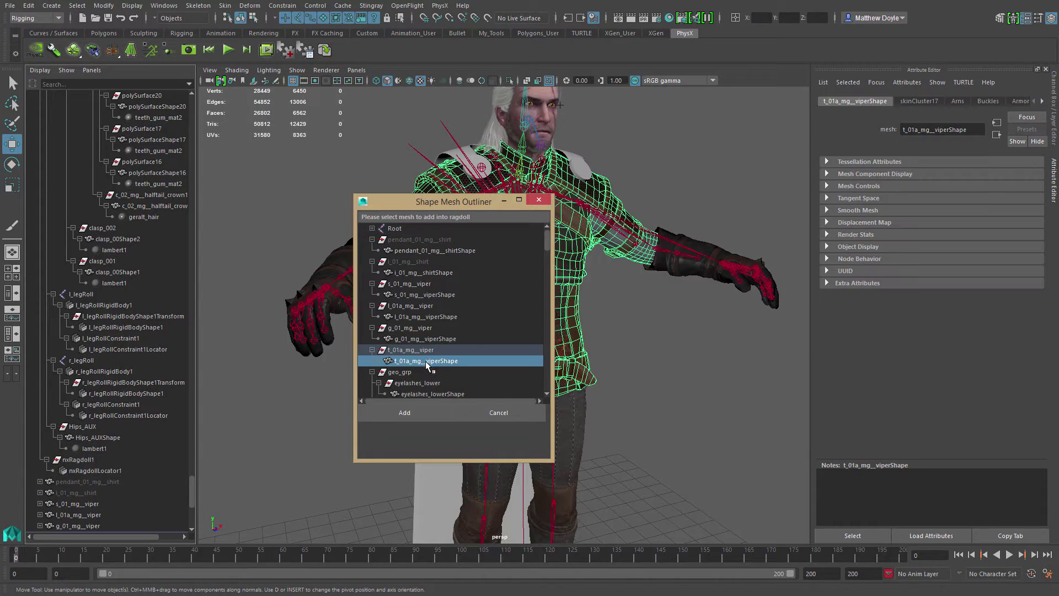
pyautogui.click(404, 413)
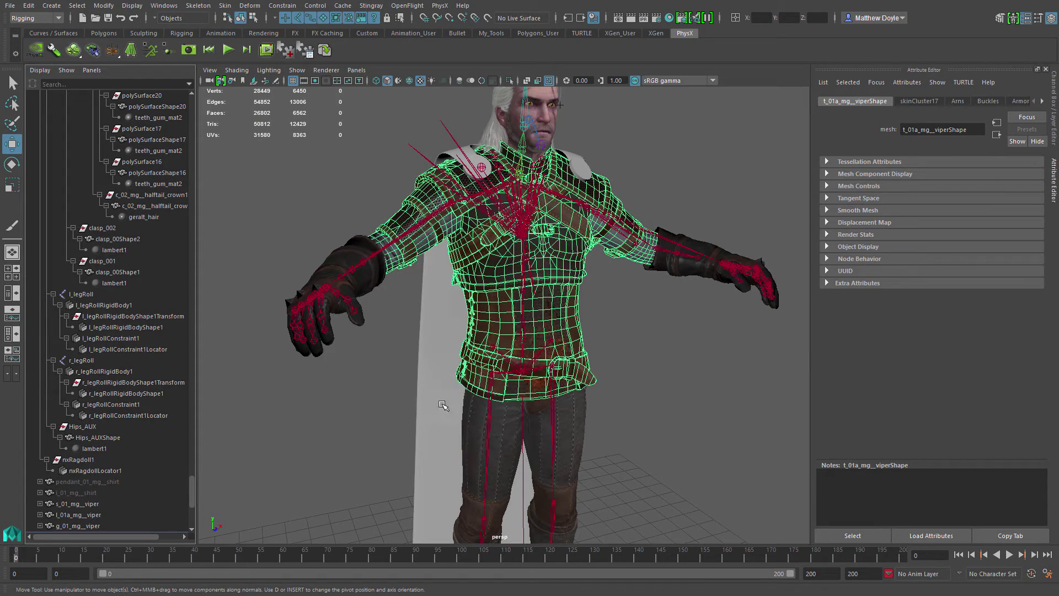
pyautogui.click(80, 471)
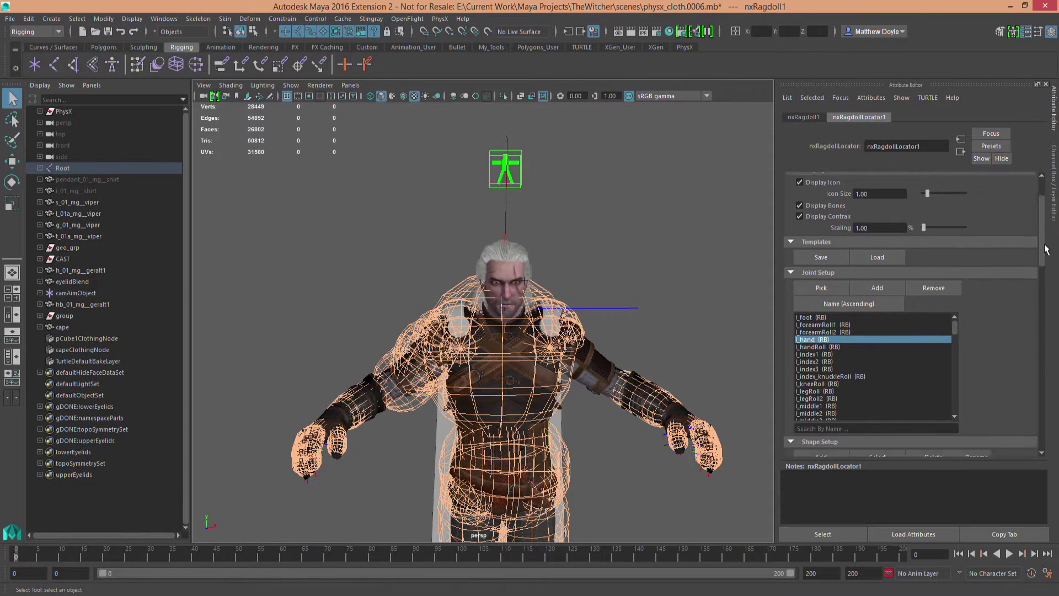
# Remove the left forearm, hand and index joints, l_forearmRoll1 through l_index_knuckleRoll, from the ragdoll's joint setup.
pyautogui.scroll(-2, 1047, 249)
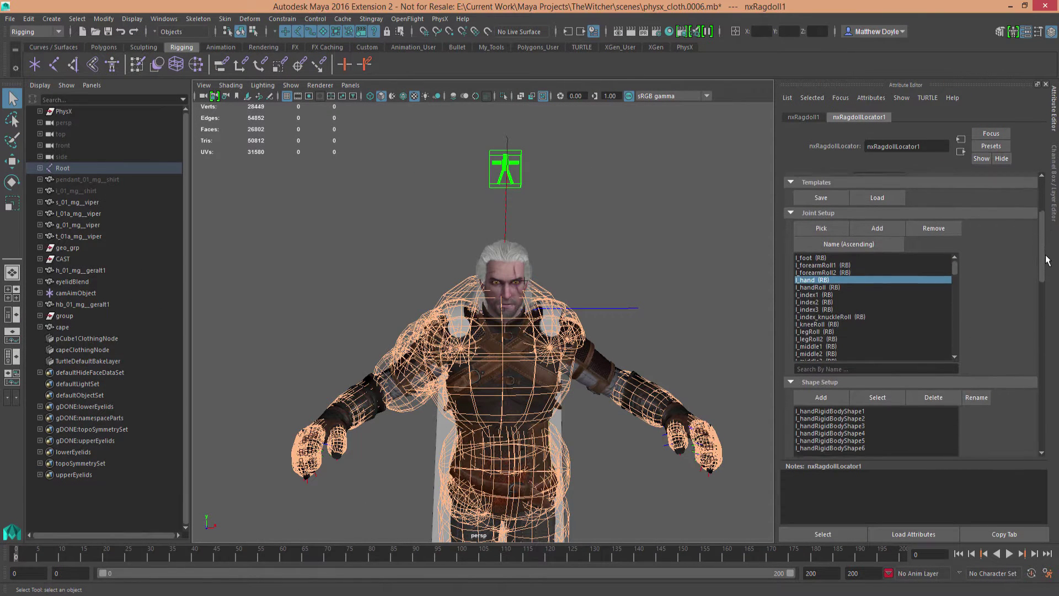
pyautogui.click(825, 261)
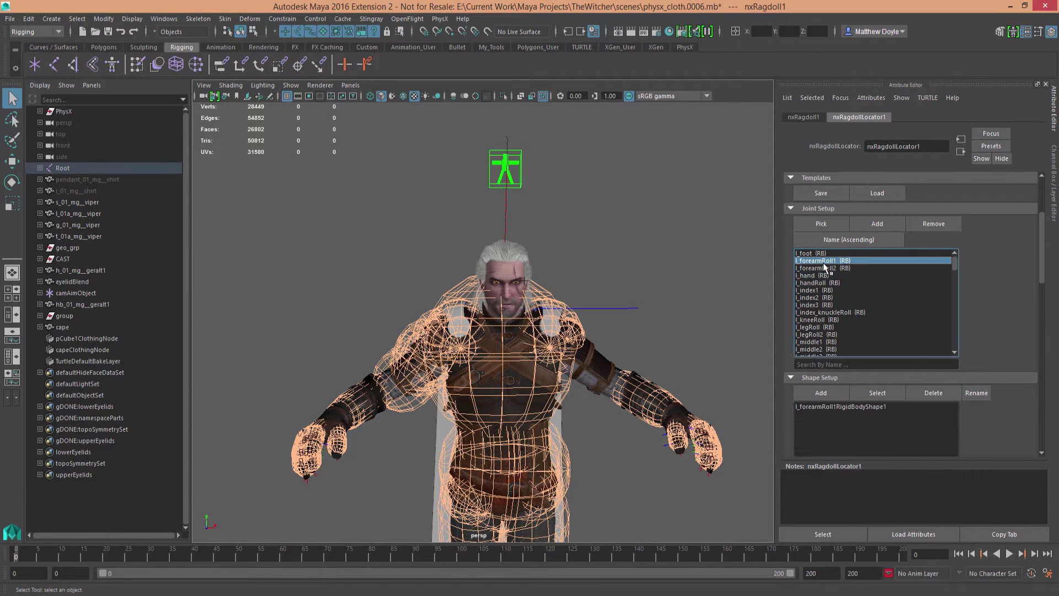
pyautogui.keyDown('shift'); pyautogui.click(832, 319); pyautogui.keyUp('shift')
pyautogui.keyDown('shift'); pyautogui.click(832, 313); pyautogui.keyUp('shift')
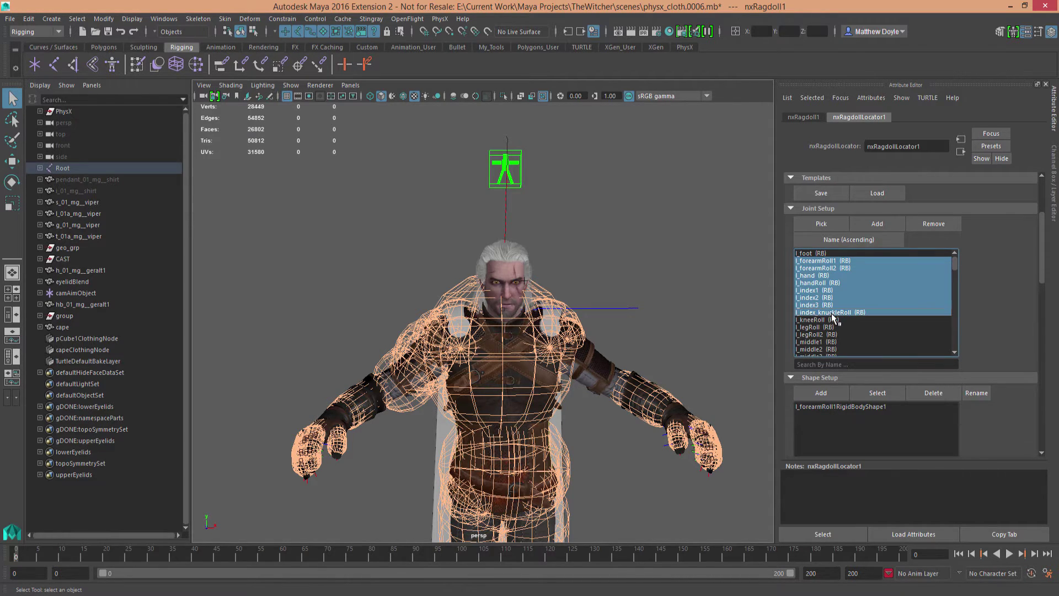
pyautogui.click(932, 224)
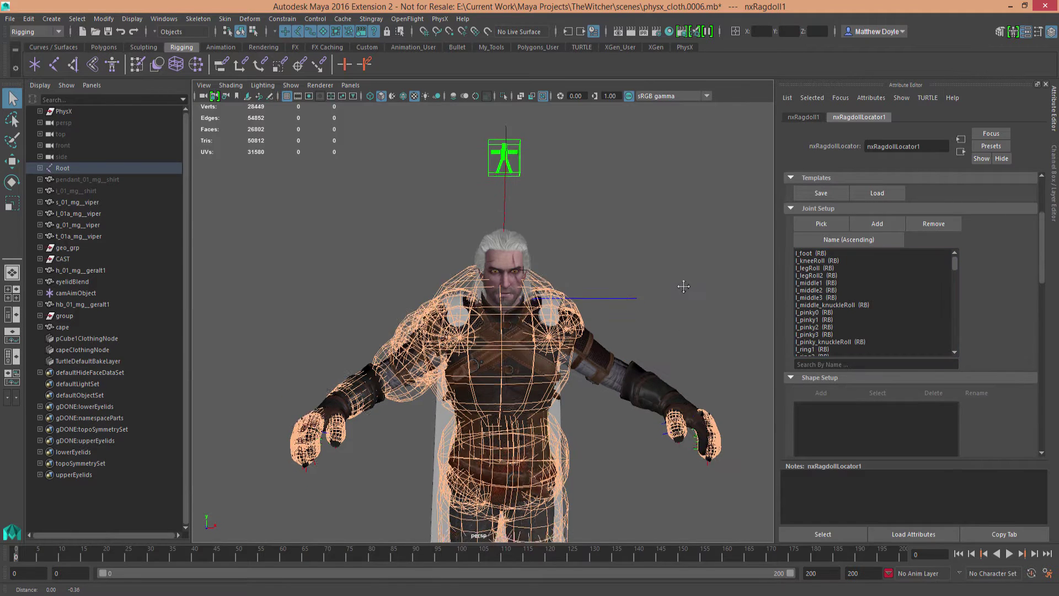
# Remove the left middle, pinky and ring finger joints, l_middle1 through l_ring_knuckleRoll, from the ragdoll.
pyautogui.keyDown('alt'); pyautogui.moveTo(683, 287); pyautogui.dragTo(668, 232, button='middle'); pyautogui.keyUp('alt')
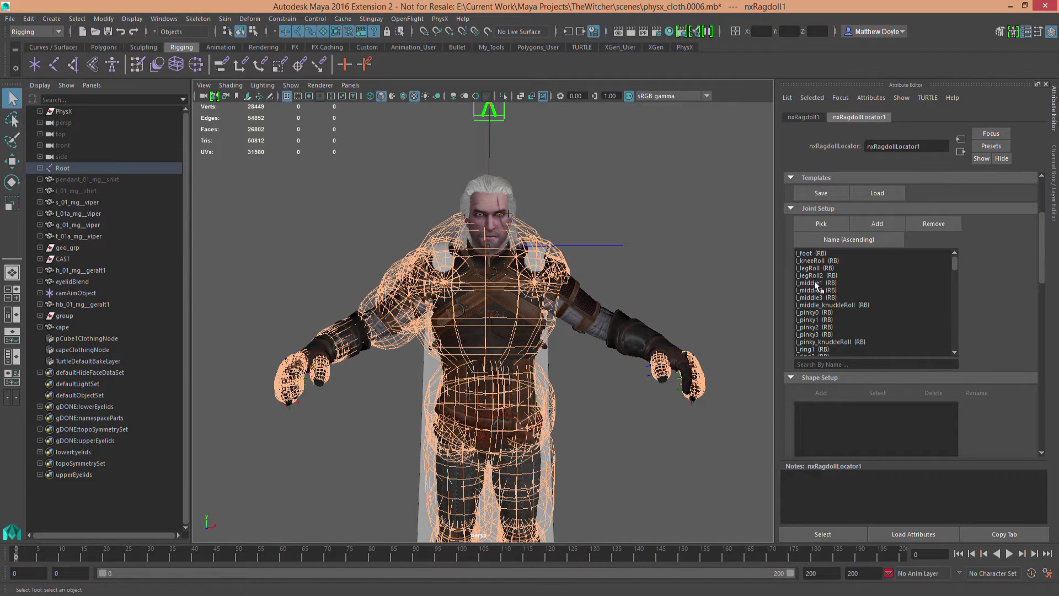
pyautogui.click(817, 283)
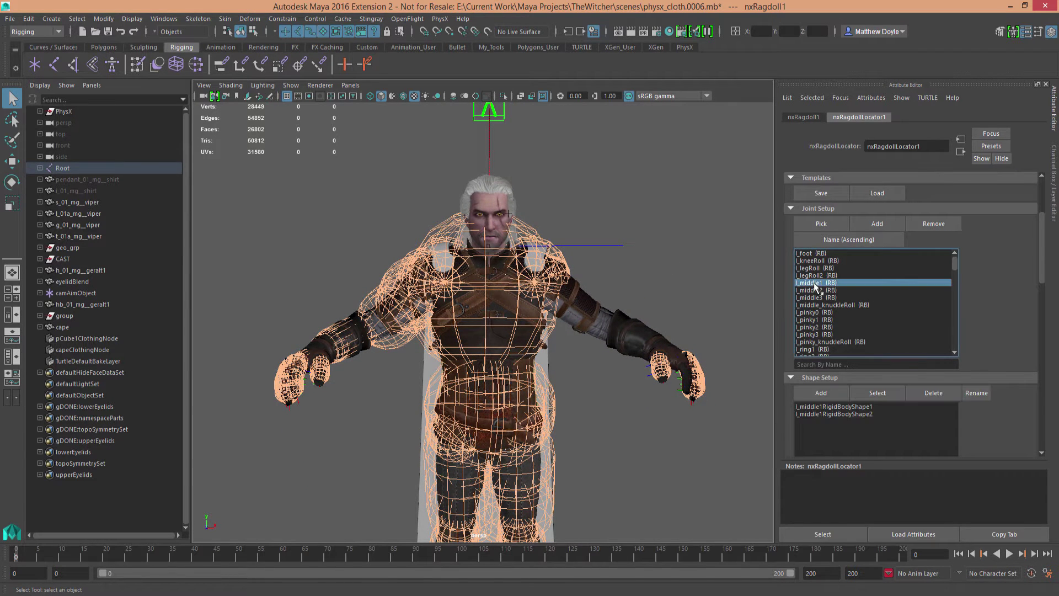
pyautogui.keyDown('shift'); pyautogui.click(834, 341); pyautogui.keyUp('shift')
pyautogui.moveTo(953, 265); pyautogui.dragTo(953, 270)
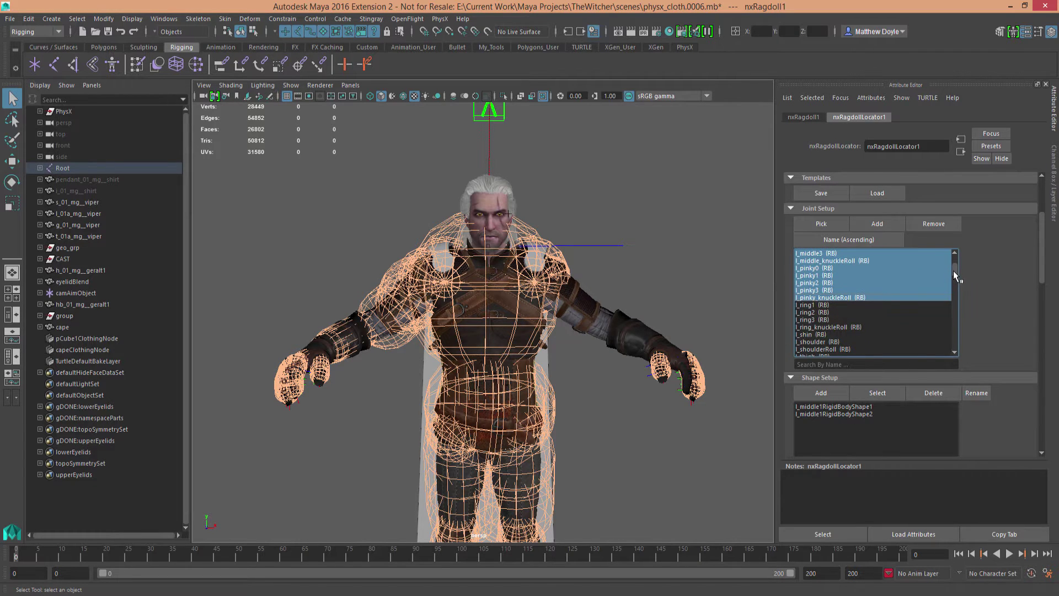
pyautogui.keyDown('shift'); pyautogui.click(839, 327); pyautogui.keyUp('shift')
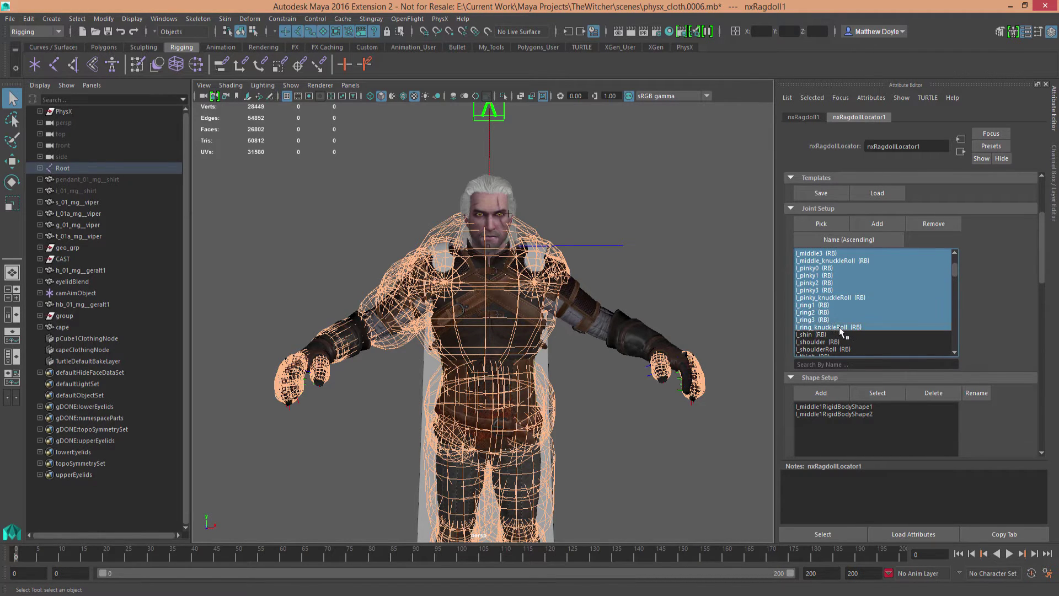
pyautogui.click(920, 227)
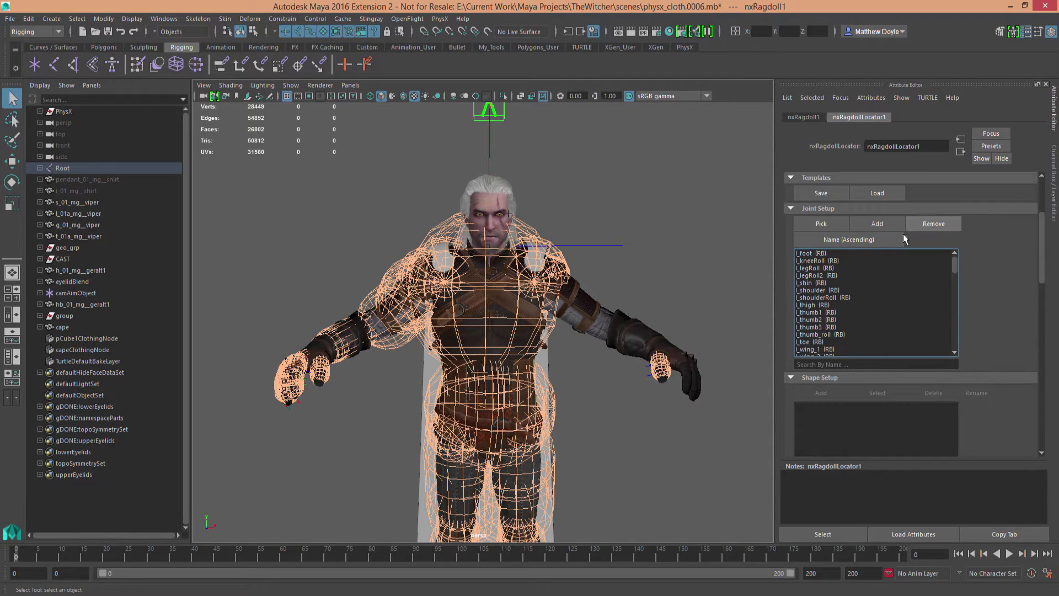
# Remove the left thumb joints, l_thumb1 through l_thumb_roll, from the ragdoll.
pyautogui.click(828, 311)
pyautogui.keyDown('shift'); pyautogui.click(830, 334); pyautogui.keyUp('shift')
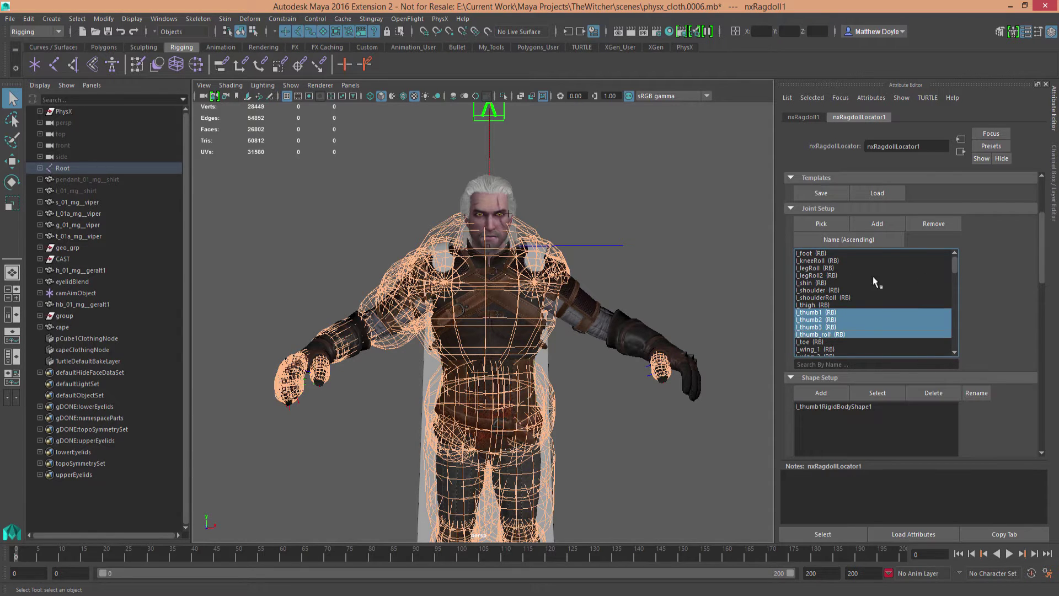
pyautogui.click(919, 226)
# Remove the neckJoint1, neckJoint2 and pelvis joints from the ragdoll's joint setup.
pyautogui.keyDown('alt'); pyautogui.moveTo(657, 285); pyautogui.dragTo(673, 262, button='middle'); pyautogui.keyUp('alt')
pyautogui.moveTo(953, 267); pyautogui.dragTo(954, 274)
pyautogui.moveTo(825, 304); pyautogui.dragTo(825, 312)
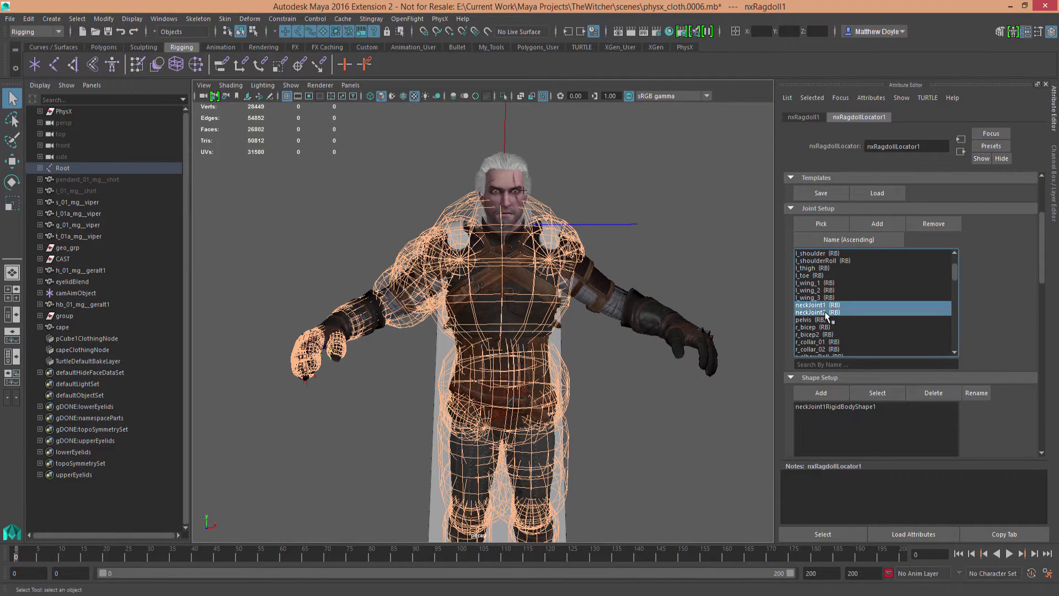
pyautogui.click(928, 223)
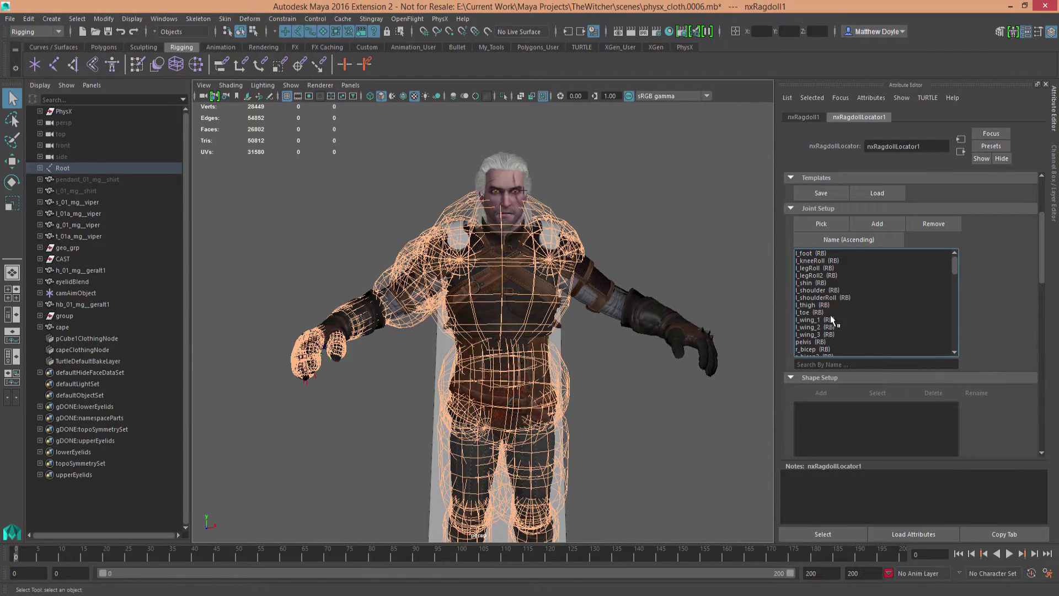
pyautogui.click(819, 343)
pyautogui.click(934, 223)
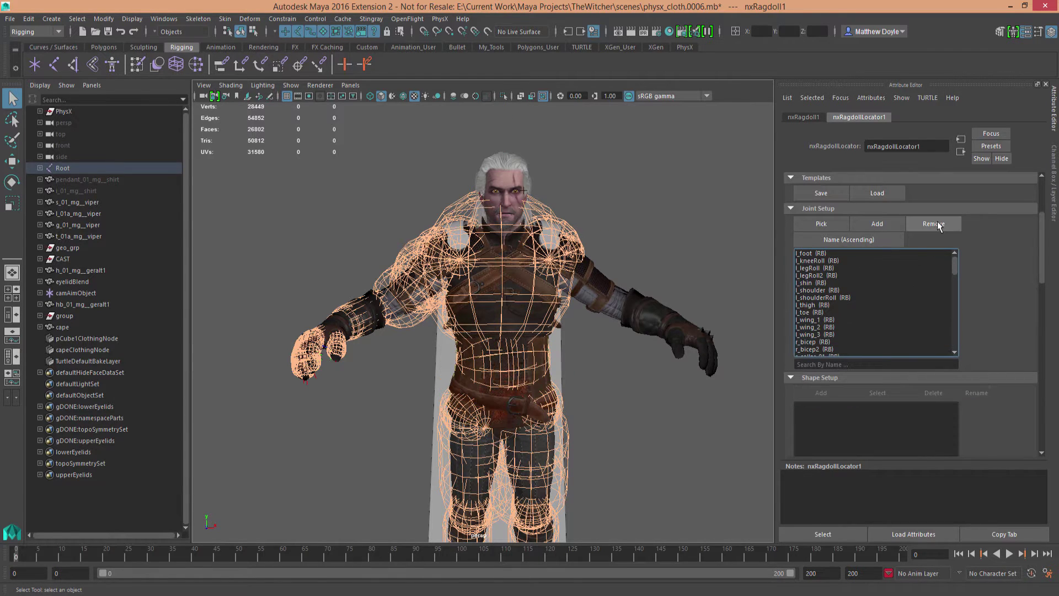
# Check the l_toe joint against the feet and remove the joints l_wing_1, l_wing_2 and l_wing_3 from the ragdoll.
pyautogui.click(825, 328)
pyautogui.click(823, 320)
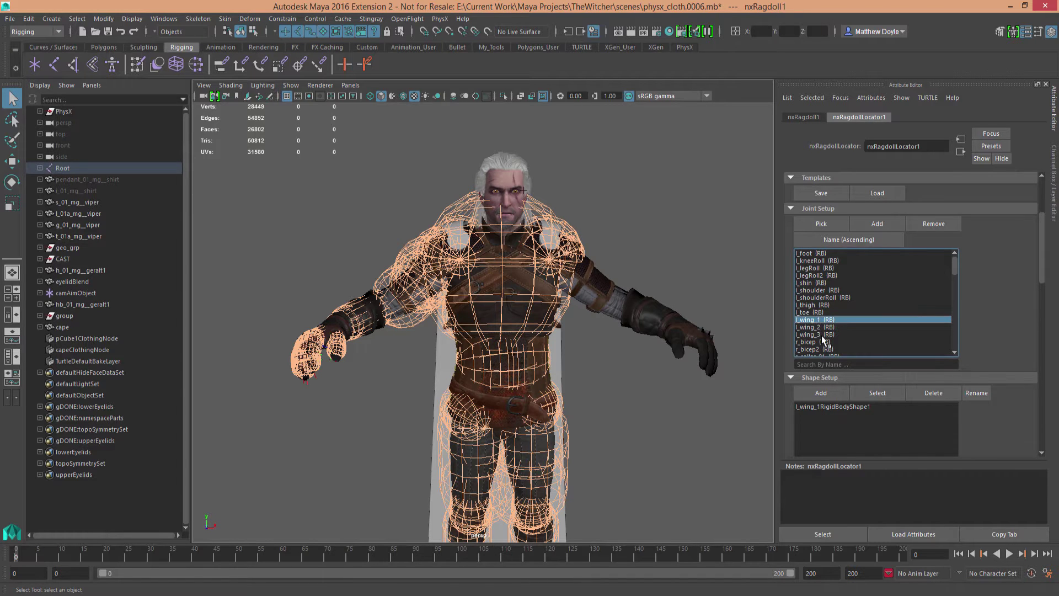
pyautogui.click(807, 313)
pyautogui.keyDown('alt'); pyautogui.moveTo(629, 407); pyautogui.dragTo(616, 237, button='middle'); pyautogui.keyUp('alt')
pyautogui.keyDown('alt'); pyautogui.moveTo(612, 362); pyautogui.dragTo(608, 336, button='middle'); pyautogui.keyUp('alt')
pyautogui.keyDown('alt'); pyautogui.moveTo(607, 336); pyautogui.dragTo(587, 324); pyautogui.keyUp('alt')
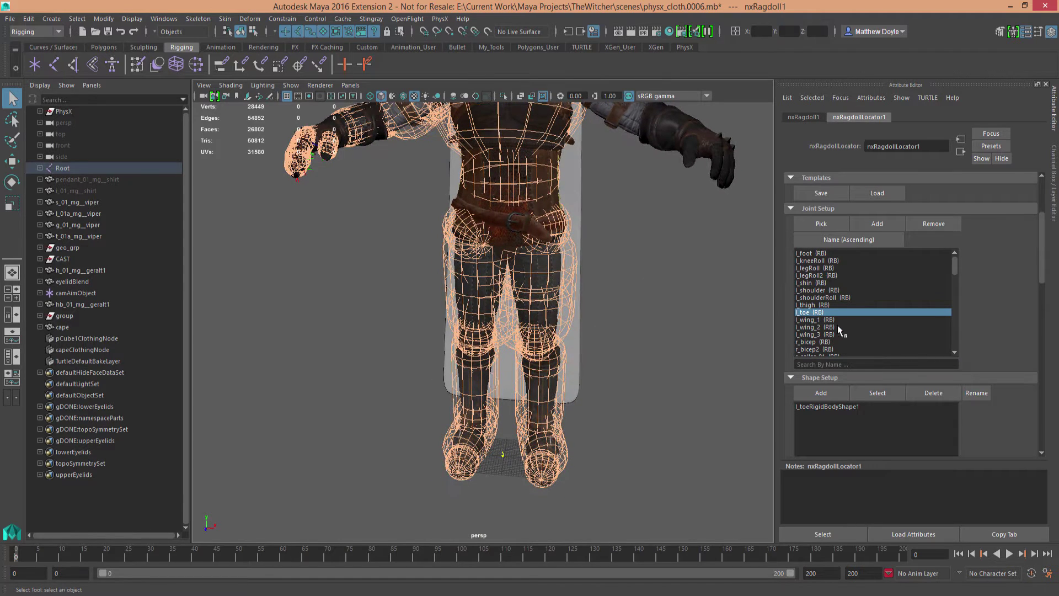
pyautogui.moveTo(816, 322); pyautogui.dragTo(817, 335)
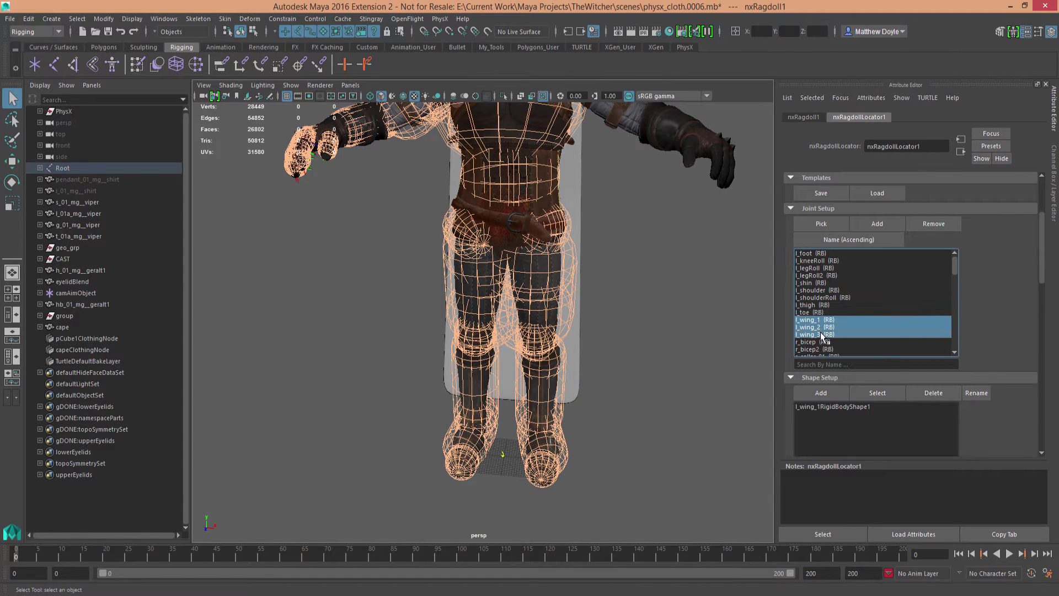
pyautogui.click(934, 224)
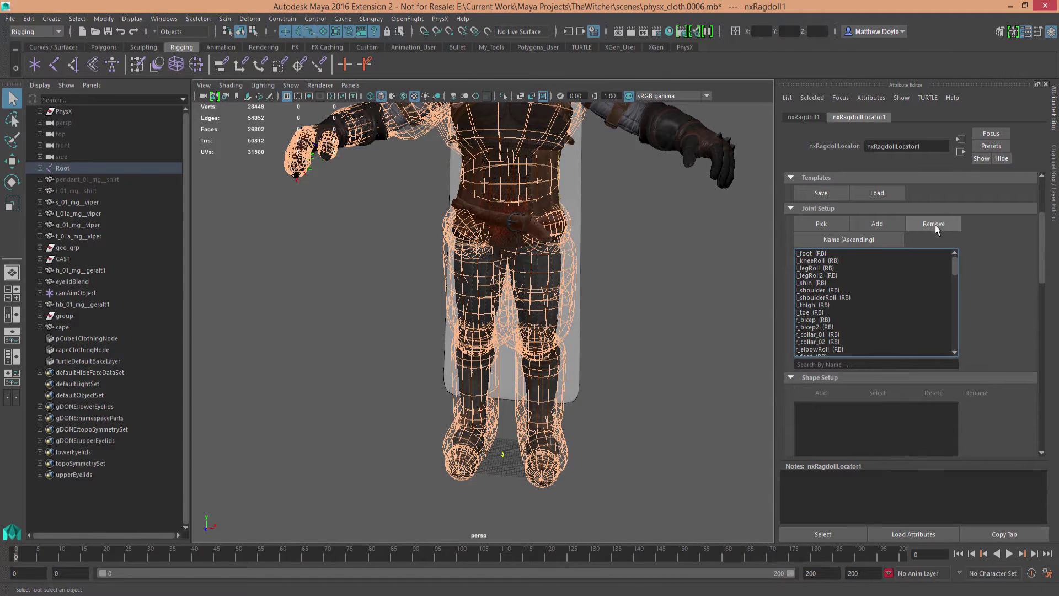
# Remove the l_shoulderRoll joint from the ragdoll's joint setup.
pyautogui.click(830, 298)
pyautogui.keyDown('alt'); pyautogui.moveTo(639, 246); pyautogui.dragTo(645, 322, button='middle'); pyautogui.keyUp('alt')
pyautogui.keyDown('alt'); pyautogui.moveTo(645, 322); pyautogui.dragTo(652, 322); pyautogui.keyUp('alt')
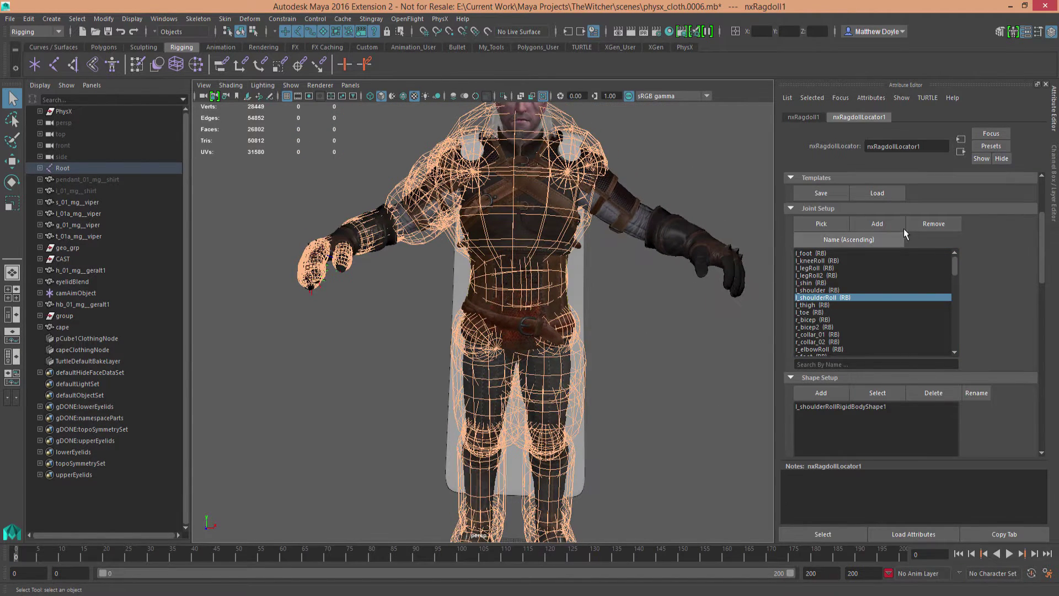
pyautogui.click(930, 226)
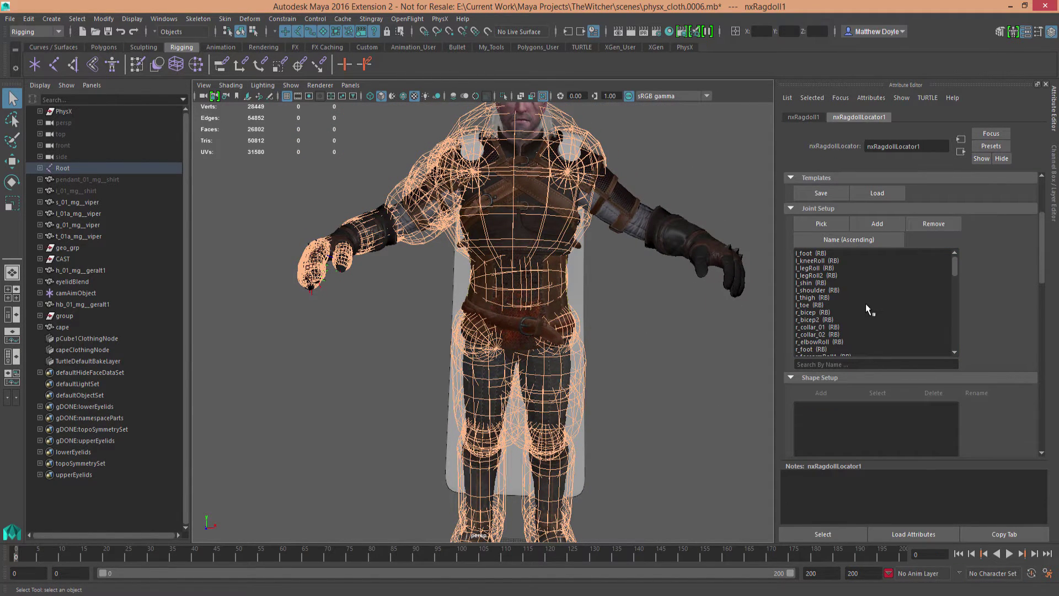
# Remove the right arm joints, r_bicep through r_elbowRoll plus r_forearmRoll1 and r_forearmRoll2, from the ragdoll.
pyautogui.click(818, 312)
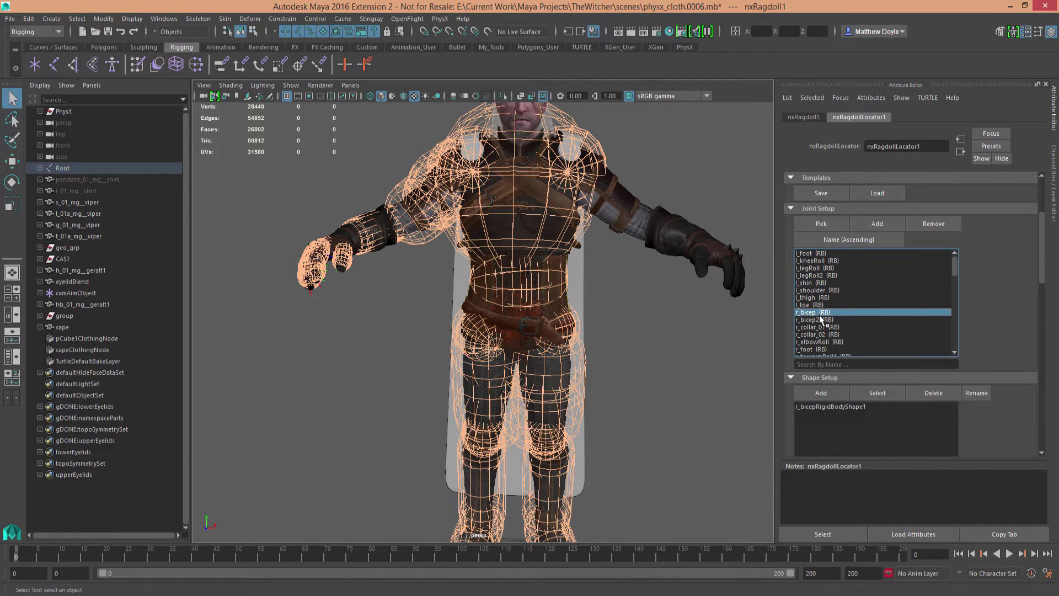
pyautogui.keyDown('shift'); pyautogui.click(828, 334); pyautogui.keyUp('shift')
pyautogui.keyDown('shift'); pyautogui.click(830, 341); pyautogui.keyUp('shift')
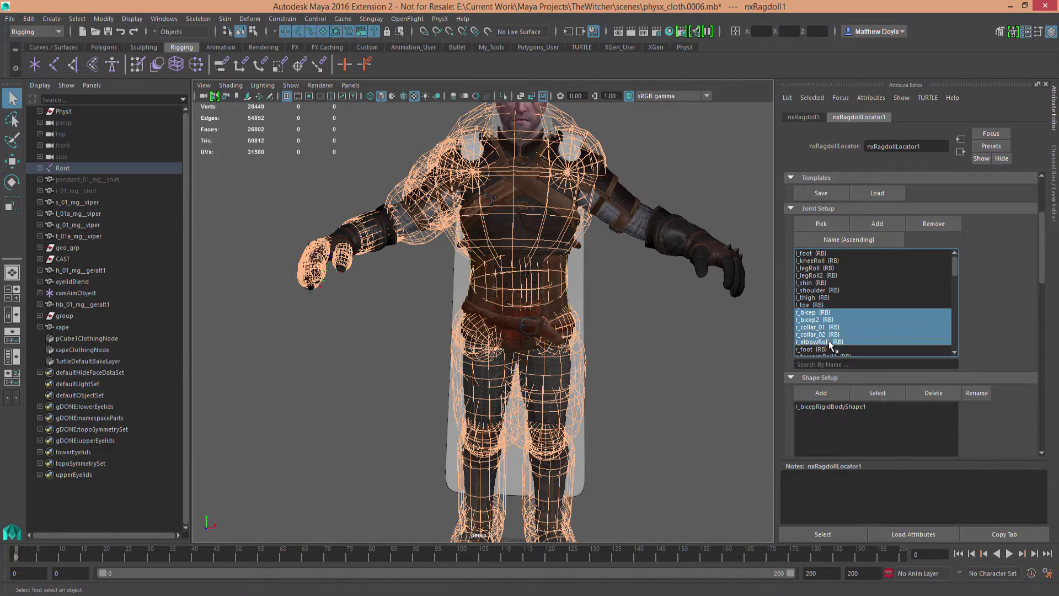
pyautogui.click(934, 223)
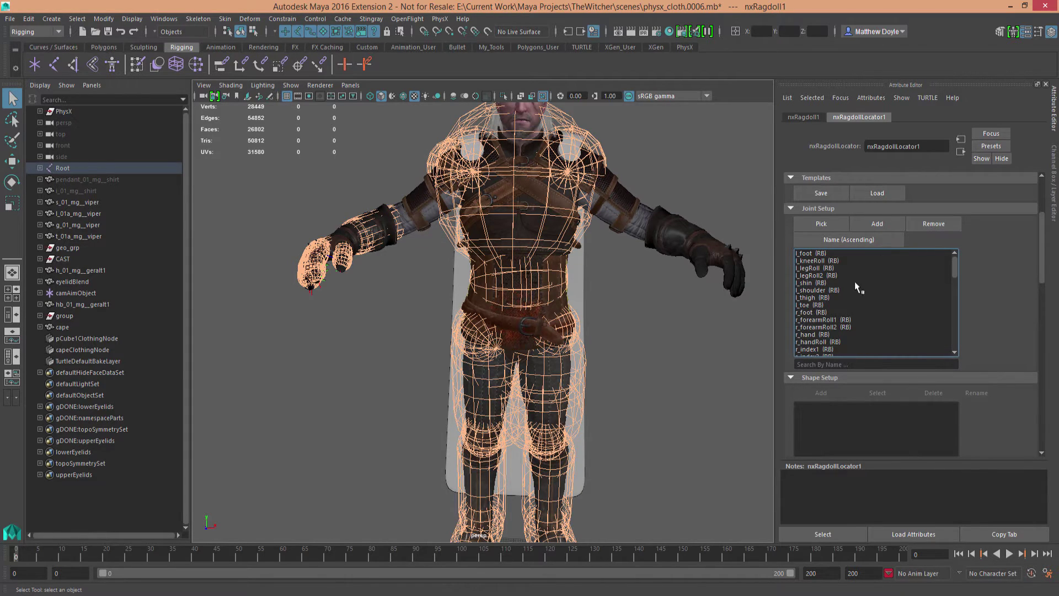
pyautogui.click(828, 320)
pyautogui.keyDown('shift'); pyautogui.click(831, 328); pyautogui.keyUp('shift')
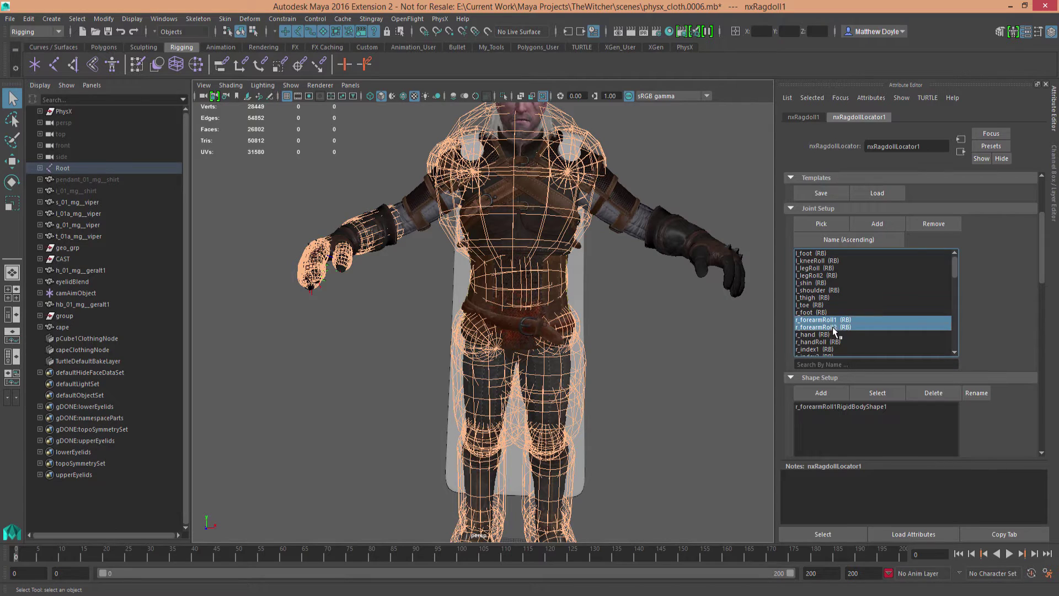
pyautogui.click(924, 226)
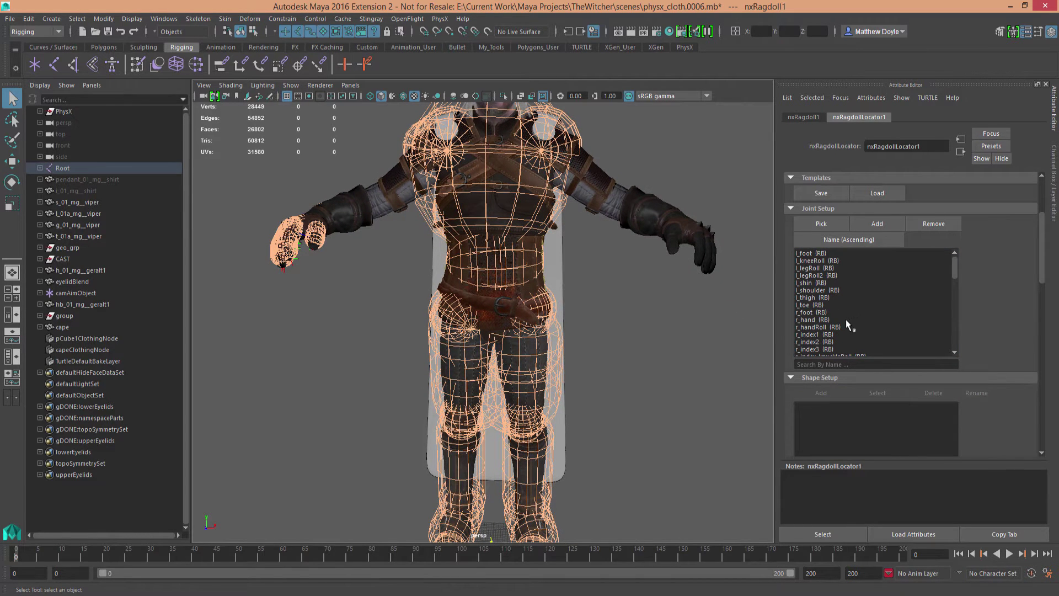
# Remove the right hand and index finger joints, r_hand through r_index3 and r_index_knuckleRoll, from the ragdoll.
pyautogui.click(814, 320)
pyautogui.keyDown('shift'); pyautogui.click(824, 349); pyautogui.keyUp('shift')
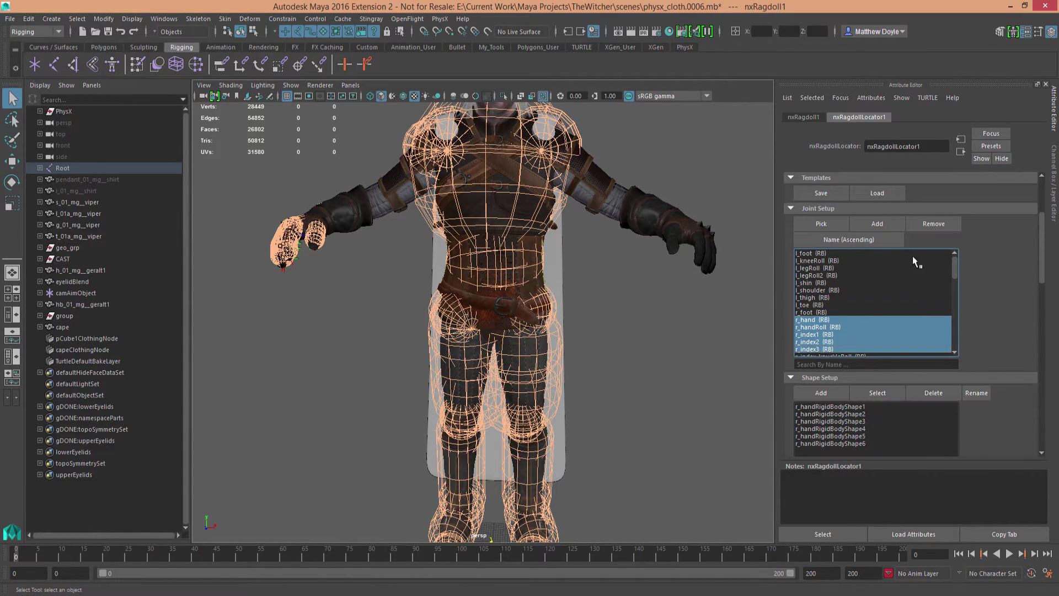
pyautogui.click(940, 226)
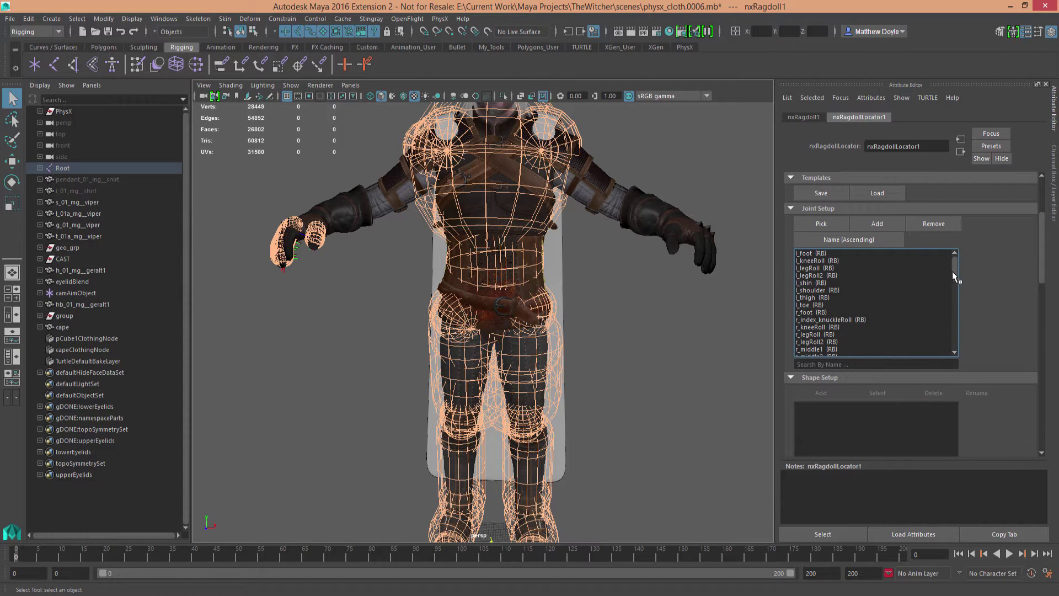
pyautogui.moveTo(952, 271); pyautogui.dragTo(953, 280)
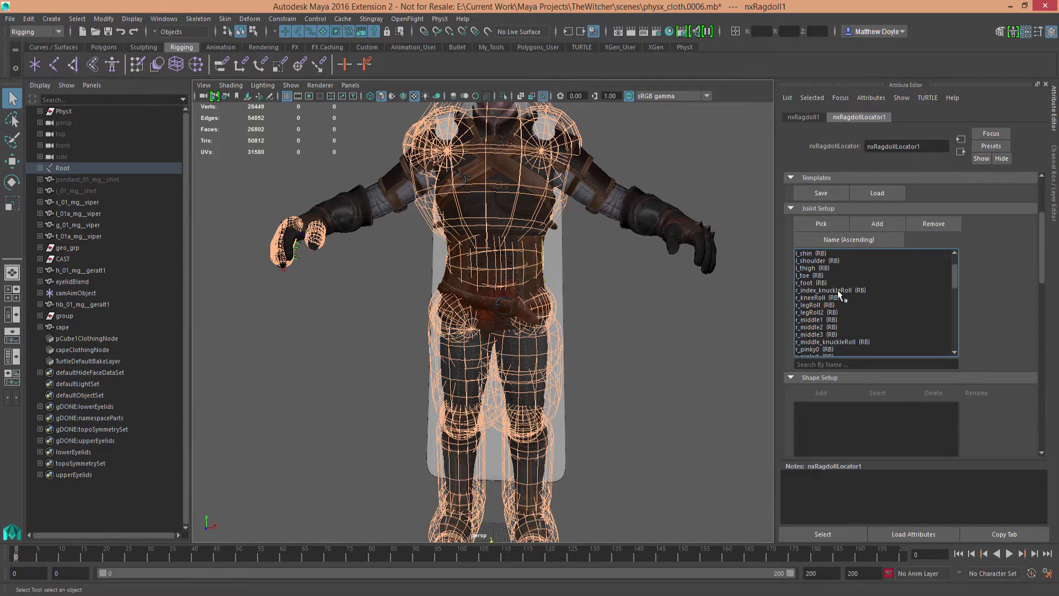
pyautogui.click(838, 290)
pyautogui.click(934, 226)
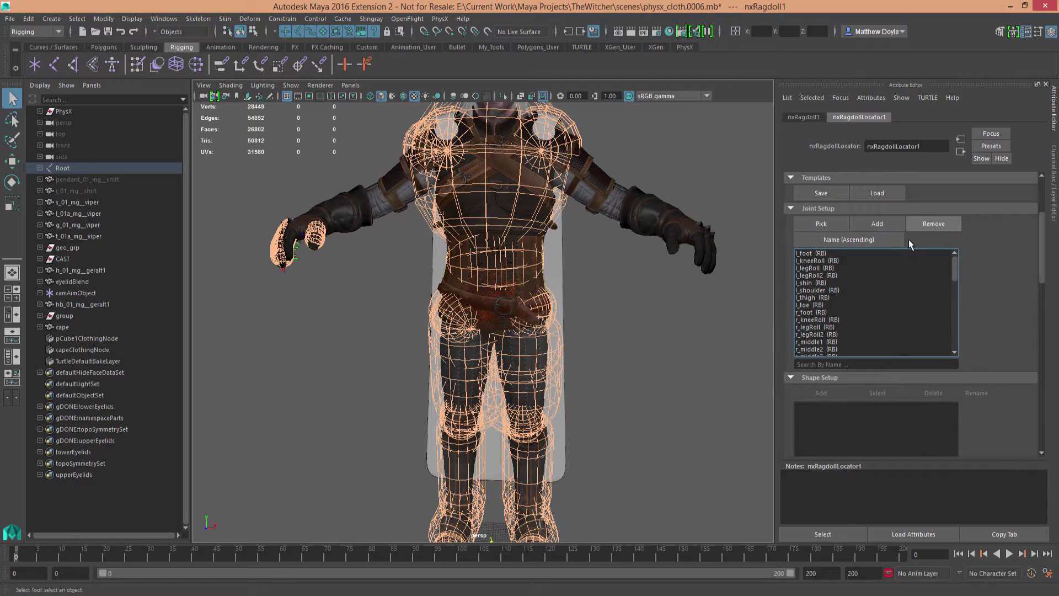
# Remove the right middle, pinky and ring finger joints, r_middle1 through r_ring_knuckleRoll, from the ragdoll.
pyautogui.click(822, 326)
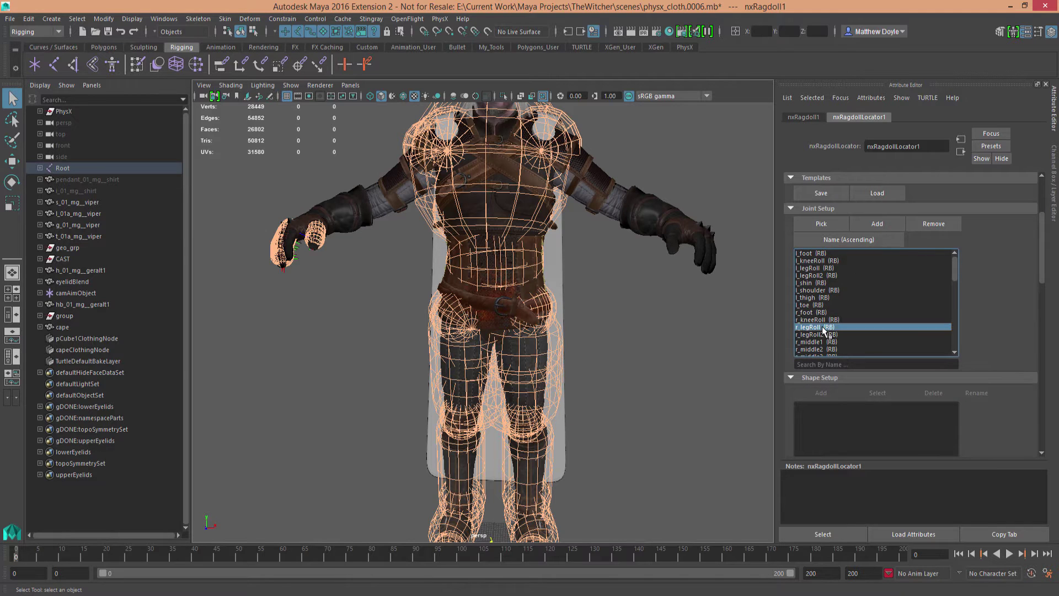
pyautogui.moveTo(954, 271); pyautogui.dragTo(955, 281)
pyautogui.click(816, 312)
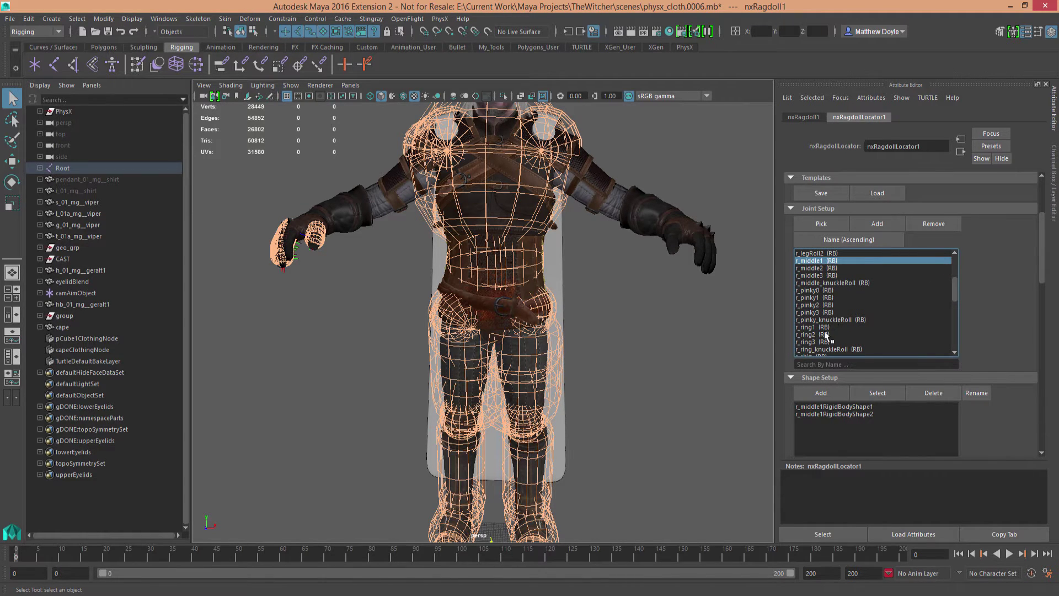
pyautogui.keyDown('shift'); pyautogui.click(826, 349); pyautogui.keyUp('shift')
pyautogui.click(933, 225)
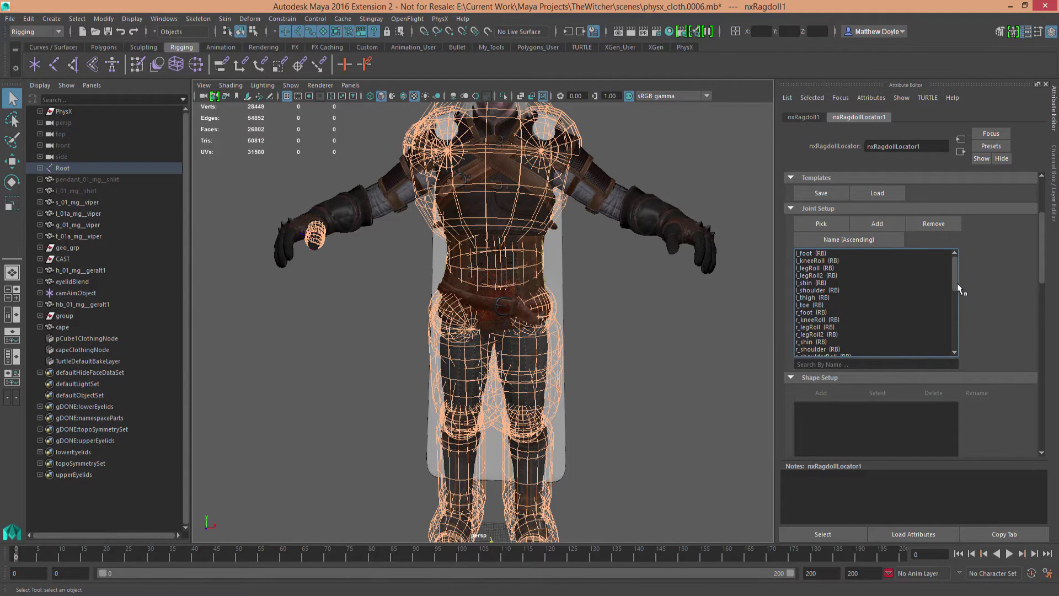
# Remove the r_shoulderRoll joint and the right thumb joints, r_thumb1 through r_thumb_roll, from the ragdoll.
pyautogui.moveTo(953, 278); pyautogui.dragTo(952, 294)
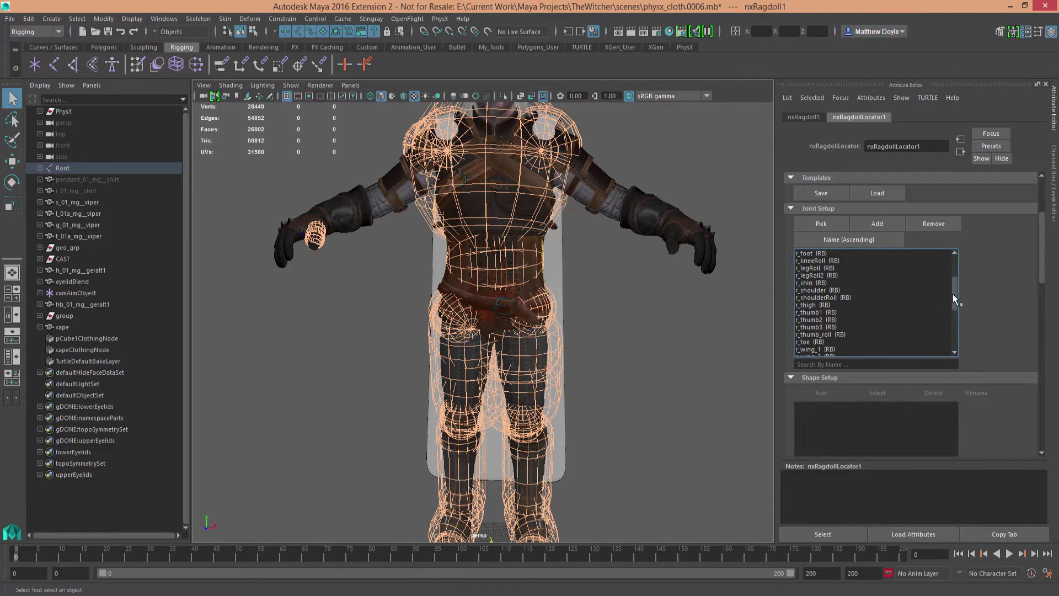
pyautogui.click(836, 298)
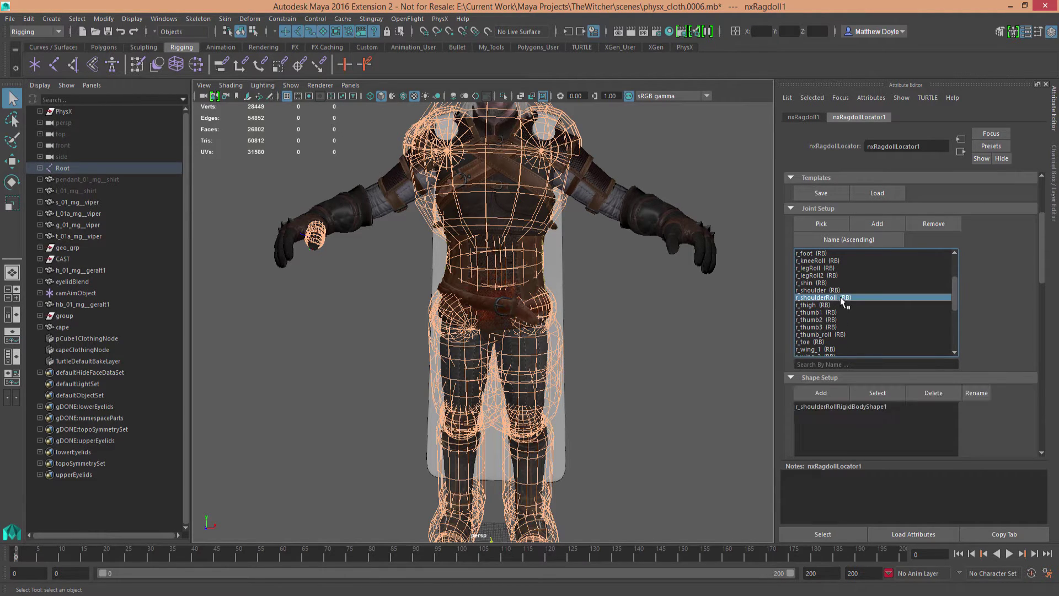
pyautogui.click(940, 225)
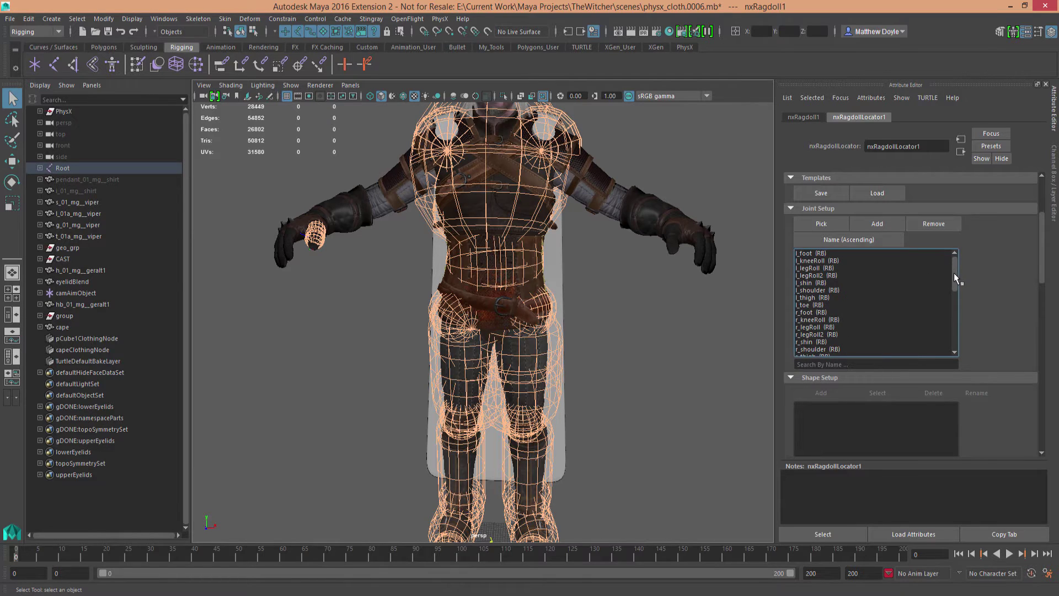
pyautogui.moveTo(954, 273); pyautogui.dragTo(954, 291)
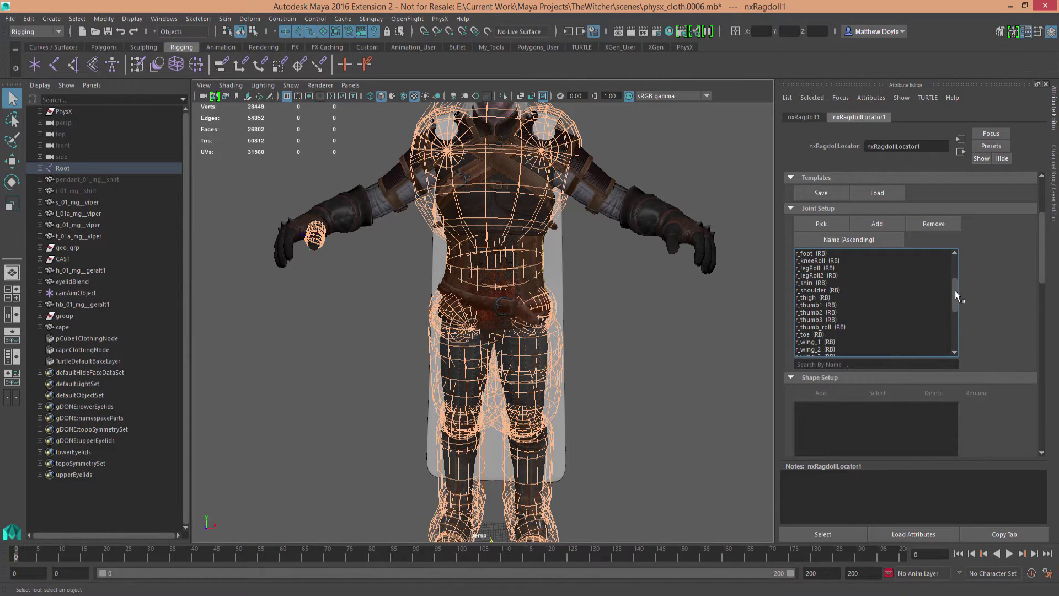
pyautogui.click(814, 305)
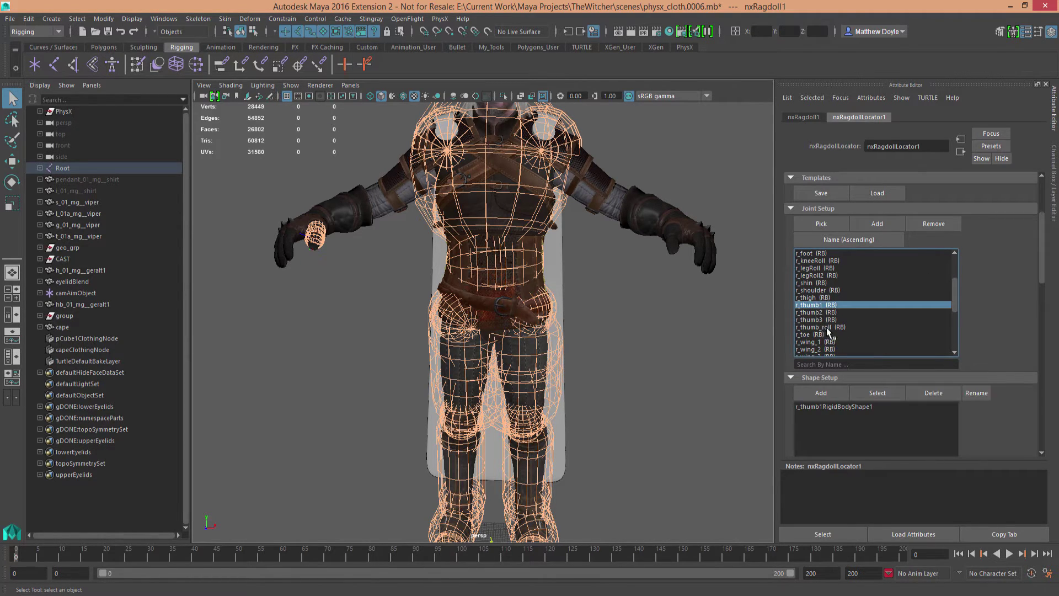
pyautogui.keyDown('shift'); pyautogui.click(827, 327); pyautogui.keyUp('shift')
pyautogui.click(926, 226)
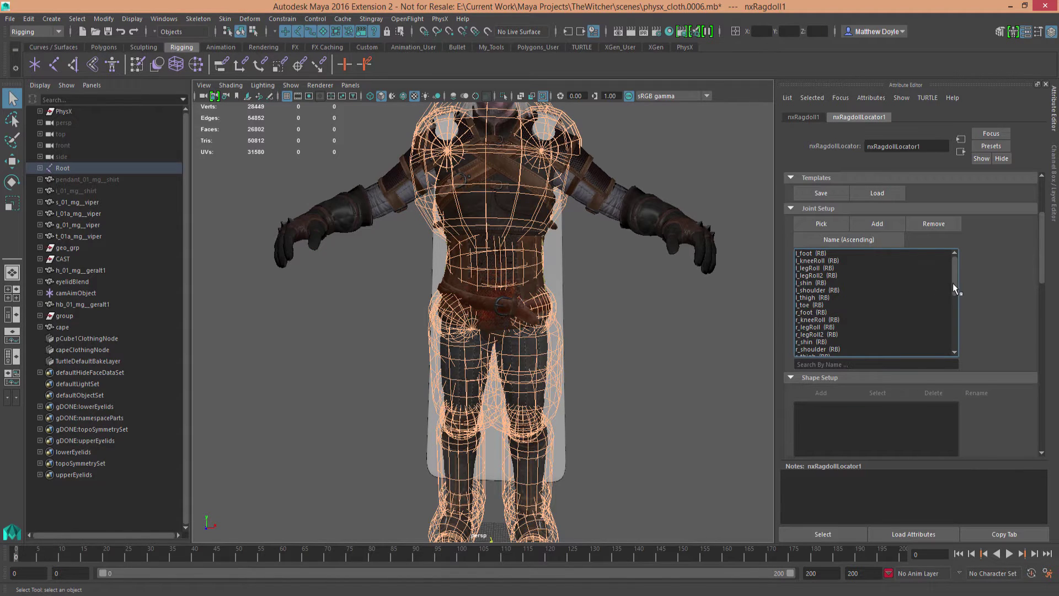
# Remove all sword and scabbard joints, silver_sword_back through steel_sword_scabbard_3, from the ragdoll.
pyautogui.moveTo(953, 287); pyautogui.dragTo(964, 343)
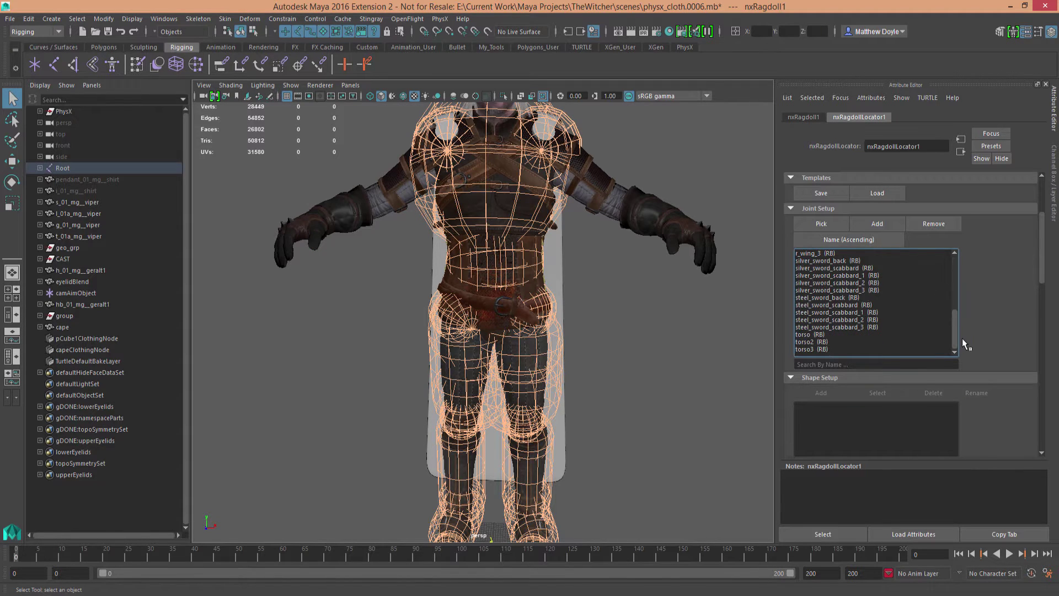
pyautogui.click(829, 261)
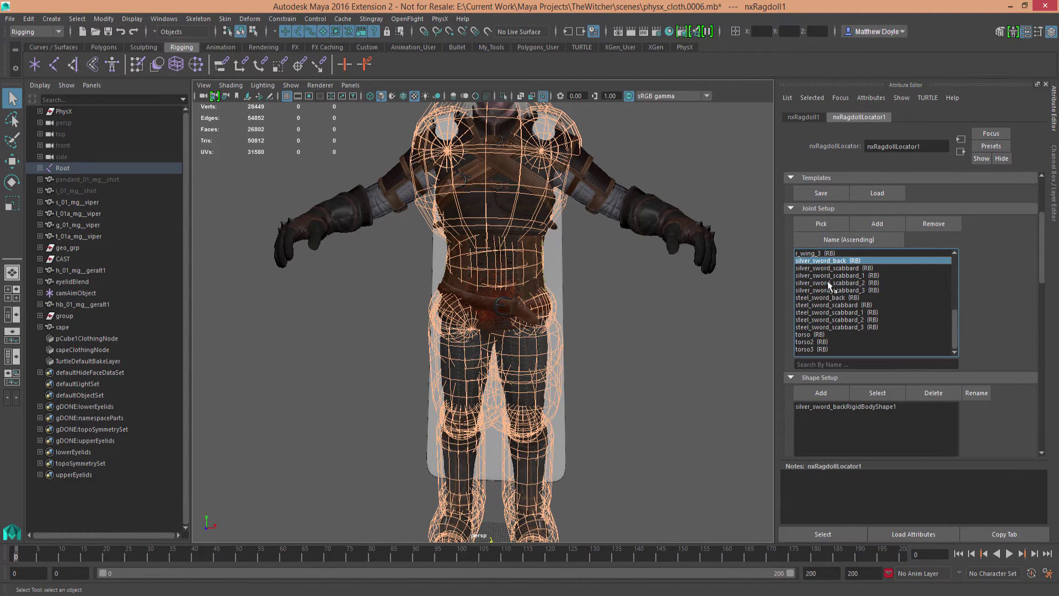
pyautogui.keyDown('shift'); pyautogui.click(834, 327); pyautogui.keyUp('shift')
pyautogui.click(921, 228)
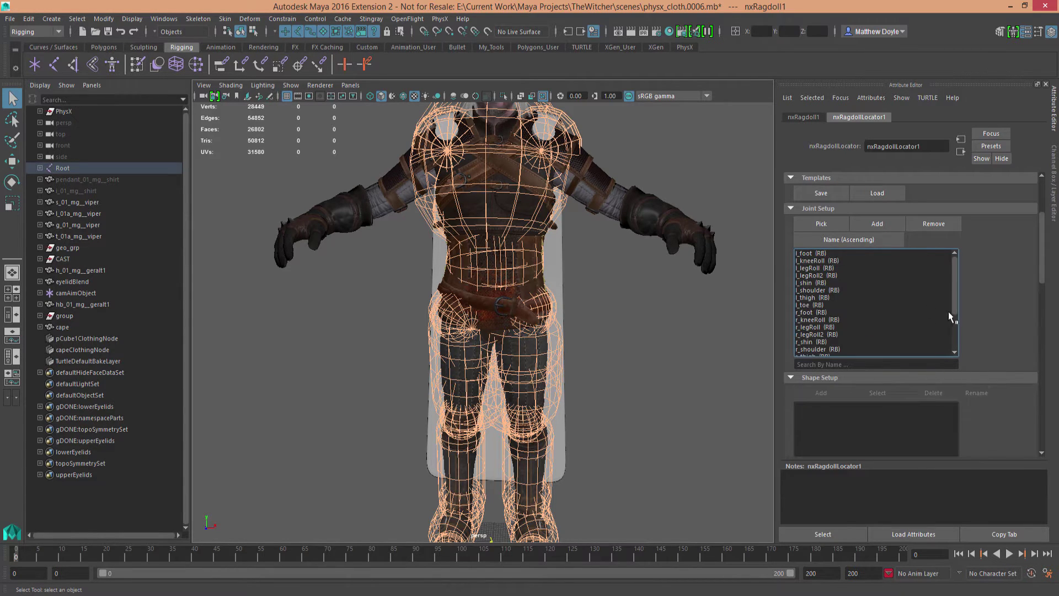
# Remove the joints r_wing_1, r_wing_2 and r_wing_3 from the ragdoll.
pyautogui.scroll(-3, 954, 317)
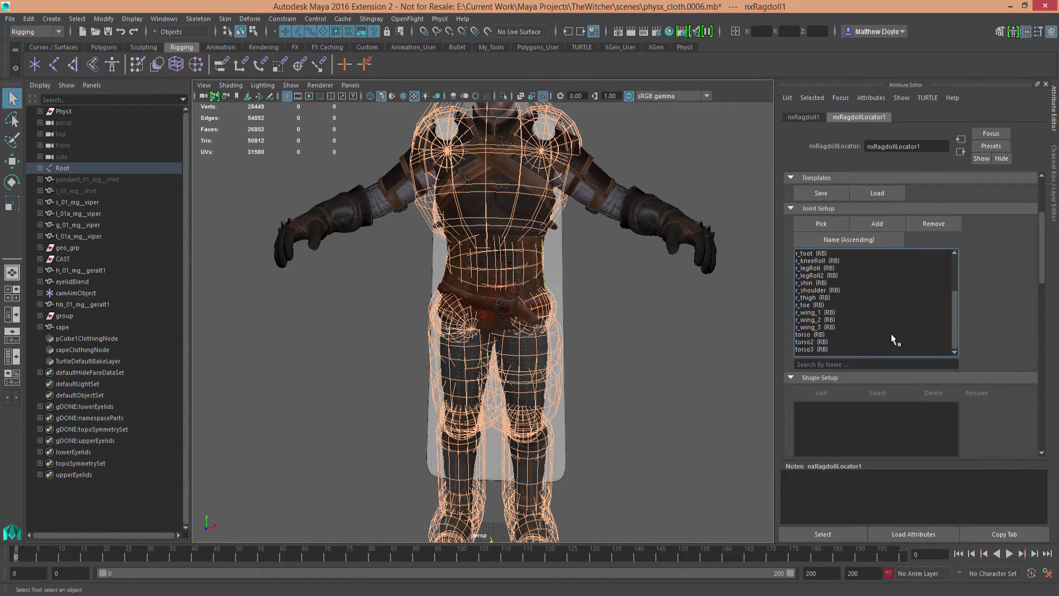
pyautogui.click(806, 313)
pyautogui.keyDown('shift'); pyautogui.click(821, 325); pyautogui.keyUp('shift')
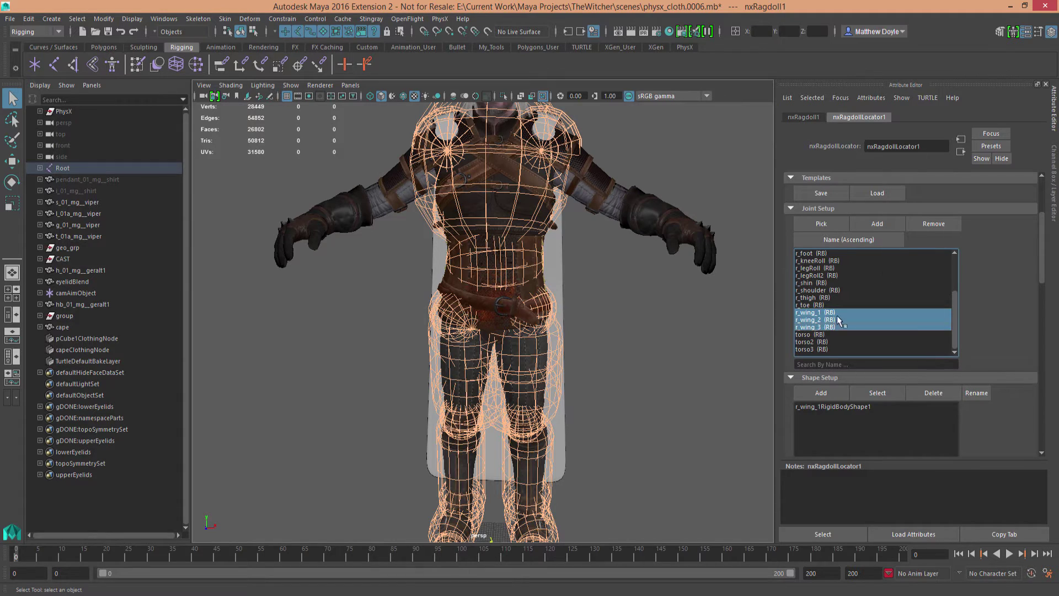
pyautogui.click(926, 225)
# Remove the l_toe and r_toe joints and the legRoll and legRoll2 joints of both legs from the ragdoll.
pyautogui.moveTo(953, 287); pyautogui.dragTo(963, 325)
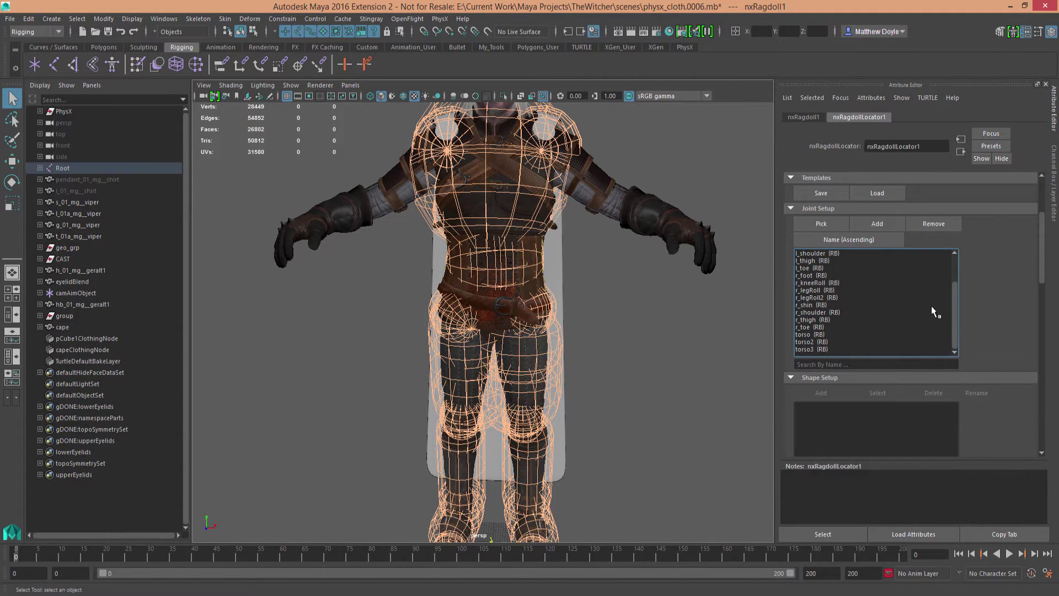
pyautogui.click(808, 327)
pyautogui.keyDown('alt'); pyautogui.moveTo(717, 343); pyautogui.dragTo(665, 350); pyautogui.keyUp('alt')
pyautogui.click(935, 224)
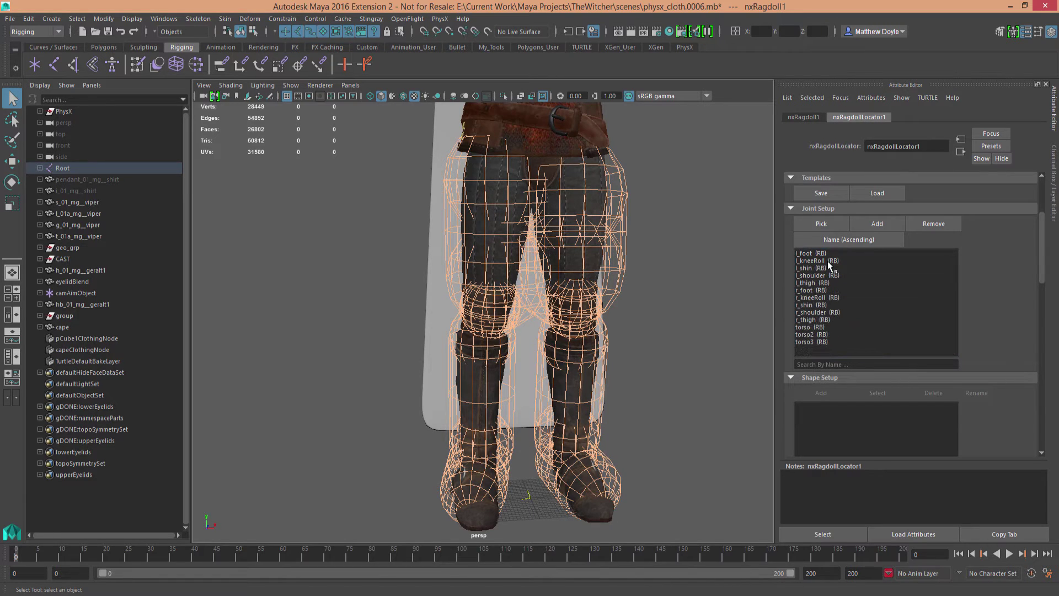
# Remove the knee joints l_kneeRoll and r_kneeRoll from the ragdoll's joint setup.
pyautogui.click(828, 261)
pyautogui.click(935, 224)
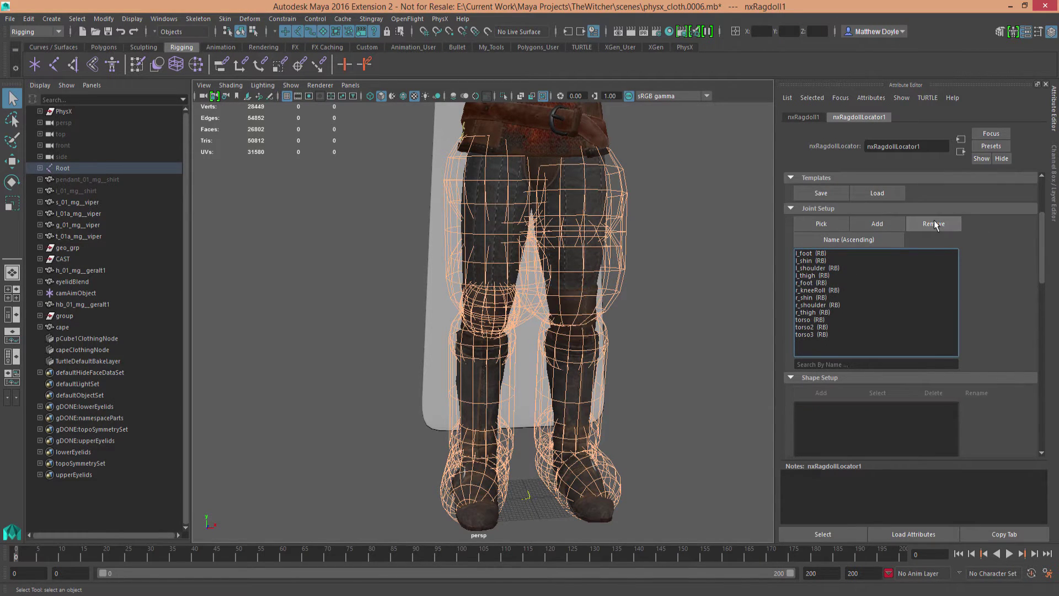
pyautogui.click(815, 290)
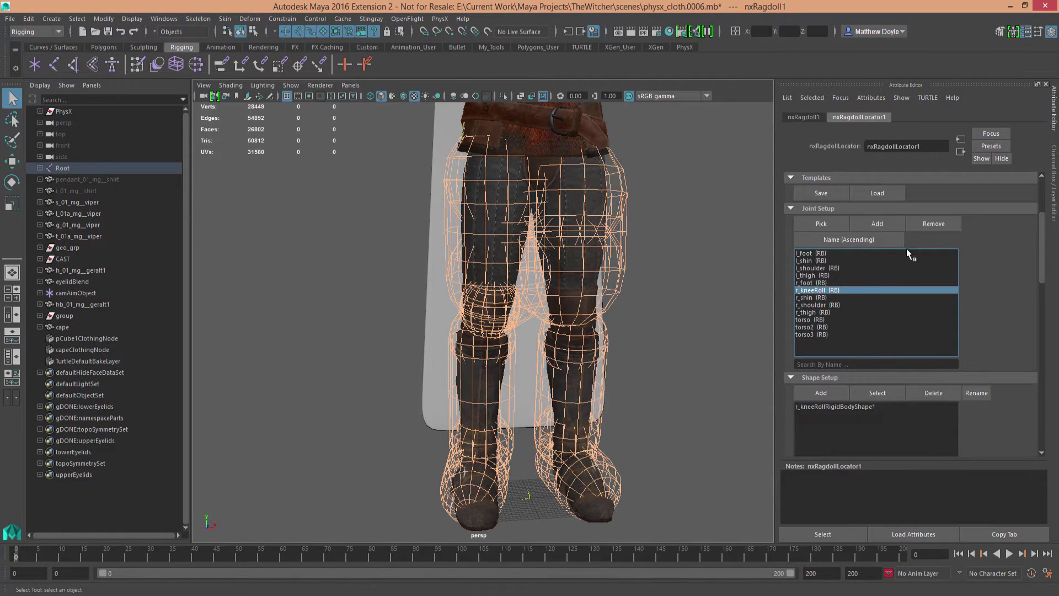
pyautogui.click(931, 224)
# Review the remaining ragdoll joints one by one from l_foot to r_thigh and examine their collision shapes around the body.
pyautogui.keyDown('alt'); pyautogui.moveTo(697, 289); pyautogui.dragTo(686, 366, button='middle'); pyautogui.keyUp('alt')
pyautogui.keyDown('alt'); pyautogui.moveTo(685, 366); pyautogui.dragTo(640, 347, button='right'); pyautogui.keyUp('alt')
pyautogui.keyDown('alt'); pyautogui.moveTo(628, 345); pyautogui.dragTo(591, 264, button='middle'); pyautogui.keyUp('alt')
pyautogui.keyDown('alt'); pyautogui.moveTo(591, 292); pyautogui.dragTo(640, 330, button='right'); pyautogui.keyUp('alt')
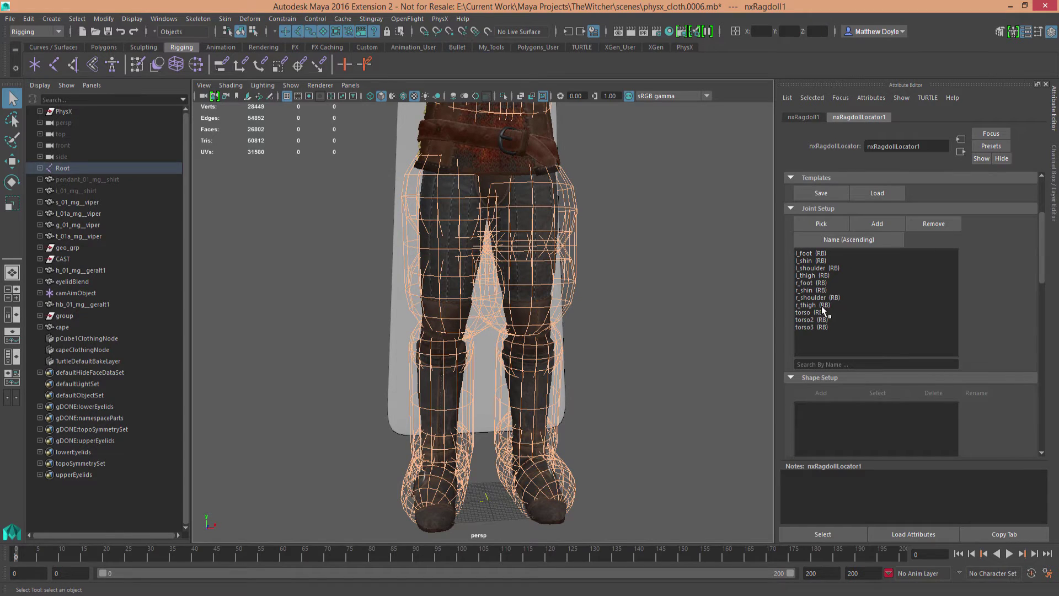
pyautogui.click(817, 254)
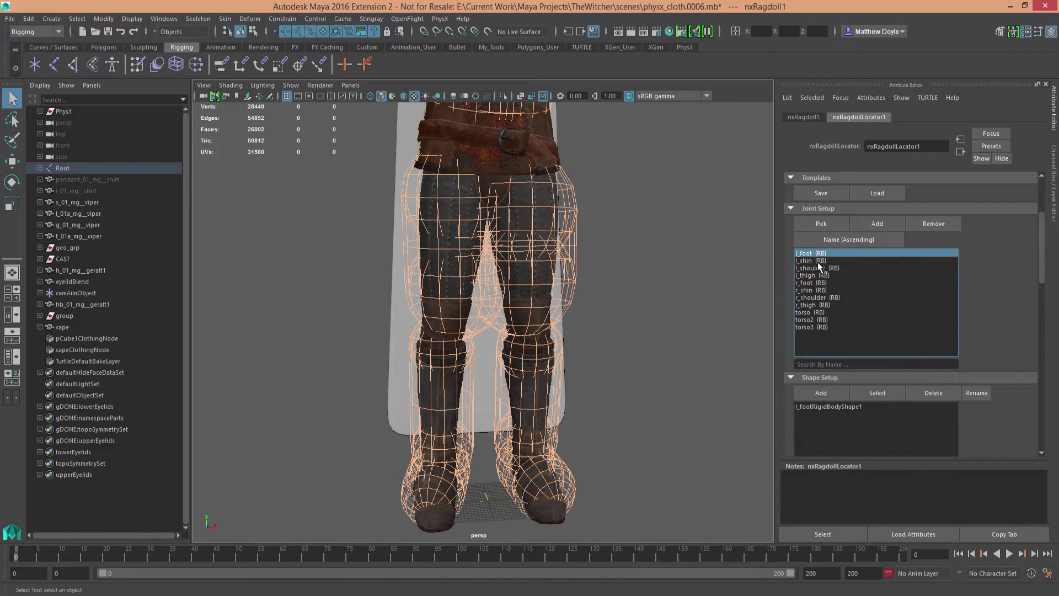
pyautogui.click(811, 260)
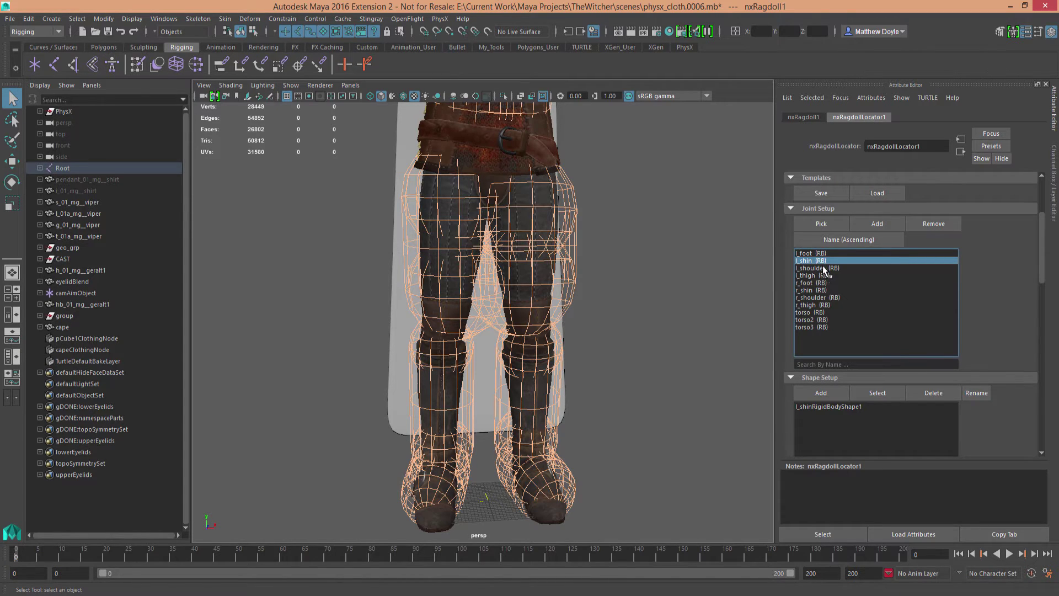
pyautogui.click(822, 267)
pyautogui.click(813, 276)
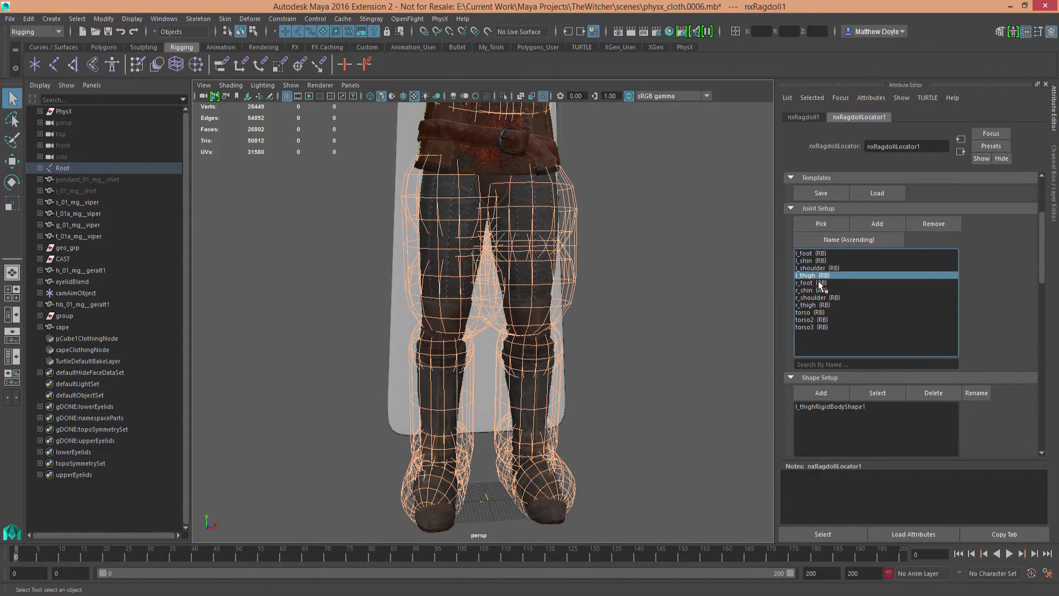
pyautogui.click(819, 282)
pyautogui.click(818, 290)
pyautogui.click(817, 297)
pyautogui.click(817, 305)
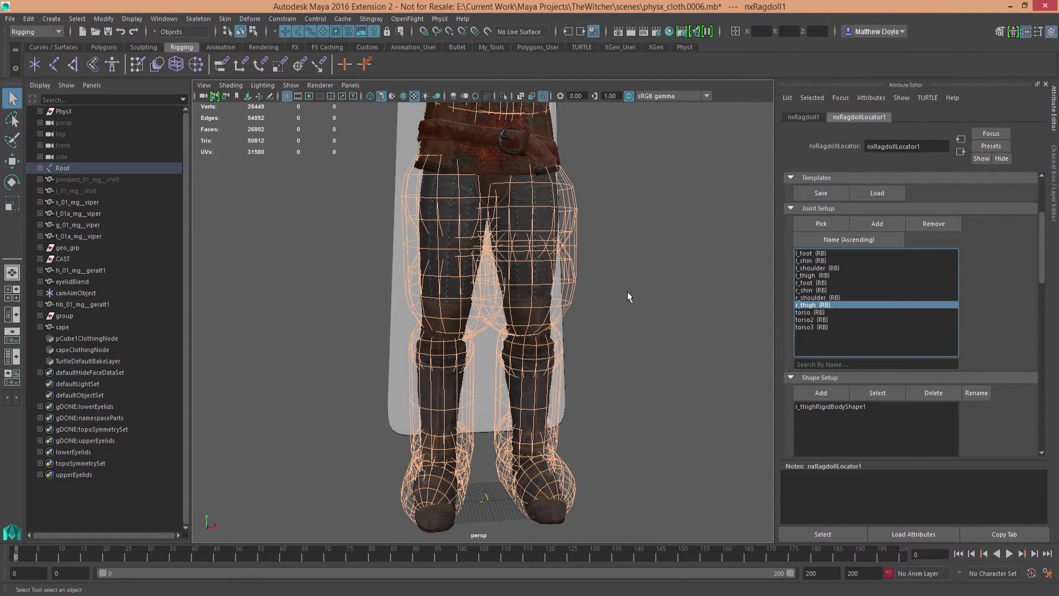
pyautogui.keyDown('alt'); pyautogui.moveTo(628, 296); pyautogui.dragTo(655, 433, button='middle'); pyautogui.keyUp('alt')
pyautogui.keyDown('alt'); pyautogui.moveTo(655, 432); pyautogui.dragTo(605, 348, button='right'); pyautogui.keyUp('alt')
pyautogui.keyDown('alt'); pyautogui.moveTo(605, 348); pyautogui.dragTo(613, 357); pyautogui.keyUp('alt')
pyautogui.keyDown('alt'); pyautogui.moveTo(612, 357); pyautogui.dragTo(617, 358, button='middle'); pyautogui.keyUp('alt')
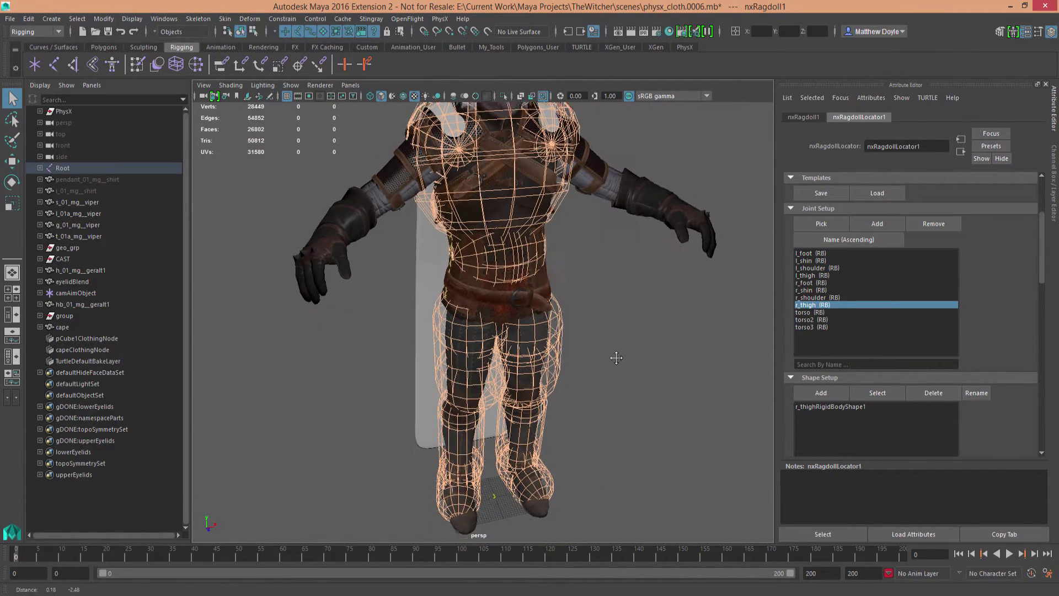
# Expand the full Root hierarchy and select the left thigh's collision shape, l_thighRigidBodyShape1, to show its attributes.
pyautogui.scroll(1, 616, 358)
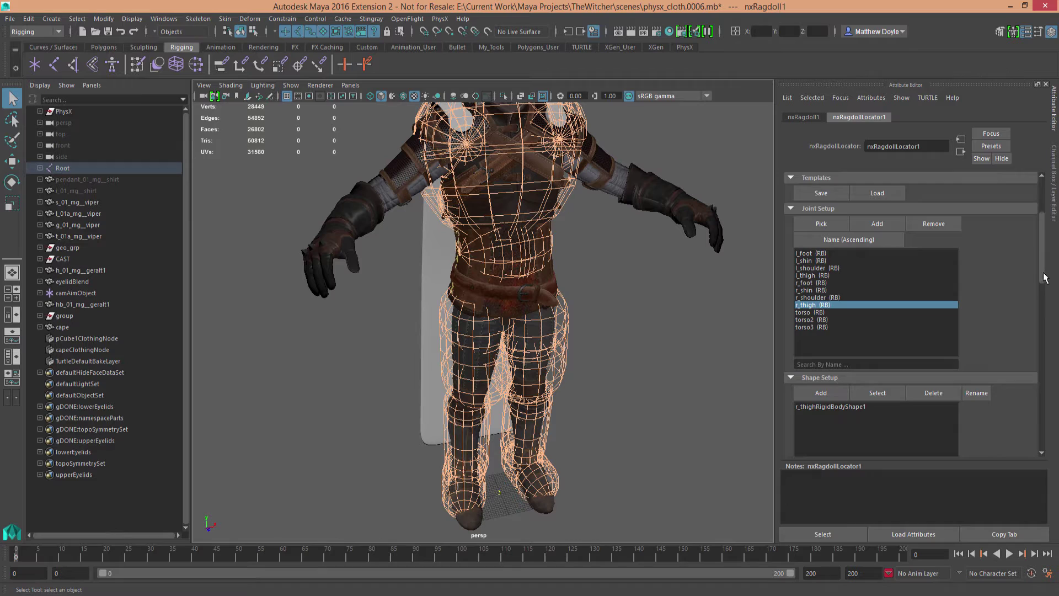
pyautogui.moveTo(1044, 277); pyautogui.dragTo(1051, 314)
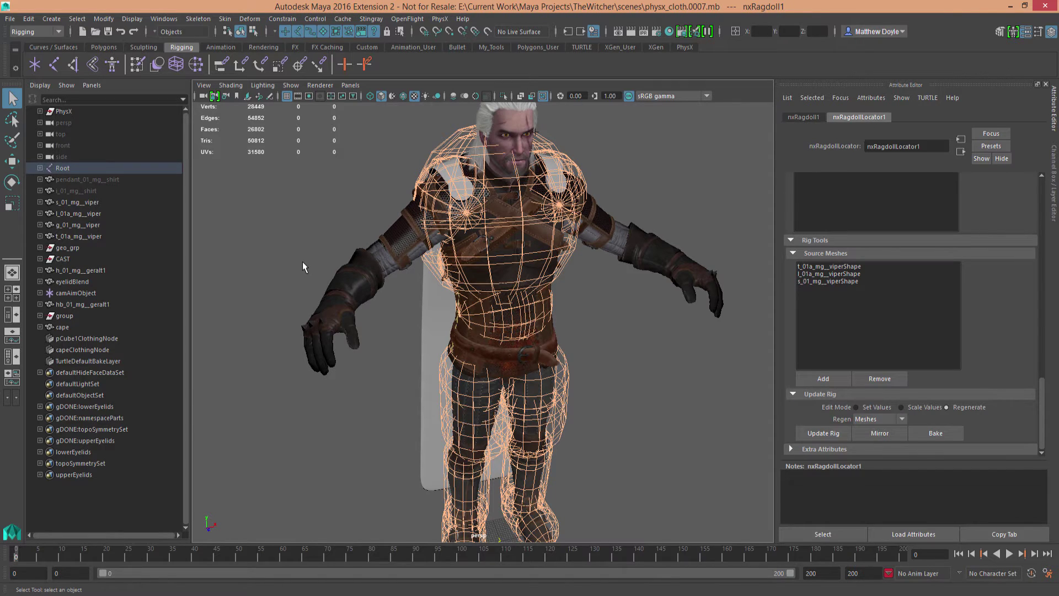
pyautogui.keyDown('shift'); pyautogui.click(40, 167); pyautogui.keyUp('shift')
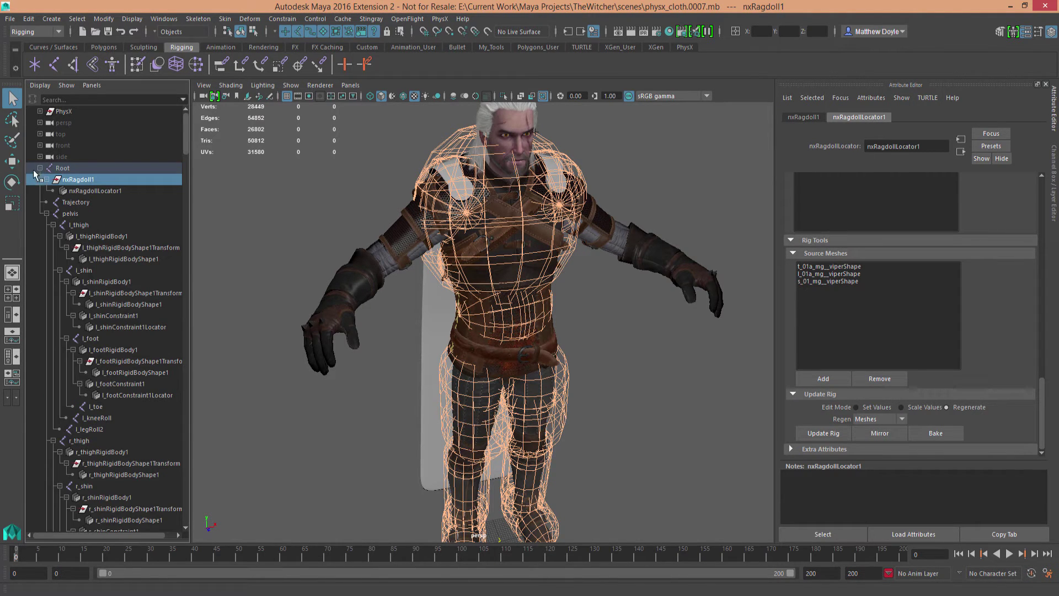
pyautogui.click(106, 260)
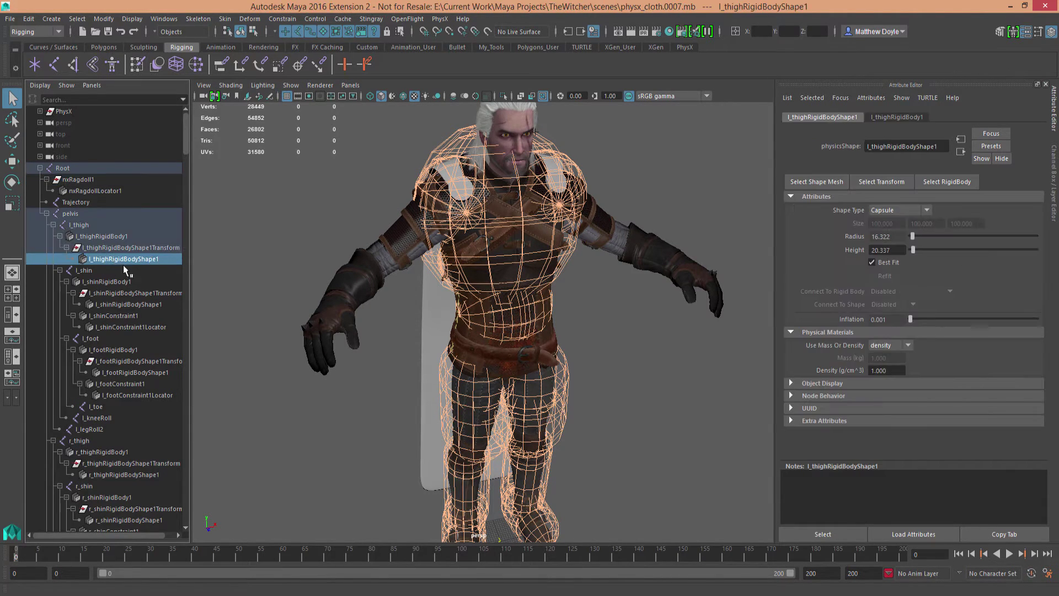
pyautogui.keyDown('alt'); pyautogui.moveTo(232, 229); pyautogui.dragTo(261, 271); pyautogui.keyUp('alt')
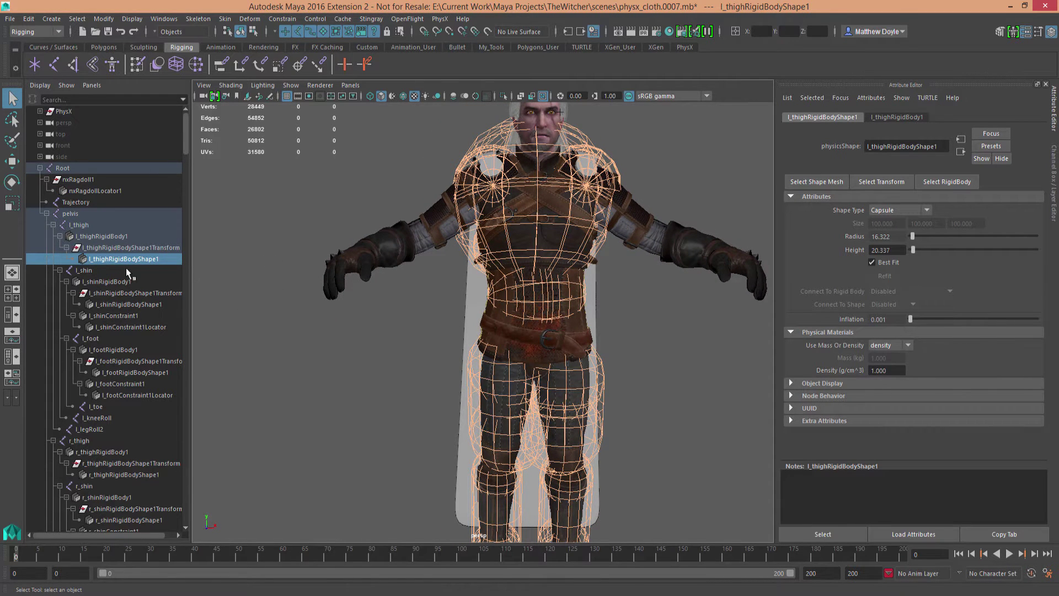
# Select the transform of the left thigh collision capsule and rotate it about 2.6 degrees in Y to follow the leg.
pyautogui.click(877, 182)
pyautogui.keyDown('alt'); pyautogui.moveTo(632, 323); pyautogui.dragTo(617, 289, button='middle'); pyautogui.keyUp('alt')
pyautogui.press('w')
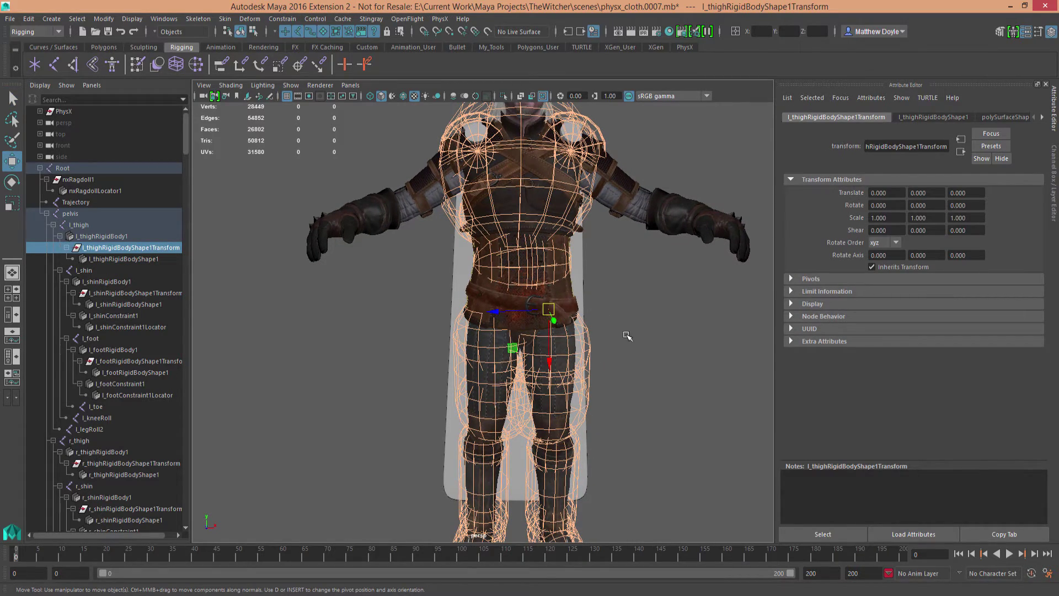
pyautogui.keyDown('alt'); pyautogui.moveTo(628, 336); pyautogui.dragTo(591, 292, button='middle'); pyautogui.keyUp('alt')
pyautogui.keyDown('alt'); pyautogui.moveTo(591, 293); pyautogui.dragTo(676, 303, button='right'); pyautogui.keyUp('alt')
pyautogui.keyDown('alt'); pyautogui.moveTo(676, 303); pyautogui.dragTo(545, 298); pyautogui.keyUp('alt')
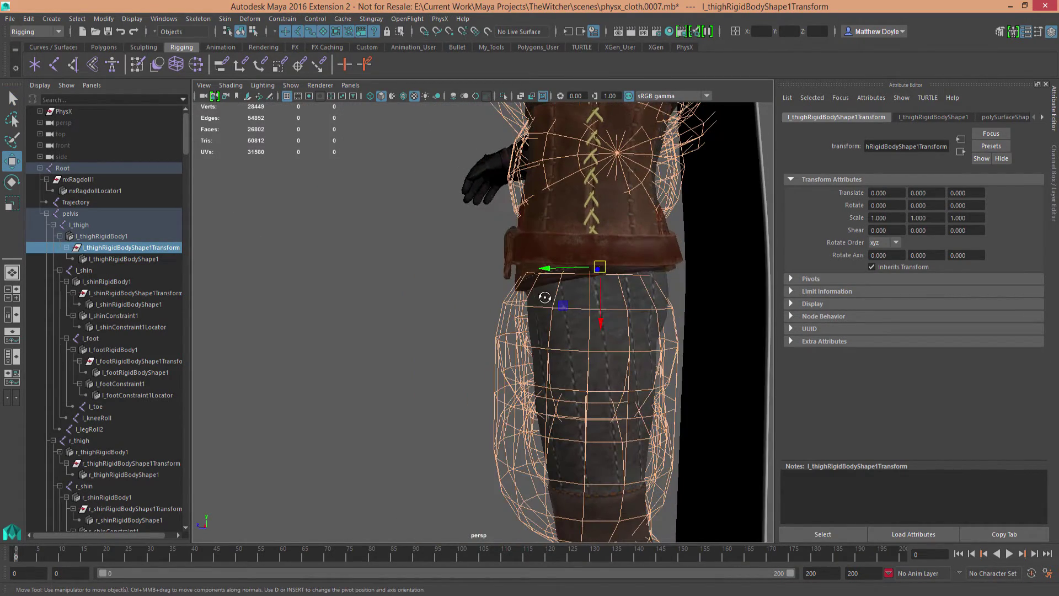
pyautogui.keyDown('alt'); pyautogui.moveTo(536, 366); pyautogui.dragTo(479, 342, button='right'); pyautogui.keyUp('alt')
pyautogui.keyDown('alt'); pyautogui.moveTo(480, 342); pyautogui.dragTo(444, 359); pyautogui.keyUp('alt')
pyautogui.keyDown('alt'); pyautogui.moveTo(445, 360); pyautogui.dragTo(433, 320, button='right'); pyautogui.keyUp('alt')
pyautogui.keyDown('alt'); pyautogui.moveTo(433, 320); pyautogui.dragTo(558, 297); pyautogui.keyUp('alt')
pyautogui.scroll(3, 559, 297)
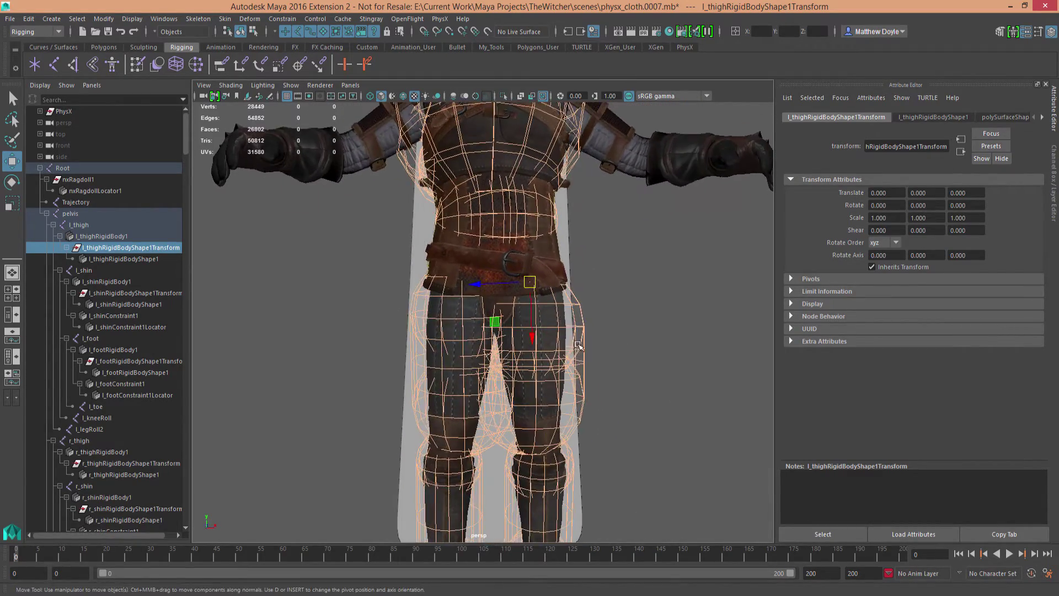
pyautogui.press('e')
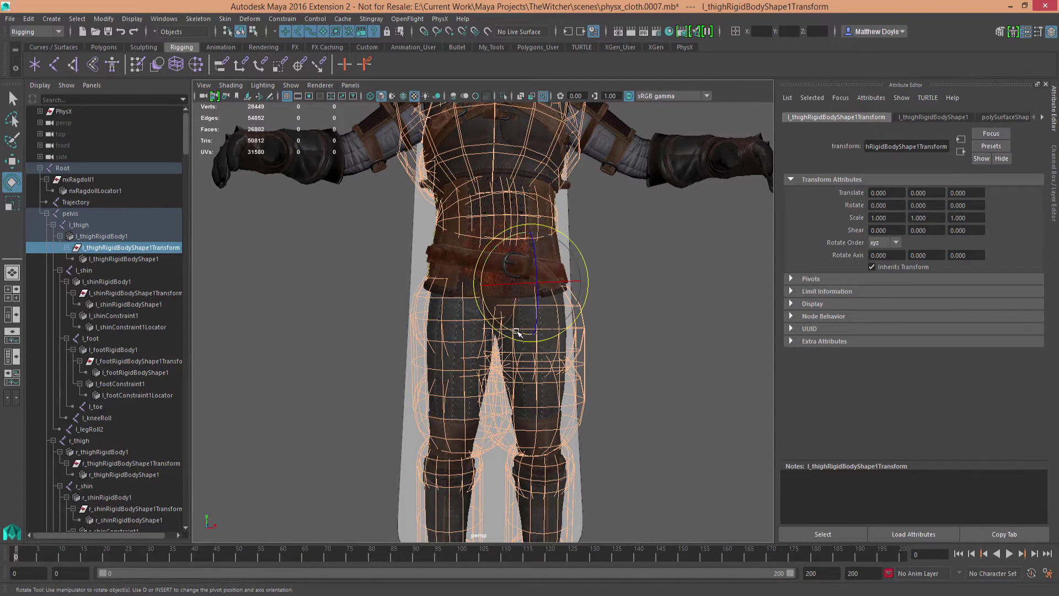
pyautogui.moveTo(504, 331); pyautogui.dragTo(519, 333)
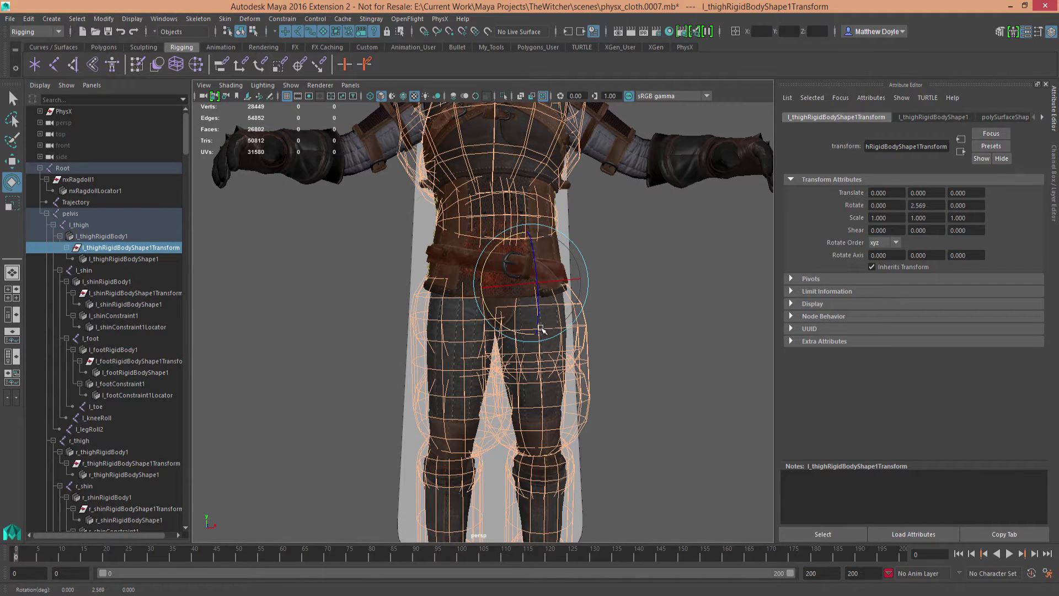
# Try scaling the left thigh collision capsule uniformly, and undo the scaling.
pyautogui.press('r')
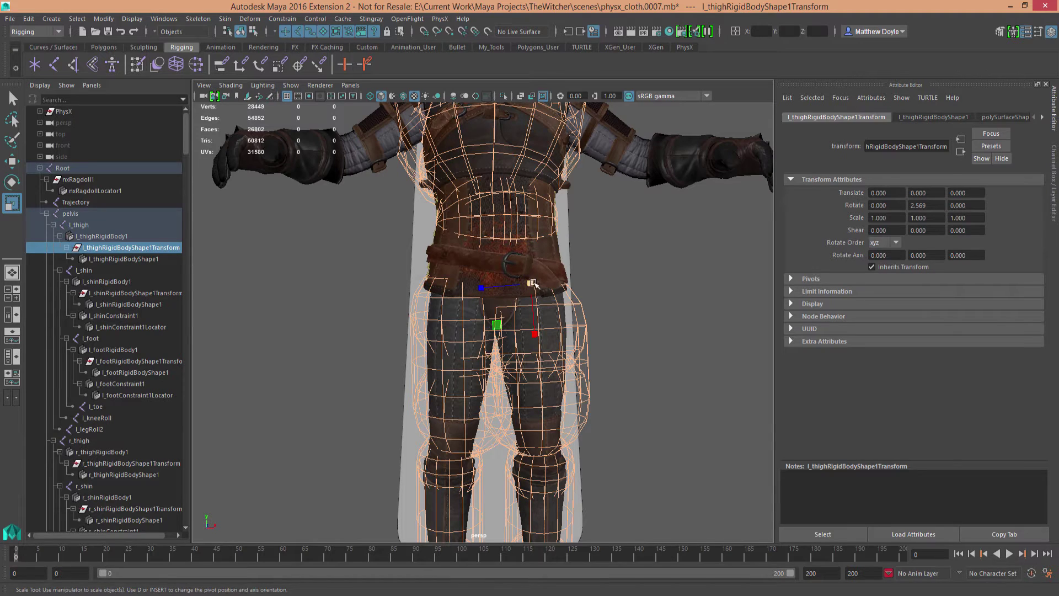
pyautogui.moveTo(531, 283)
pyautogui.mouseDown()
pyautogui.moveTo(486, 303)
pyautogui.moveTo(486, 288)
pyautogui.moveTo(546, 298)
pyautogui.mouseUp()
pyautogui.hotkey('ctrl', 'z')
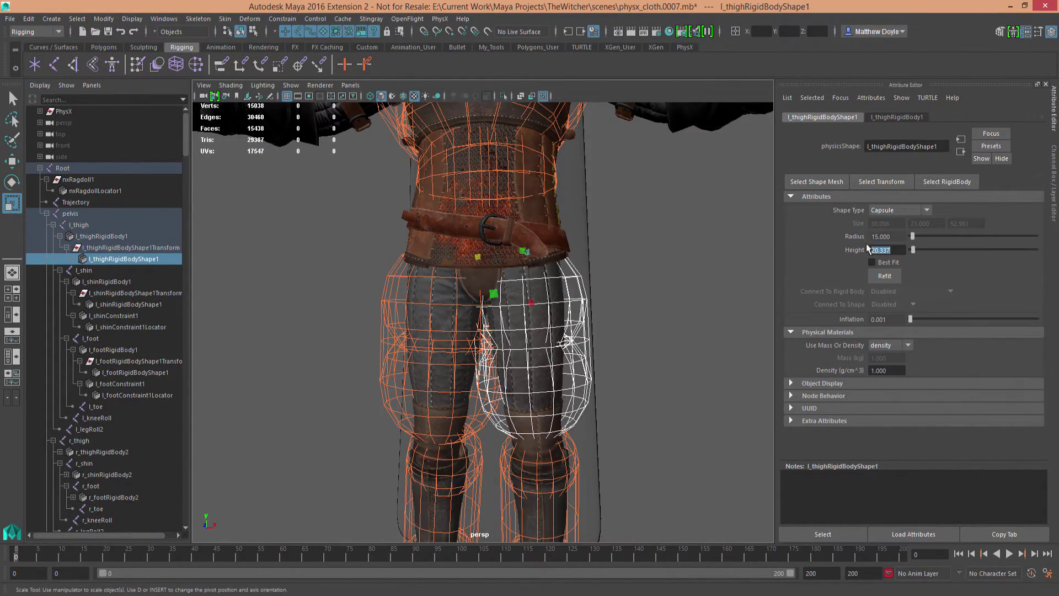
# Reduce the radius of l_thighRigidBodyShape1 and set it to 12.
pyautogui.moveTo(913, 237); pyautogui.dragTo(914, 243)
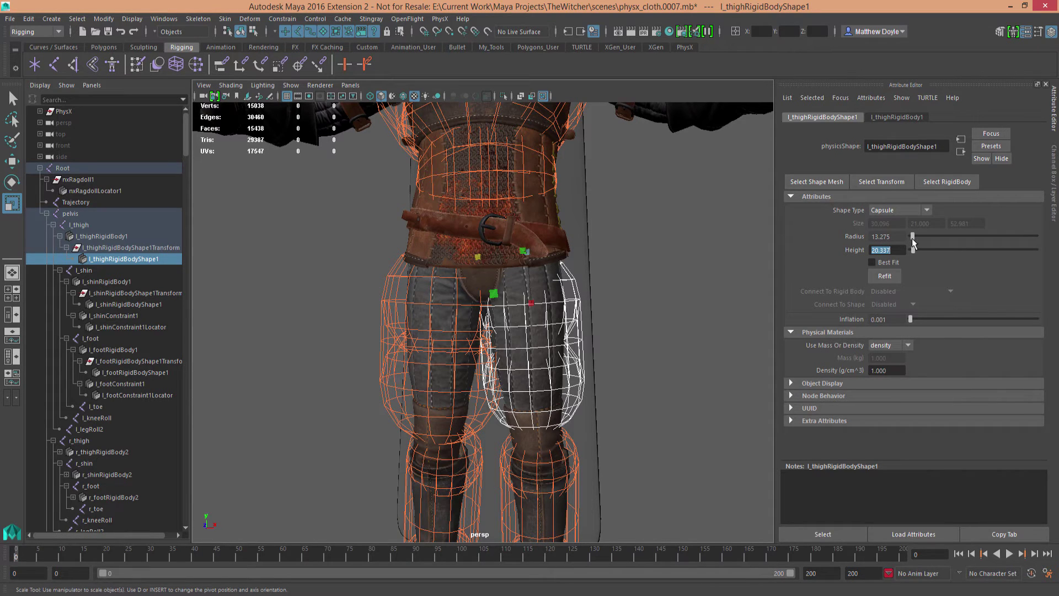
pyautogui.doubleClick(895, 236)
pyautogui.write('18')
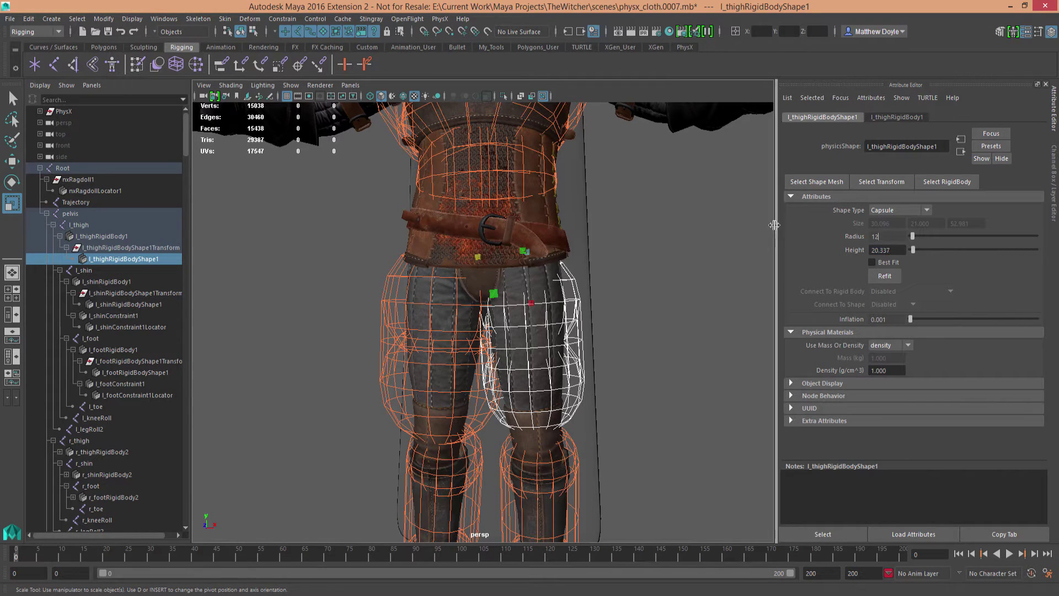
pyautogui.press('Return')
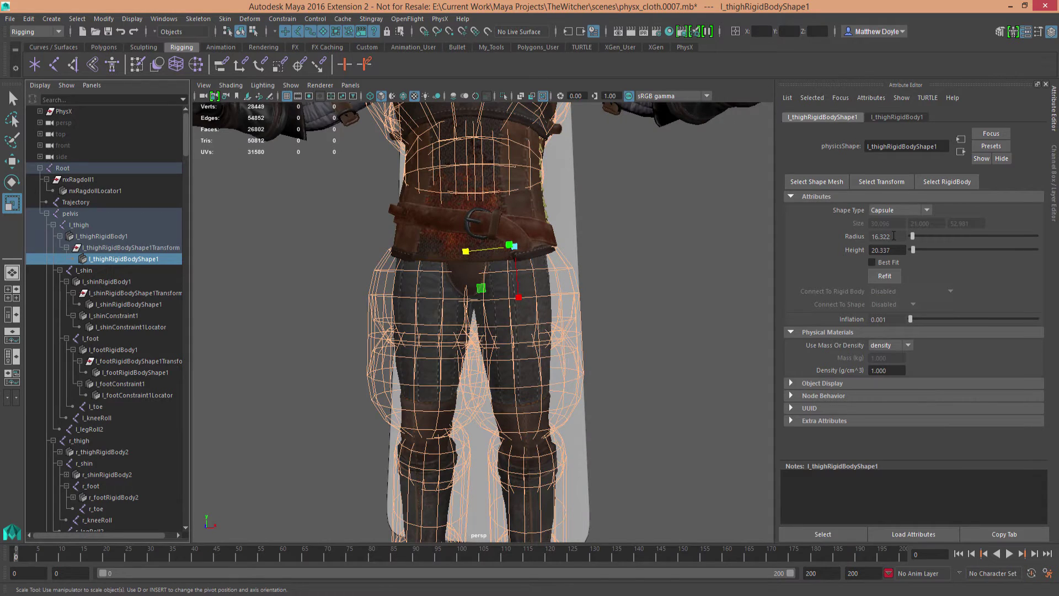
# Set the radius of l_thighRigidBodyShape1 to 10.
pyautogui.moveTo(894, 236); pyautogui.dragTo(837, 232)
pyautogui.write('10')
pyautogui.press('Tab')
# Switch the viewport renderer from Viewport 2.0 to Legacy Default Viewport.
pyautogui.click(320, 85)
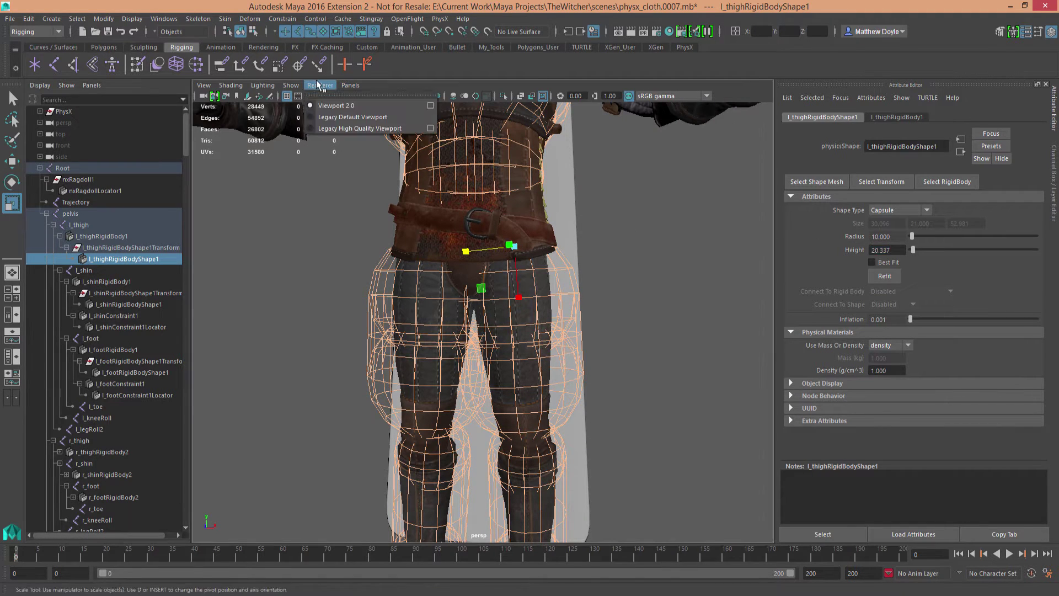
pyautogui.click(345, 117)
pyautogui.click(320, 85)
pyautogui.click(335, 113)
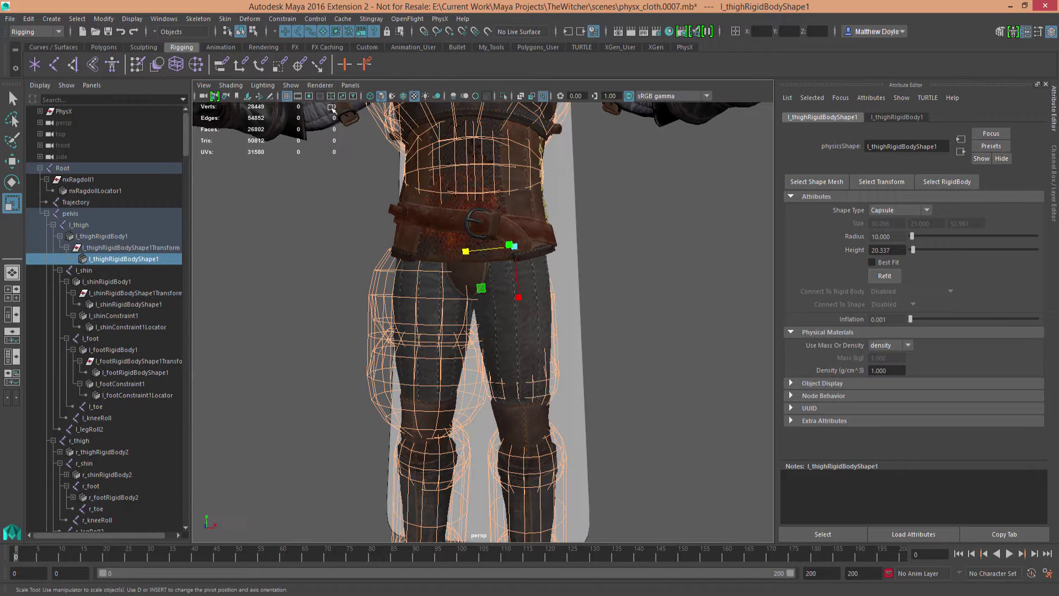
pyautogui.click(320, 84)
pyautogui.click(338, 101)
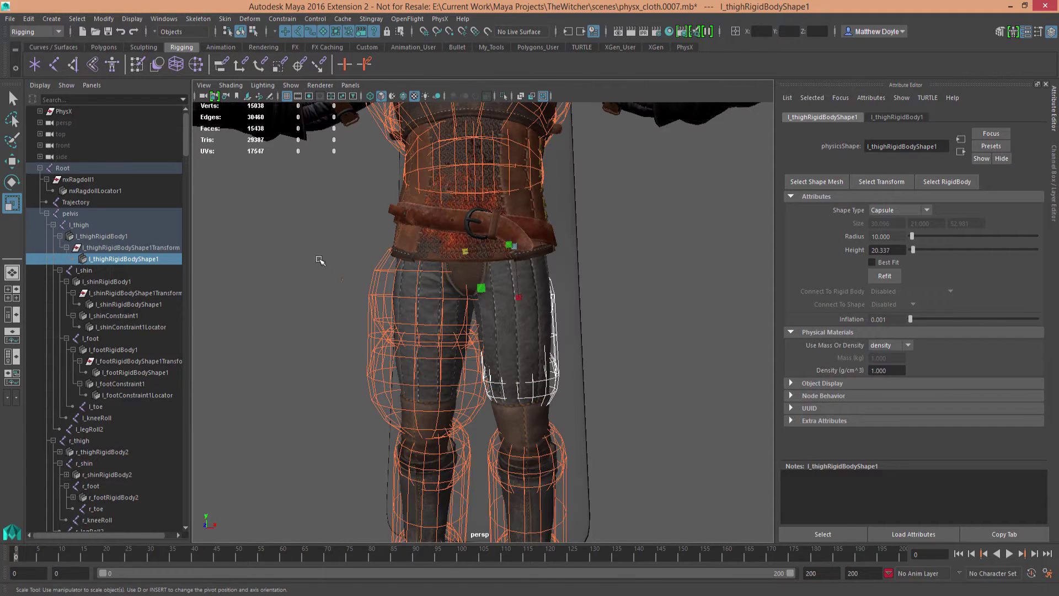
# Try a radius of 10 on the left thigh capsule, and set its radius to 12 and height to 26.
pyautogui.keyDown('alt'); pyautogui.moveTo(328, 261); pyautogui.dragTo(330, 261, button='middle'); pyautogui.keyUp('alt')
pyautogui.moveTo(898, 241); pyautogui.dragTo(776, 228)
pyautogui.write('10')
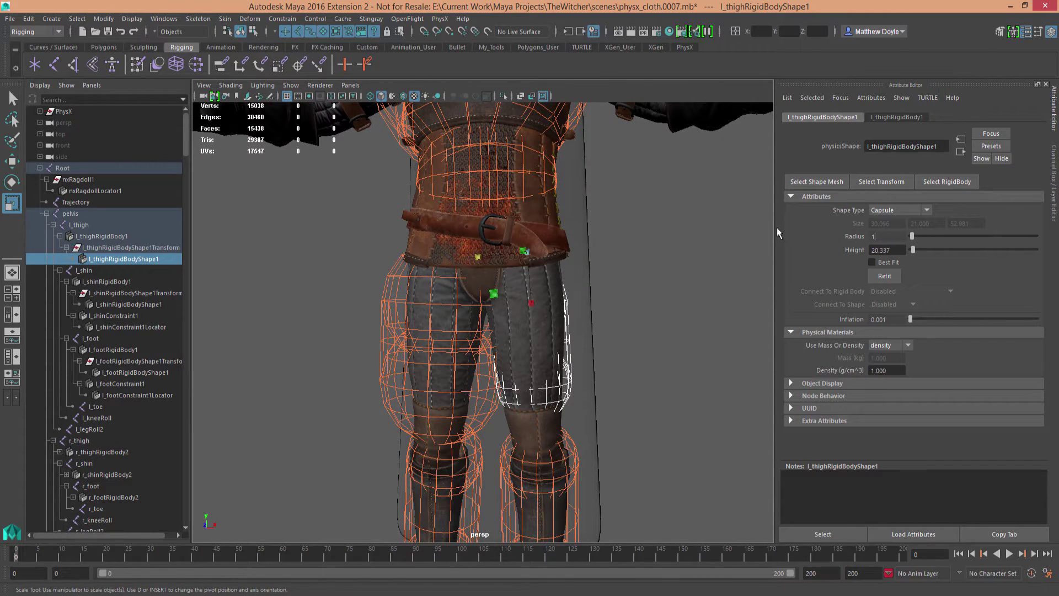
pyautogui.press('Tab')
pyautogui.moveTo(912, 236); pyautogui.dragTo(772, 225)
pyautogui.write('12')
pyautogui.press('Tab')
pyautogui.write('26')
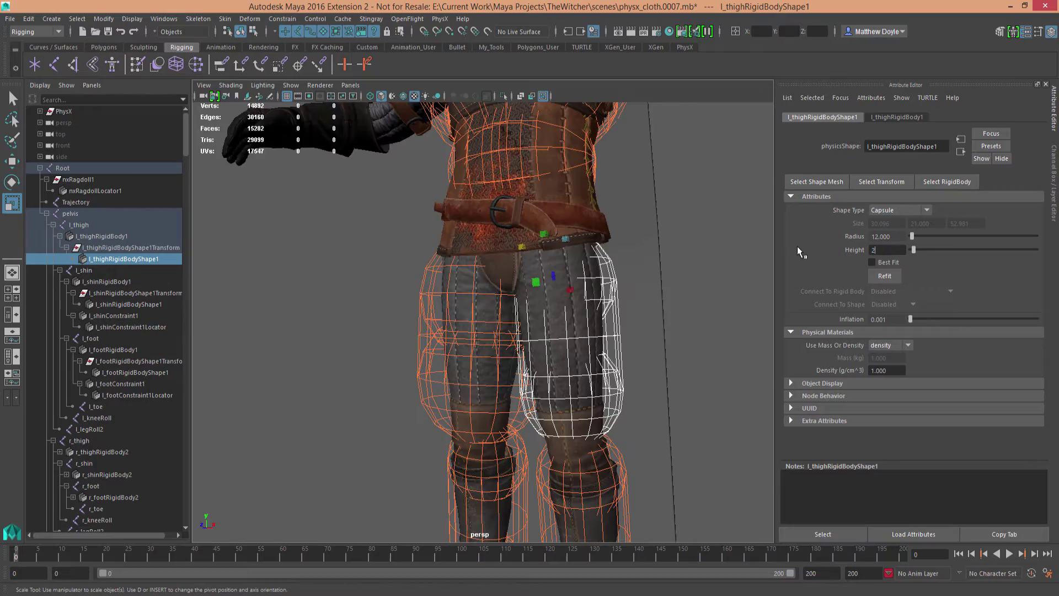
pyautogui.press('Tab')
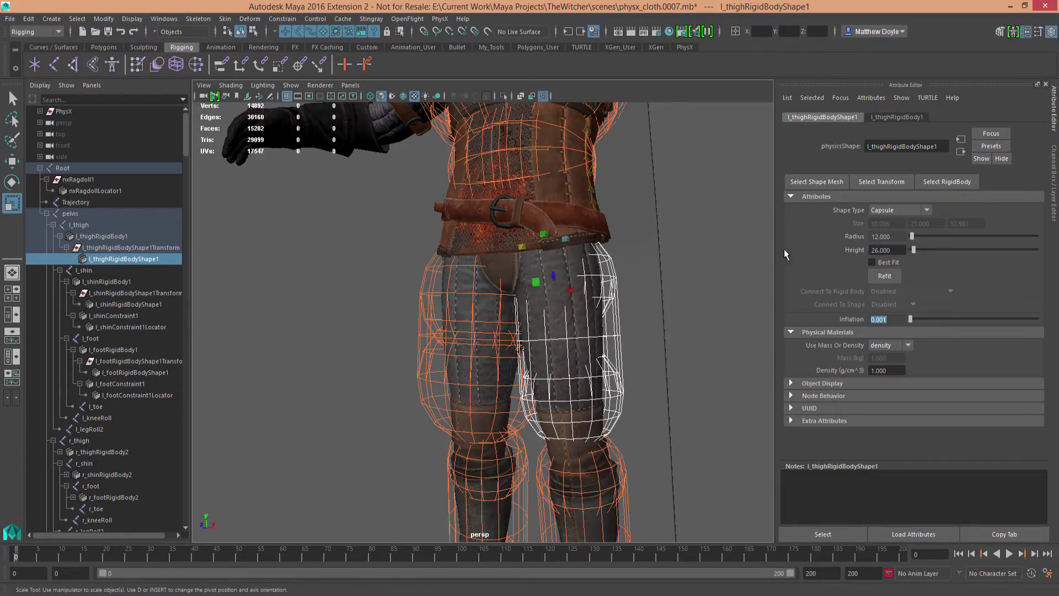
# Select the ragdoll locator above the character's head and open its rigid body mirroring tool.
pyautogui.keyDown('alt'); pyautogui.moveTo(717, 259); pyautogui.dragTo(772, 275); pyautogui.keyUp('alt')
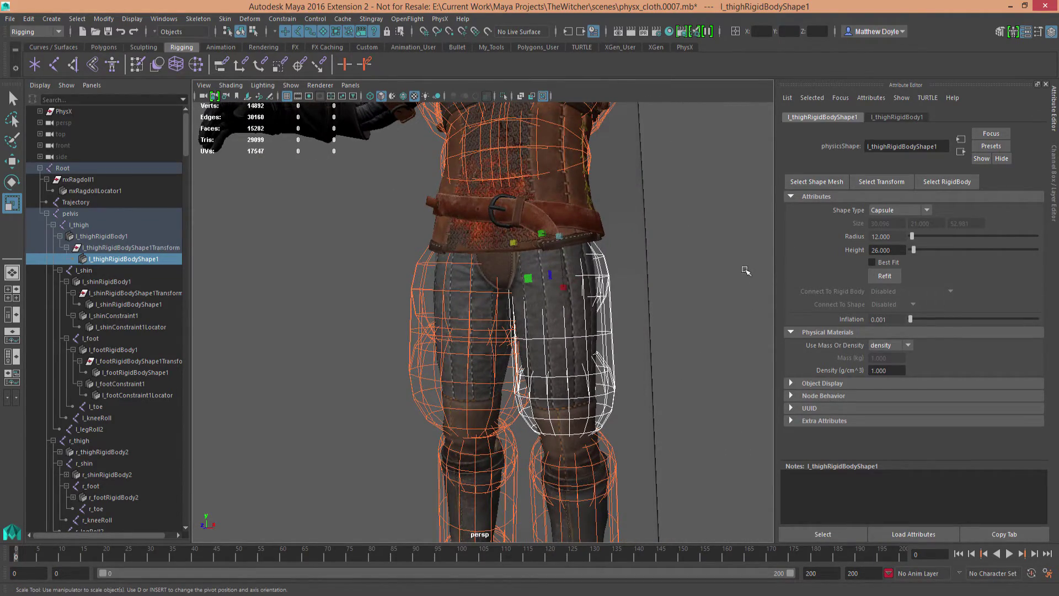
pyautogui.keyDown('alt'); pyautogui.moveTo(666, 215); pyautogui.dragTo(562, 178, button='right'); pyautogui.keyUp('alt')
pyautogui.click(537, 158)
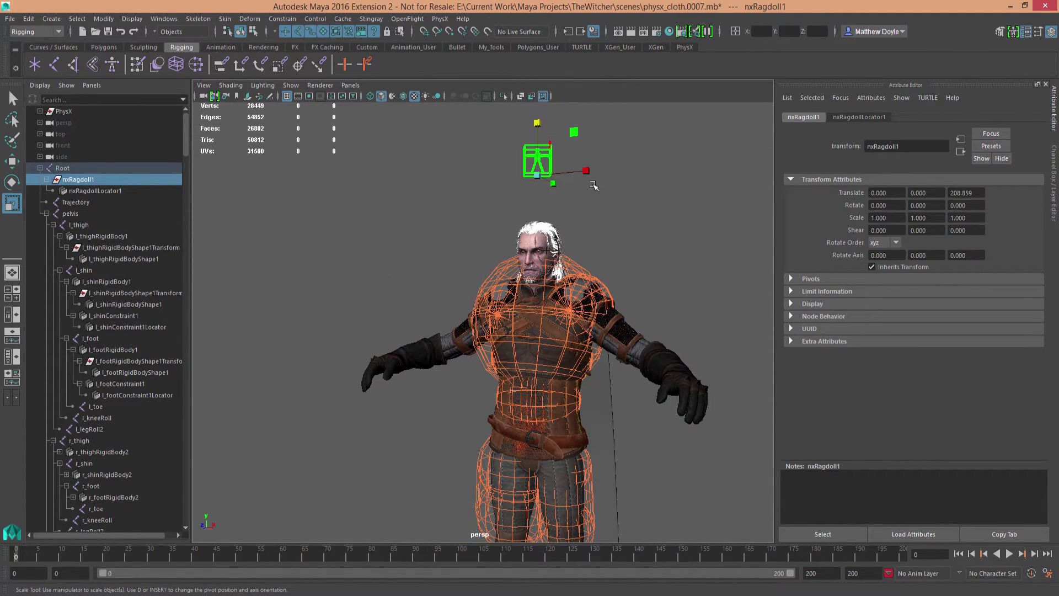
pyautogui.click(839, 116)
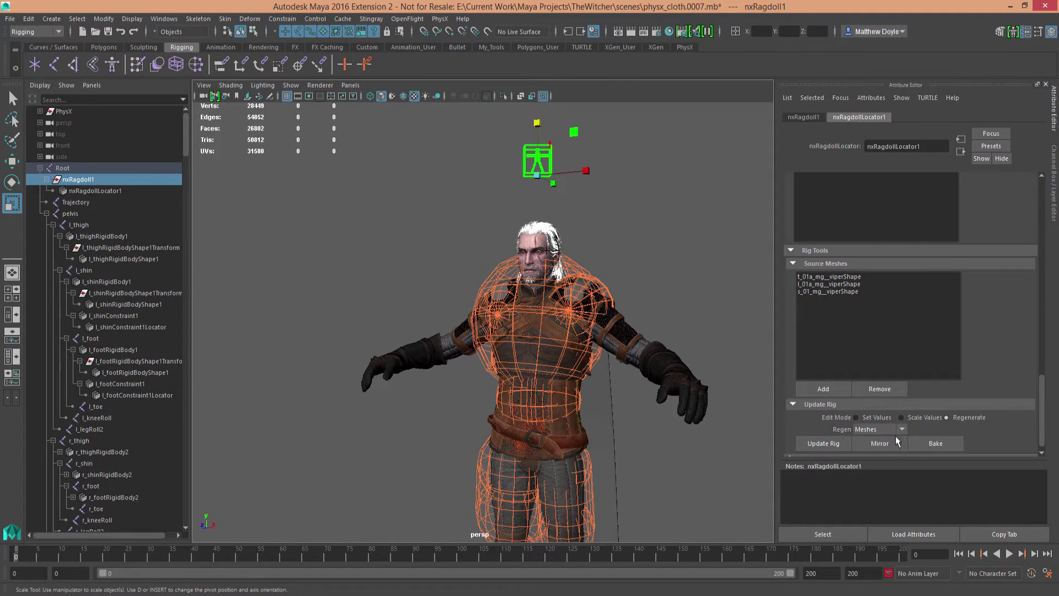
pyautogui.click(873, 443)
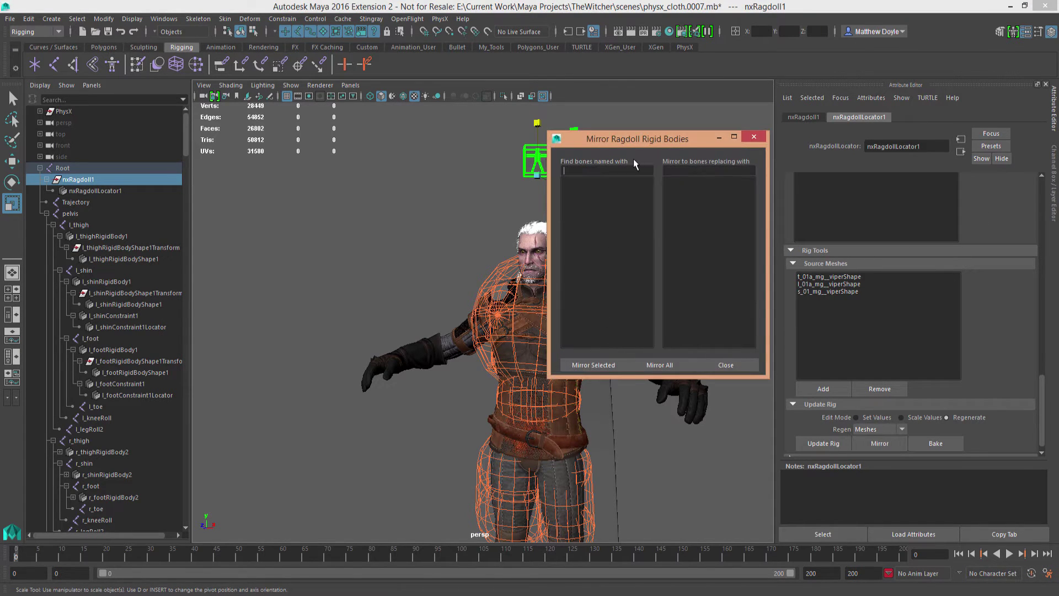
# Mirror all ragdoll rigid bodies from bones named with l_ to the matching r_ bones and close the mirroring tool.
pyautogui.write('l_')
pyautogui.press('Tab')
pyautogui.write('r_')
pyautogui.press('Tab')
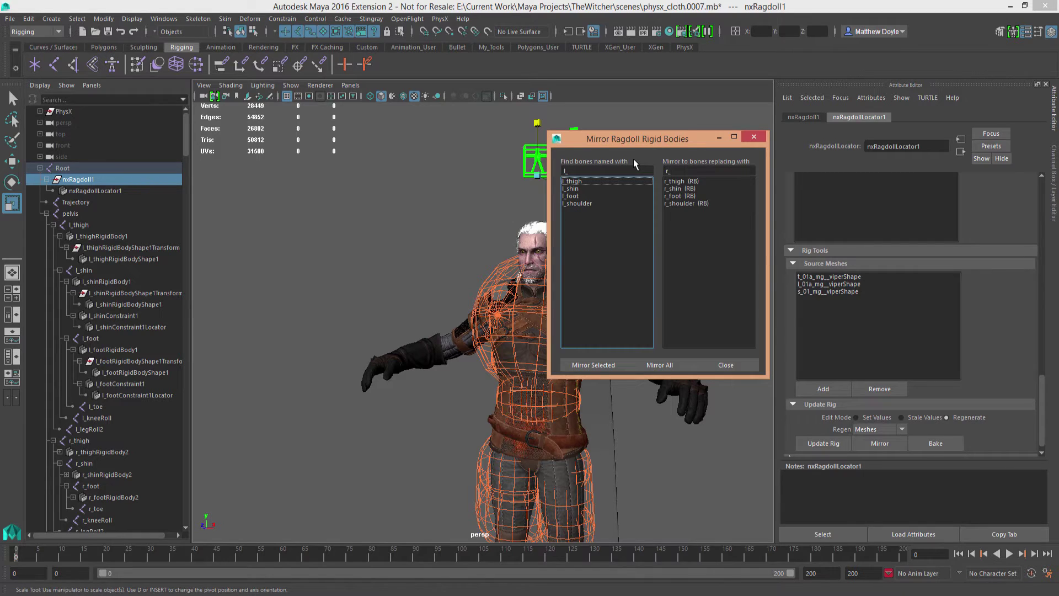
pyautogui.click(661, 365)
pyautogui.click(507, 317)
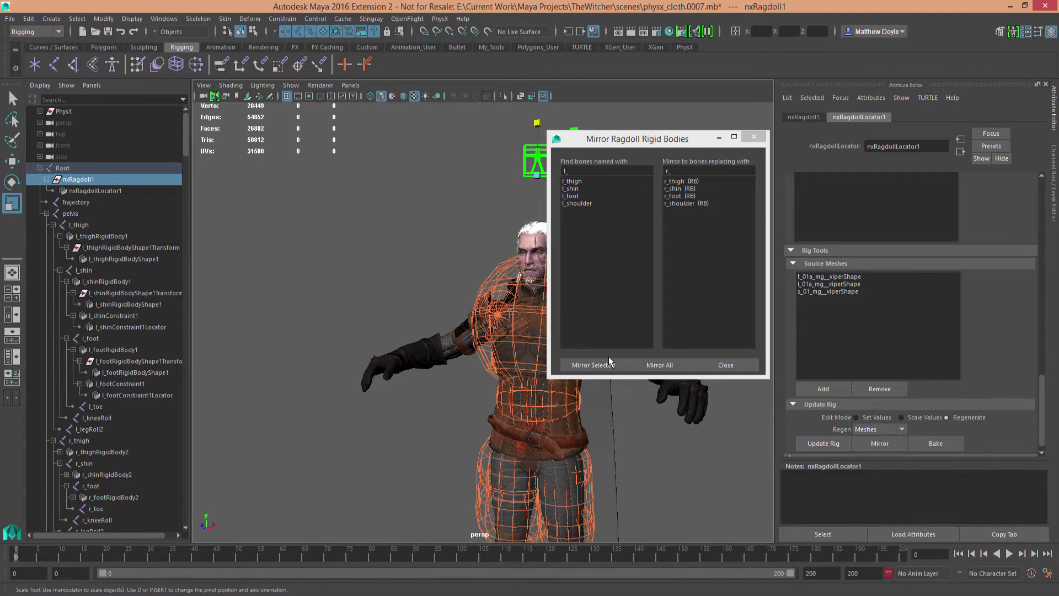
pyautogui.click(717, 366)
pyautogui.keyDown('alt'); pyautogui.moveTo(585, 295); pyautogui.dragTo(447, 313); pyautogui.keyUp('alt')
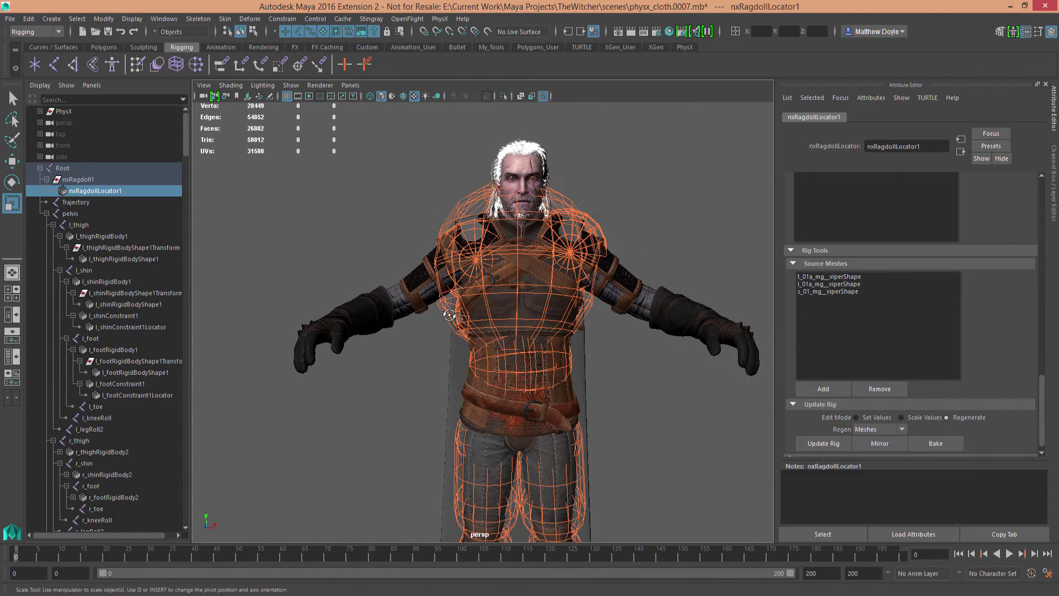
# Collapse the l_thigh and r_thigh branches and examine the waist capsule torsoRigidBodyShape1 from the side.
pyautogui.click(53, 225)
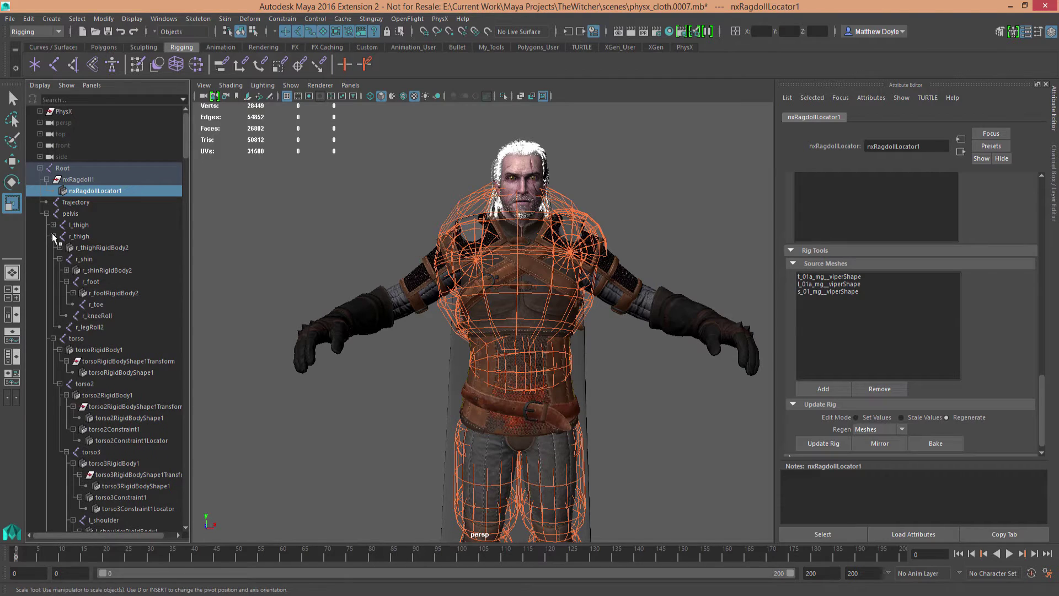
pyautogui.click(53, 237)
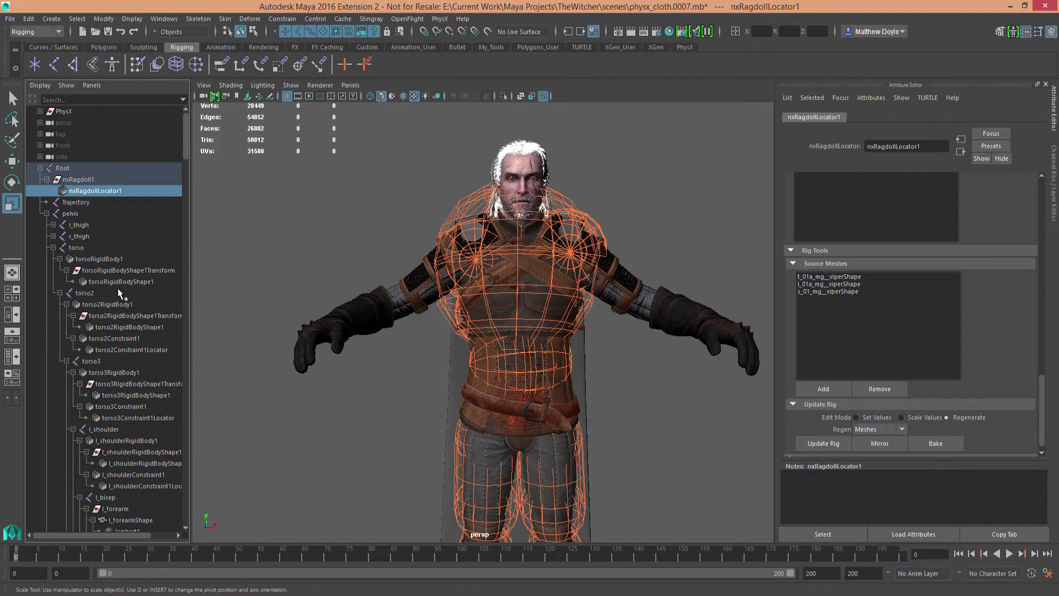
pyautogui.click(101, 282)
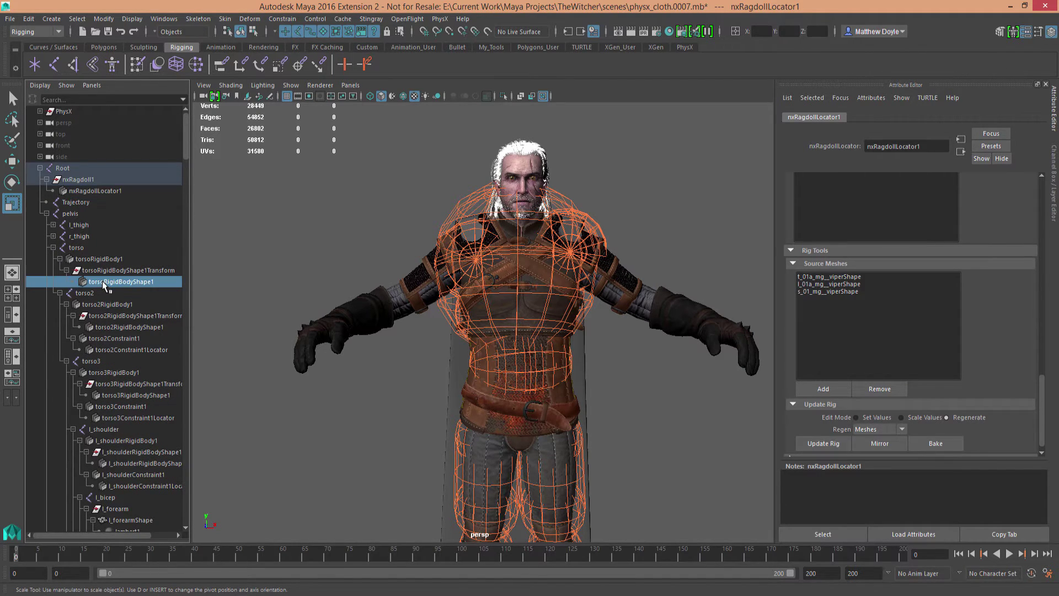
pyautogui.keyDown('alt'); pyautogui.moveTo(387, 324); pyautogui.dragTo(251, 336); pyautogui.keyUp('alt')
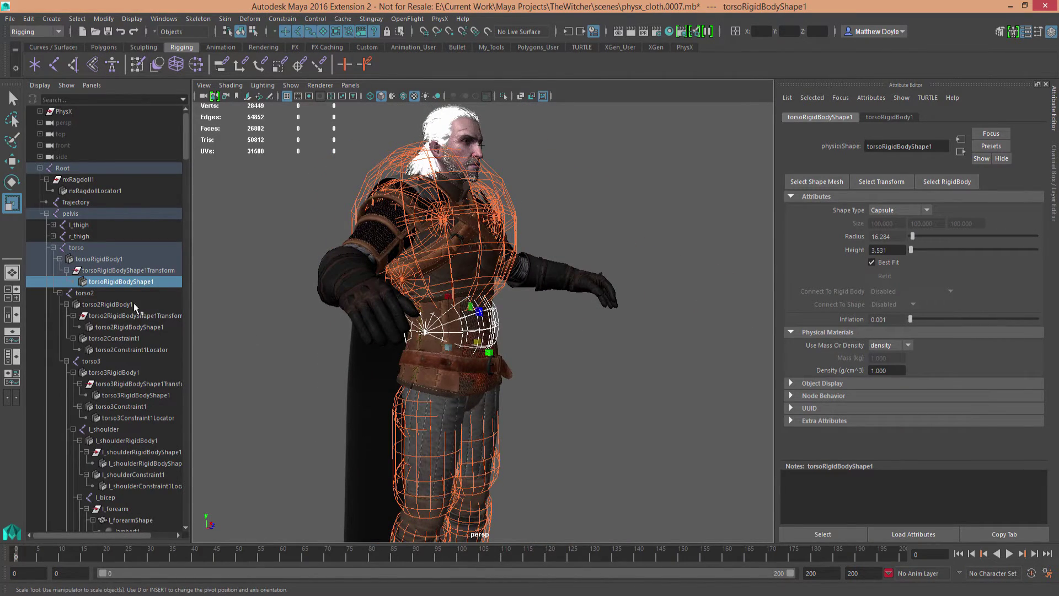
# Select the chest capsule torso3RigidBodyShape1, inspect its transform and fit from the front, and return to its shape attributes.
pyautogui.click(60, 292)
pyautogui.click(60, 292)
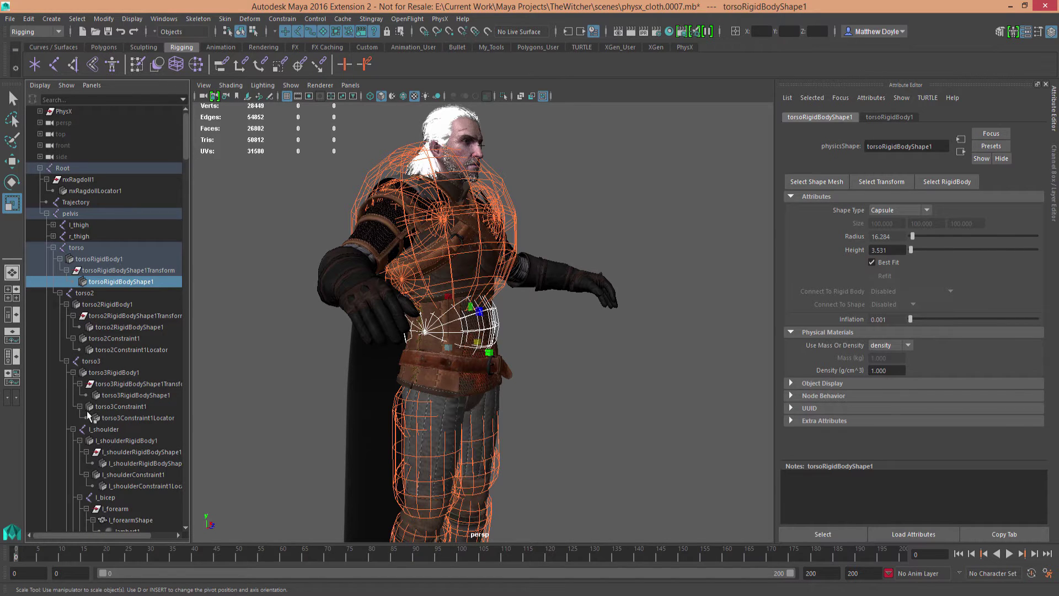
pyautogui.click(132, 395)
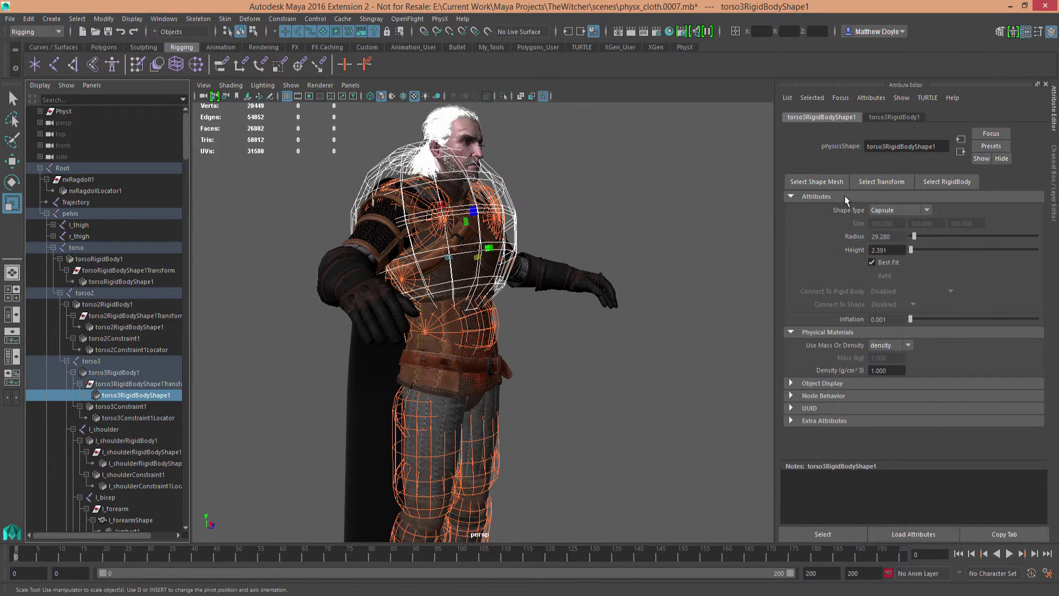
pyautogui.click(877, 181)
pyautogui.keyDown('alt'); pyautogui.moveTo(648, 211); pyautogui.dragTo(638, 180); pyautogui.keyUp('alt')
pyautogui.keyDown('alt'); pyautogui.moveTo(639, 180); pyautogui.dragTo(599, 227, button='middle'); pyautogui.keyUp('alt')
pyautogui.keyDown('alt'); pyautogui.moveTo(664, 189); pyautogui.dragTo(656, 199, button='right'); pyautogui.keyUp('alt')
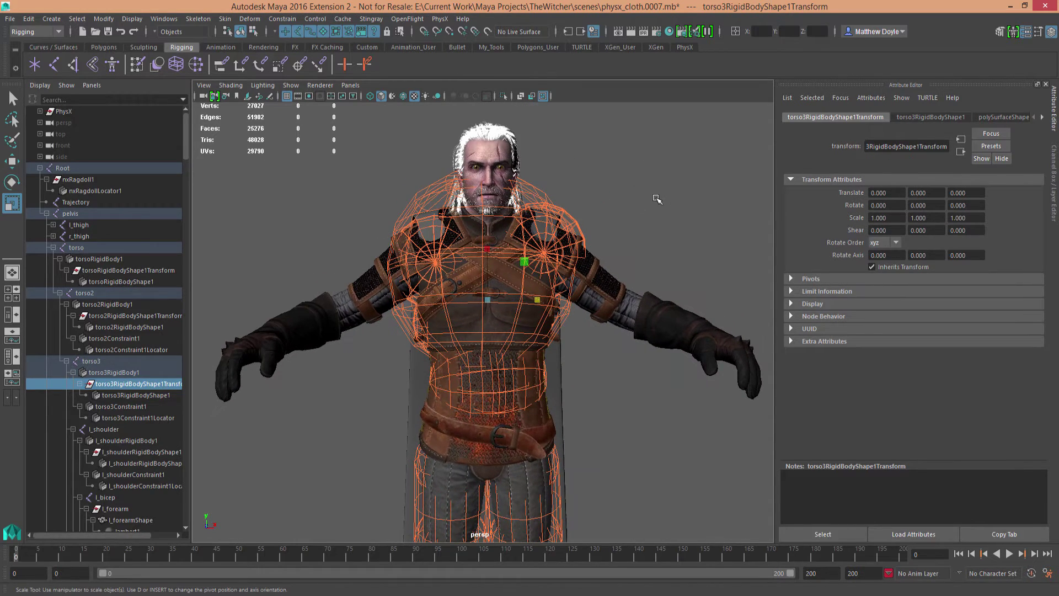
pyautogui.click(133, 396)
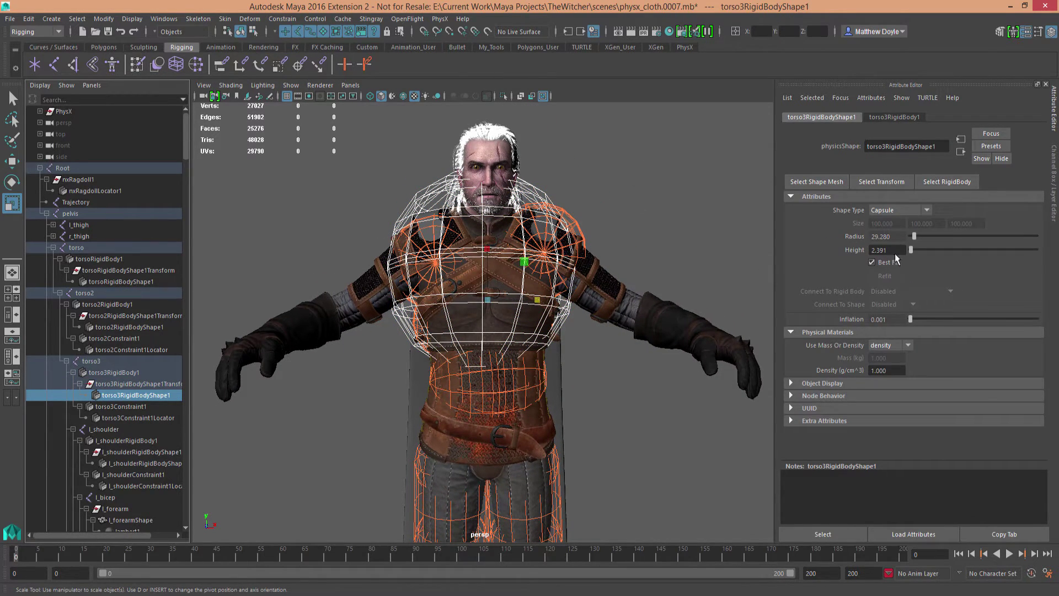
# Turn off Best Fit on the torso3 rigid body capsule and reduce its radius to about 17.7 and height to 0.001.
pyautogui.click(872, 263)
pyautogui.moveTo(915, 237); pyautogui.dragTo(914, 237)
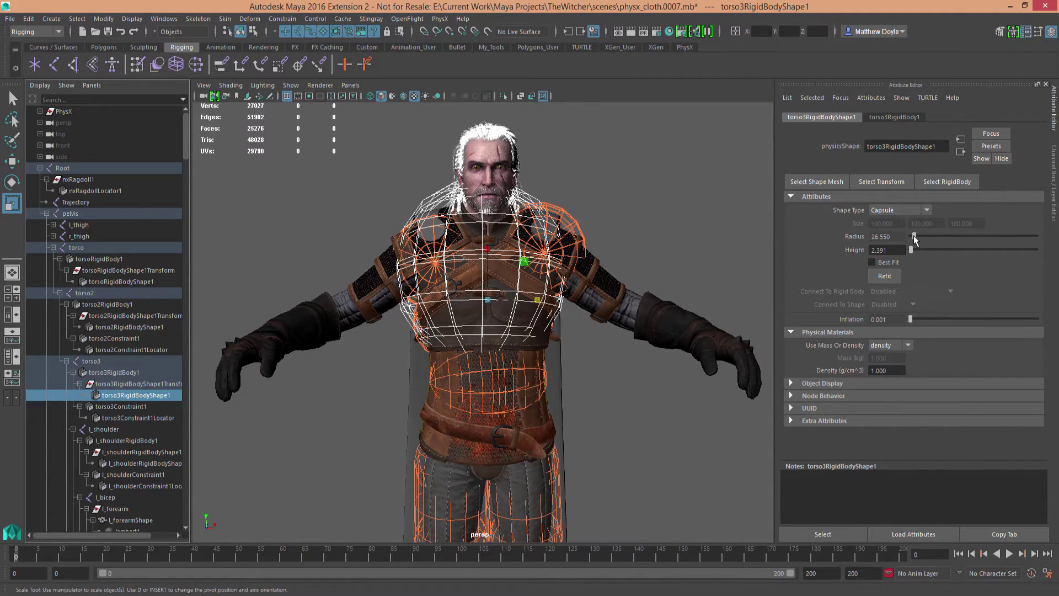
pyautogui.keyDown('alt'); pyautogui.moveTo(686, 316); pyautogui.dragTo(722, 435); pyautogui.keyUp('alt')
pyautogui.moveTo(910, 249); pyautogui.dragTo(914, 238)
pyautogui.keyDown('alt'); pyautogui.moveTo(530, 236); pyautogui.dragTo(398, 242); pyautogui.keyUp('alt')
pyautogui.keyDown('alt'); pyautogui.moveTo(612, 207); pyautogui.dragTo(700, 203); pyautogui.keyUp('alt')
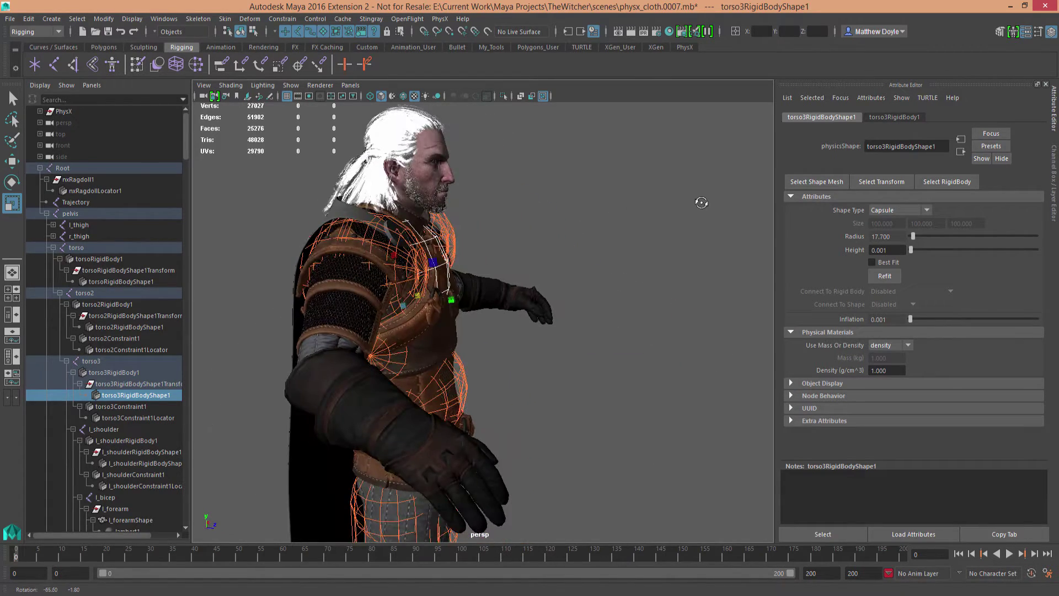
# Move the torso3 capsule's transform about 3 units along its Y axis to fit the chest, and clear the selection.
pyautogui.click(877, 182)
pyautogui.press('f')
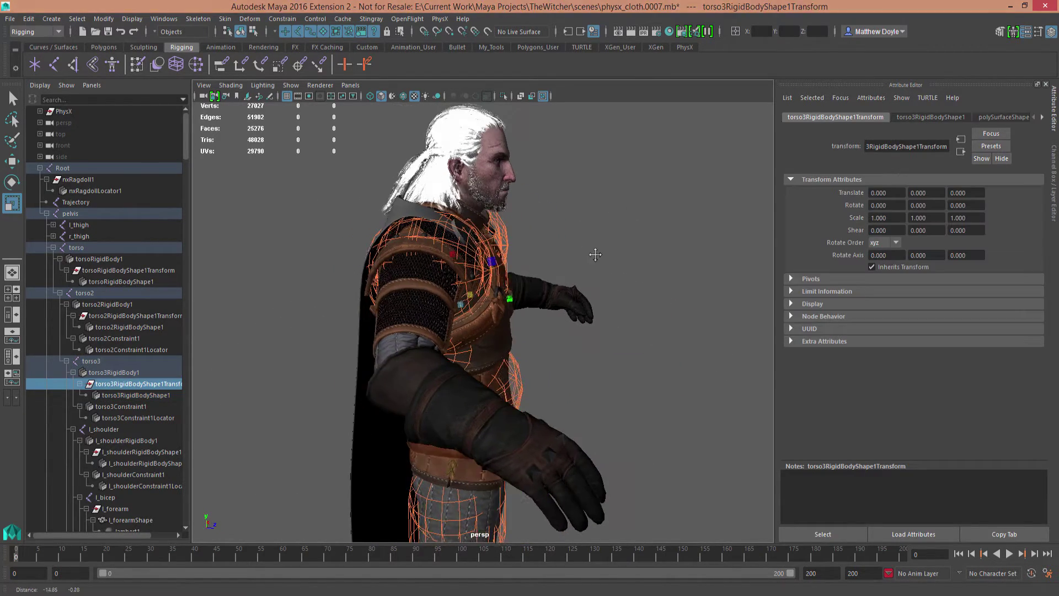
pyautogui.press('w')
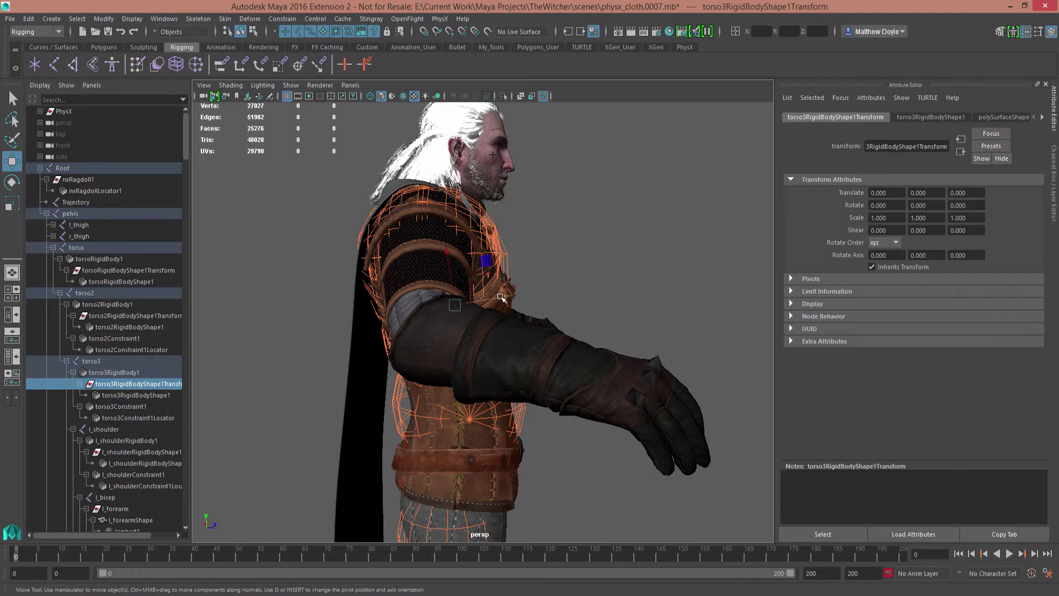
pyautogui.moveTo(501, 297)
pyautogui.mouseDown()
pyautogui.moveTo(462, 303)
pyautogui.moveTo(497, 298)
pyautogui.mouseUp()
pyautogui.keyDown('alt'); pyautogui.moveTo(331, 311); pyautogui.dragTo(422, 314); pyautogui.keyUp('alt')
pyautogui.moveTo(483, 302); pyautogui.dragTo(570, 367)
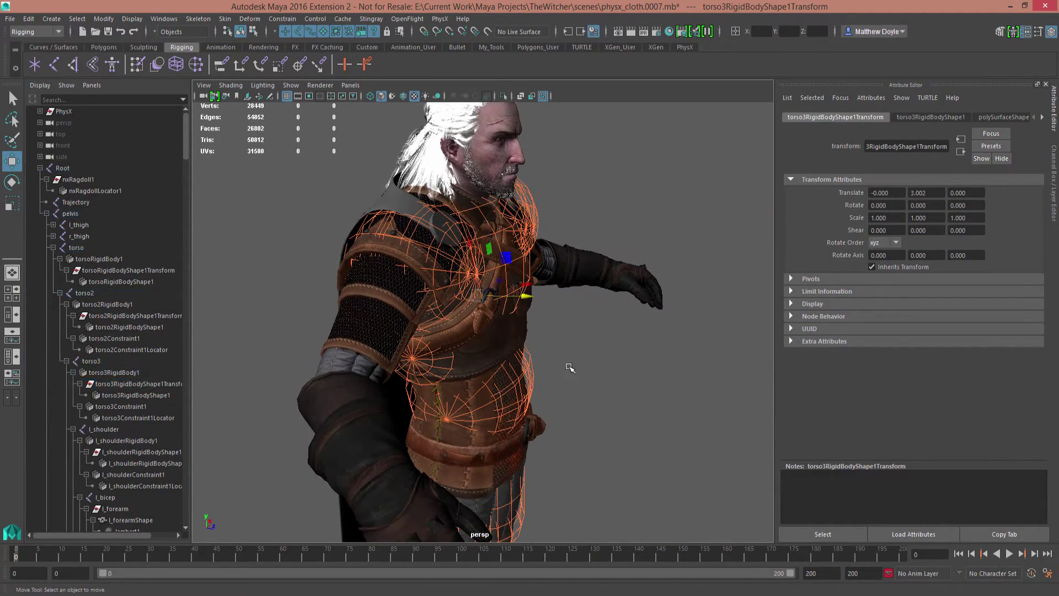
pyautogui.click(570, 367)
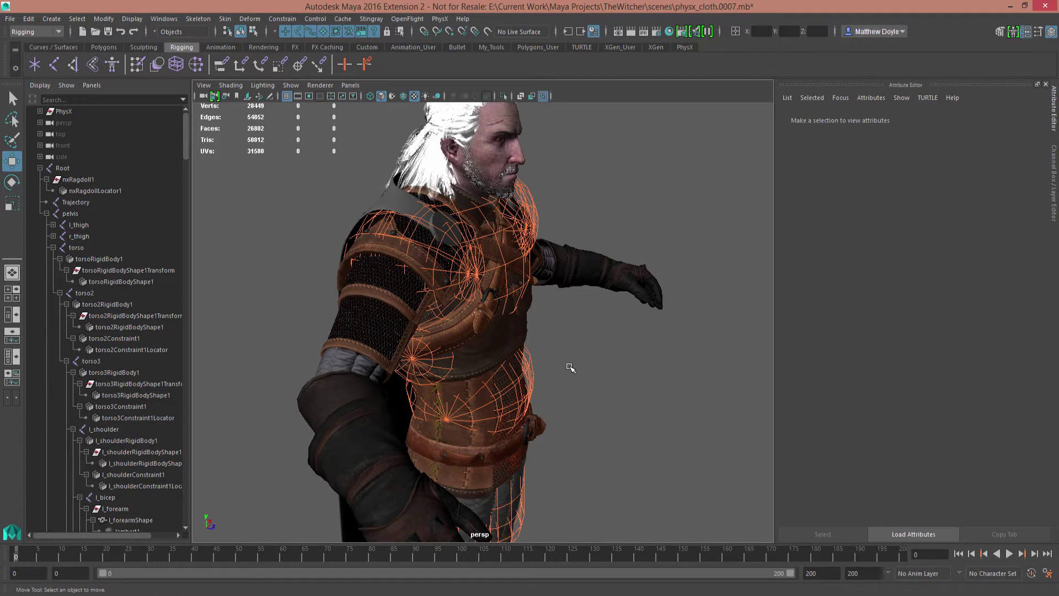
# Preview the character in Viewport 2.0, and return to the Legacy Default Viewport.
pyautogui.click(320, 85)
pyautogui.click(319, 98)
pyautogui.click(318, 86)
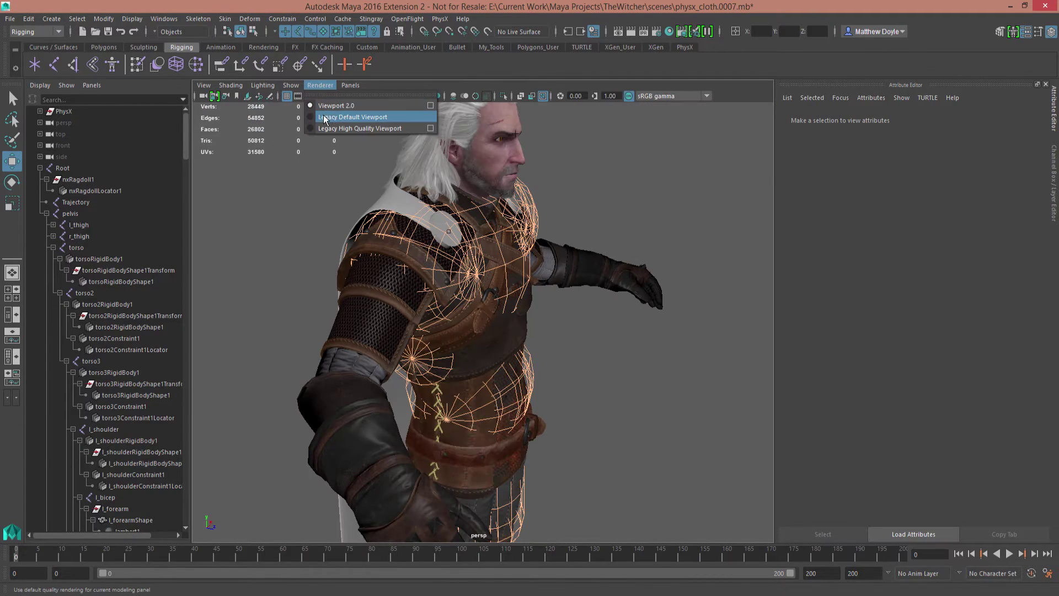
pyautogui.click(326, 118)
# Turn off Best Fit on the left shoulder's rigid body capsule and set its radius to 12.
pyautogui.keyDown('alt'); pyautogui.moveTo(295, 201); pyautogui.dragTo(173, 320); pyautogui.keyUp('alt')
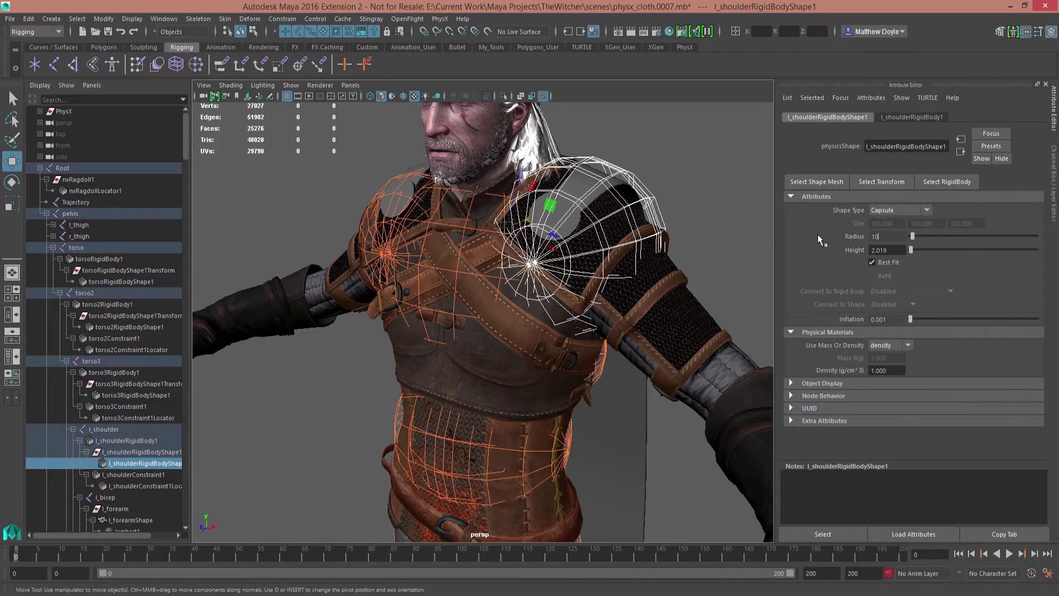
pyautogui.press('Tab')
pyautogui.keyDown('alt'); pyautogui.moveTo(686, 209); pyautogui.dragTo(645, 204); pyautogui.keyUp('alt')
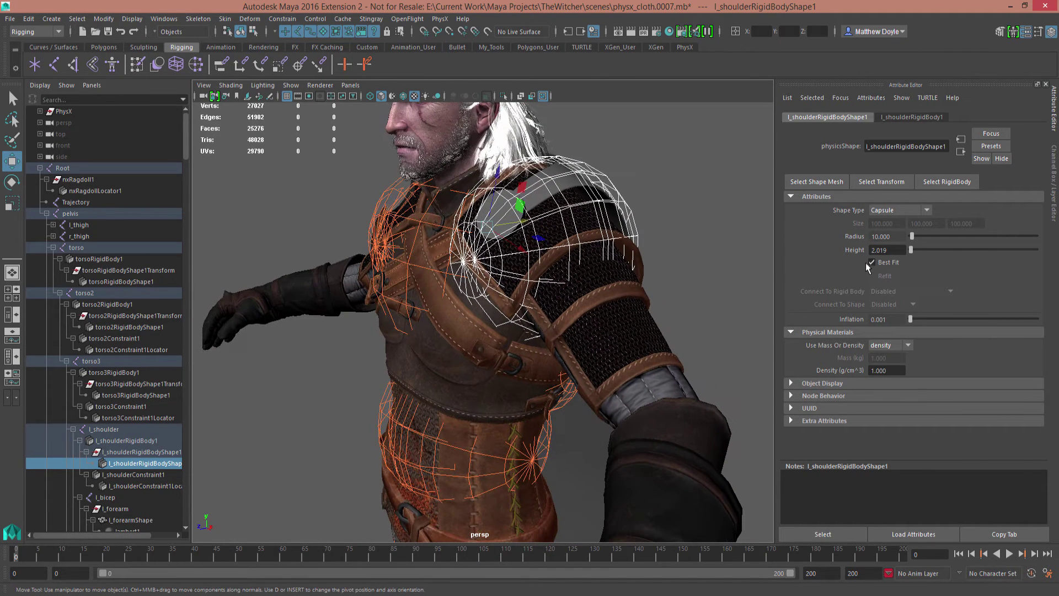
pyautogui.click(894, 262)
pyautogui.moveTo(911, 237); pyautogui.dragTo(910, 238)
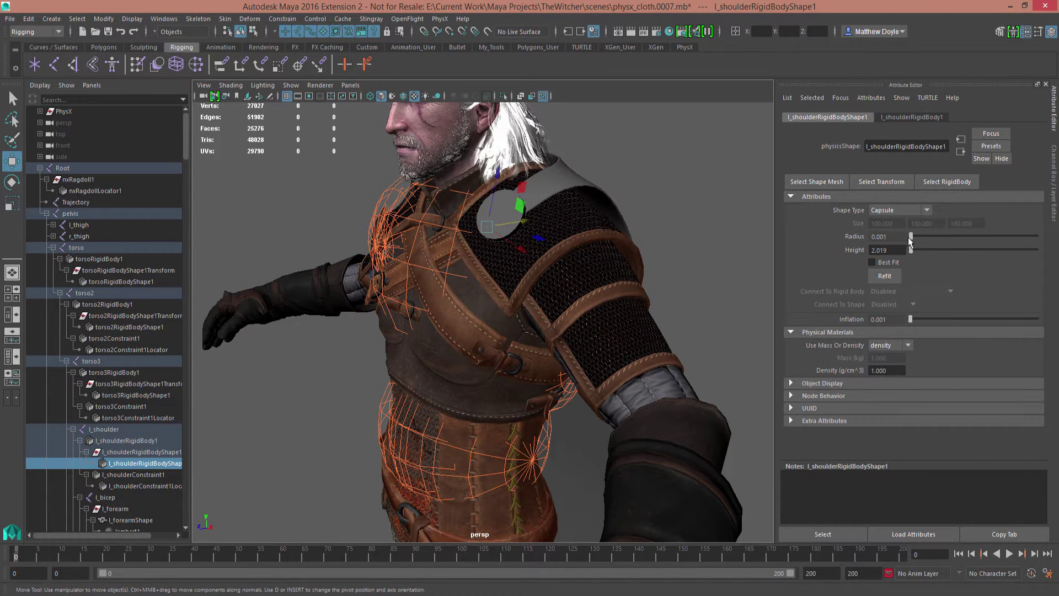
pyautogui.doubleClick(895, 239)
pyautogui.write('10')
pyautogui.press('Tab')
pyautogui.keyDown('alt'); pyautogui.moveTo(717, 239); pyautogui.dragTo(669, 259); pyautogui.keyUp('alt')
pyautogui.doubleClick(896, 236)
pyautogui.write('12')
pyautogui.press('Tab')
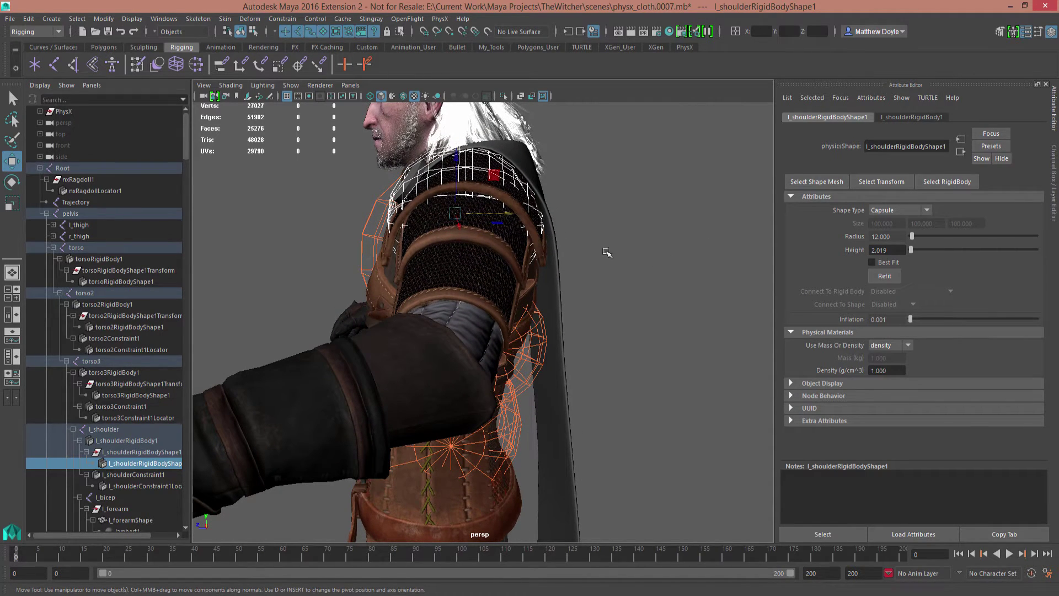
# Move the left shoulder capsule's transform to about 1.19 in Y and -1.44 in Z to fit the shoulder armour.
pyautogui.click(882, 181)
pyautogui.moveTo(505, 215); pyautogui.dragTo(501, 218)
pyautogui.keyDown('alt'); pyautogui.moveTo(454, 239); pyautogui.dragTo(441, 232); pyautogui.keyUp('alt')
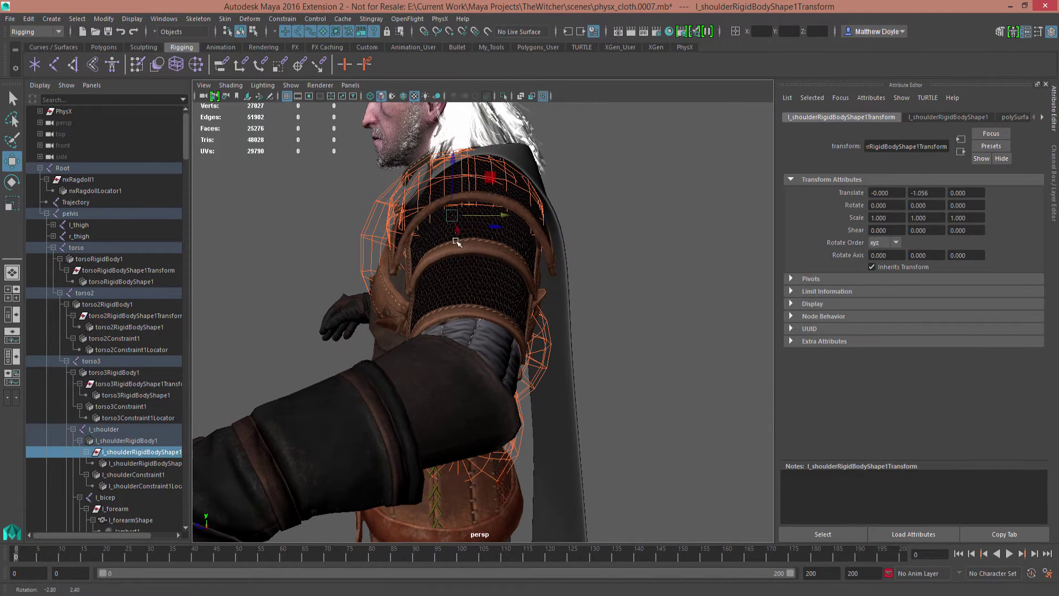
pyautogui.moveTo(454, 160); pyautogui.dragTo(455, 167)
pyautogui.moveTo(489, 225); pyautogui.dragTo(514, 224)
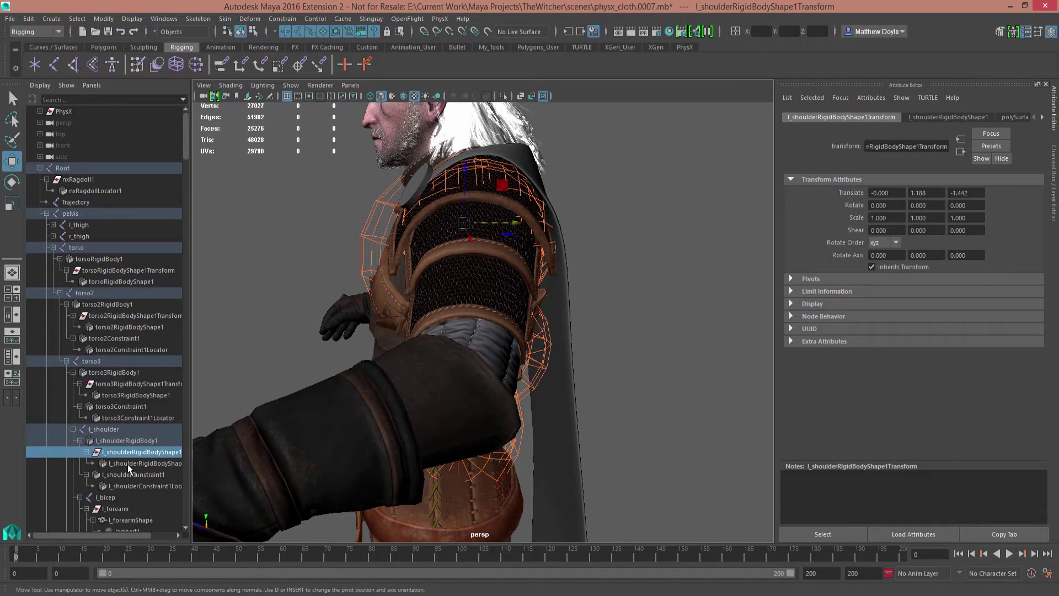
# Set the left shoulder capsule's radius to 10 and check its fit around the shoulder.
pyautogui.click(131, 441)
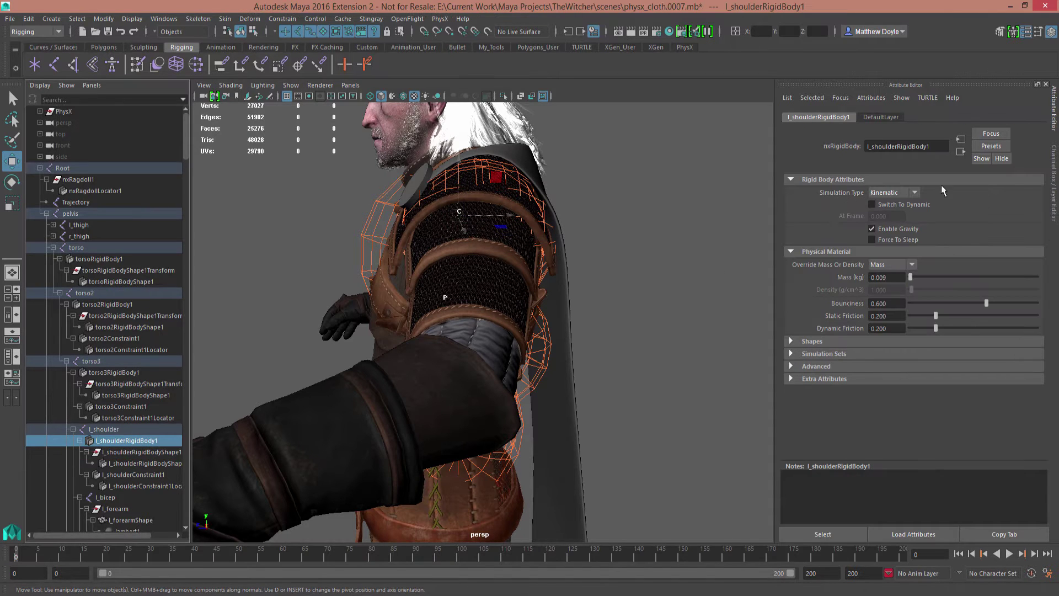
pyautogui.click(148, 452)
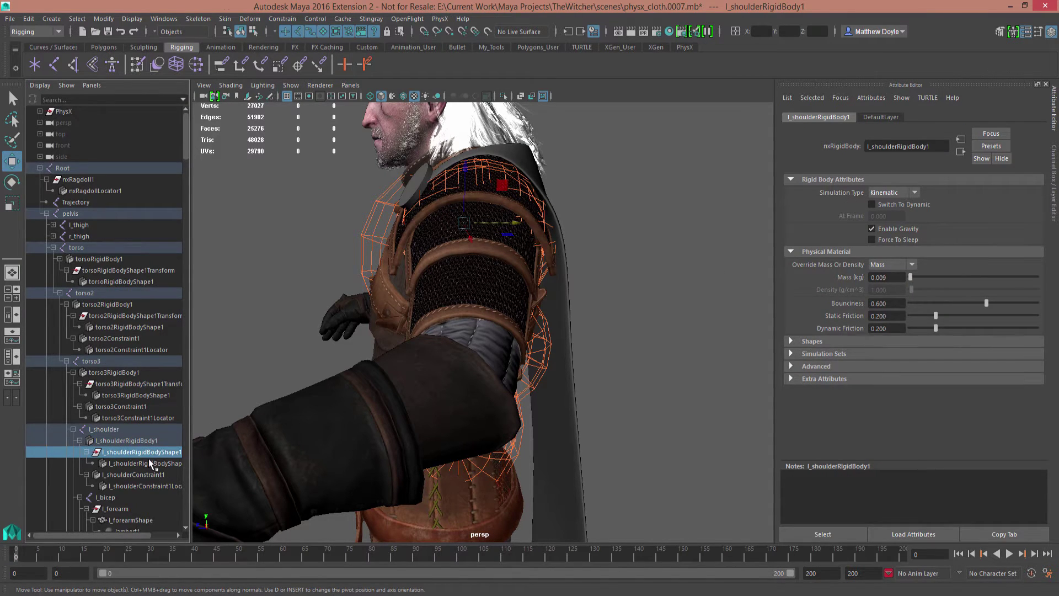
pyautogui.click(149, 463)
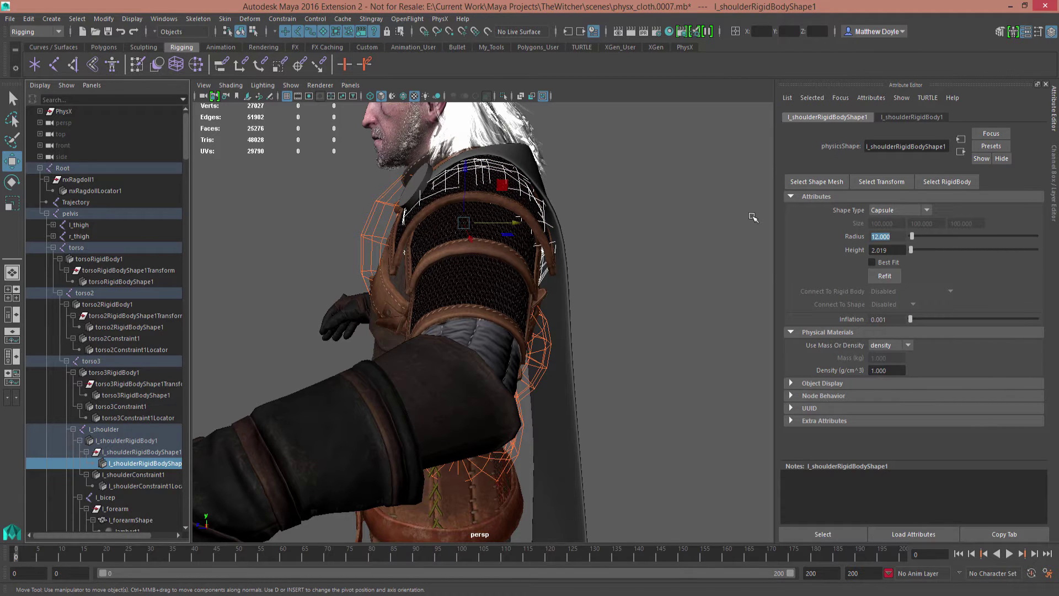
pyautogui.press('Tab')
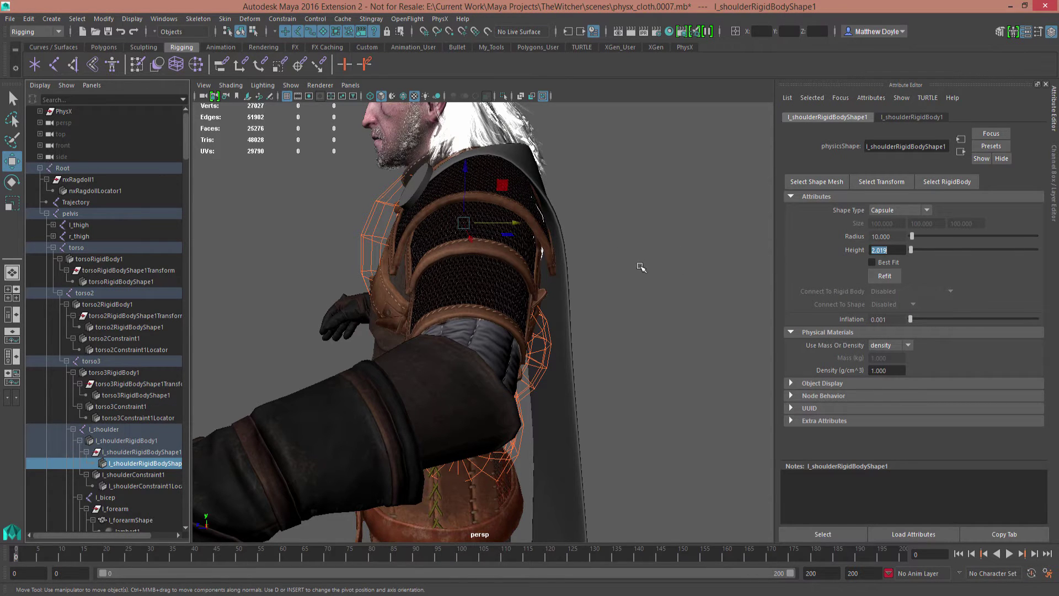
pyautogui.keyDown('alt'); pyautogui.moveTo(641, 267); pyautogui.dragTo(496, 214); pyautogui.keyUp('alt')
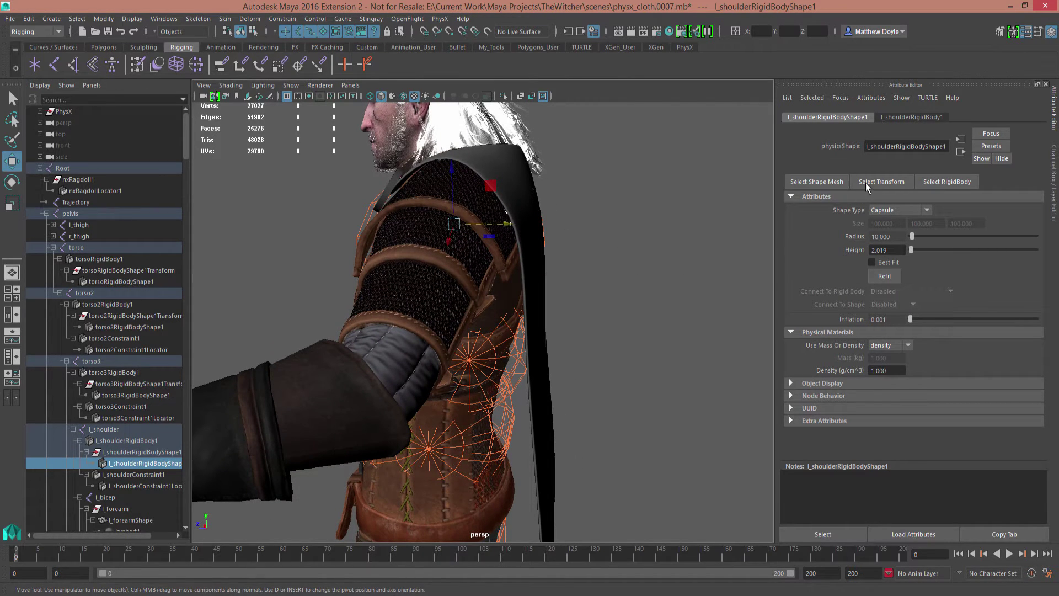
pyautogui.press('Up')
pyautogui.keyDown('alt'); pyautogui.moveTo(605, 241); pyautogui.dragTo(464, 161); pyautogui.keyUp('alt')
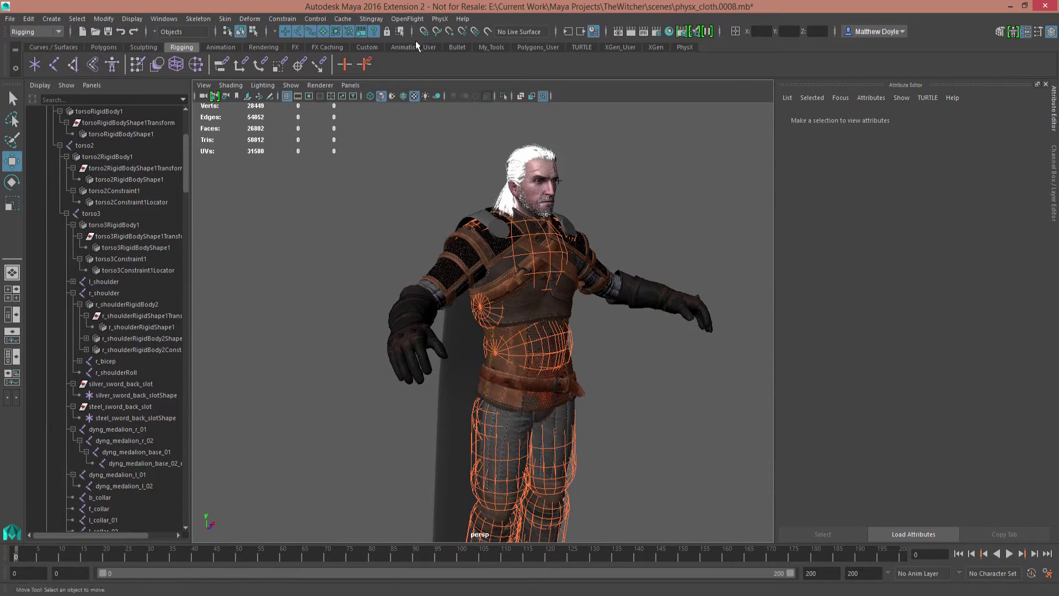
# Play the PhysX simulation, examine the character's back, and rewind the simulation.
pyautogui.click(445, 19)
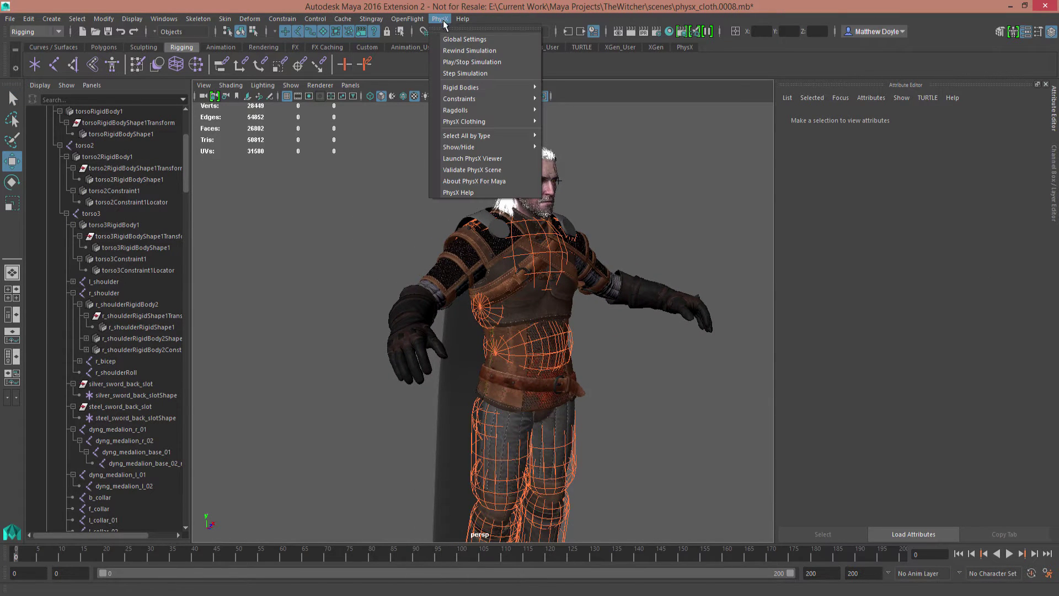
pyautogui.click(450, 63)
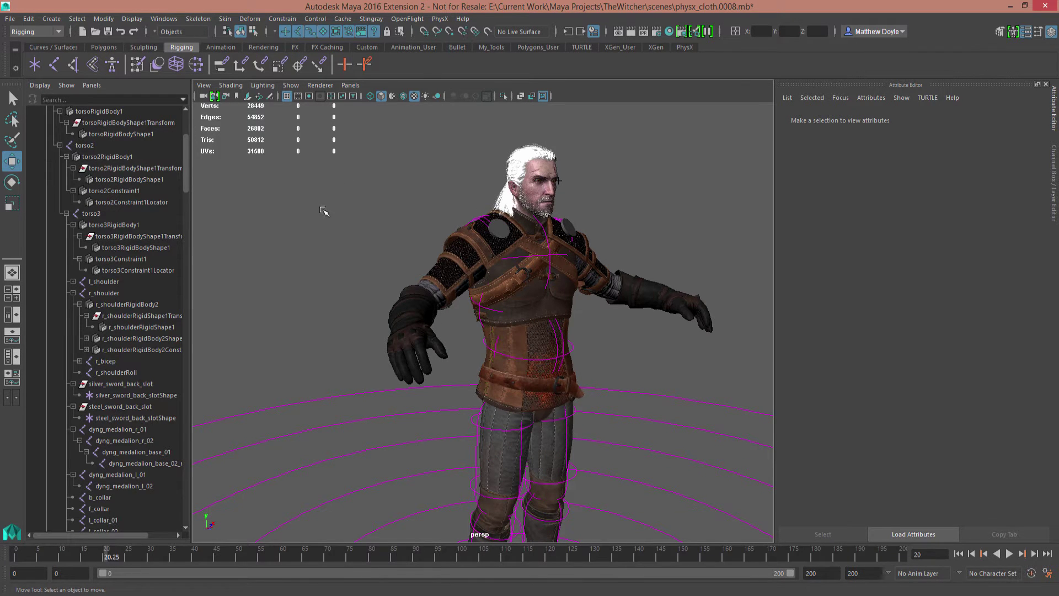
pyautogui.keyDown('alt'); pyautogui.moveTo(326, 225); pyautogui.dragTo(482, 228); pyautogui.keyUp('alt')
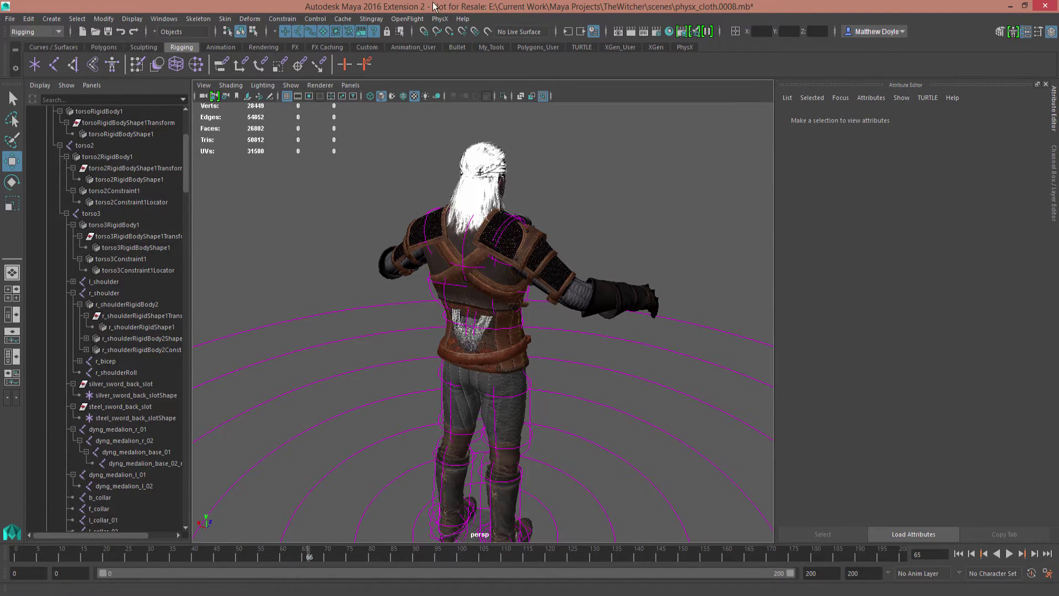
pyautogui.click(440, 18)
pyautogui.click(464, 55)
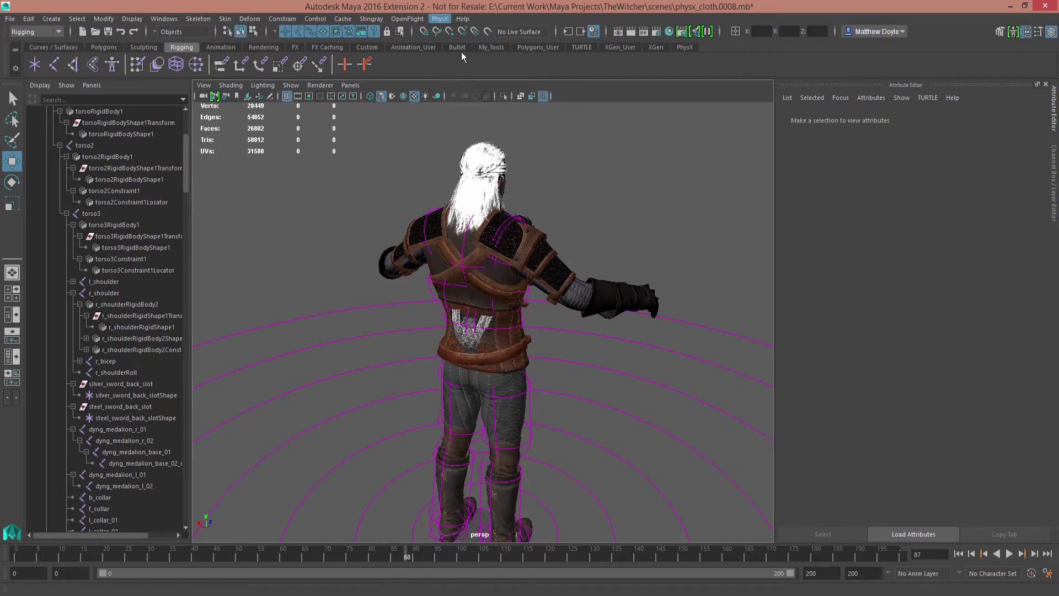
# Select the cape and start painting the vertex behaviors of its capeClothing node.
pyautogui.keyDown('alt'); pyautogui.moveTo(342, 200); pyautogui.dragTo(373, 185, button='middle'); pyautogui.keyUp('alt')
pyautogui.keyDown('alt'); pyautogui.moveTo(374, 184); pyautogui.dragTo(284, 160); pyautogui.keyUp('alt')
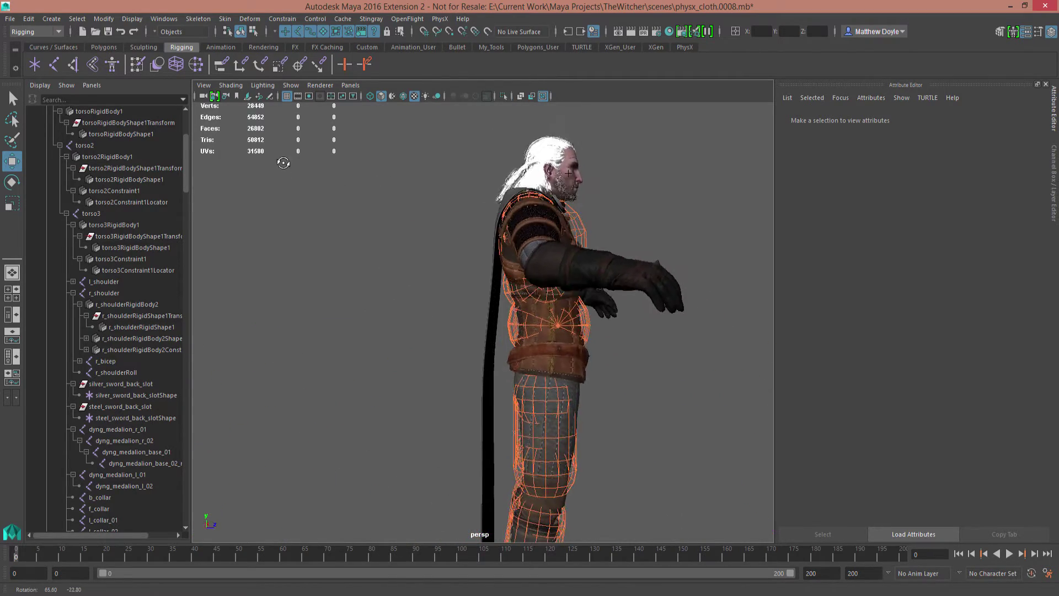
pyautogui.keyDown('alt'); pyautogui.moveTo(336, 202); pyautogui.dragTo(357, 201, button='right'); pyautogui.keyUp('alt')
pyautogui.keyDown('alt'); pyautogui.moveTo(357, 201); pyautogui.dragTo(794, 226); pyautogui.keyUp('alt')
pyautogui.click(508, 148)
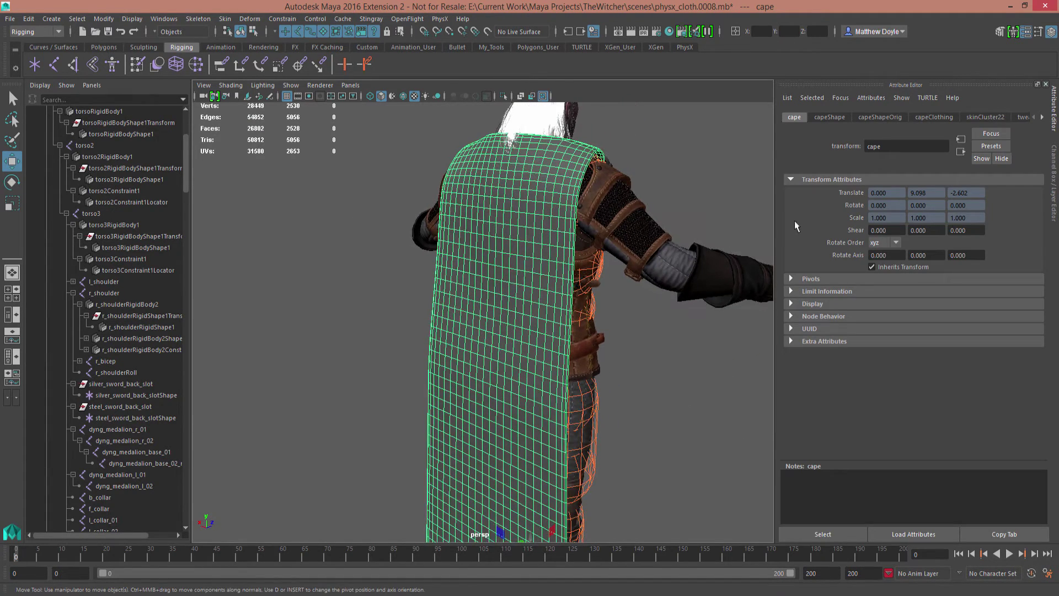
pyautogui.click(927, 118)
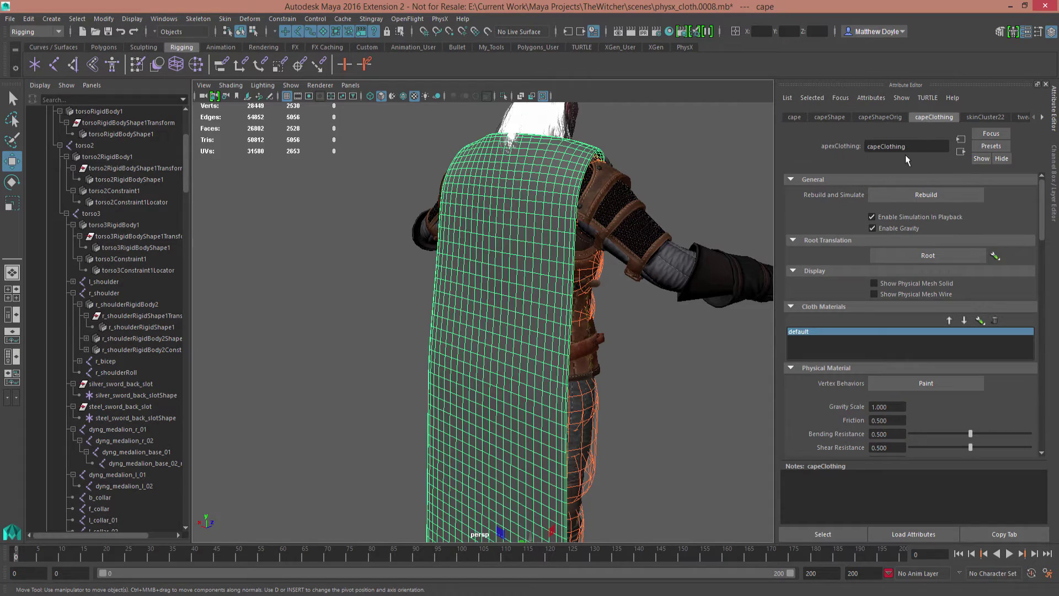
pyautogui.click(936, 381)
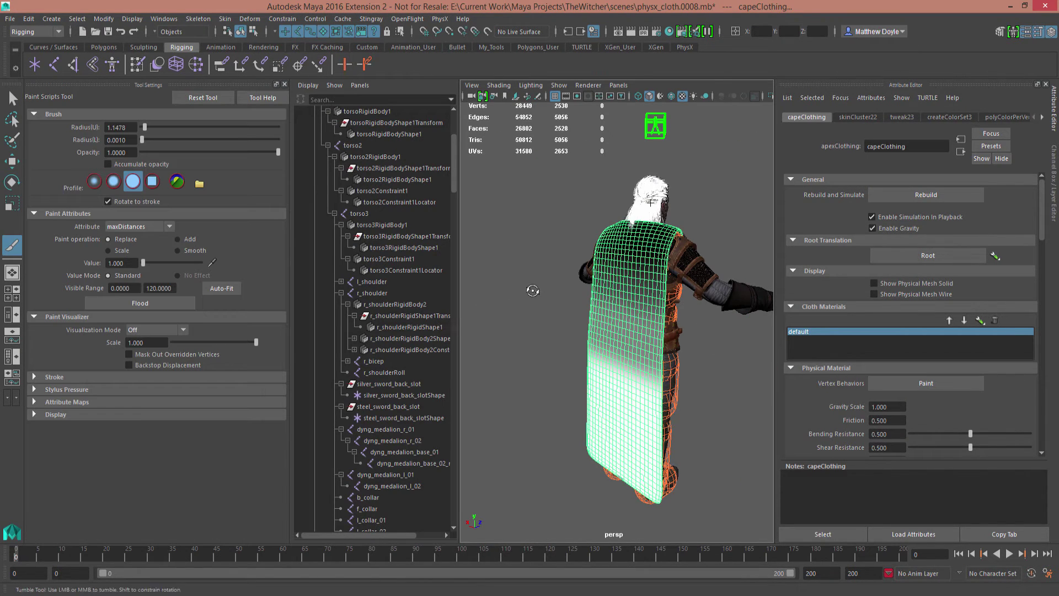
# Close the tool settings and isolate the cape in a single perspective view.
pyautogui.keyDown('alt'); pyautogui.moveTo(532, 290); pyautogui.dragTo(421, 325); pyautogui.keyUp('alt')
pyautogui.keyDown('alt'); pyautogui.moveTo(554, 279); pyautogui.dragTo(569, 311, button='right'); pyautogui.keyUp('alt')
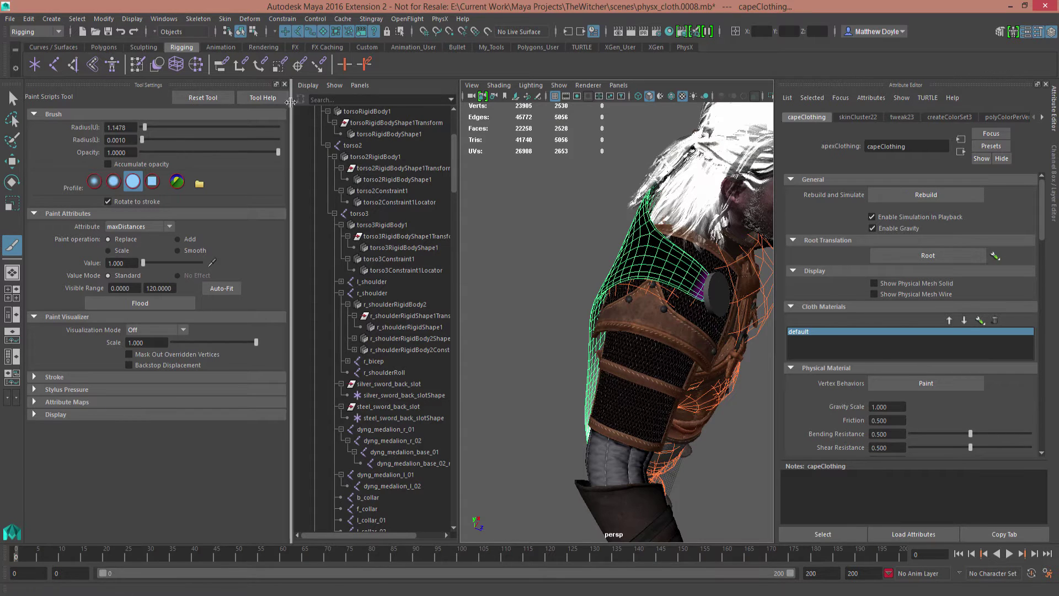
pyautogui.click(284, 85)
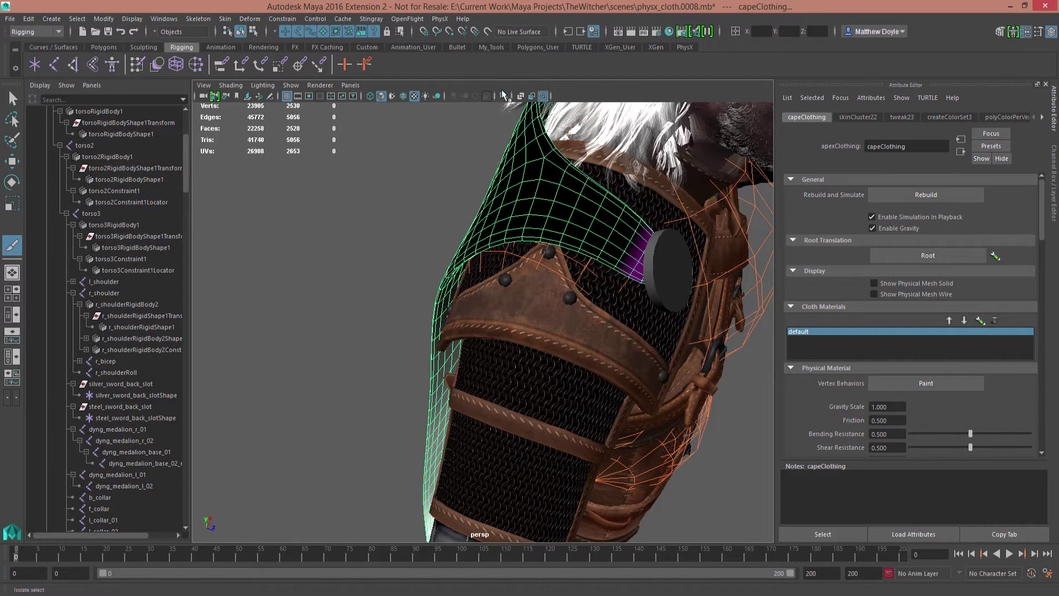
pyautogui.click(504, 97)
pyautogui.keyDown('alt'); pyautogui.moveTo(543, 293); pyautogui.dragTo(426, 272); pyautogui.keyUp('alt')
pyautogui.click(11, 273)
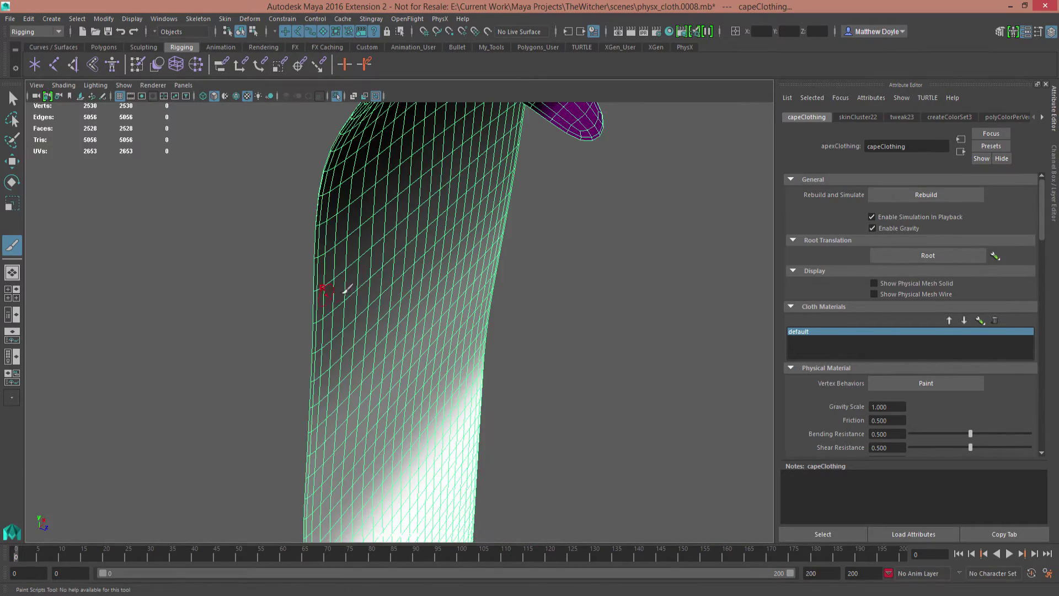
# Resume painting the cape's vertex behaviors with a brush radius of about 2.63, viewing its shoulder ends up close.
pyautogui.click(903, 387)
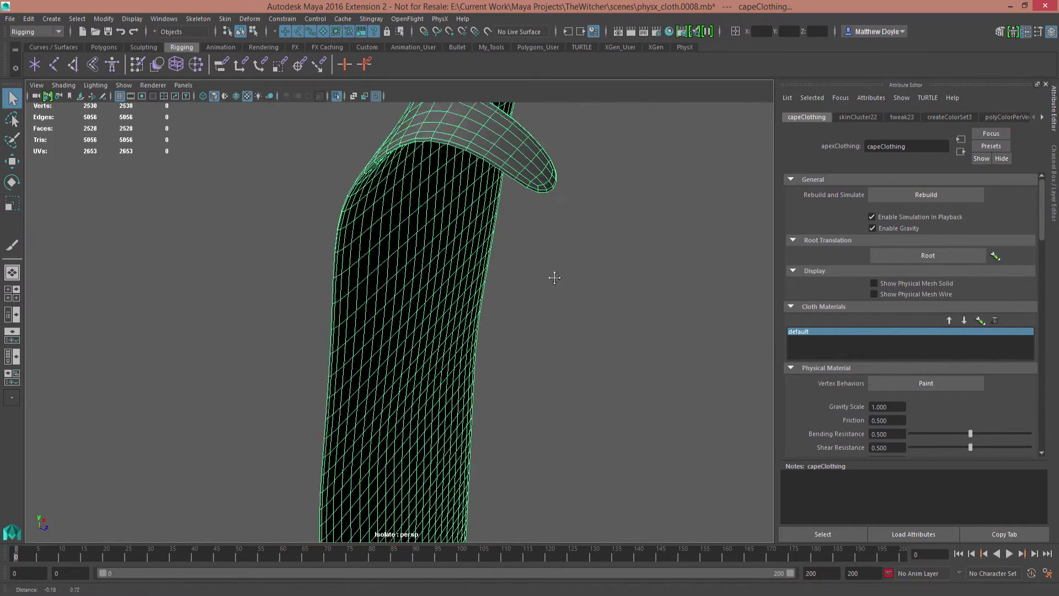
pyautogui.press('Tab')
pyautogui.moveTo(524, 186)
pyautogui.keyDown('alt'); pyautogui.mouseDown()
pyautogui.moveTo(422, 247)
pyautogui.moveTo(424, 283)
pyautogui.moveTo(548, 255)
pyautogui.moveTo(538, 243)
pyautogui.moveTo(597, 205)
pyautogui.moveTo(539, 270)
pyautogui.moveTo(563, 193)
pyautogui.moveTo(539, 267)
pyautogui.moveTo(583, 236)
pyautogui.moveTo(548, 300)
pyautogui.moveTo(538, 289)
pyautogui.moveTo(574, 208)
pyautogui.moveTo(586, 235)
pyautogui.mouseUp(); pyautogui.keyUp('alt')
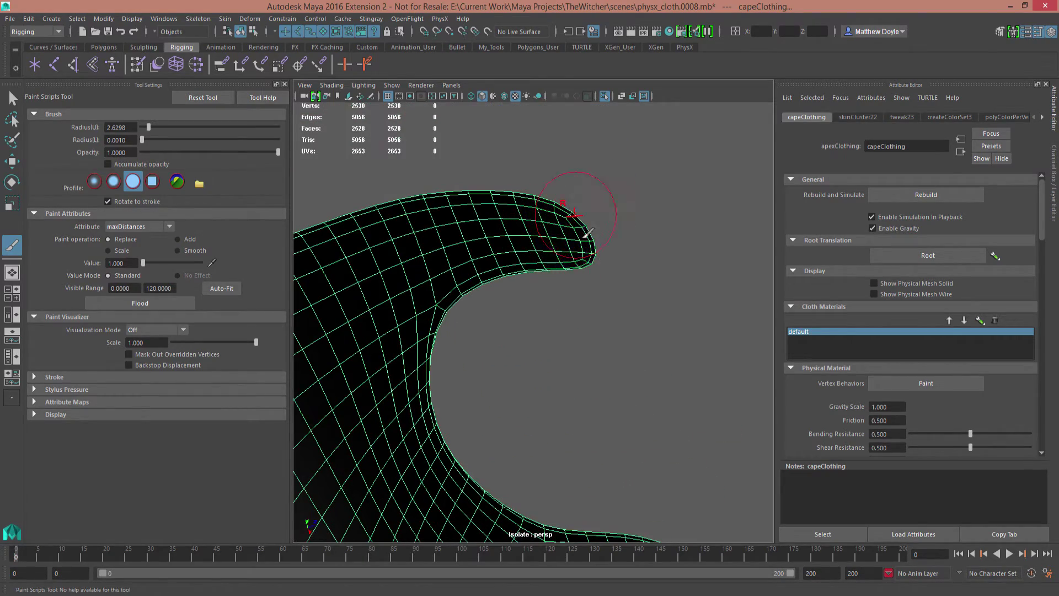
pyautogui.moveTo(570, 369)
pyautogui.keyDown('alt'); pyautogui.mouseDown()
pyautogui.moveTo(442, 407)
pyautogui.moveTo(614, 407)
pyautogui.moveTo(530, 406)
pyautogui.mouseUp(); pyautogui.keyUp('alt')
pyautogui.keyDown('alt'); pyautogui.moveTo(461, 381); pyautogui.dragTo(461, 348, button='middle'); pyautogui.keyUp('alt')
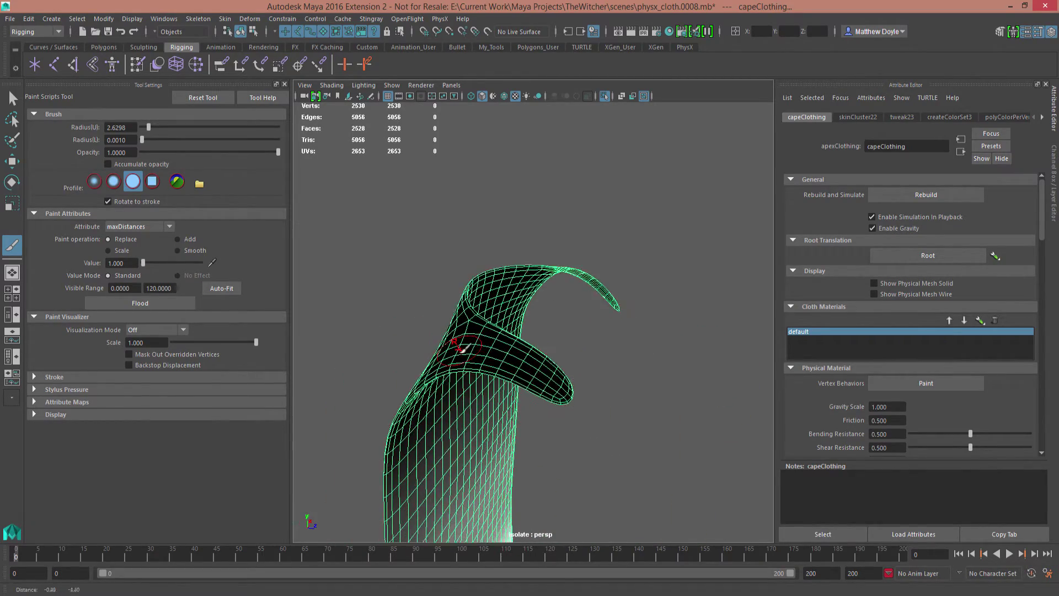
pyautogui.keyDown('alt'); pyautogui.moveTo(461, 347); pyautogui.dragTo(454, 336, button='right'); pyautogui.keyUp('alt')
# Switch the painted cape attribute to latchToNearest.
pyautogui.click(138, 226)
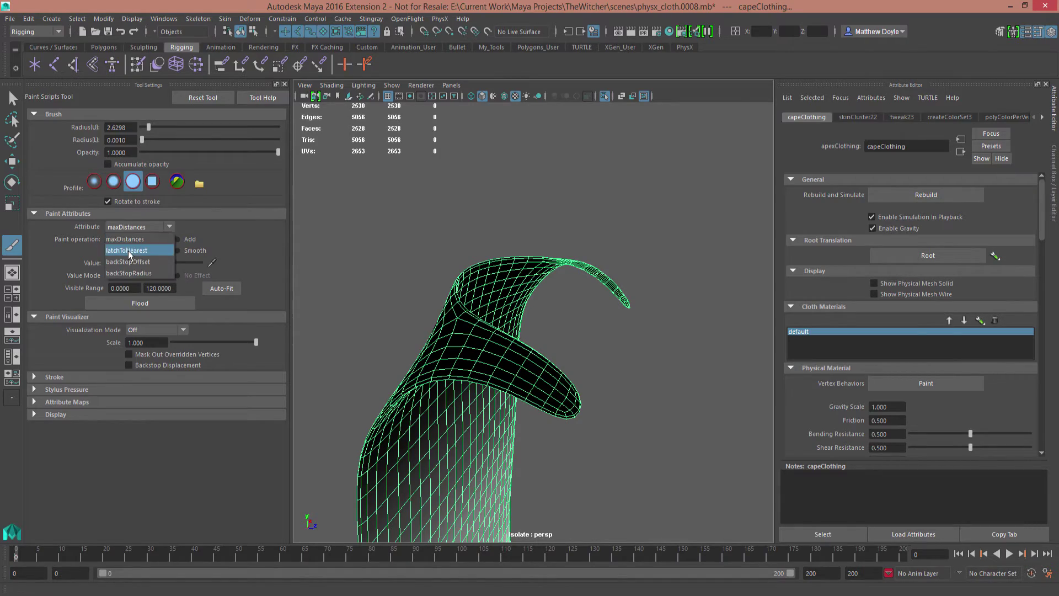
pyautogui.click(130, 252)
pyautogui.moveTo(510, 353)
pyautogui.keyDown('alt'); pyautogui.mouseDown()
pyautogui.moveTo(551, 308)
pyautogui.moveTo(402, 317)
pyautogui.moveTo(389, 303)
pyautogui.mouseUp(); pyautogui.keyUp('alt')
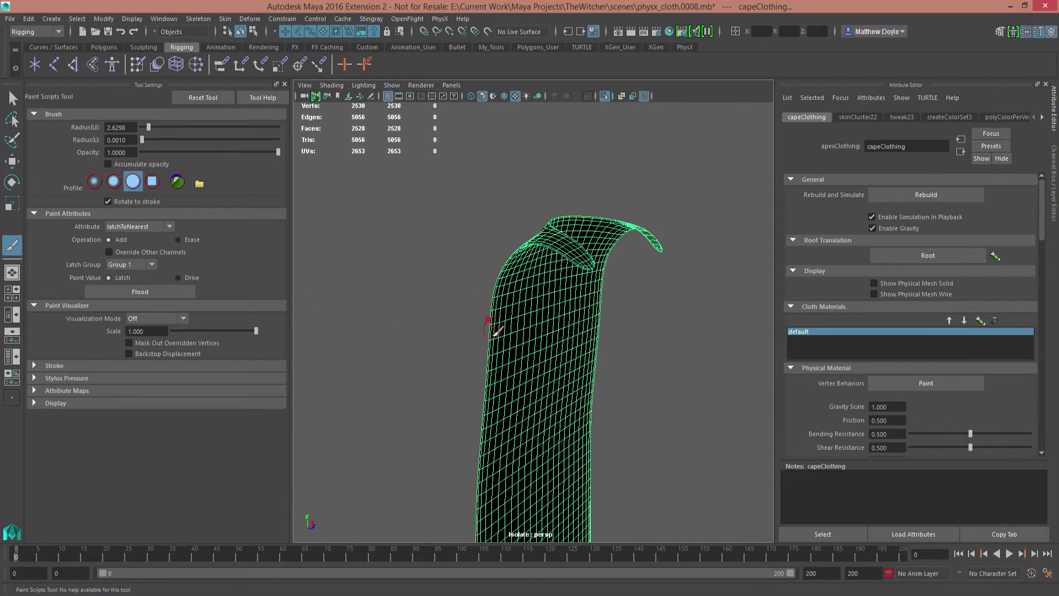
# Paint Group 1 latching over the outer face of the cape's back down to the hem, using a brush radius of about 7.8.
pyautogui.keyDown('alt'); pyautogui.moveTo(495, 330); pyautogui.dragTo(520, 313); pyautogui.keyUp('alt')
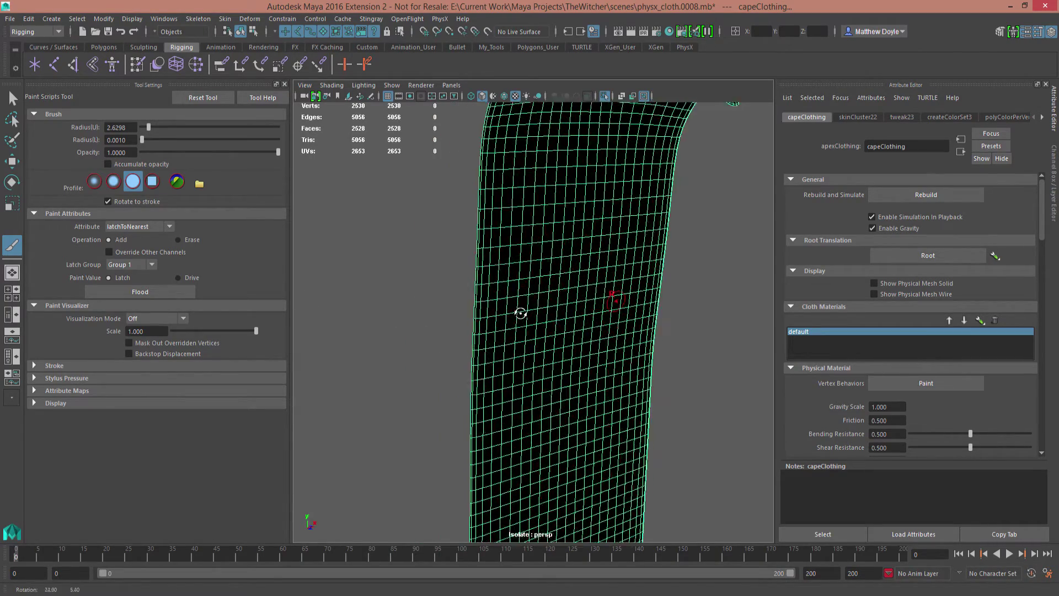
pyautogui.keyDown('alt'); pyautogui.moveTo(520, 313); pyautogui.dragTo(540, 276, button='right'); pyautogui.keyUp('alt')
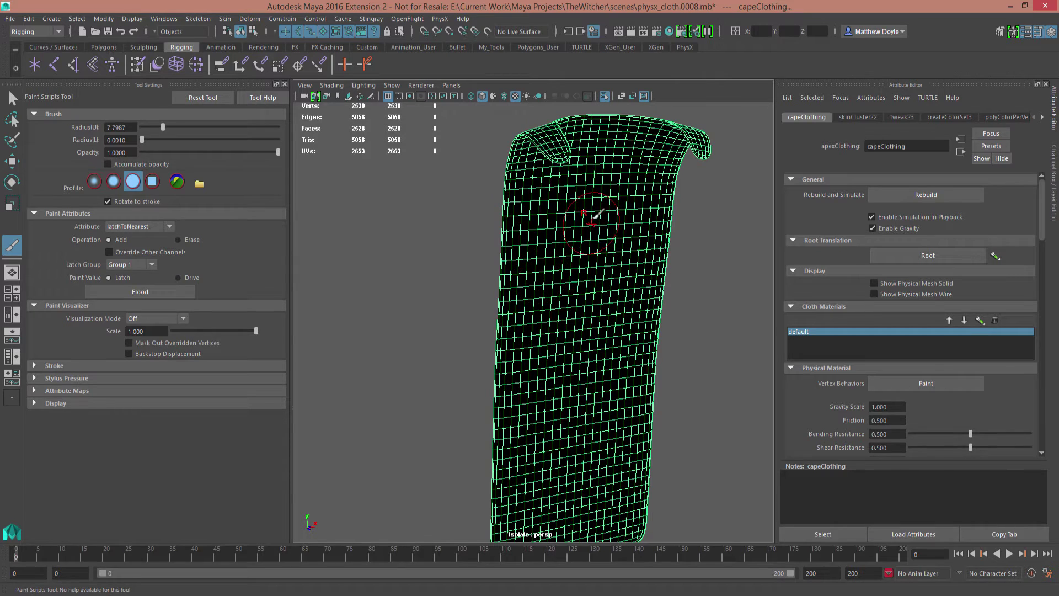
pyautogui.moveTo(590, 221)
pyautogui.mouseDown()
pyautogui.moveTo(548, 303)
pyautogui.moveTo(544, 246)
pyautogui.moveTo(587, 339)
pyautogui.mouseUp()
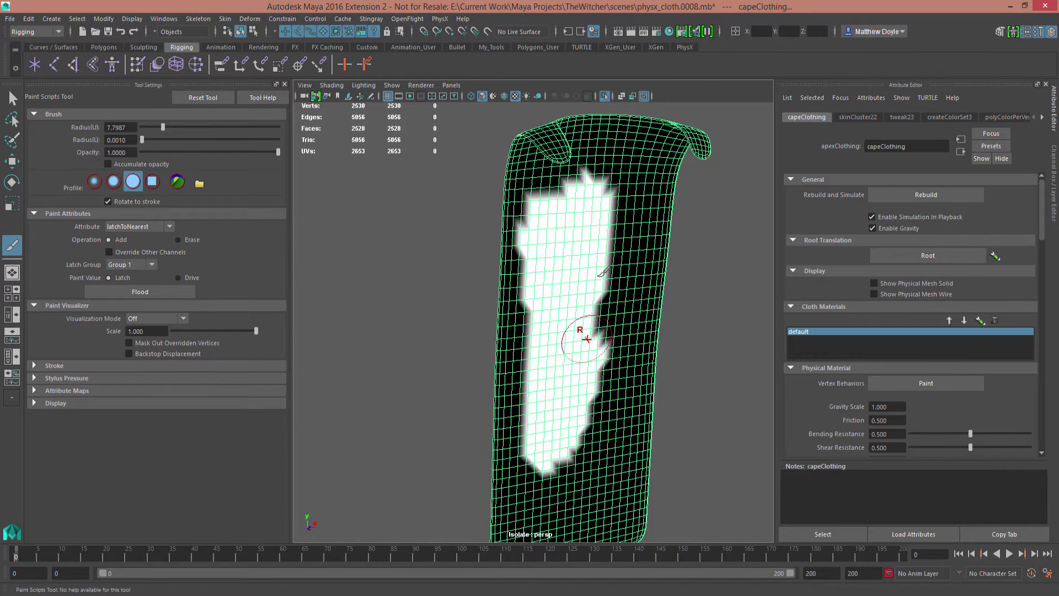
pyautogui.moveTo(598, 276)
pyautogui.mouseDown()
pyautogui.moveTo(621, 158)
pyautogui.moveTo(607, 394)
pyautogui.mouseUp()
pyautogui.keyDown('alt'); pyautogui.moveTo(606, 395); pyautogui.dragTo(599, 312, button='middle'); pyautogui.keyUp('alt')
pyautogui.moveTo(581, 274)
pyautogui.mouseDown()
pyautogui.moveTo(577, 418)
pyautogui.moveTo(537, 436)
pyautogui.moveTo(544, 373)
pyautogui.moveTo(524, 217)
pyautogui.moveTo(520, 491)
pyautogui.moveTo(615, 472)
pyautogui.moveTo(618, 334)
pyautogui.moveTo(569, 458)
pyautogui.moveTo(609, 397)
pyautogui.mouseUp()
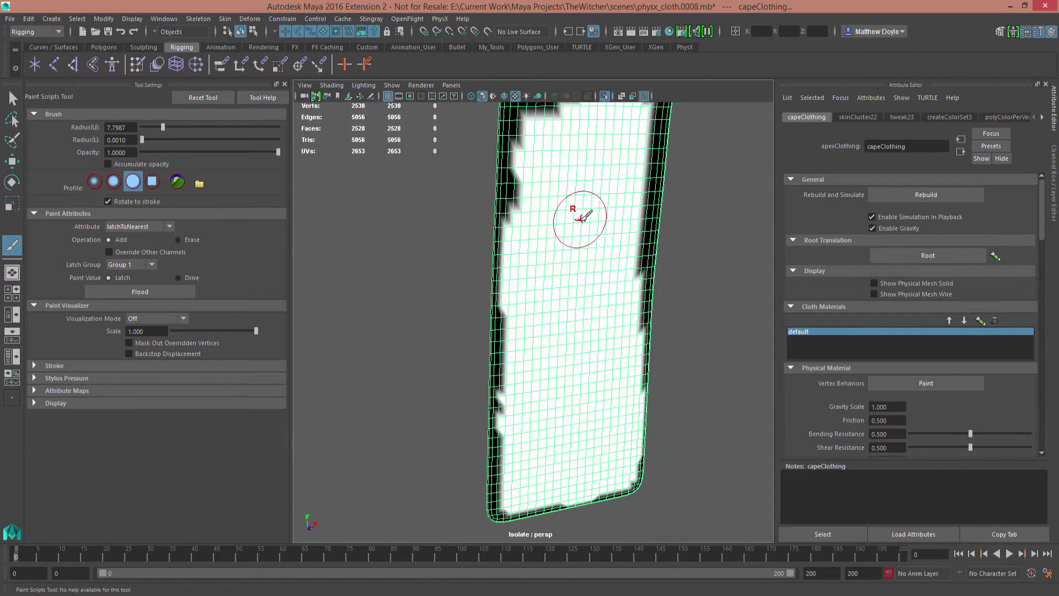
# Extend the latch painting across the cape's upper back, up toward the neckline and the base of both shoulder straps.
pyautogui.keyDown('alt'); pyautogui.moveTo(580, 219); pyautogui.dragTo(582, 362, button='middle'); pyautogui.keyUp('alt')
pyautogui.keyDown('alt'); pyautogui.moveTo(581, 362); pyautogui.dragTo(557, 353); pyautogui.keyUp('alt')
pyautogui.keyDown('alt'); pyautogui.moveTo(557, 353); pyautogui.dragTo(590, 340, button='right'); pyautogui.keyUp('alt')
pyautogui.moveTo(588, 280)
pyautogui.mouseDown()
pyautogui.moveTo(667, 259)
pyautogui.moveTo(574, 246)
pyautogui.moveTo(562, 419)
pyautogui.moveTo(605, 386)
pyautogui.mouseUp()
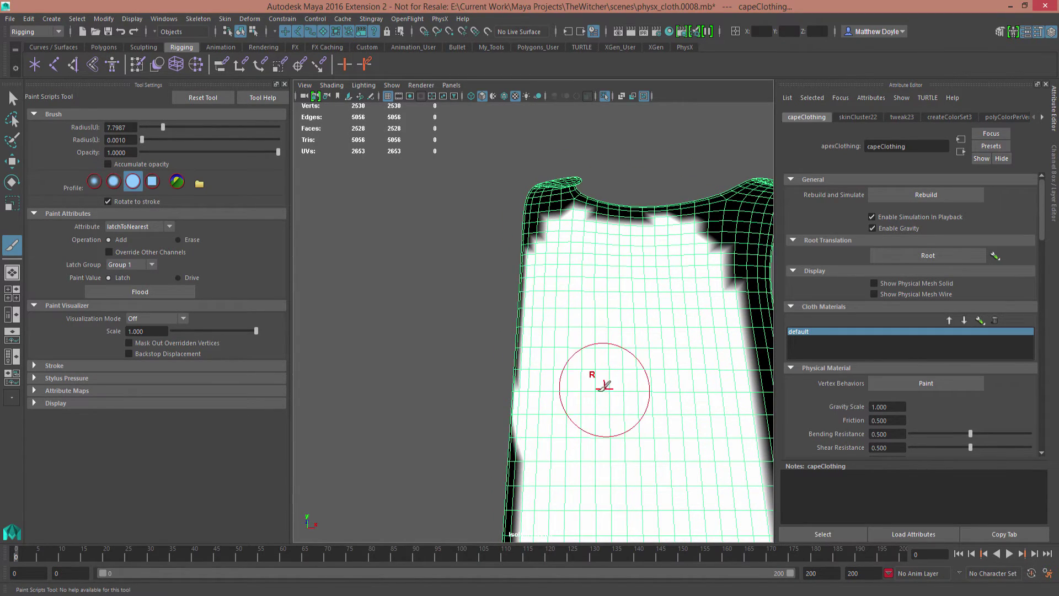
pyautogui.moveTo(601, 389)
pyautogui.keyDown('alt'); pyautogui.mouseDown(button='middle')
pyautogui.moveTo(485, 328)
pyautogui.moveTo(490, 347)
pyautogui.mouseUp(button='middle'); pyautogui.keyUp('alt')
pyautogui.moveTo(593, 232)
pyautogui.mouseDown()
pyautogui.moveTo(623, 228)
pyautogui.moveTo(633, 271)
pyautogui.moveTo(616, 342)
pyautogui.moveTo(638, 489)
pyautogui.mouseUp()
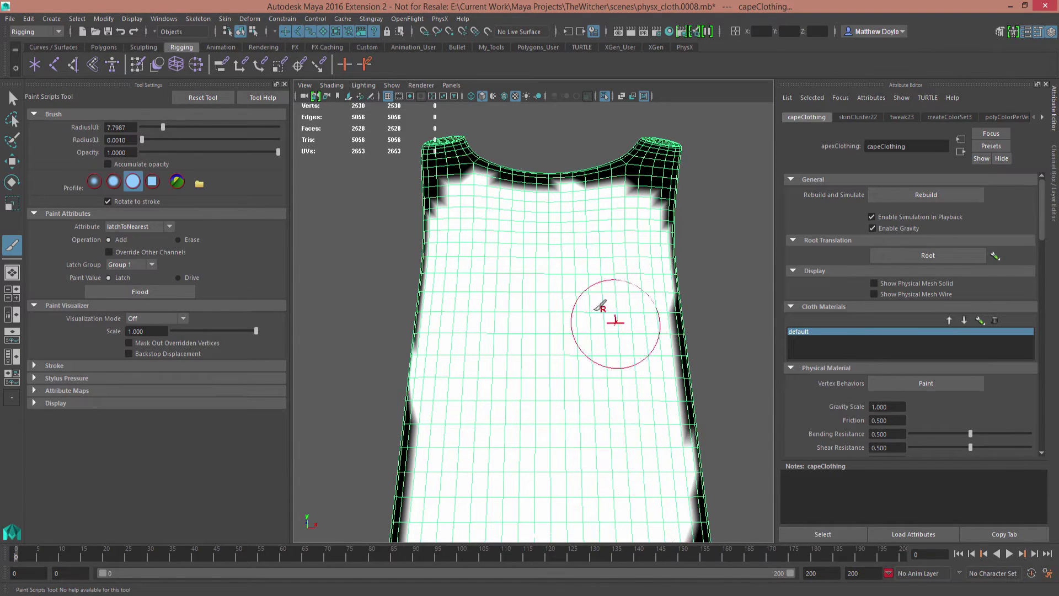
pyautogui.keyDown('alt'); pyautogui.moveTo(596, 310); pyautogui.dragTo(603, 265); pyautogui.keyUp('alt')
pyautogui.keyDown('alt'); pyautogui.moveTo(611, 220); pyautogui.dragTo(574, 278, button='middle'); pyautogui.keyUp('alt')
pyautogui.keyDown('alt'); pyautogui.moveTo(574, 278); pyautogui.dragTo(629, 303, button='right'); pyautogui.keyUp('alt')
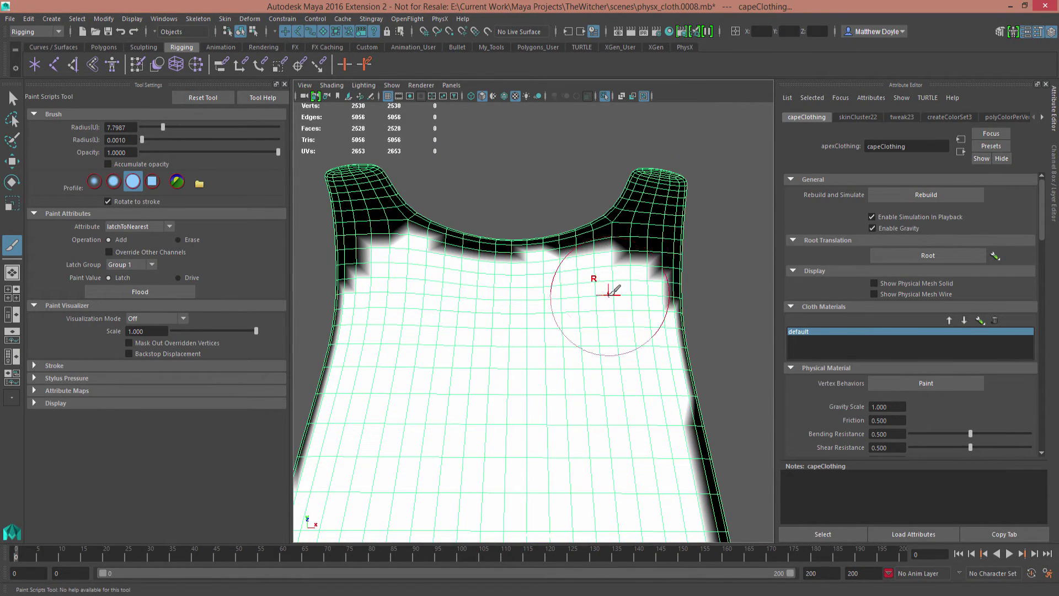
pyautogui.moveTo(609, 293); pyautogui.dragTo(598, 279)
# Paint latching onto the shoulder straps and along the neckline with a smaller brush radius of about 3.0.
pyautogui.keyDown('alt'); pyautogui.moveTo(611, 256); pyautogui.dragTo(554, 302, button='middle'); pyautogui.keyUp('alt')
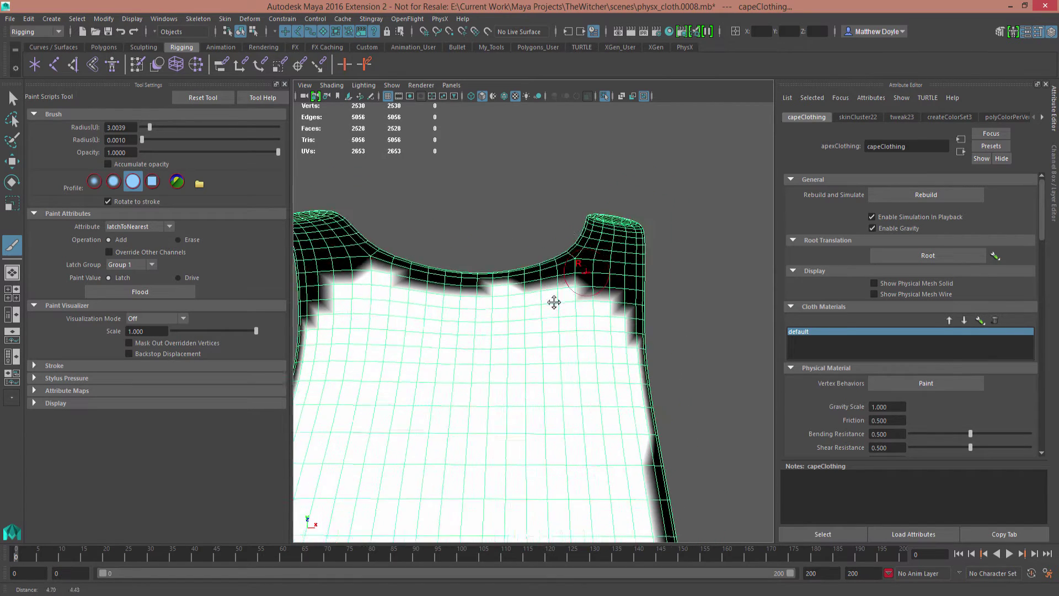
pyautogui.keyDown('alt'); pyautogui.moveTo(554, 303); pyautogui.dragTo(582, 322, button='right'); pyautogui.keyUp('alt')
pyautogui.moveTo(581, 322)
pyautogui.keyDown('alt'); pyautogui.mouseDown()
pyautogui.moveTo(610, 243)
pyautogui.moveTo(610, 379)
pyautogui.moveTo(579, 308)
pyautogui.moveTo(497, 367)
pyautogui.moveTo(644, 289)
pyautogui.moveTo(461, 220)
pyautogui.moveTo(498, 251)
pyautogui.moveTo(451, 362)
pyautogui.mouseUp(); pyautogui.keyUp('alt')
pyautogui.click(606, 291)
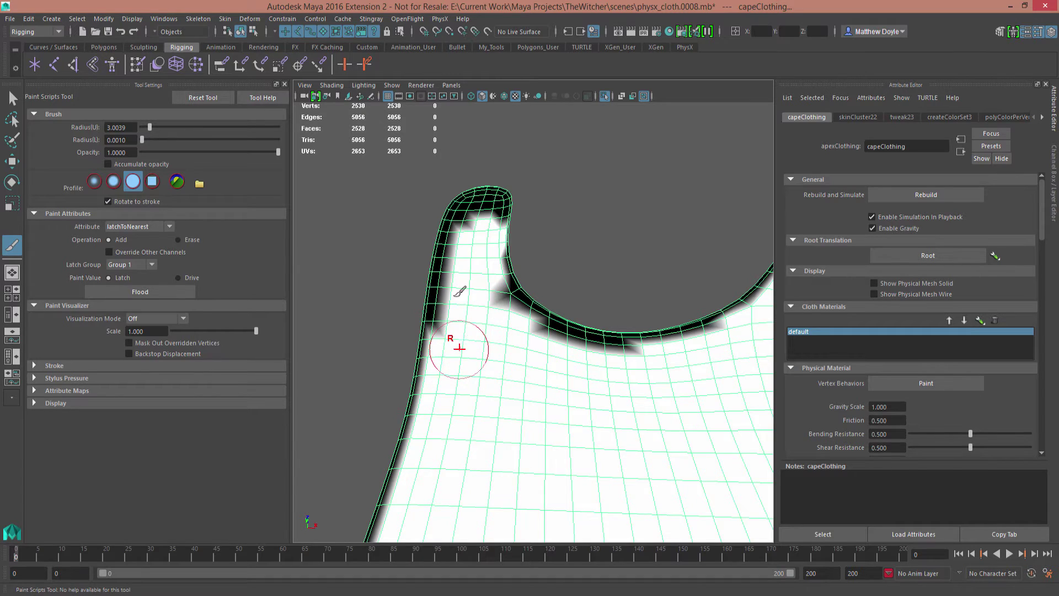
pyautogui.keyDown('alt'); pyautogui.moveTo(455, 296); pyautogui.dragTo(430, 232); pyautogui.keyUp('alt')
pyautogui.keyDown('alt'); pyautogui.moveTo(454, 241); pyautogui.dragTo(484, 279, button='right'); pyautogui.keyUp('alt')
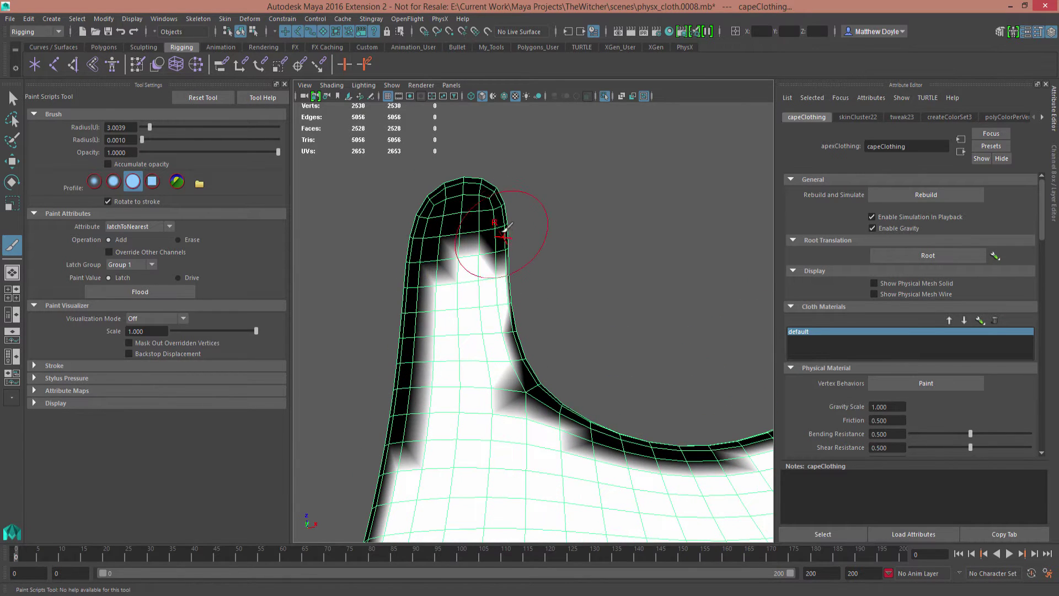
pyautogui.moveTo(454, 256)
pyautogui.mouseDown()
pyautogui.moveTo(471, 208)
pyautogui.moveTo(524, 232)
pyautogui.moveTo(491, 310)
pyautogui.mouseUp()
pyautogui.keyDown('alt'); pyautogui.moveTo(492, 309); pyautogui.dragTo(504, 444, button='middle'); pyautogui.keyUp('alt')
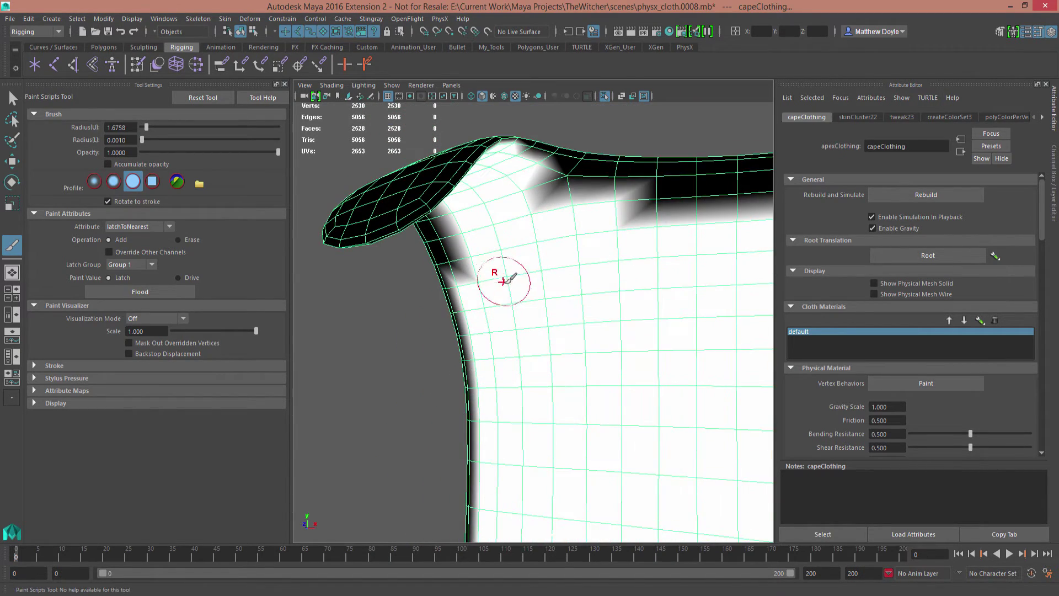
# Paint latching over one shoulder strap's end and down its outer edge, reducing the brush radius to about 1.68 and about 1.31.
pyautogui.moveTo(504, 281)
pyautogui.keyDown('alt'); pyautogui.mouseDown()
pyautogui.moveTo(490, 260)
pyautogui.moveTo(503, 234)
pyautogui.moveTo(439, 267)
pyautogui.moveTo(439, 236)
pyautogui.moveTo(463, 247)
pyautogui.moveTo(473, 221)
pyautogui.mouseUp(); pyautogui.keyUp('alt')
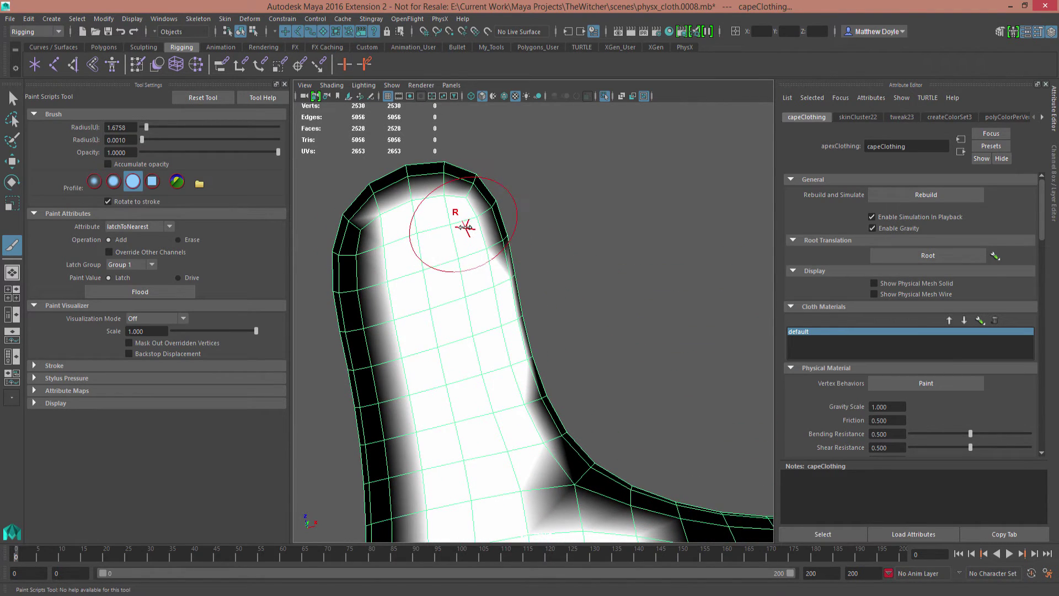
pyautogui.moveTo(397, 237)
pyautogui.mouseDown()
pyautogui.moveTo(380, 297)
pyautogui.moveTo(413, 464)
pyautogui.mouseUp()
pyautogui.keyDown('alt'); pyautogui.moveTo(391, 370); pyautogui.dragTo(405, 298, button='middle'); pyautogui.keyUp('alt')
pyautogui.moveTo(404, 296); pyautogui.dragTo(415, 473)
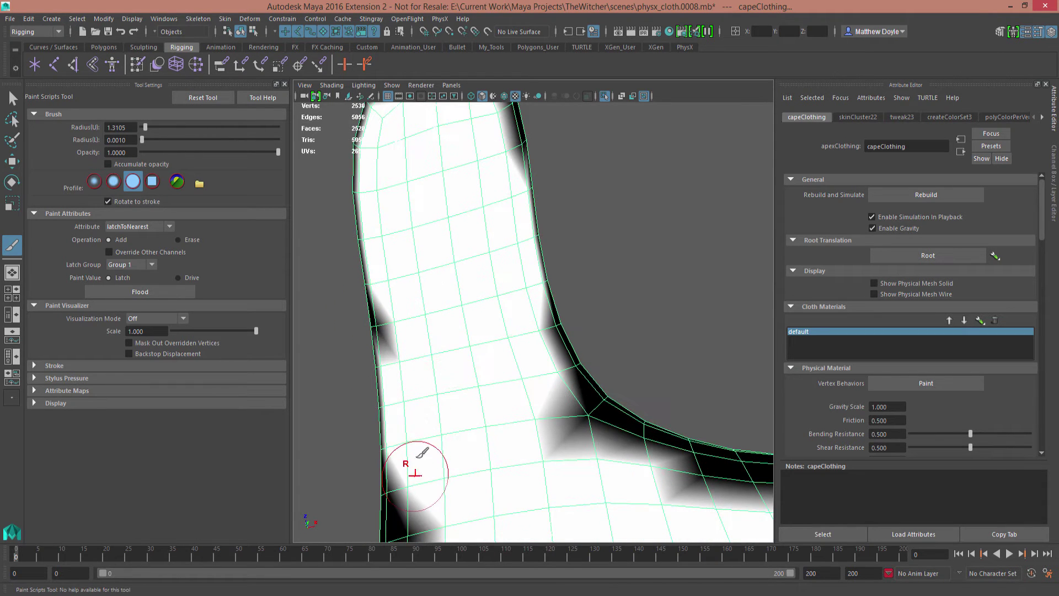
pyautogui.keyDown('alt'); pyautogui.moveTo(531, 302); pyautogui.dragTo(540, 242, button='middle'); pyautogui.keyUp('alt')
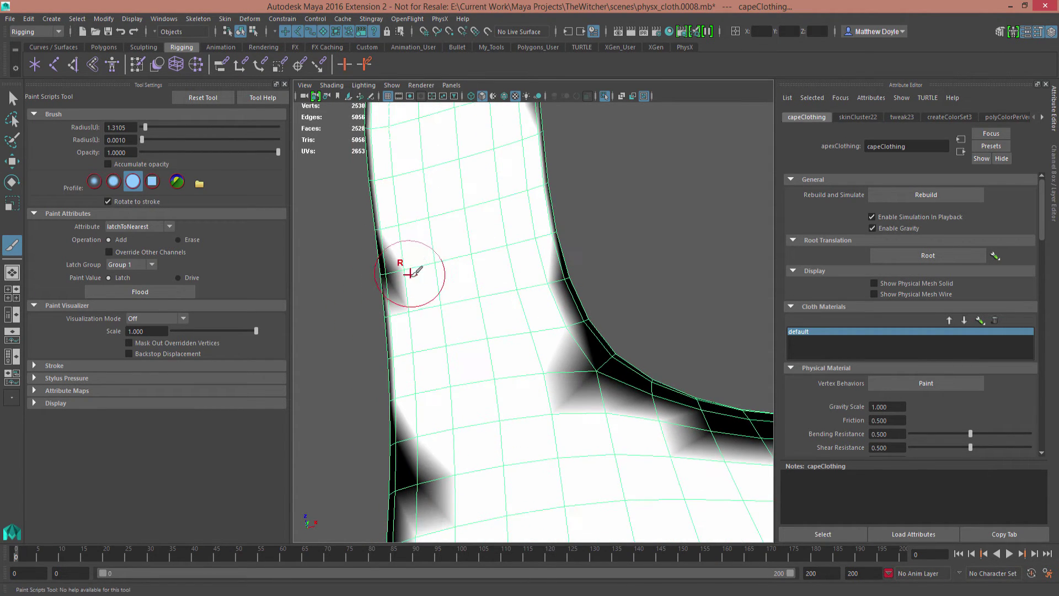
pyautogui.moveTo(409, 273); pyautogui.dragTo(413, 262)
pyautogui.keyDown('alt'); pyautogui.moveTo(495, 375); pyautogui.dragTo(505, 304, button='middle'); pyautogui.keyUp('alt')
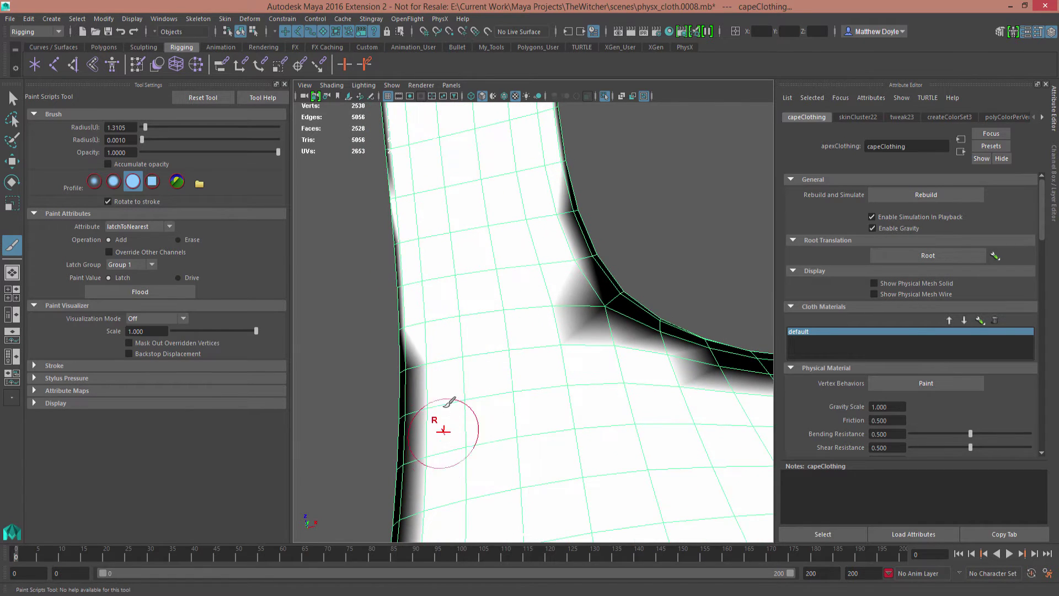
# Fill in the unlatched vertices along the inner curve where that shoulder strap meets the neckline.
pyautogui.moveTo(444, 351); pyautogui.dragTo(598, 329)
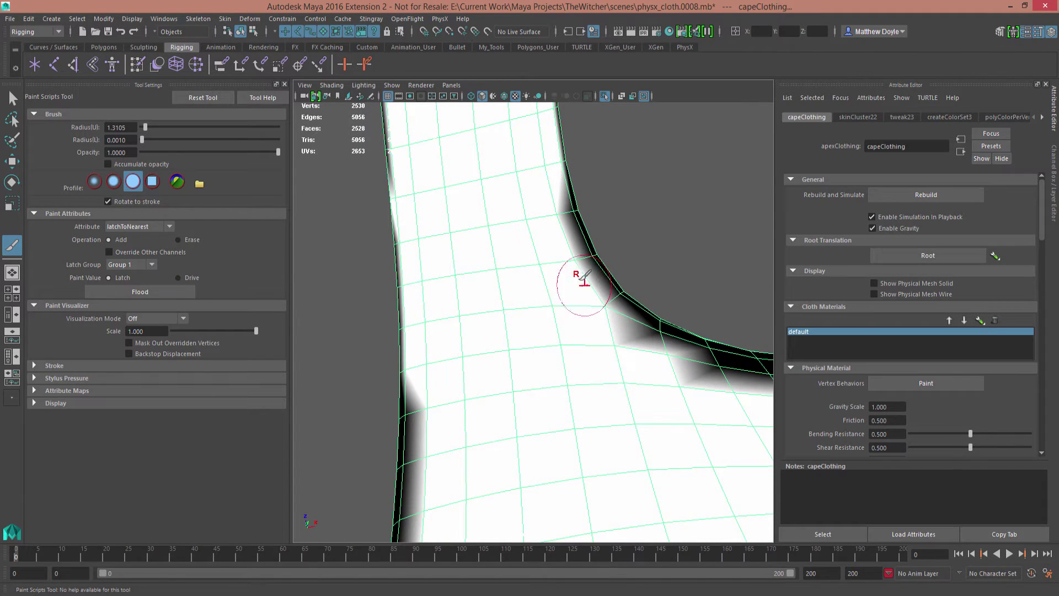
pyautogui.moveTo(585, 278); pyautogui.dragTo(548, 209)
pyautogui.keyDown('alt'); pyautogui.moveTo(562, 331); pyautogui.dragTo(502, 319, button='middle'); pyautogui.keyUp('alt')
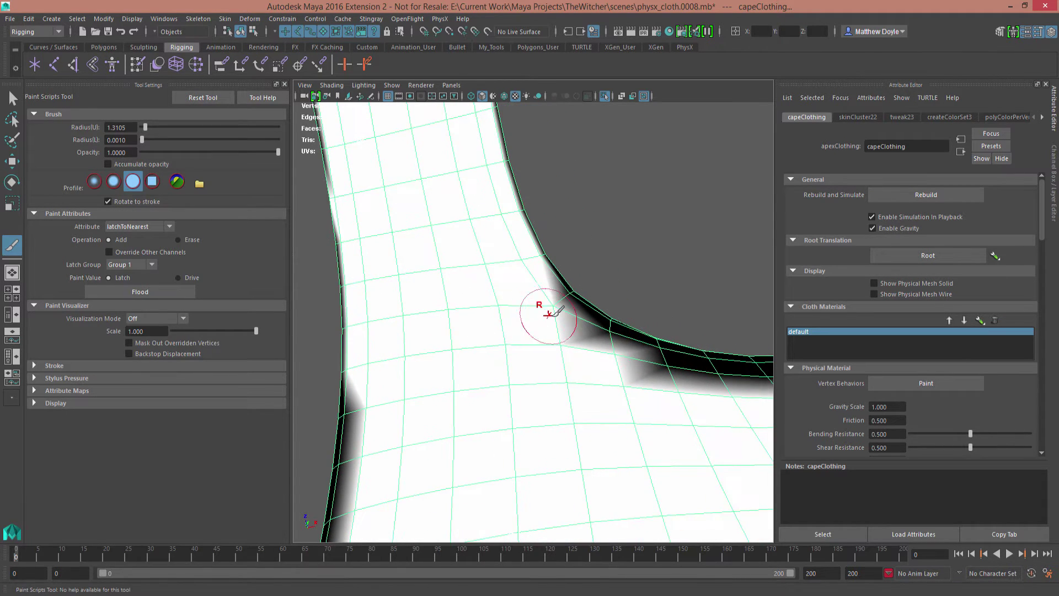
pyautogui.moveTo(553, 304); pyautogui.dragTo(621, 353)
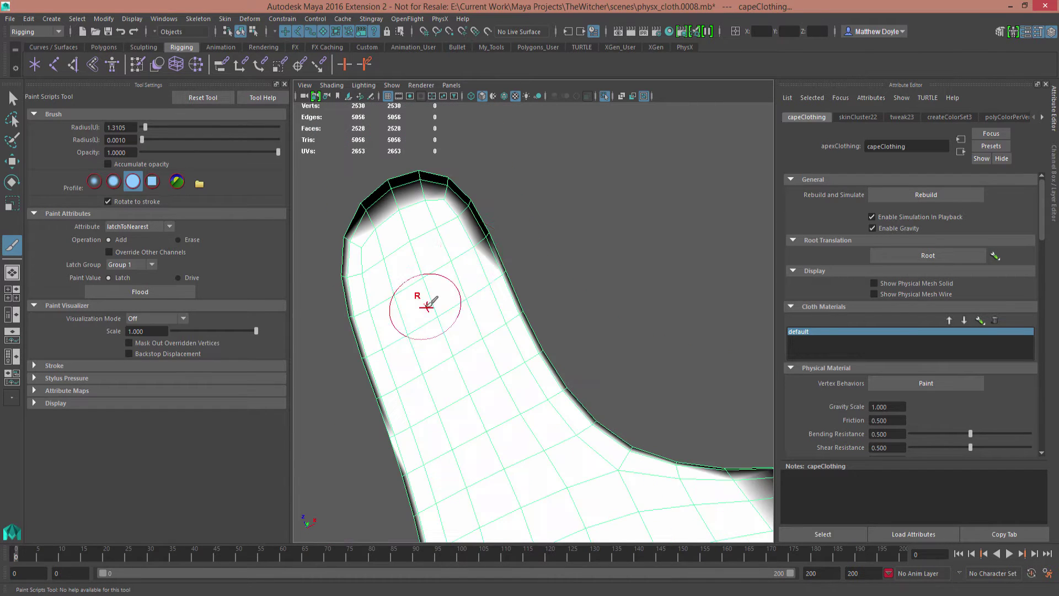
# Paint the remaining unlatched rim around the rounded tip of the same shoulder strap.
pyautogui.moveTo(478, 250)
pyautogui.keyDown('alt'); pyautogui.mouseDown()
pyautogui.moveTo(468, 263)
pyautogui.moveTo(428, 266)
pyautogui.mouseUp(); pyautogui.keyUp('alt')
pyautogui.moveTo(428, 266)
pyautogui.keyDown('alt'); pyautogui.mouseDown(button='middle')
pyautogui.moveTo(481, 293)
pyautogui.moveTo(533, 298)
pyautogui.mouseUp(button='middle'); pyautogui.keyUp('alt')
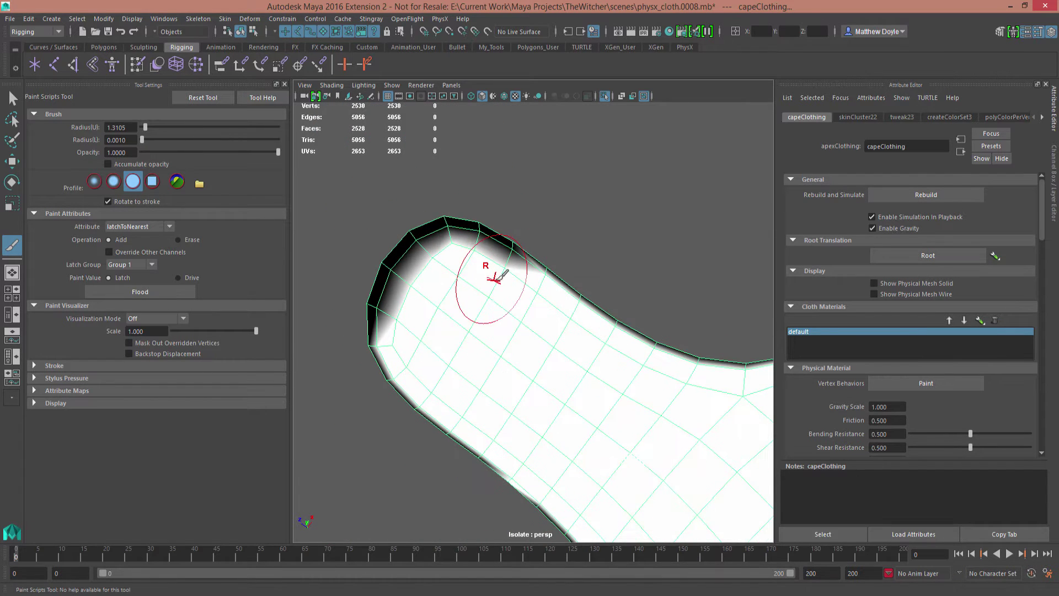
pyautogui.moveTo(452, 265)
pyautogui.keyDown('alt'); pyautogui.mouseDown()
pyautogui.moveTo(480, 338)
pyautogui.moveTo(521, 382)
pyautogui.moveTo(530, 364)
pyautogui.moveTo(526, 278)
pyautogui.mouseUp(); pyautogui.keyUp('alt')
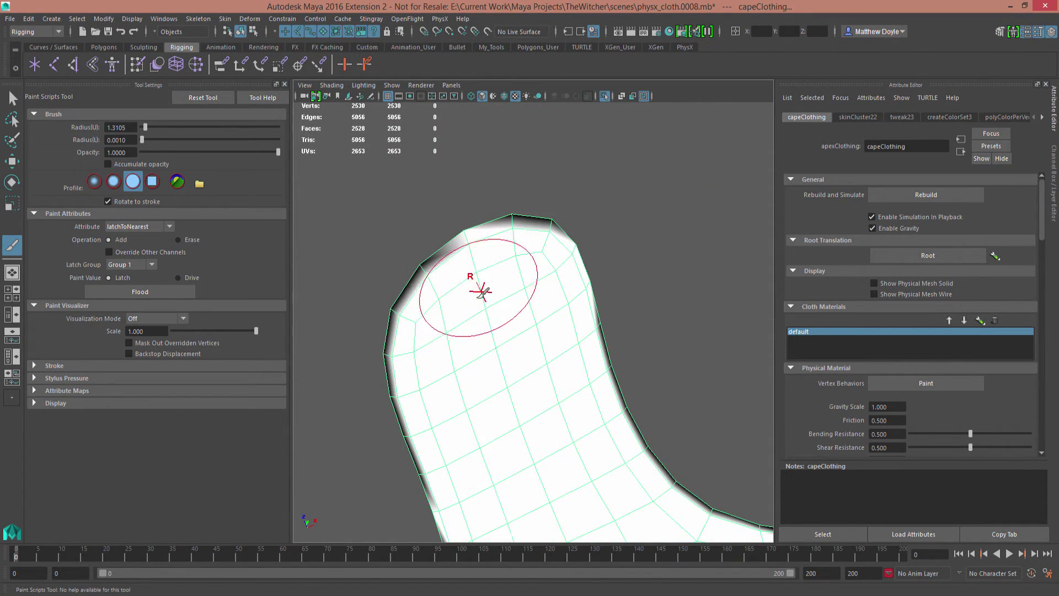
pyautogui.keyDown('alt'); pyautogui.moveTo(474, 308); pyautogui.dragTo(501, 311); pyautogui.keyUp('alt')
pyautogui.keyDown('alt'); pyautogui.moveTo(501, 311); pyautogui.dragTo(660, 310, button='middle'); pyautogui.keyUp('alt')
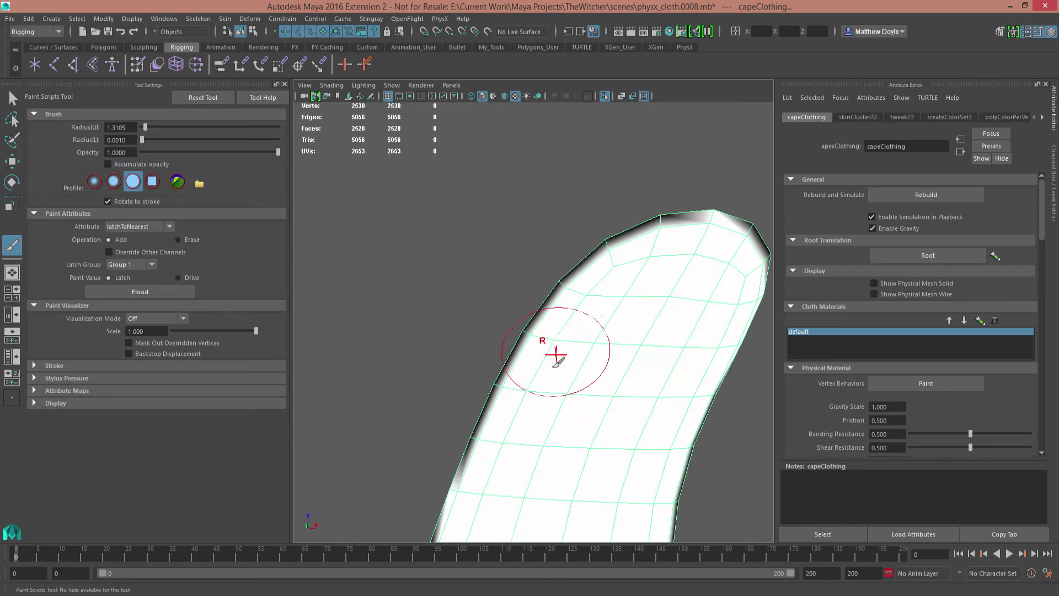
# Continue the latch painting along the cape's outer edge below that shoulder strap.
pyautogui.keyDown('alt'); pyautogui.moveTo(530, 398); pyautogui.dragTo(526, 302, button='middle'); pyautogui.keyUp('alt')
pyautogui.moveTo(528, 301)
pyautogui.keyDown('alt'); pyautogui.mouseDown()
pyautogui.moveTo(586, 307)
pyautogui.moveTo(539, 297)
pyautogui.moveTo(442, 338)
pyautogui.moveTo(487, 349)
pyautogui.moveTo(481, 310)
pyautogui.moveTo(366, 373)
pyautogui.mouseUp(); pyautogui.keyUp('alt')
pyautogui.keyDown('alt'); pyautogui.moveTo(406, 380); pyautogui.dragTo(491, 277, button='middle'); pyautogui.keyUp('alt')
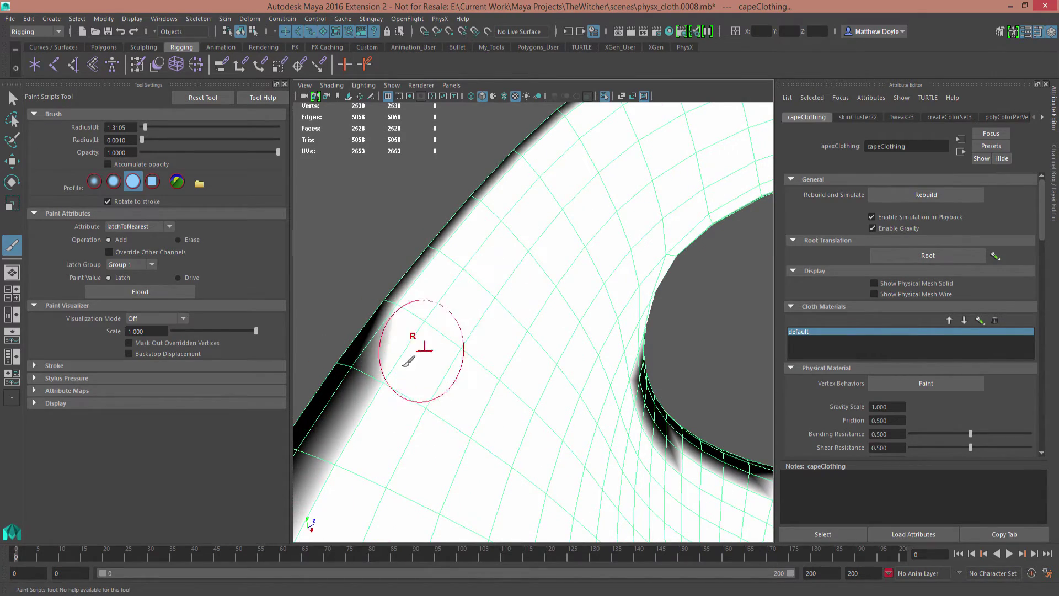
pyautogui.moveTo(461, 390)
pyautogui.keyDown('alt'); pyautogui.mouseDown()
pyautogui.moveTo(579, 302)
pyautogui.moveTo(568, 331)
pyautogui.moveTo(488, 335)
pyautogui.moveTo(550, 387)
pyautogui.mouseUp(); pyautogui.keyUp('alt')
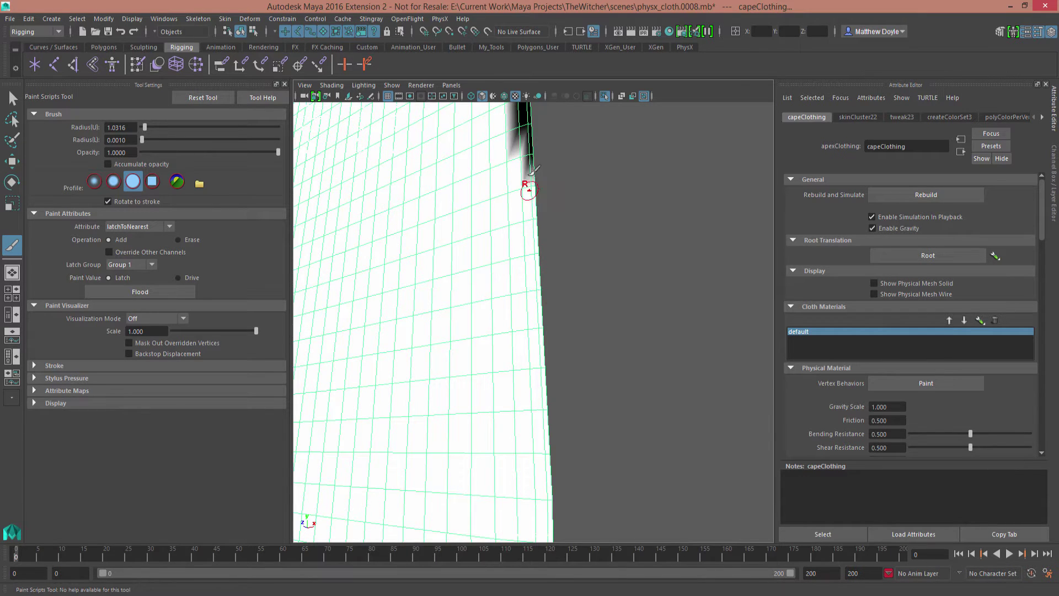
# Paint latching along the cape's opposite side edge with a brush radius of about 1.03.
pyautogui.keyDown('alt'); pyautogui.moveTo(495, 156); pyautogui.dragTo(509, 287, button='middle'); pyautogui.keyUp('alt')
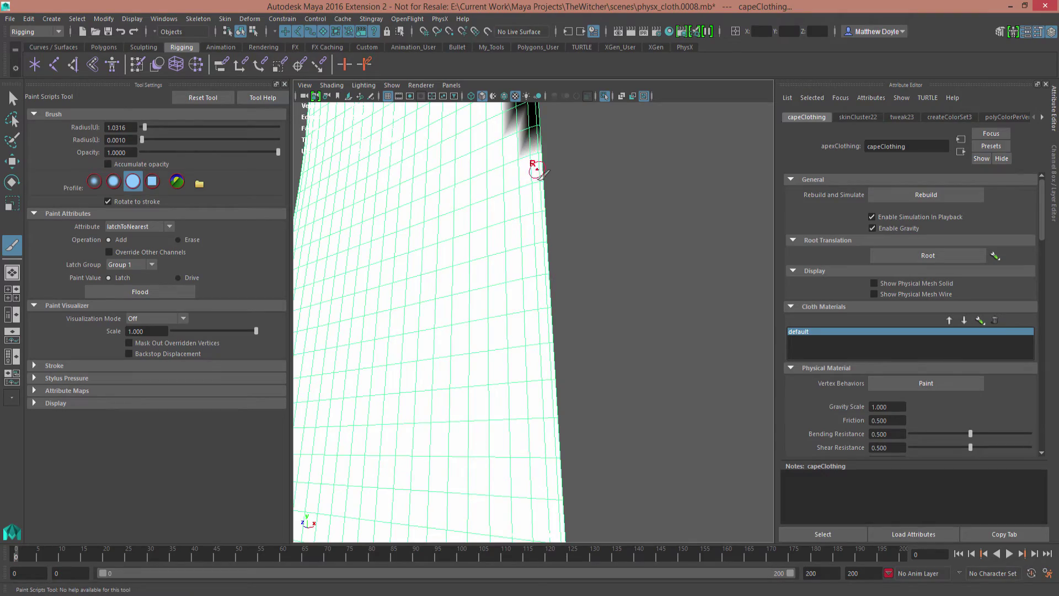
pyautogui.moveTo(535, 171)
pyautogui.keyDown('alt'); pyautogui.mouseDown()
pyautogui.moveTo(485, 237)
pyautogui.moveTo(359, 225)
pyautogui.moveTo(370, 221)
pyautogui.moveTo(430, 267)
pyautogui.moveTo(404, 284)
pyautogui.moveTo(464, 229)
pyautogui.moveTo(470, 264)
pyautogui.moveTo(584, 281)
pyautogui.mouseUp(); pyautogui.keyUp('alt')
pyautogui.keyDown('alt'); pyautogui.moveTo(430, 148); pyautogui.dragTo(541, 353, button='middle'); pyautogui.keyUp('alt')
pyautogui.keyDown('alt'); pyautogui.moveTo(541, 352); pyautogui.dragTo(489, 220, button='right'); pyautogui.keyUp('alt')
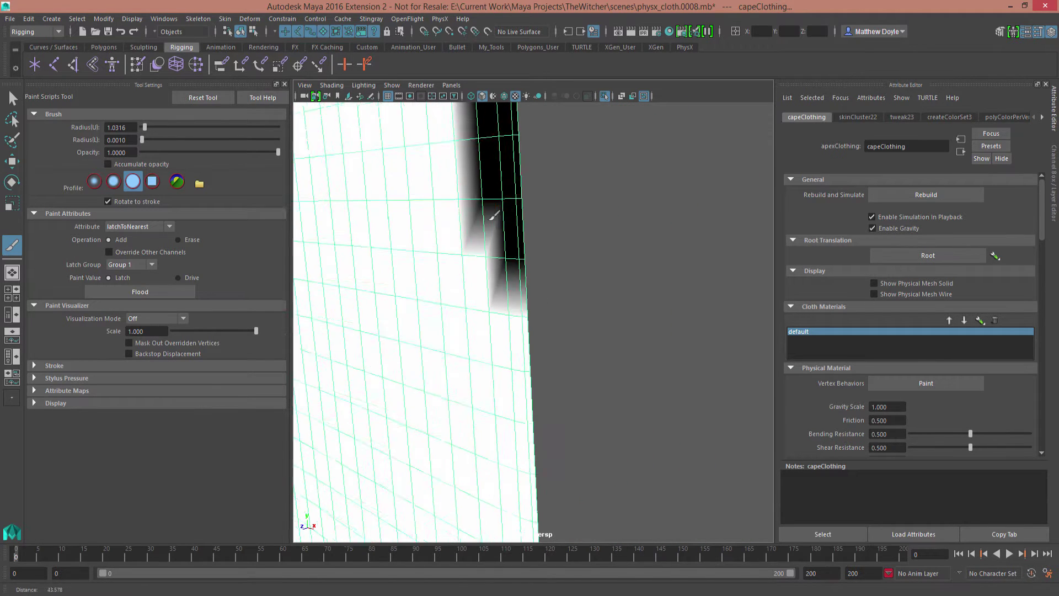
pyautogui.keyDown('alt'); pyautogui.moveTo(490, 220); pyautogui.dragTo(528, 287, button='middle'); pyautogui.keyUp('alt')
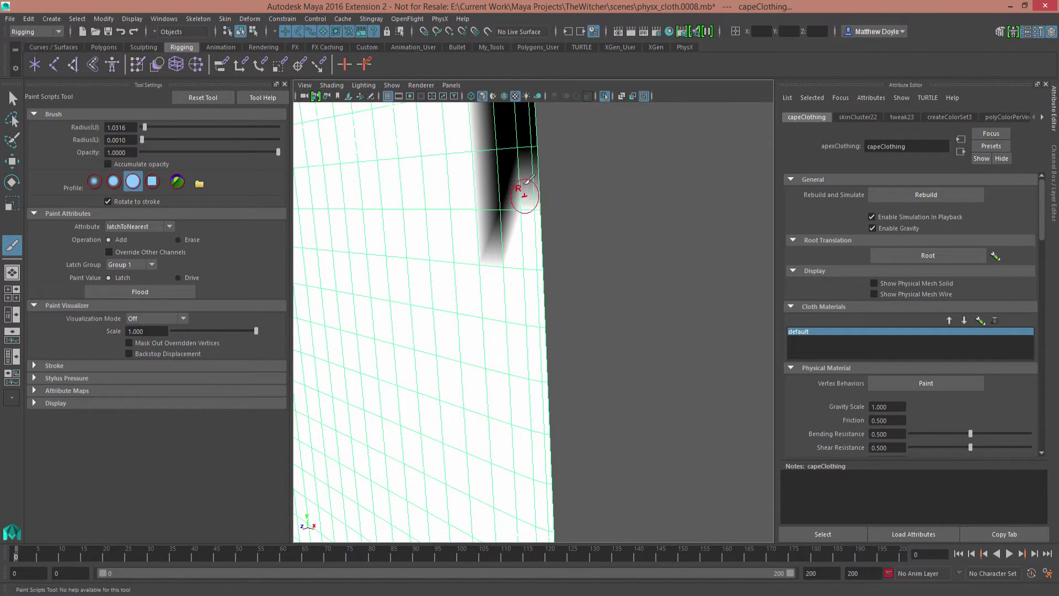
pyautogui.keyDown('alt'); pyautogui.moveTo(503, 228); pyautogui.dragTo(472, 301, button='middle'); pyautogui.keyUp('alt')
pyautogui.moveTo(502, 375); pyautogui.dragTo(502, 185)
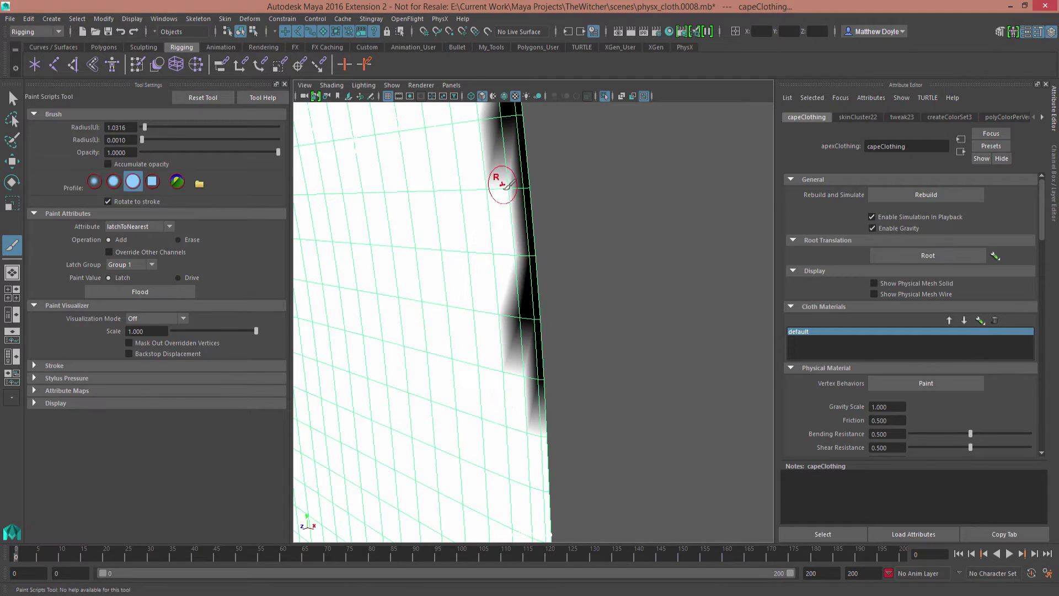
pyautogui.moveTo(537, 335); pyautogui.dragTo(534, 404)
# Fill the remaining unlatched gaps farther up the same side edge toward the shoulder.
pyautogui.keyDown('alt'); pyautogui.moveTo(506, 160); pyautogui.dragTo(507, 284, button='middle'); pyautogui.keyUp('alt')
pyautogui.click(493, 241)
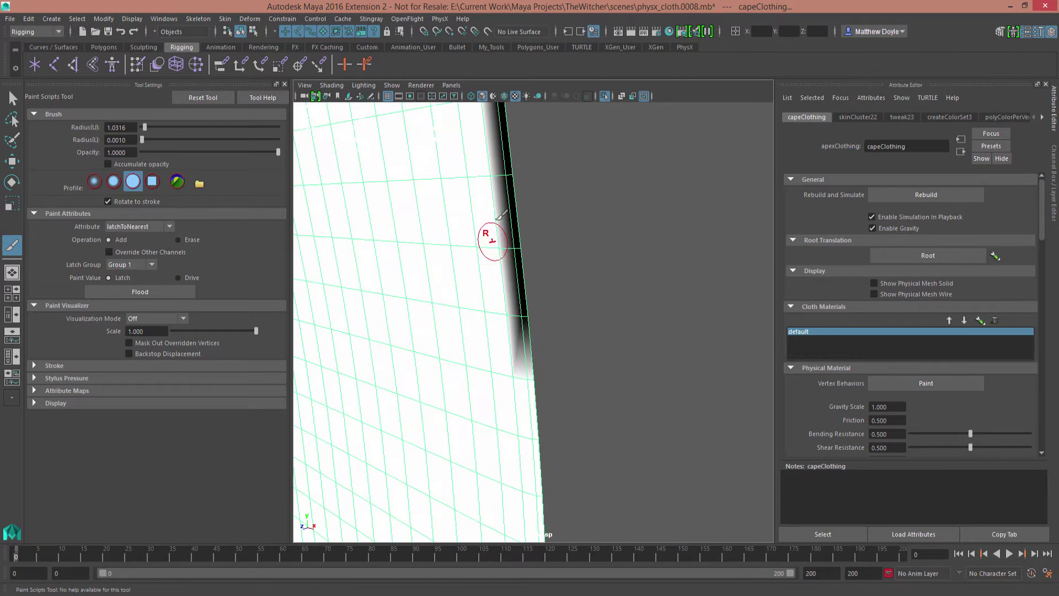
pyautogui.moveTo(528, 318); pyautogui.dragTo(531, 356)
pyautogui.keyDown('alt'); pyautogui.moveTo(544, 326); pyautogui.dragTo(491, 265, button='right'); pyautogui.keyUp('alt')
pyautogui.keyDown('alt'); pyautogui.moveTo(483, 237); pyautogui.dragTo(471, 331, button='middle'); pyautogui.keyUp('alt')
pyautogui.scroll(1, 477, 309)
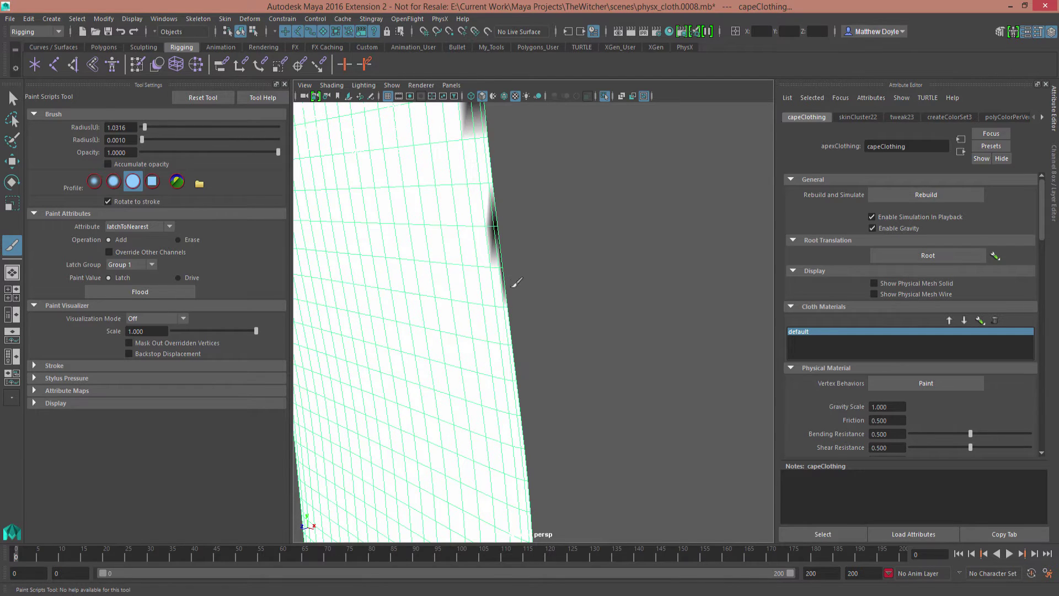
pyautogui.keyDown('alt'); pyautogui.moveTo(489, 205); pyautogui.dragTo(498, 303, button='middle'); pyautogui.keyUp('alt')
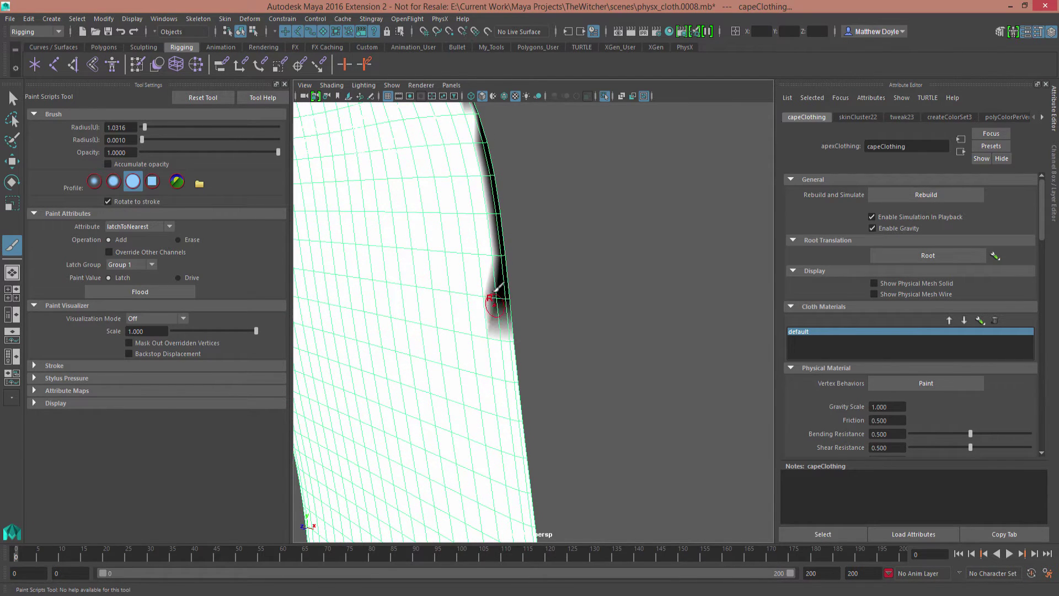
pyautogui.keyDown('alt'); pyautogui.moveTo(482, 173); pyautogui.dragTo(510, 345, button='middle'); pyautogui.keyUp('alt')
# Paint latching along the outer edge of the second shoulder, where it curves into the strap.
pyautogui.keyDown('alt'); pyautogui.moveTo(510, 336); pyautogui.dragTo(497, 243); pyautogui.keyUp('alt')
pyautogui.keyDown('alt'); pyautogui.moveTo(501, 240); pyautogui.dragTo(511, 390, button='middle'); pyautogui.keyUp('alt')
pyautogui.moveTo(413, 382)
pyautogui.keyDown('alt'); pyautogui.mouseDown()
pyautogui.moveTo(409, 389)
pyautogui.moveTo(451, 385)
pyautogui.mouseUp(); pyautogui.keyUp('alt')
pyautogui.keyDown('alt'); pyautogui.moveTo(511, 362); pyautogui.dragTo(517, 371); pyautogui.keyUp('alt')
pyautogui.scroll(5, 518, 371)
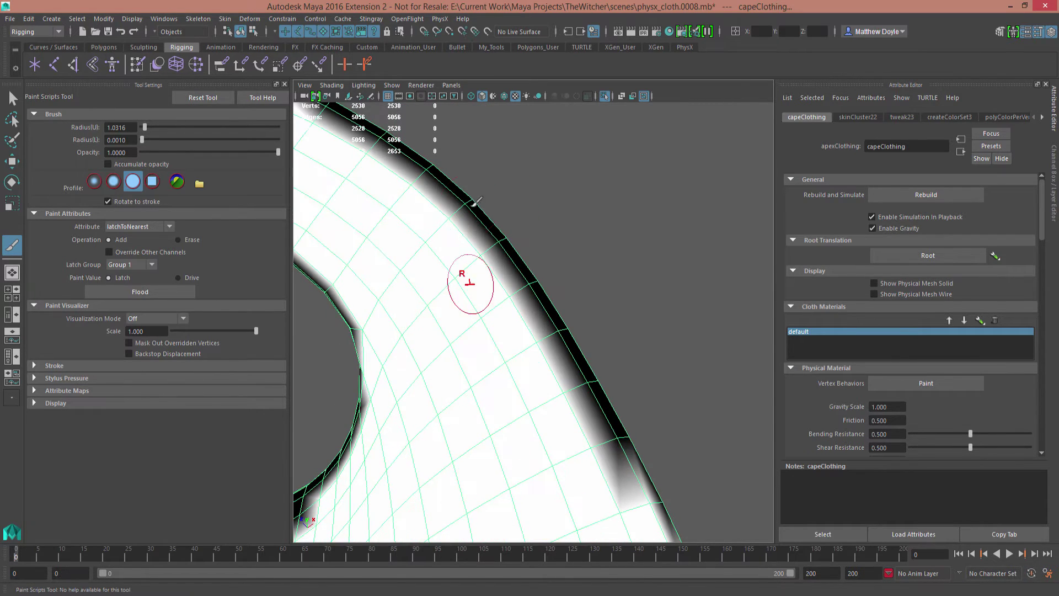
pyautogui.moveTo(451, 210)
pyautogui.mouseDown()
pyautogui.moveTo(627, 429)
pyautogui.moveTo(622, 451)
pyautogui.mouseUp()
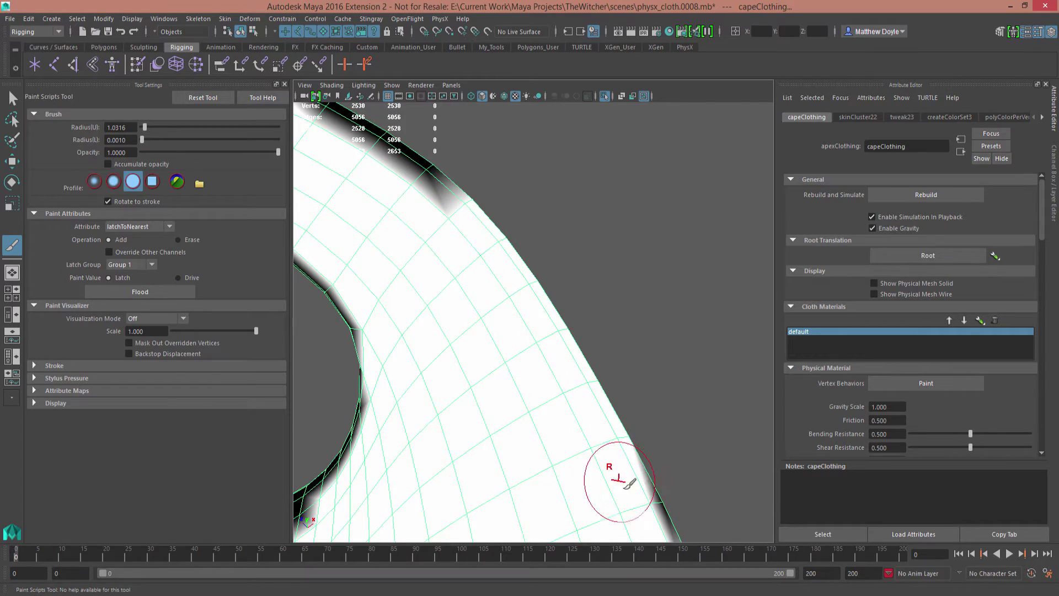
pyautogui.moveTo(624, 489); pyautogui.dragTo(647, 512)
# Continue the latch painting along the second shoulder strap's outer edge and onto its end.
pyautogui.keyDown('alt'); pyautogui.moveTo(605, 449); pyautogui.dragTo(645, 465); pyautogui.keyUp('alt')
pyautogui.keyDown('alt'); pyautogui.moveTo(464, 242); pyautogui.dragTo(512, 256); pyautogui.keyUp('alt')
pyautogui.moveTo(499, 232)
pyautogui.mouseDown()
pyautogui.moveTo(478, 204)
pyautogui.moveTo(588, 269)
pyautogui.mouseUp()
pyautogui.moveTo(524, 279)
pyautogui.keyDown('alt'); pyautogui.mouseDown()
pyautogui.moveTo(483, 281)
pyautogui.moveTo(546, 403)
pyautogui.mouseUp(); pyautogui.keyUp('alt')
pyautogui.moveTo(521, 269)
pyautogui.keyDown('alt'); pyautogui.mouseDown(button='middle')
pyautogui.moveTo(547, 333)
pyautogui.moveTo(597, 341)
pyautogui.mouseUp(button='middle'); pyautogui.keyUp('alt')
pyautogui.keyDown('alt'); pyautogui.moveTo(627, 420); pyautogui.dragTo(566, 323, button='middle'); pyautogui.keyUp('alt')
pyautogui.moveTo(499, 256); pyautogui.dragTo(643, 220)
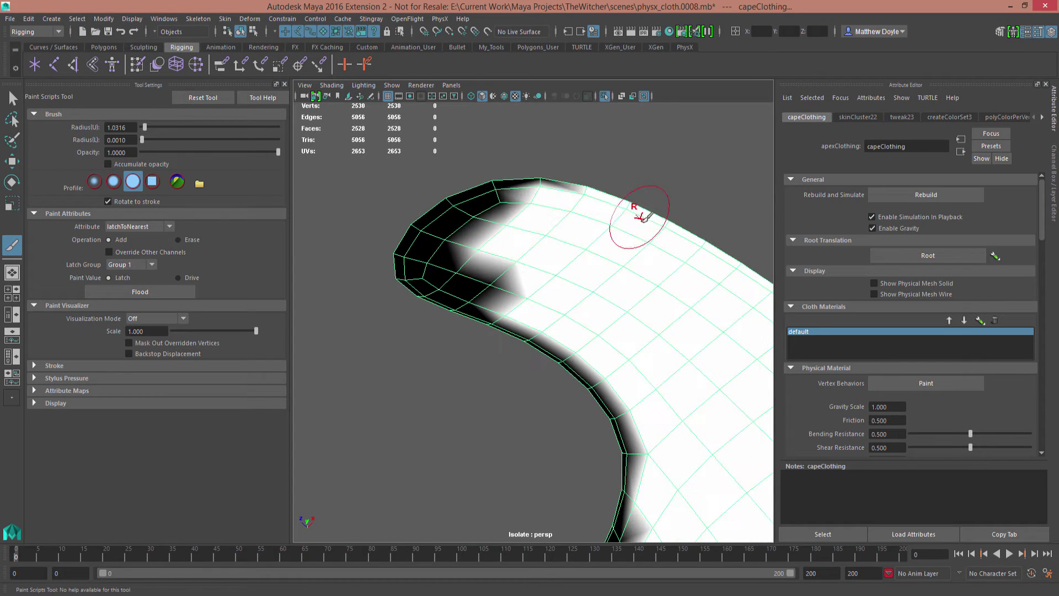
pyautogui.moveTo(527, 190)
pyautogui.mouseDown()
pyautogui.moveTo(437, 237)
pyautogui.moveTo(506, 300)
pyautogui.moveTo(453, 309)
pyautogui.mouseUp()
# Latch the remaining vertices on the second strap's inner edge, the neckline and the cape's side edge, and inspect the whole cape for gaps.
pyautogui.keyDown('alt'); pyautogui.moveTo(452, 309); pyautogui.dragTo(520, 307, button='middle'); pyautogui.keyUp('alt')
pyautogui.moveTo(617, 204)
pyautogui.keyDown('alt'); pyautogui.mouseDown(button='middle')
pyautogui.moveTo(631, 267)
pyautogui.moveTo(652, 287)
pyautogui.mouseUp(button='middle'); pyautogui.keyUp('alt')
pyautogui.moveTo(598, 211)
pyautogui.mouseDown()
pyautogui.moveTo(646, 327)
pyautogui.moveTo(651, 480)
pyautogui.mouseUp()
pyautogui.moveTo(548, 382)
pyautogui.keyDown('alt'); pyautogui.mouseDown()
pyautogui.moveTo(499, 322)
pyautogui.moveTo(520, 395)
pyautogui.moveTo(482, 224)
pyautogui.moveTo(477, 296)
pyautogui.moveTo(394, 308)
pyautogui.moveTo(430, 324)
pyautogui.mouseUp(); pyautogui.keyUp('alt')
pyautogui.keyDown('alt'); pyautogui.moveTo(430, 323); pyautogui.dragTo(473, 329, button='middle'); pyautogui.keyUp('alt')
pyautogui.keyDown('alt'); pyautogui.moveTo(473, 329); pyautogui.dragTo(465, 333, button='right'); pyautogui.keyUp('alt')
pyautogui.moveTo(452, 323)
pyautogui.mouseDown()
pyautogui.moveTo(559, 322)
pyautogui.moveTo(496, 347)
pyautogui.moveTo(456, 284)
pyautogui.moveTo(614, 347)
pyautogui.mouseUp()
pyautogui.moveTo(518, 248); pyautogui.dragTo(476, 506)
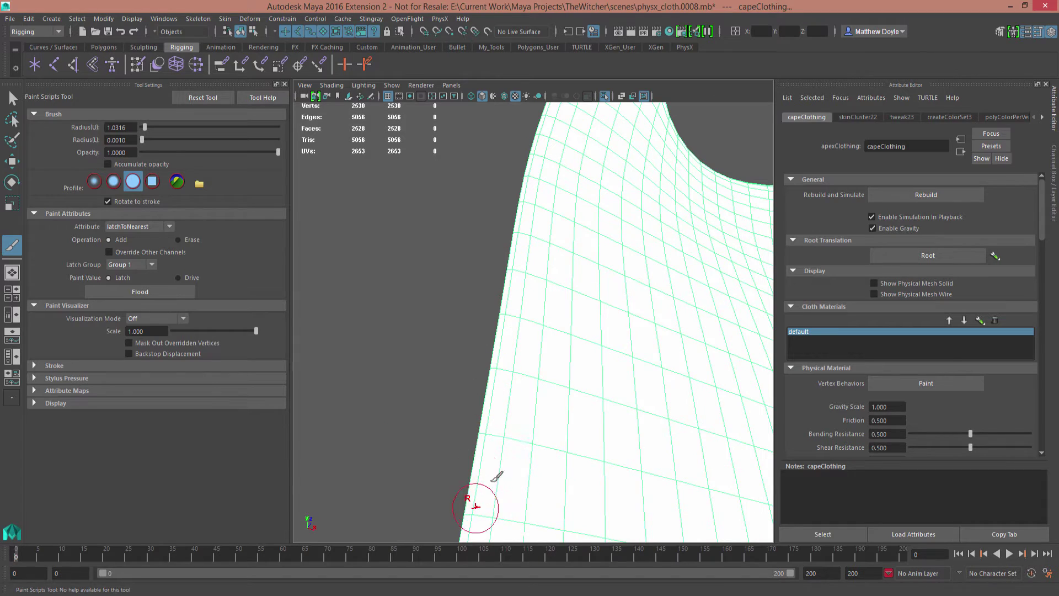
pyautogui.moveTo(524, 437)
pyautogui.keyDown('alt'); pyautogui.mouseDown(button='middle')
pyautogui.moveTo(538, 310)
pyautogui.moveTo(493, 326)
pyautogui.mouseUp(button='middle'); pyautogui.keyUp('alt')
pyautogui.keyDown('alt'); pyautogui.moveTo(546, 327); pyautogui.dragTo(518, 213, button='right'); pyautogui.keyUp('alt')
pyautogui.moveTo(532, 337)
pyautogui.keyDown('alt'); pyautogui.mouseDown()
pyautogui.moveTo(574, 362)
pyautogui.moveTo(638, 365)
pyautogui.moveTo(627, 331)
pyautogui.moveTo(539, 430)
pyautogui.moveTo(491, 317)
pyautogui.moveTo(562, 343)
pyautogui.moveTo(504, 366)
pyautogui.moveTo(464, 355)
pyautogui.moveTo(423, 406)
pyautogui.mouseUp(); pyautogui.keyUp('alt')
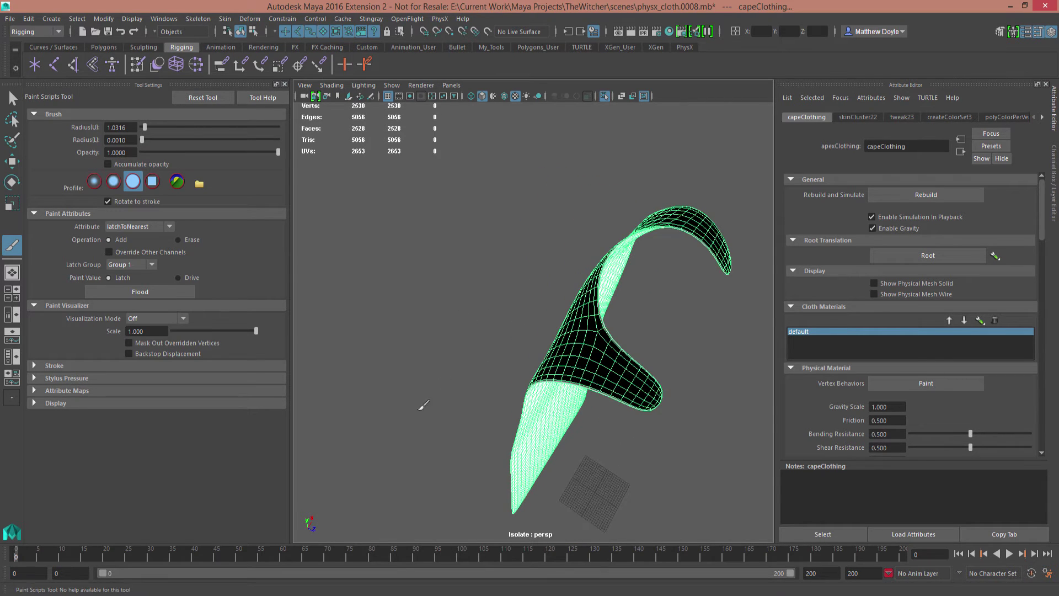
# Switch the latchToNearest paint value to Drive and paint the side edge of the cape's outer surface with a 2.2648 brush radius.
pyautogui.click(178, 278)
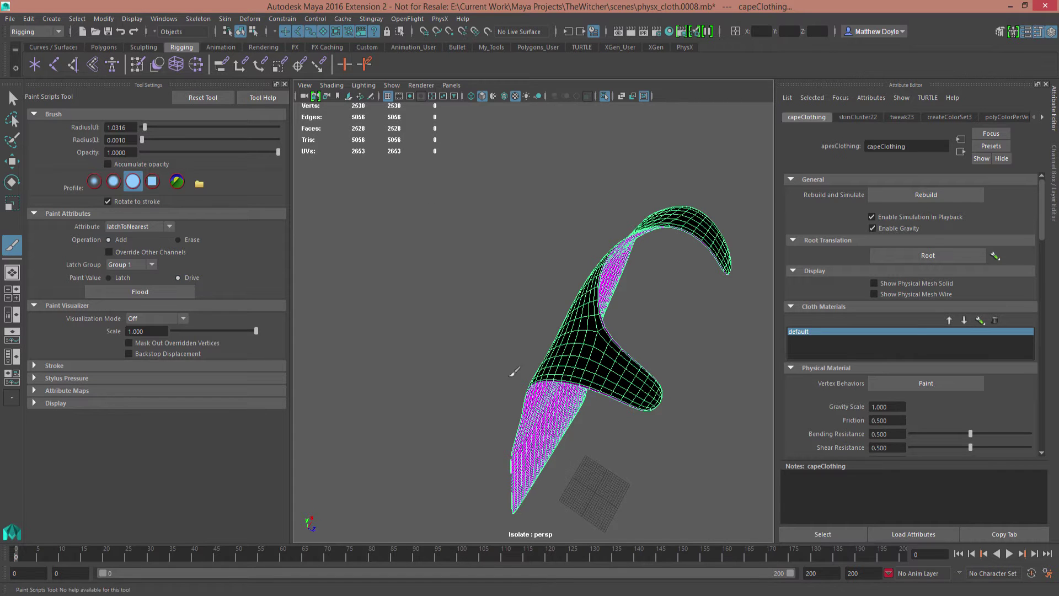
pyautogui.keyDown('alt'); pyautogui.moveTo(514, 372); pyautogui.dragTo(472, 270); pyautogui.keyUp('alt')
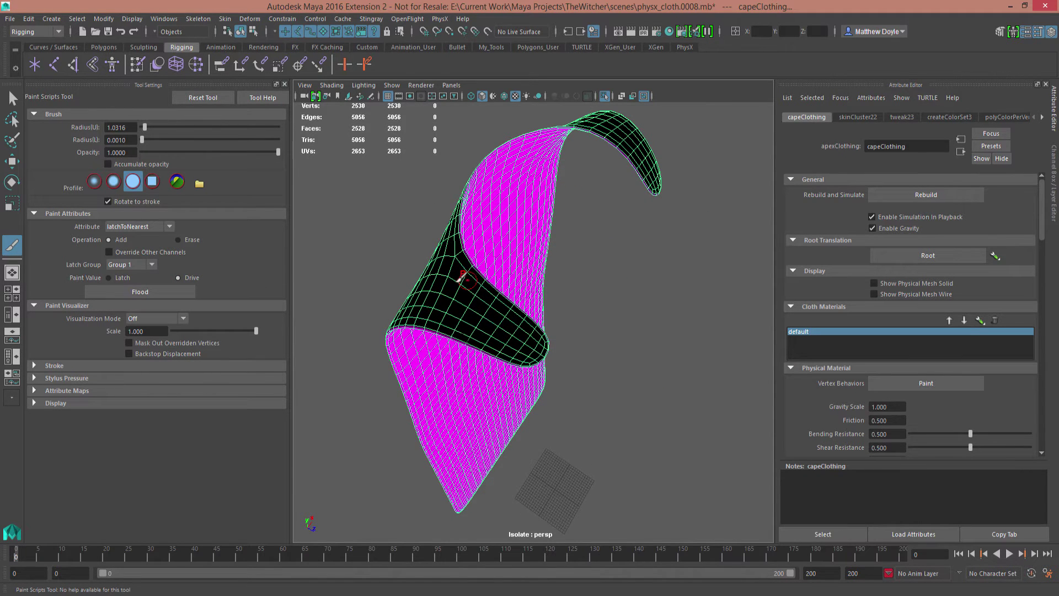
pyautogui.scroll(8, 441, 281)
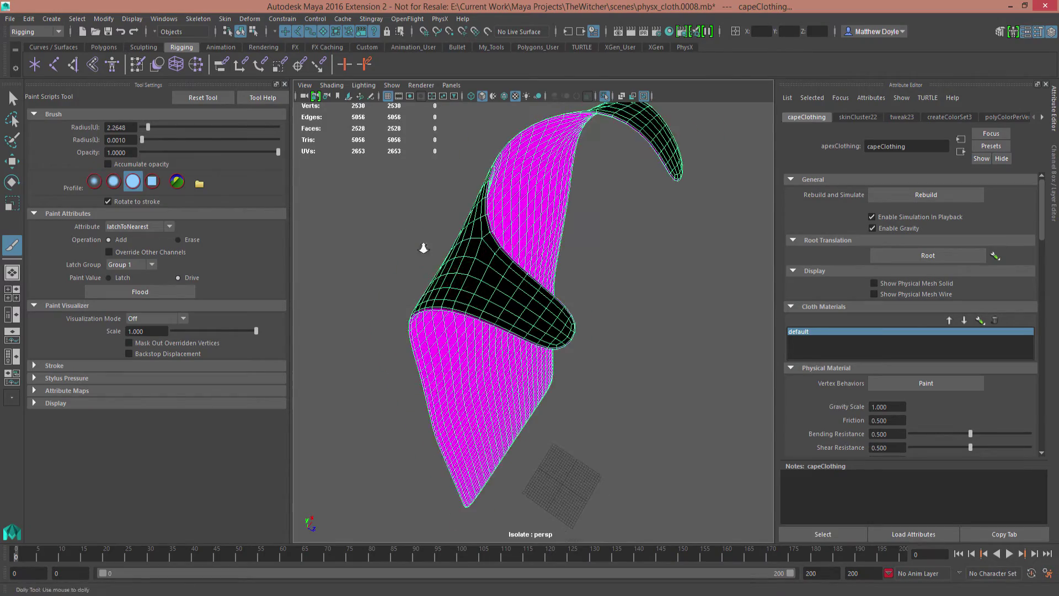
pyautogui.moveTo(454, 261)
pyautogui.mouseDown()
pyautogui.moveTo(436, 236)
pyautogui.moveTo(455, 237)
pyautogui.moveTo(433, 229)
pyautogui.moveTo(477, 268)
pyautogui.moveTo(551, 379)
pyautogui.moveTo(508, 324)
pyautogui.moveTo(662, 348)
pyautogui.mouseUp()
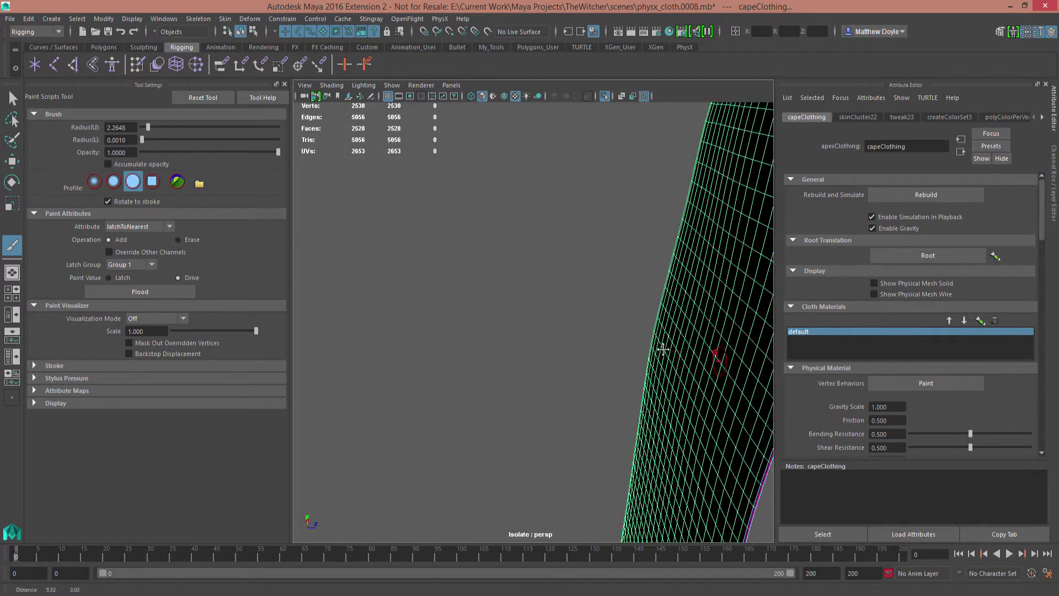
pyautogui.keyDown('alt'); pyautogui.moveTo(662, 349); pyautogui.dragTo(565, 308, button='middle'); pyautogui.keyUp('alt')
pyautogui.keyDown('alt'); pyautogui.moveTo(565, 309); pyautogui.dragTo(581, 370, button='right'); pyautogui.keyUp('alt')
pyautogui.moveTo(581, 371)
pyautogui.keyDown('alt'); pyautogui.mouseDown()
pyautogui.moveTo(596, 359)
pyautogui.moveTo(512, 293)
pyautogui.moveTo(503, 336)
pyautogui.moveTo(560, 338)
pyautogui.moveTo(521, 346)
pyautogui.mouseUp(); pyautogui.keyUp('alt')
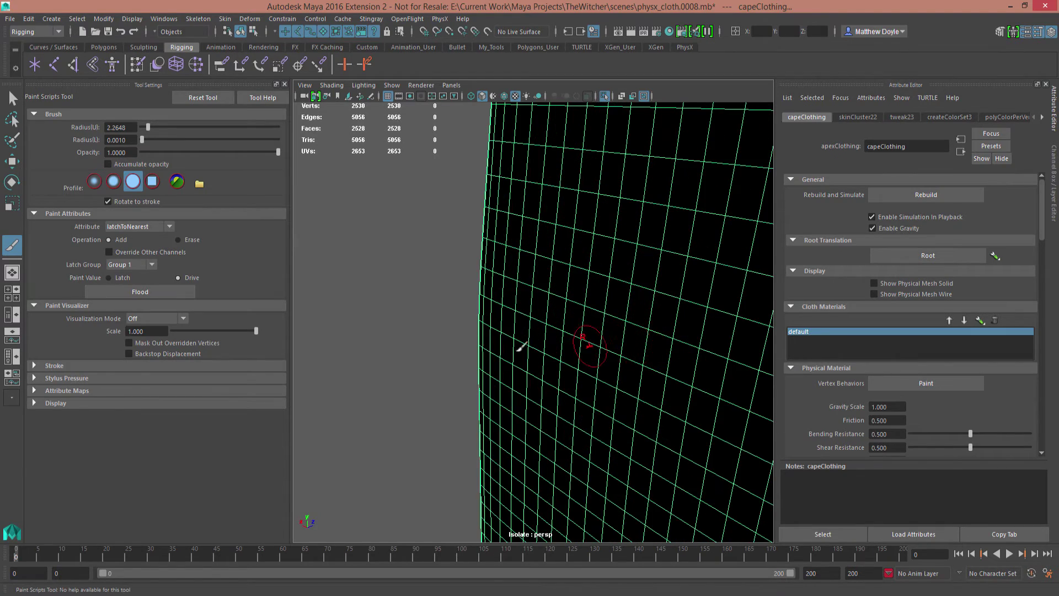
pyautogui.keyDown('alt'); pyautogui.moveTo(586, 325); pyautogui.dragTo(405, 347); pyautogui.keyUp('alt')
pyautogui.moveTo(552, 212); pyautogui.dragTo(581, 291)
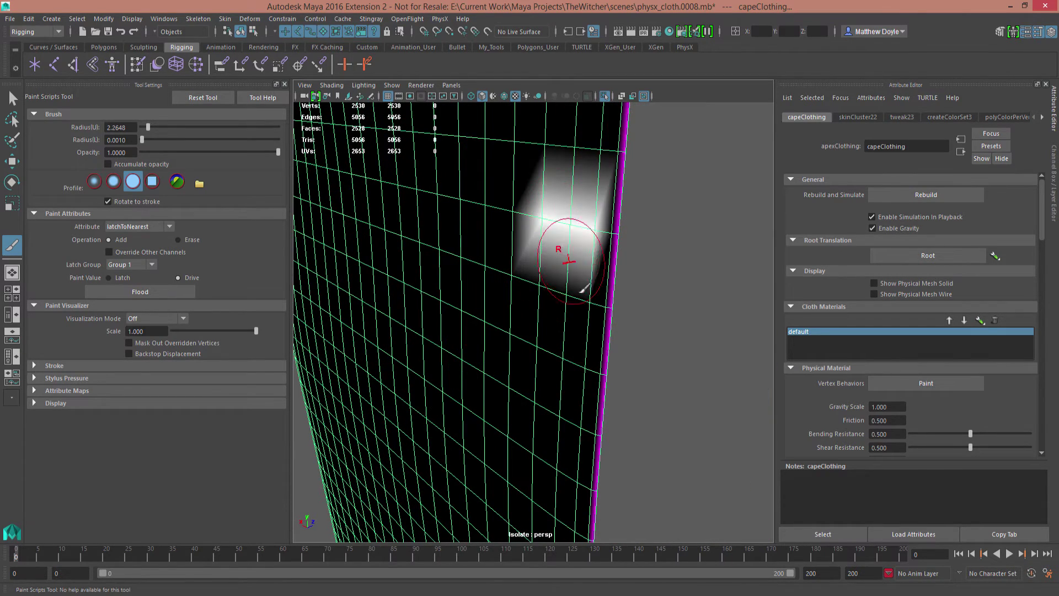
pyautogui.moveTo(588, 234); pyautogui.dragTo(589, 150)
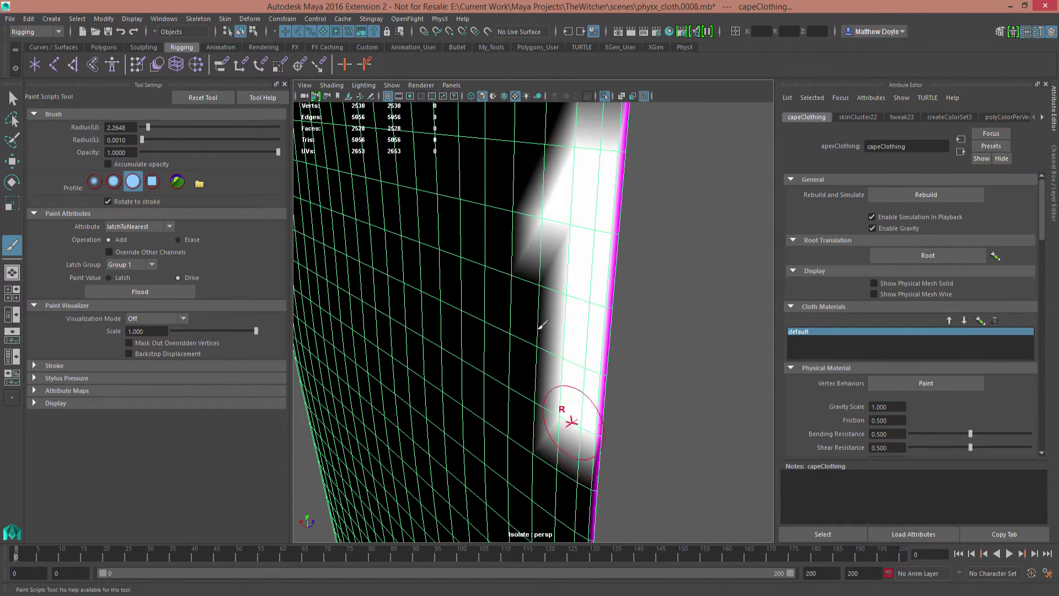
pyautogui.moveTo(542, 326)
pyautogui.mouseDown()
pyautogui.moveTo(524, 402)
pyautogui.moveTo(484, 468)
pyautogui.moveTo(541, 406)
pyautogui.mouseUp()
# Enlarge the brush radius to 11.6733 and paint Drive across the middle of the cape's outer surface.
pyautogui.moveTo(543, 273)
pyautogui.keyDown('alt'); pyautogui.mouseDown(button='middle')
pyautogui.moveTo(531, 343)
pyautogui.moveTo(553, 399)
pyautogui.mouseUp(button='middle'); pyautogui.keyUp('alt')
pyautogui.moveTo(553, 399)
pyautogui.keyDown('alt'); pyautogui.mouseDown(button='right')
pyautogui.moveTo(530, 344)
pyautogui.moveTo(526, 360)
pyautogui.mouseUp(button='right'); pyautogui.keyUp('alt')
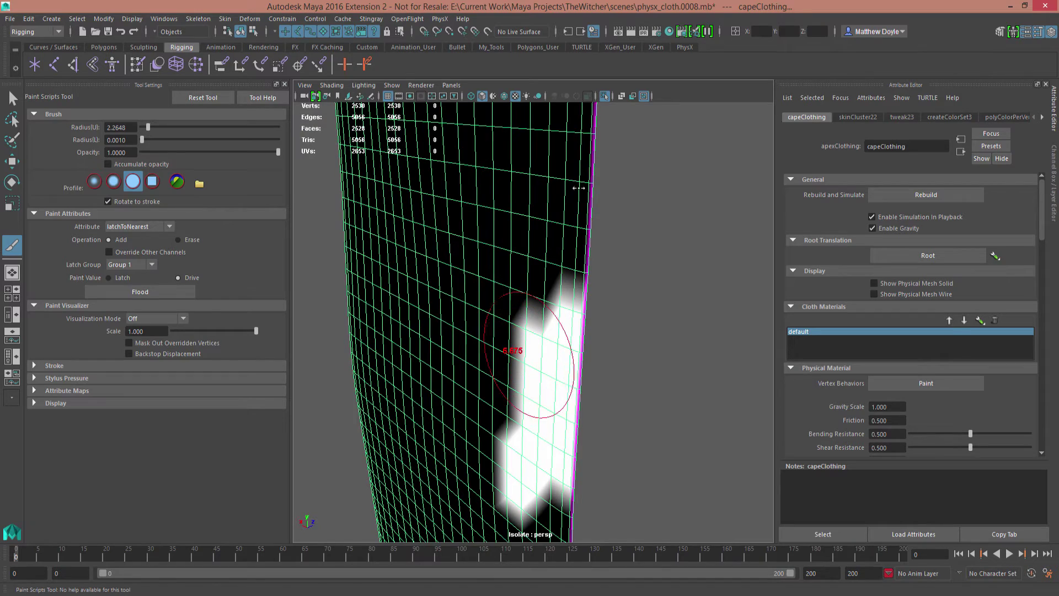
pyautogui.moveTo(505, 251); pyautogui.dragTo(458, 418)
pyautogui.keyDown('alt'); pyautogui.moveTo(458, 418); pyautogui.dragTo(436, 364, button='right'); pyautogui.keyUp('alt')
pyautogui.keyDown('alt'); pyautogui.moveTo(436, 364); pyautogui.dragTo(510, 318); pyautogui.keyUp('alt')
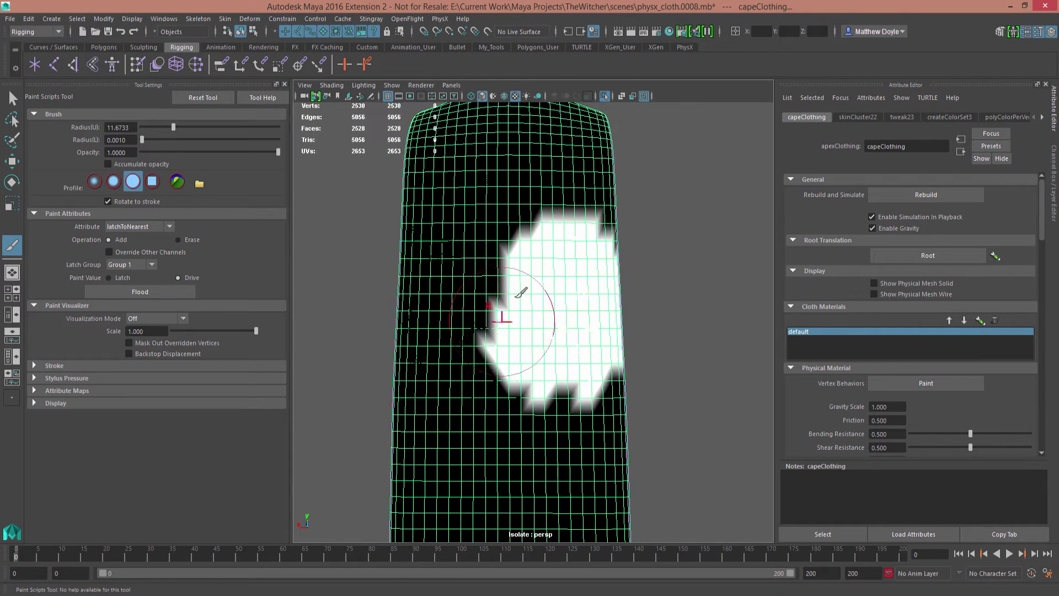
pyautogui.moveTo(504, 237)
pyautogui.mouseDown()
pyautogui.moveTo(492, 190)
pyautogui.moveTo(436, 384)
pyautogui.moveTo(470, 331)
pyautogui.moveTo(551, 402)
pyautogui.mouseUp()
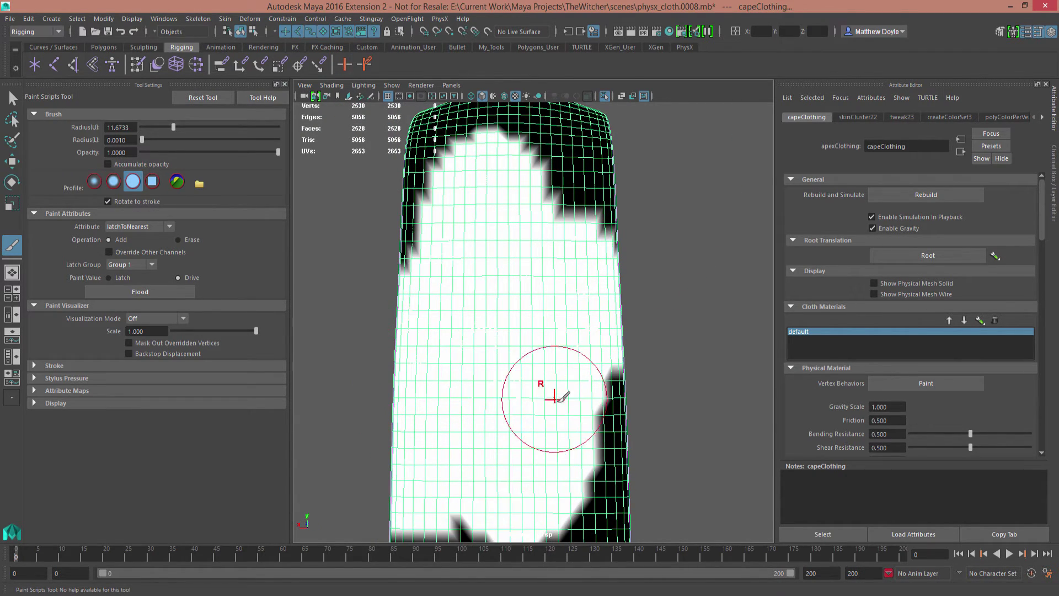
# Paint Drive over the lower part of the cape's outer surface down to the hem.
pyautogui.keyDown('alt'); pyautogui.moveTo(551, 402); pyautogui.dragTo(543, 364, button='right'); pyautogui.keyUp('alt')
pyautogui.keyDown('alt'); pyautogui.moveTo(543, 350); pyautogui.dragTo(547, 345, button='middle'); pyautogui.keyUp('alt')
pyautogui.keyDown('alt'); pyautogui.moveTo(548, 345); pyautogui.dragTo(525, 349, button='right'); pyautogui.keyUp('alt')
pyautogui.moveTo(513, 364); pyautogui.dragTo(531, 531)
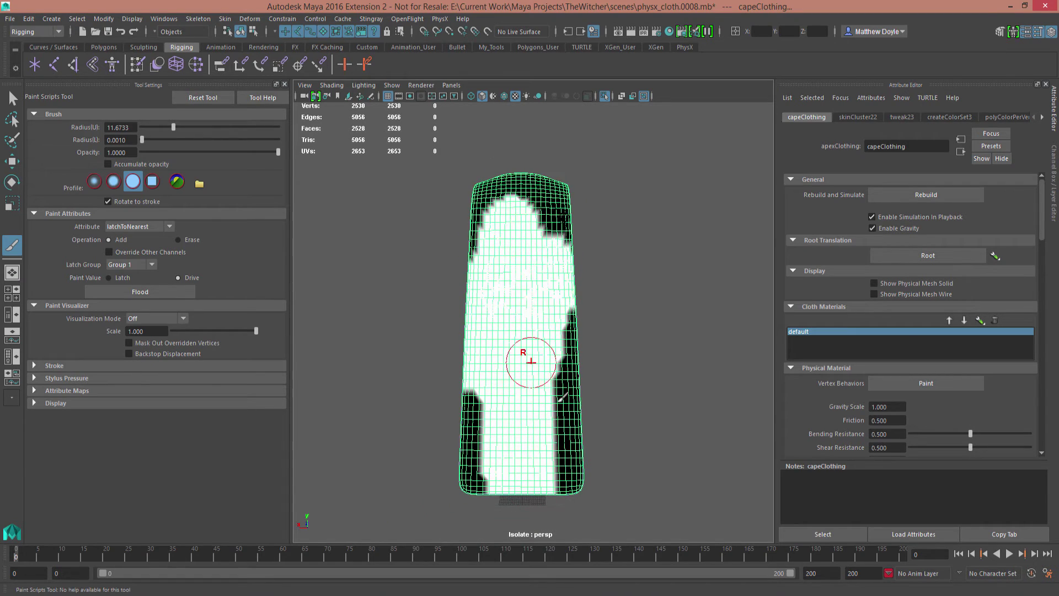
pyautogui.moveTo(490, 374); pyautogui.dragTo(474, 508)
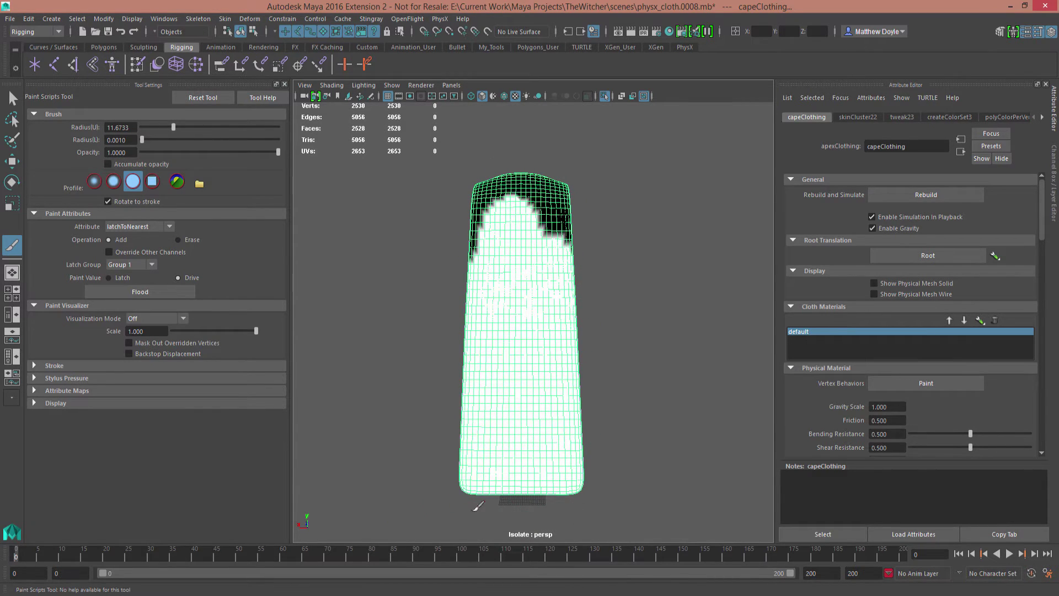
# Paint Drive over the remaining upper part of the cape's outer surface, including the shoulders and straps.
pyautogui.keyDown('alt'); pyautogui.moveTo(451, 399); pyautogui.dragTo(603, 336); pyautogui.keyUp('alt')
pyautogui.keyDown('alt'); pyautogui.moveTo(603, 336); pyautogui.dragTo(677, 419, button='right'); pyautogui.keyUp('alt')
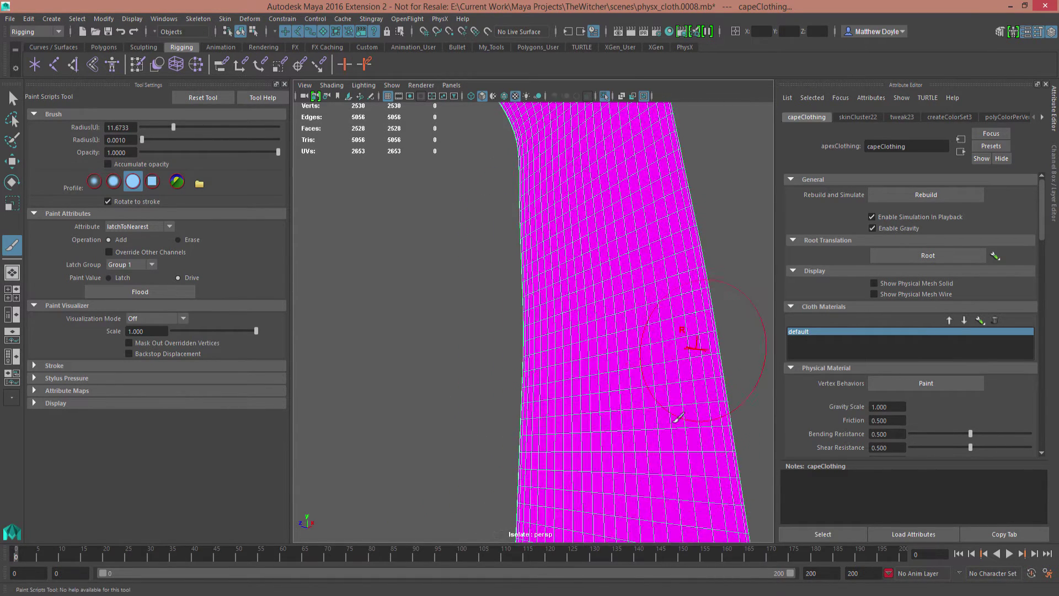
pyautogui.keyDown('alt'); pyautogui.moveTo(676, 419); pyautogui.dragTo(465, 307); pyautogui.keyUp('alt')
pyautogui.keyDown('alt'); pyautogui.moveTo(544, 366); pyautogui.dragTo(480, 280, button='right'); pyautogui.keyUp('alt')
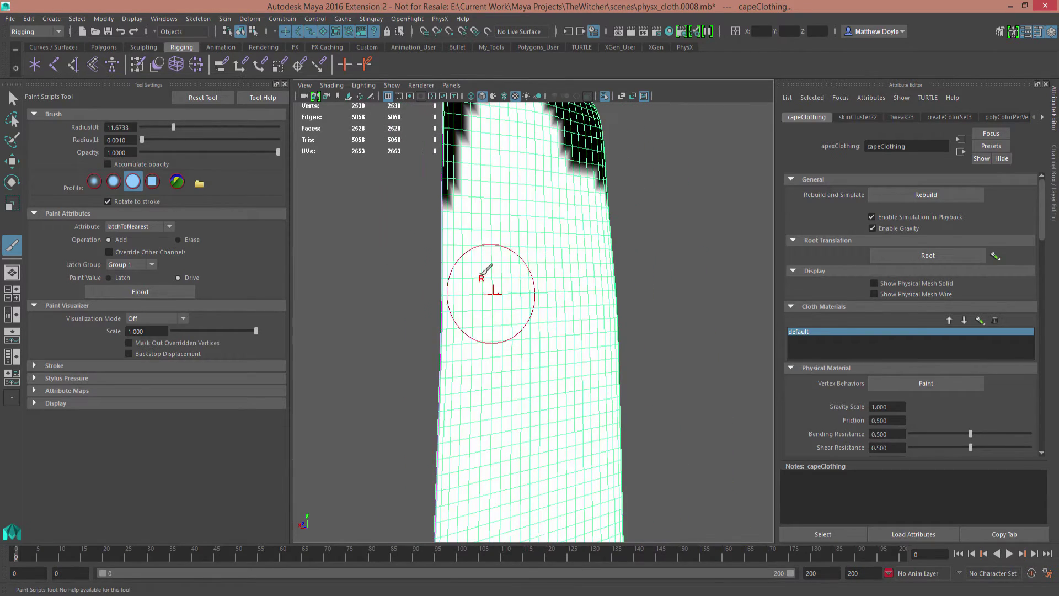
pyautogui.keyDown('alt'); pyautogui.moveTo(479, 280); pyautogui.dragTo(487, 388, button='middle'); pyautogui.keyUp('alt')
pyautogui.moveTo(481, 210)
pyautogui.mouseDown()
pyautogui.moveTo(504, 175)
pyautogui.moveTo(604, 196)
pyautogui.mouseUp()
pyautogui.keyDown('alt'); pyautogui.moveTo(606, 291); pyautogui.dragTo(561, 334); pyautogui.keyUp('alt')
# Examine the cape's inner surface, straps and side edges for wrongly painted vertices, and leave the paint tool.
pyautogui.moveTo(454, 284)
pyautogui.keyDown('alt'); pyautogui.mouseDown()
pyautogui.moveTo(439, 346)
pyautogui.moveTo(383, 241)
pyautogui.moveTo(331, 213)
pyautogui.moveTo(502, 234)
pyautogui.mouseUp(); pyautogui.keyUp('alt')
pyautogui.keyDown('alt'); pyautogui.moveTo(502, 234); pyautogui.dragTo(542, 293, button='right'); pyautogui.keyUp('alt')
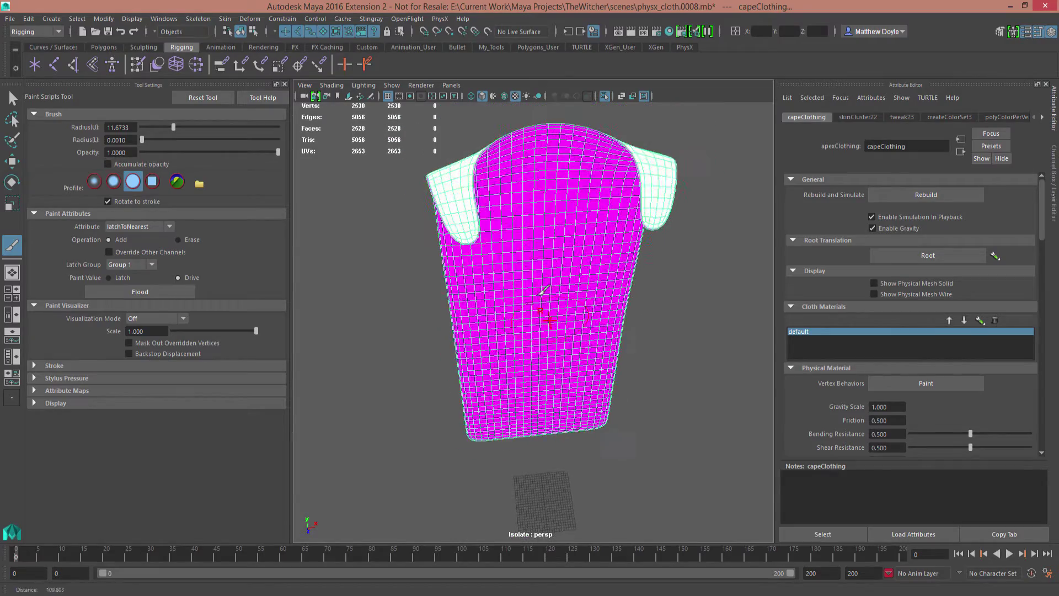
pyautogui.keyDown('alt'); pyautogui.moveTo(541, 293); pyautogui.dragTo(488, 366, button='middle'); pyautogui.keyUp('alt')
pyautogui.keyDown('alt'); pyautogui.moveTo(513, 242); pyautogui.dragTo(516, 308, button='right'); pyautogui.keyUp('alt')
pyautogui.keyDown('alt'); pyautogui.moveTo(514, 308); pyautogui.dragTo(594, 275); pyautogui.keyUp('alt')
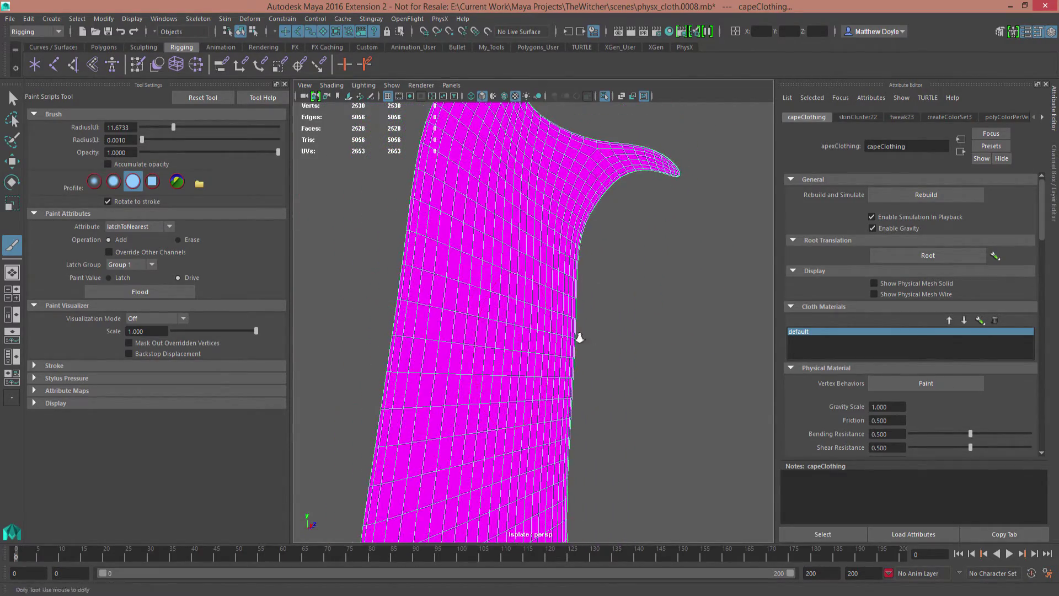
pyautogui.keyDown('alt'); pyautogui.moveTo(580, 337); pyautogui.dragTo(551, 300, button='right'); pyautogui.keyUp('alt')
pyautogui.moveTo(551, 300)
pyautogui.keyDown('alt'); pyautogui.mouseDown()
pyautogui.moveTo(596, 346)
pyautogui.moveTo(661, 357)
pyautogui.mouseUp(); pyautogui.keyUp('alt')
pyautogui.press('w')
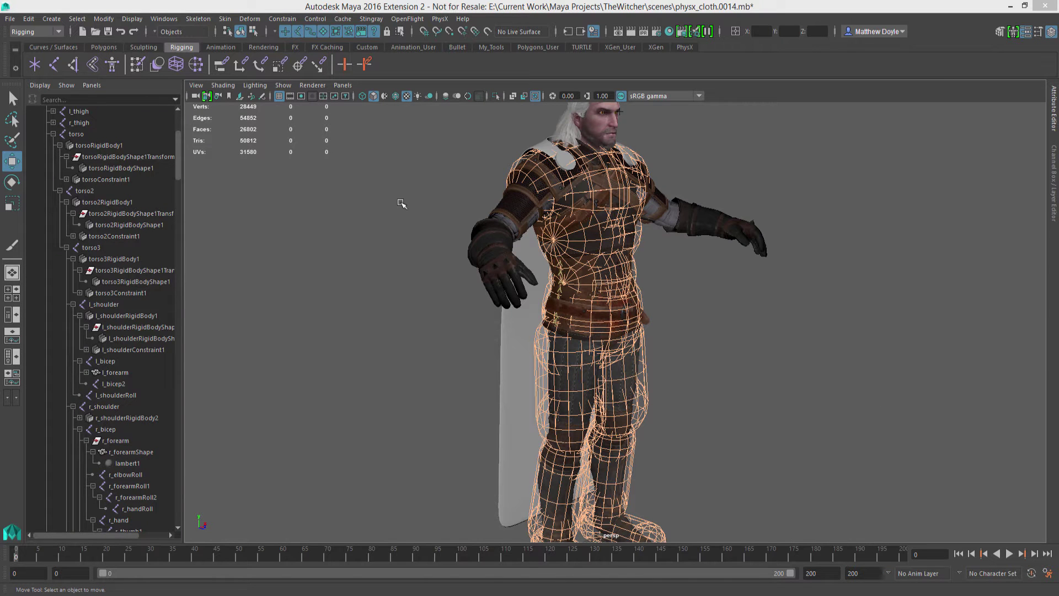
# Show the joints in the viewport, select the torso joint and preview its bend between frames 0 and 30.
pyautogui.click(276, 87)
pyautogui.click(288, 260)
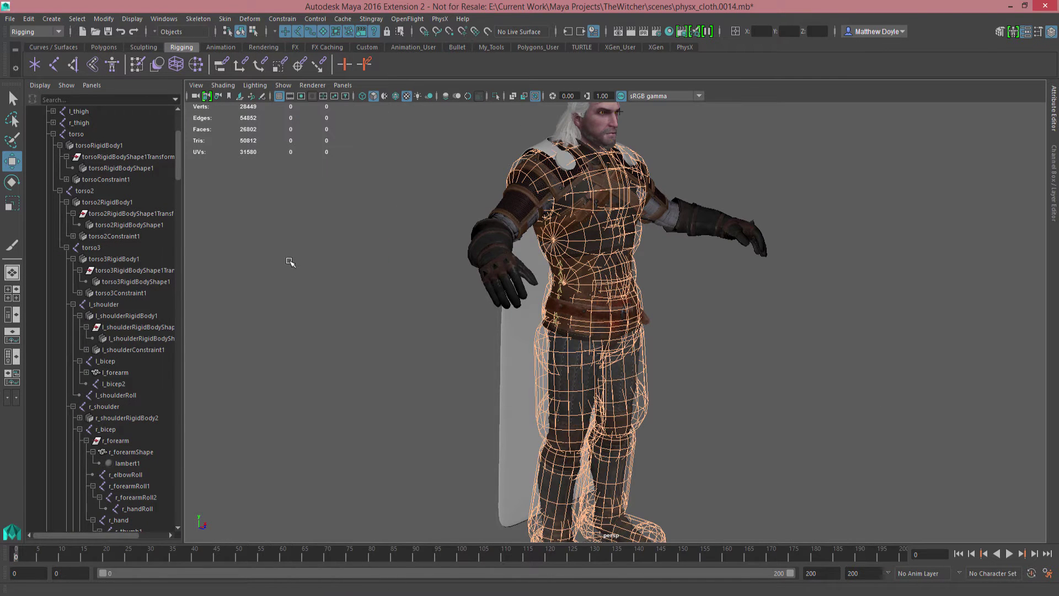
pyautogui.click(589, 288)
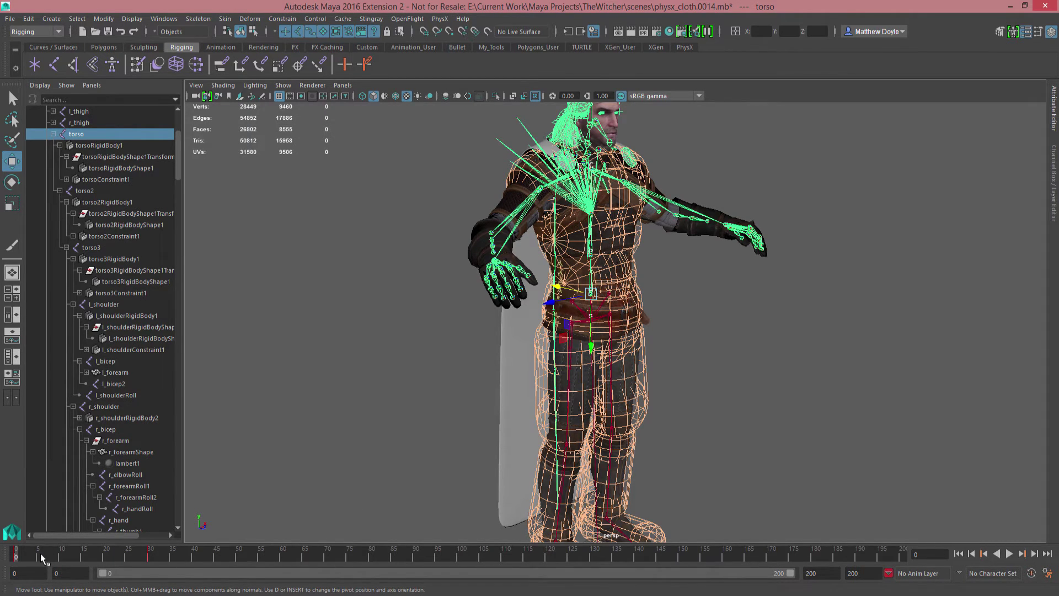
pyautogui.moveTo(42, 558); pyautogui.dragTo(150, 557)
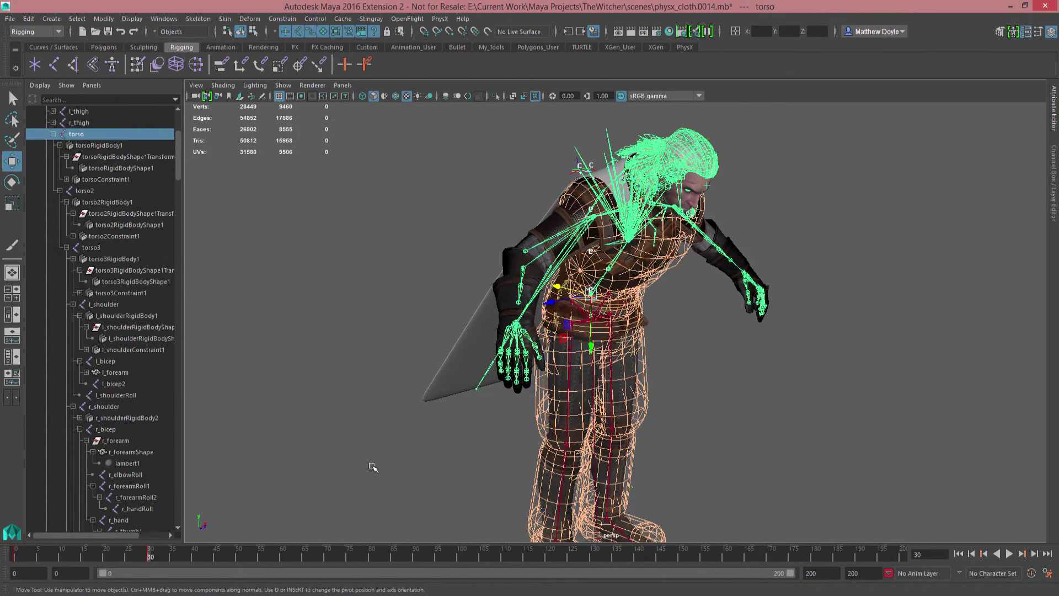
pyautogui.keyDown('alt'); pyautogui.moveTo(373, 467); pyautogui.dragTo(381, 397, button='middle'); pyautogui.keyUp('alt')
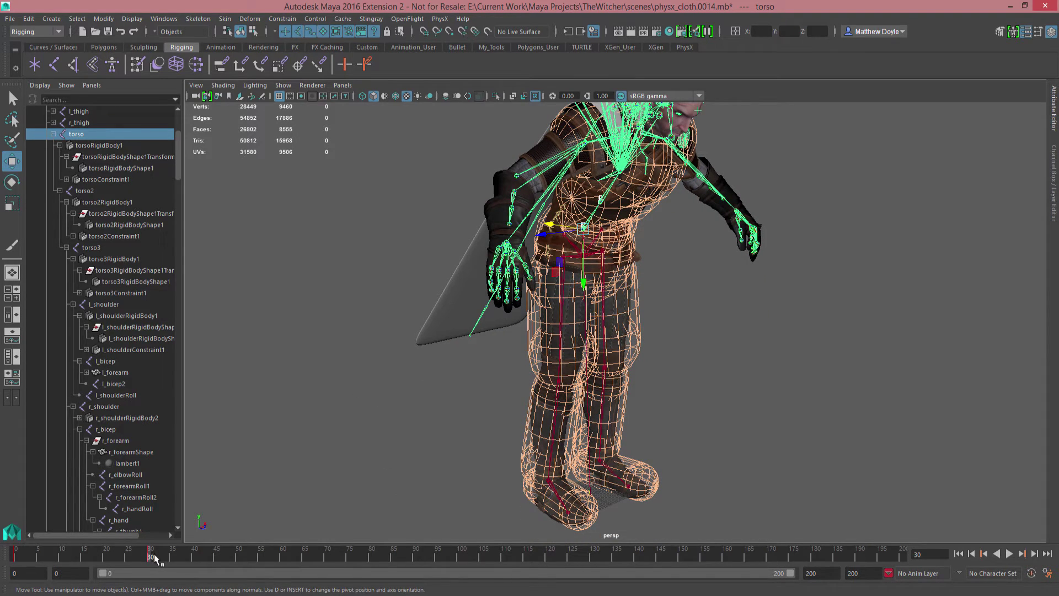
pyautogui.moveTo(130, 558); pyautogui.dragTo(16, 558)
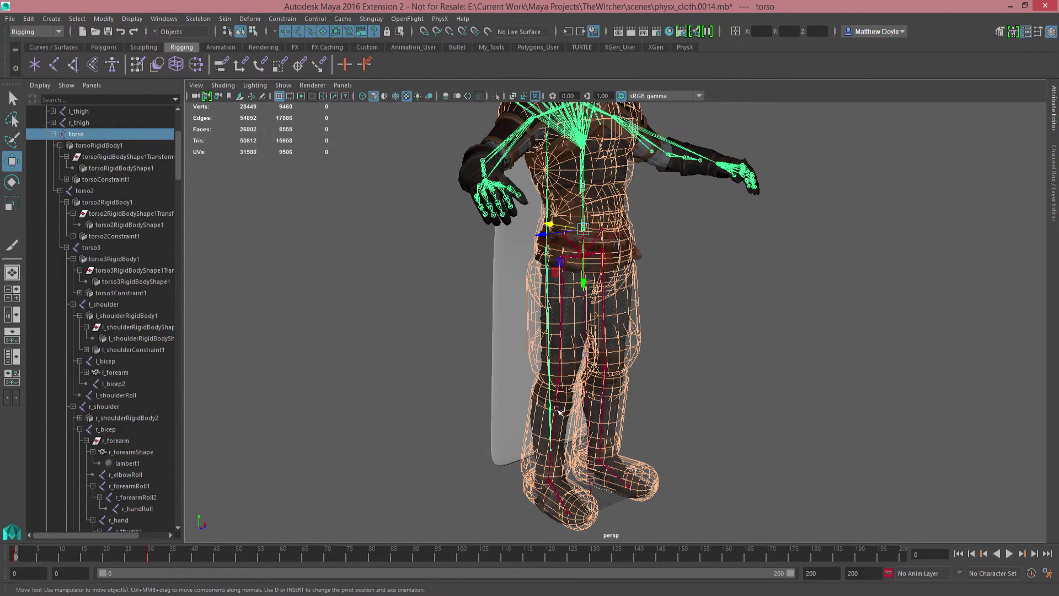
# Key the right thigh joint at frame 0 and at frame 30, swung backward about 59 degrees, and return to frame 0.
pyautogui.click(555, 418)
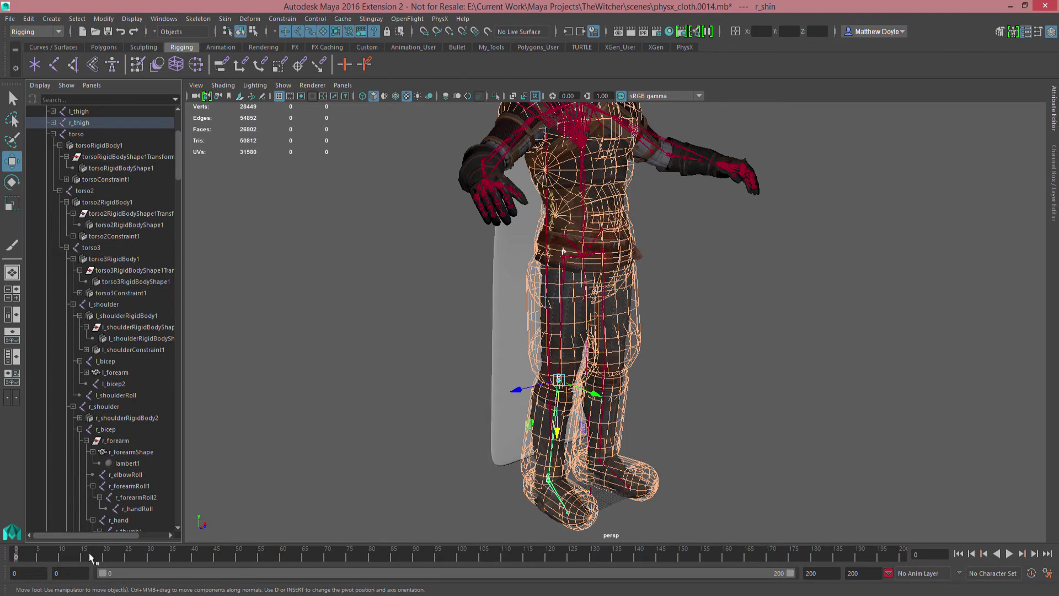
pyautogui.moveTo(83, 558); pyautogui.dragTo(150, 560)
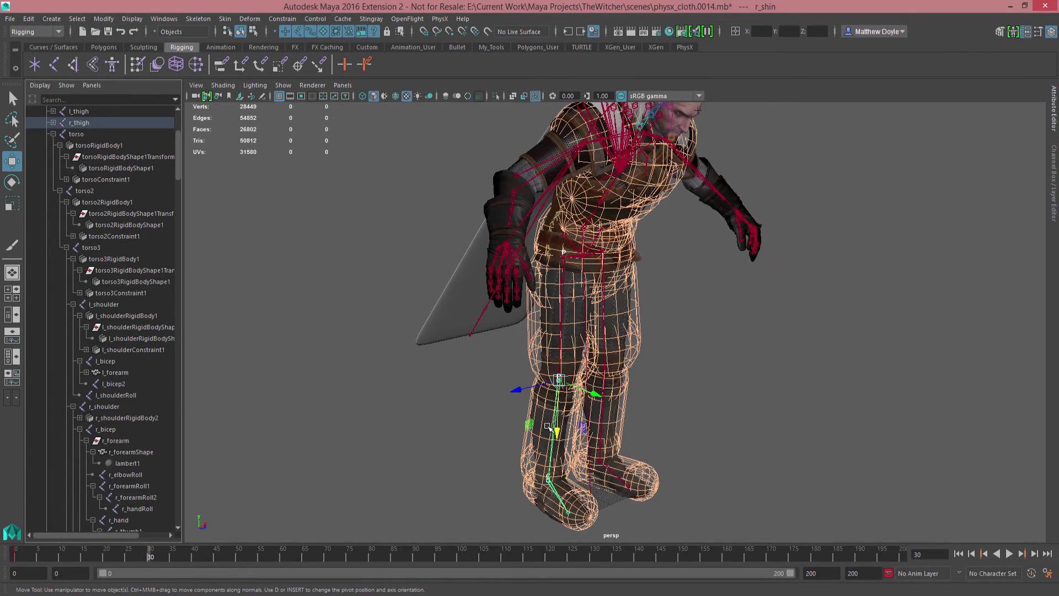
pyautogui.click(562, 322)
pyautogui.moveTo(54, 558); pyautogui.dragTo(15, 558)
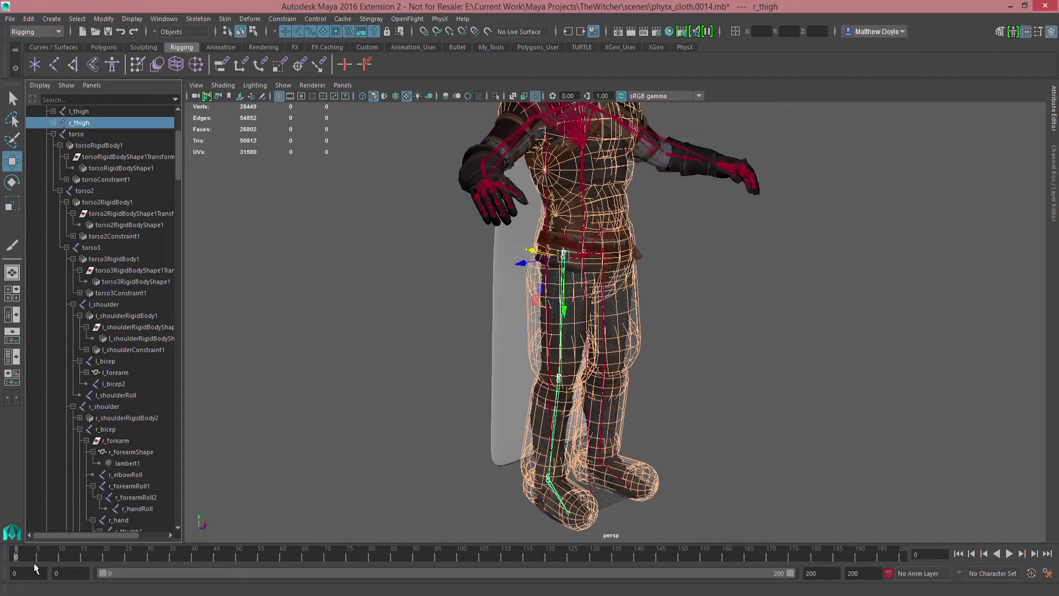
pyautogui.moveTo(106, 558)
pyautogui.mouseDown()
pyautogui.moveTo(175, 562)
pyautogui.moveTo(150, 561)
pyautogui.mouseUp()
pyautogui.press('e')
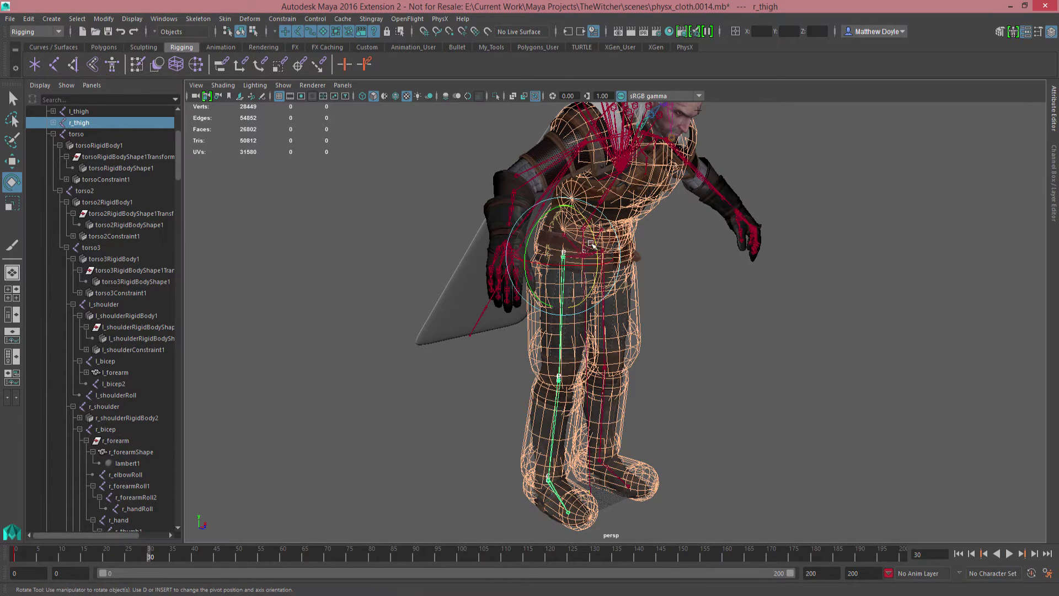
pyautogui.moveTo(594, 248); pyautogui.dragTo(596, 274)
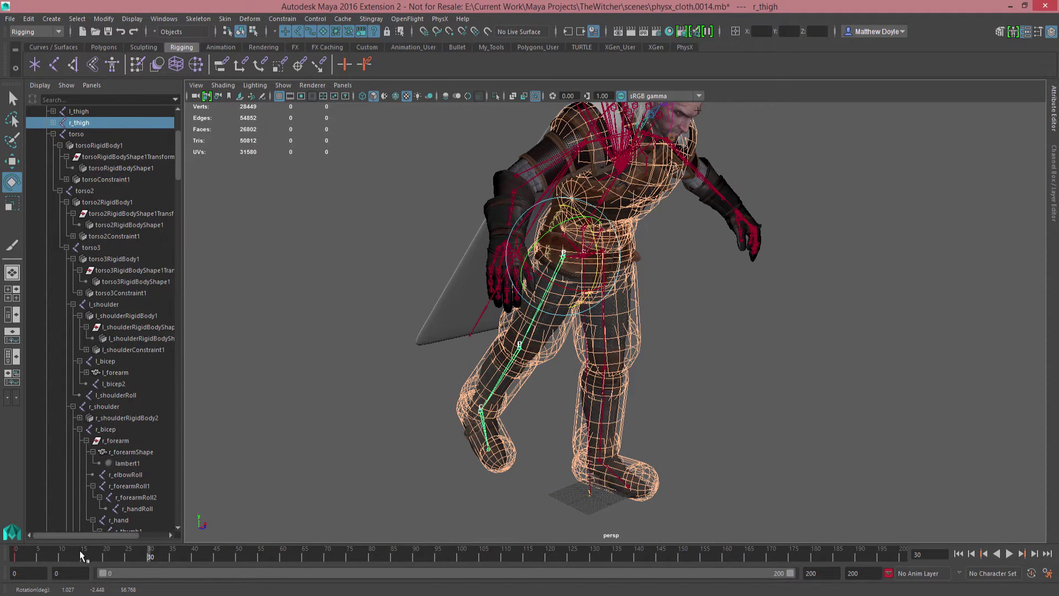
pyautogui.moveTo(143, 554); pyautogui.dragTo(15, 555)
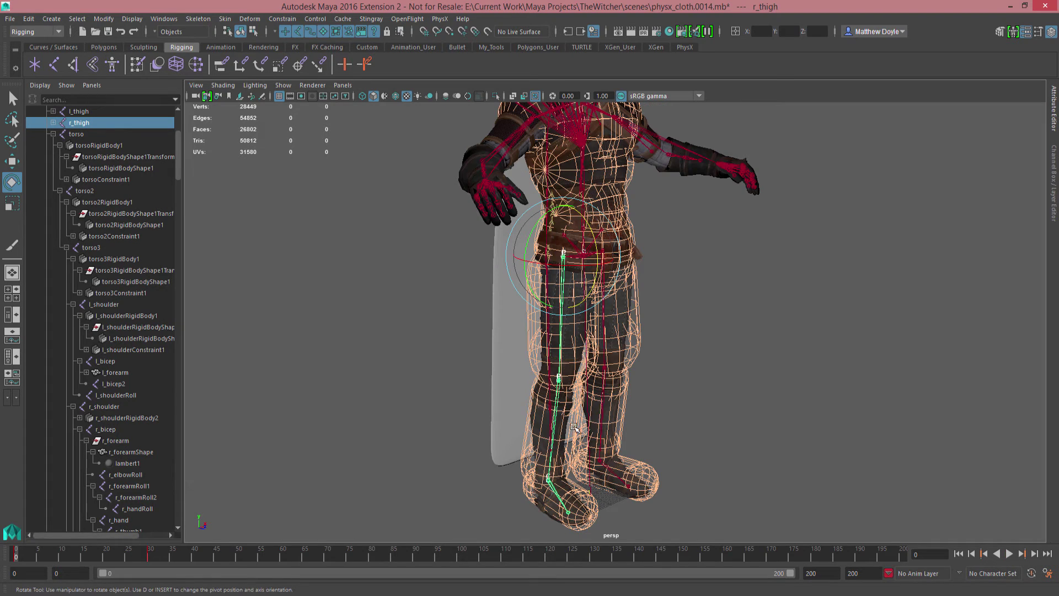
# Key the right shin joint at frame 0 and at frame 30, bent backward about 44 degrees, and return to frame 0.
pyautogui.click(556, 417)
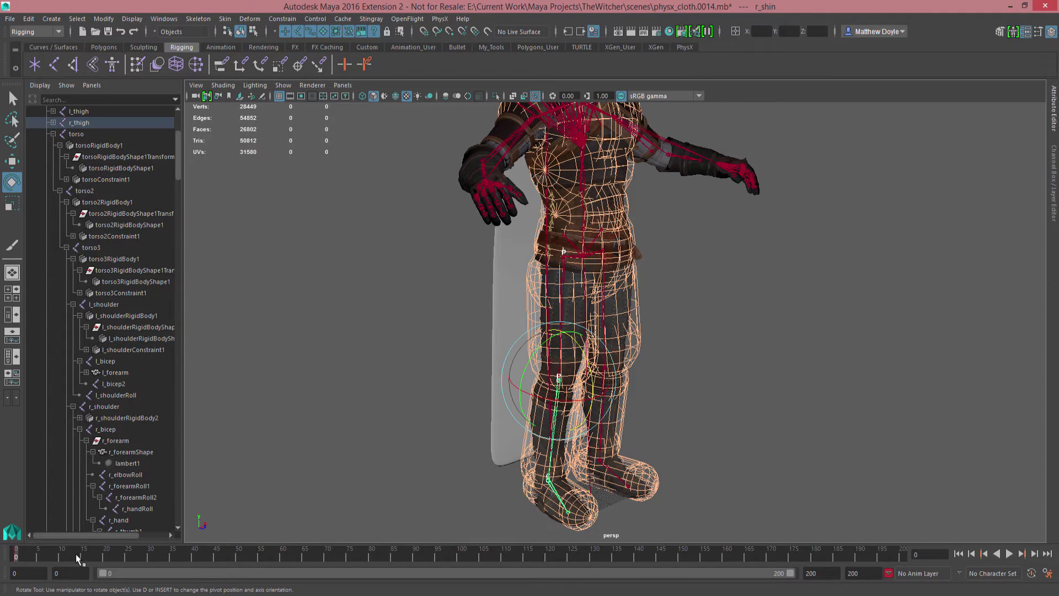
pyautogui.moveTo(75, 553); pyautogui.dragTo(156, 557)
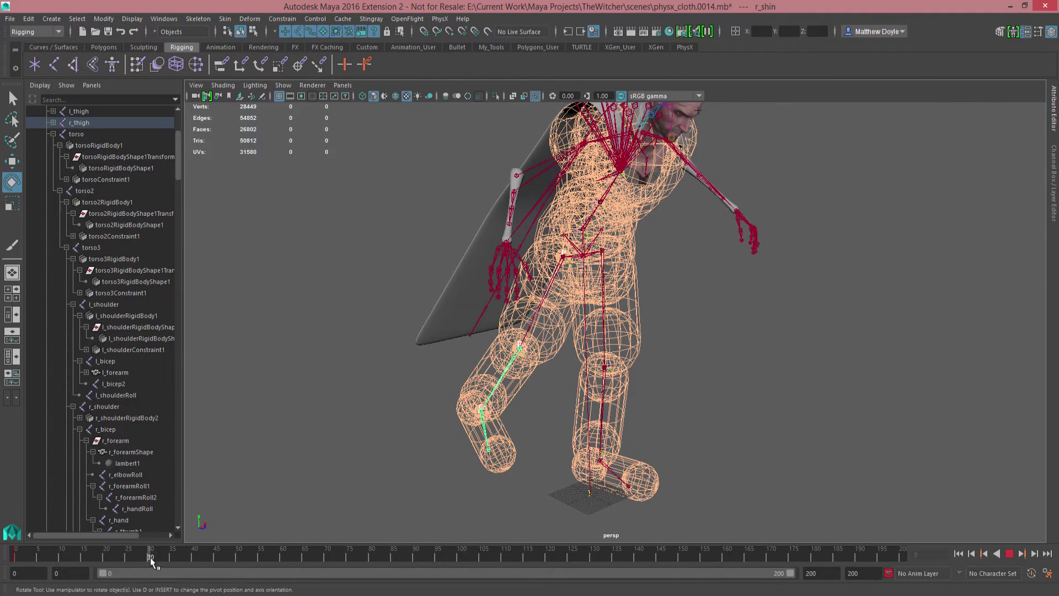
pyautogui.moveTo(554, 345); pyautogui.dragTo(538, 380)
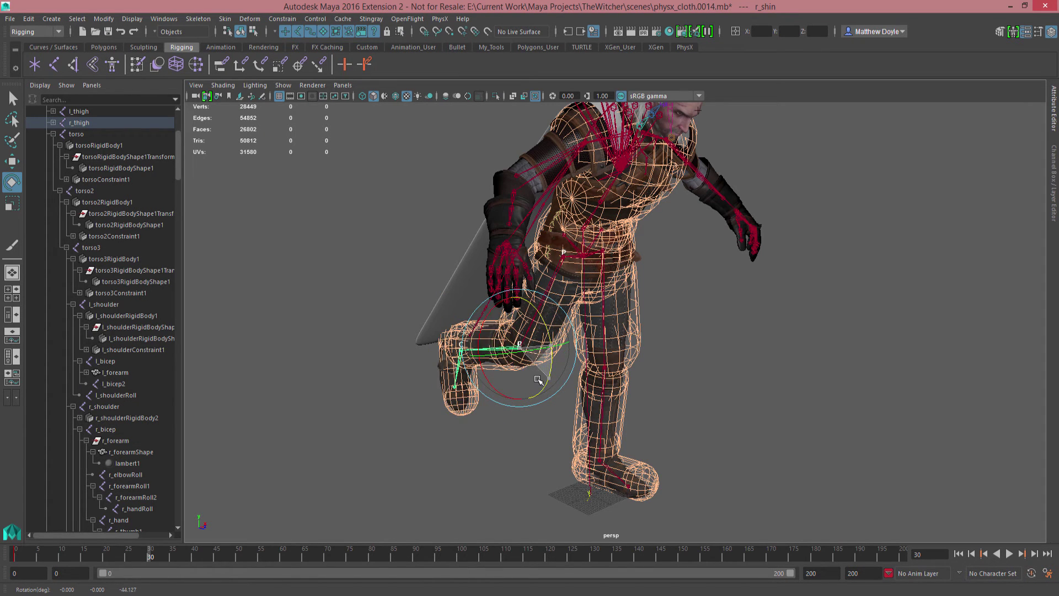
pyautogui.moveTo(168, 560); pyautogui.dragTo(15, 557)
# Deselect the shin joint and hide the joints in the viewport.
pyautogui.click(358, 337)
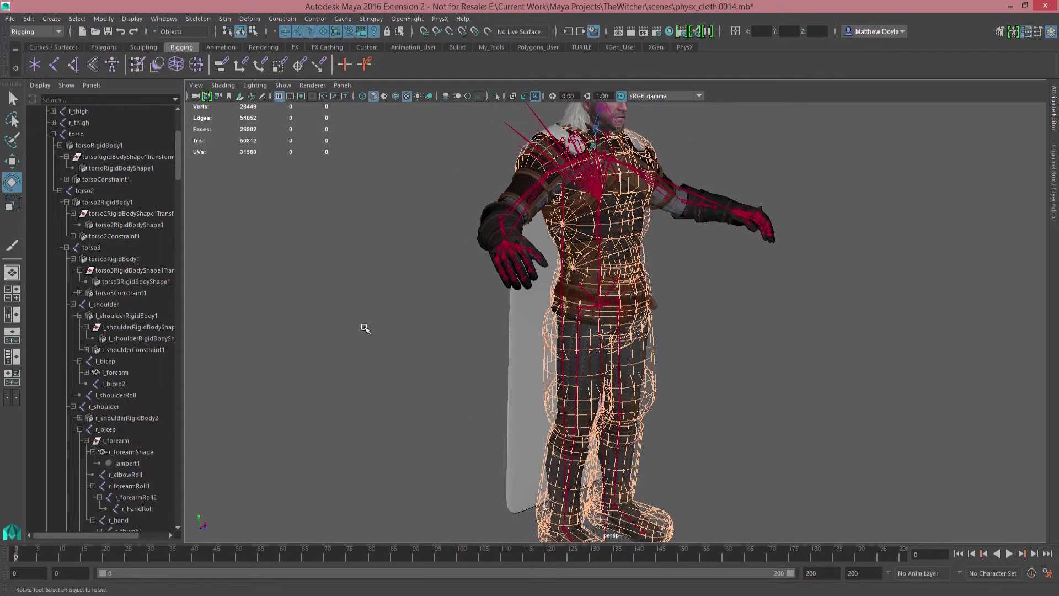
pyautogui.click(288, 88)
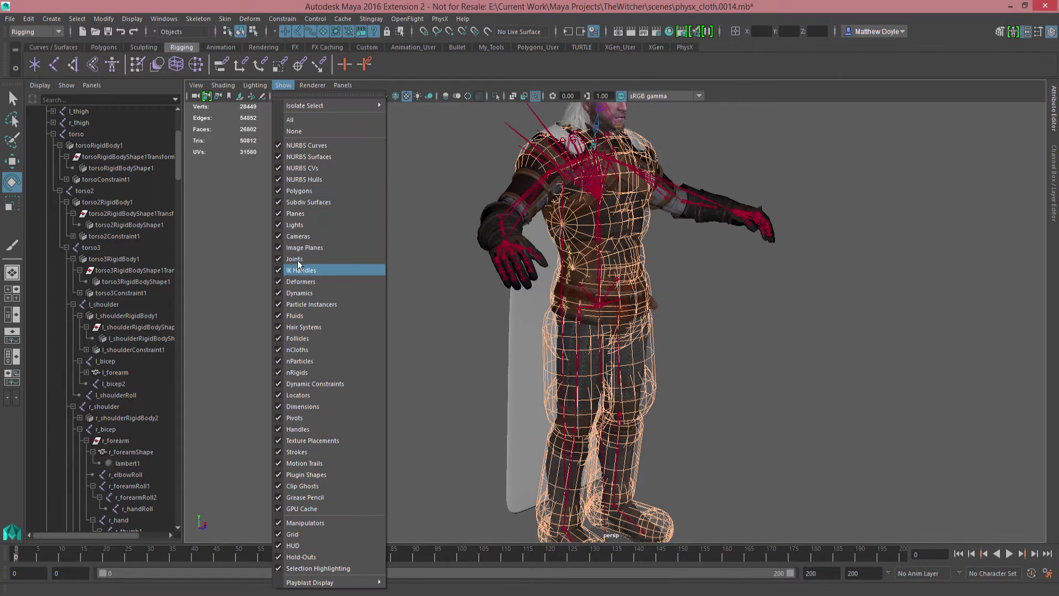
pyautogui.click(324, 279)
# Run the PhysX simulation, examine the moving cape from behind and from both sides, and rewind the simulation.
pyautogui.keyDown('alt'); pyautogui.moveTo(352, 296); pyautogui.dragTo(411, 291); pyautogui.keyUp('alt')
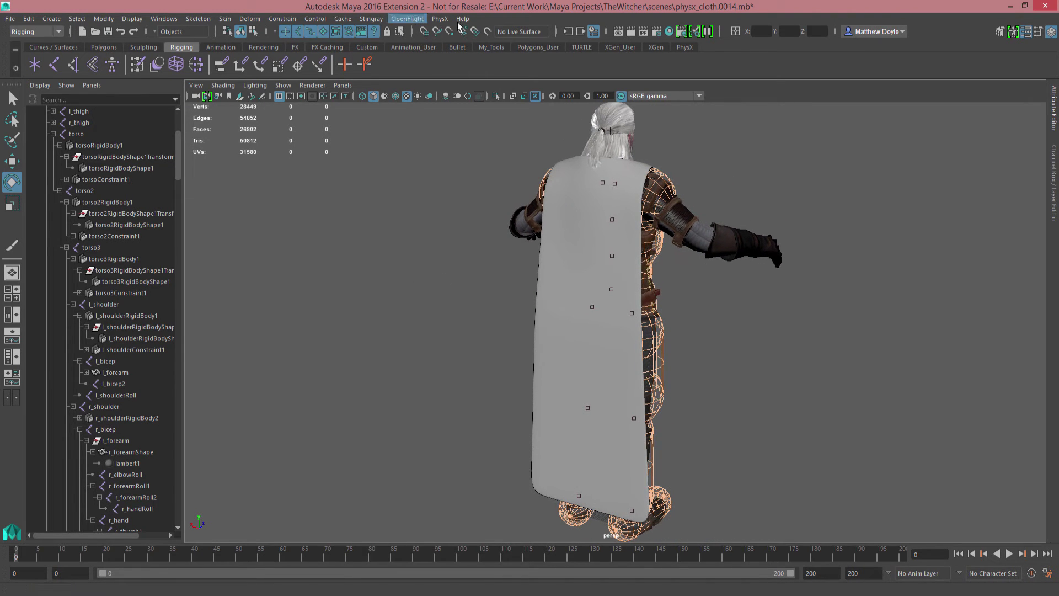
pyautogui.click(439, 19)
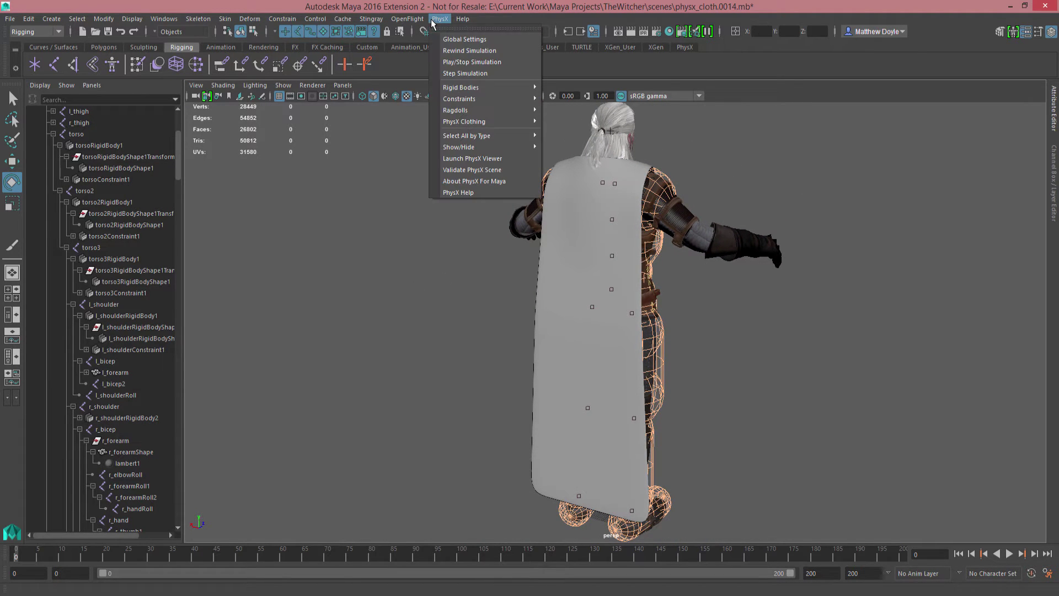
pyautogui.click(462, 65)
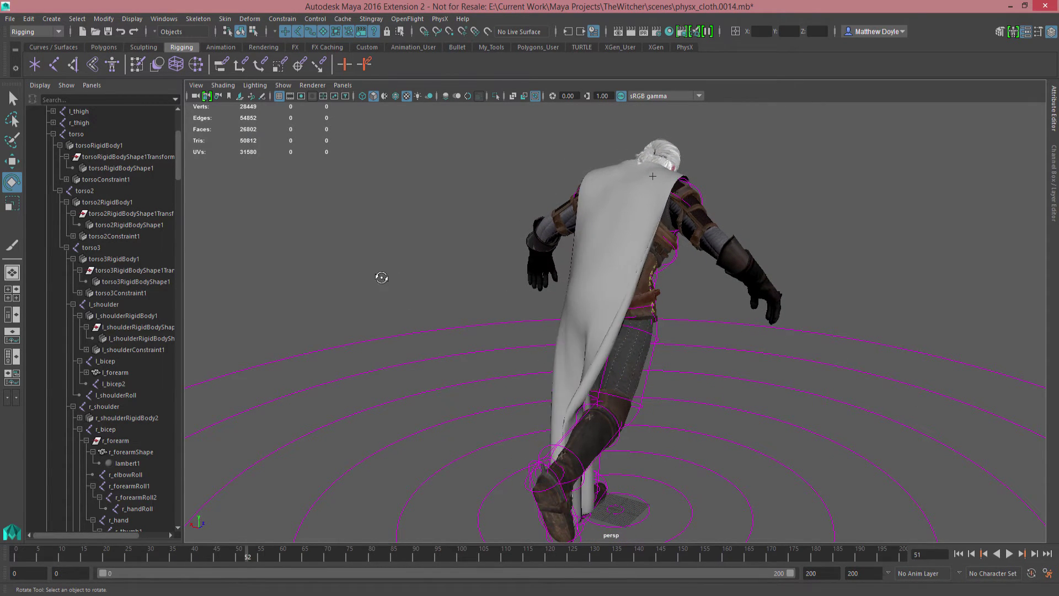
pyautogui.keyDown('alt'); pyautogui.moveTo(378, 277); pyautogui.dragTo(452, 276); pyautogui.keyUp('alt')
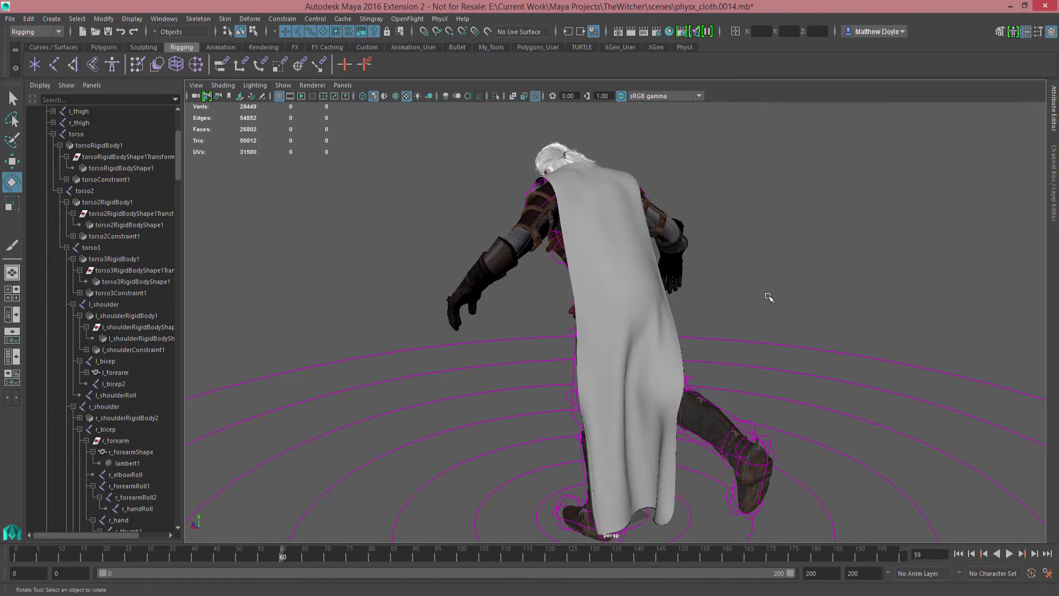
pyautogui.keyDown('alt'); pyautogui.moveTo(778, 279); pyautogui.dragTo(686, 279); pyautogui.keyUp('alt')
pyautogui.keyDown('alt'); pyautogui.moveTo(822, 255); pyautogui.dragTo(388, 252); pyautogui.keyUp('alt')
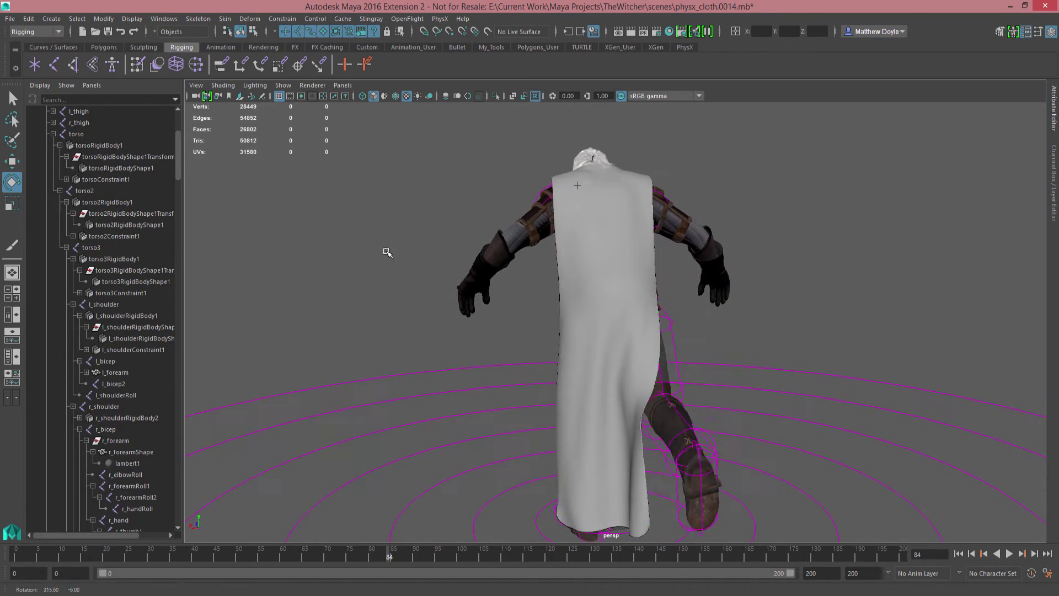
pyautogui.click(438, 19)
pyautogui.click(469, 51)
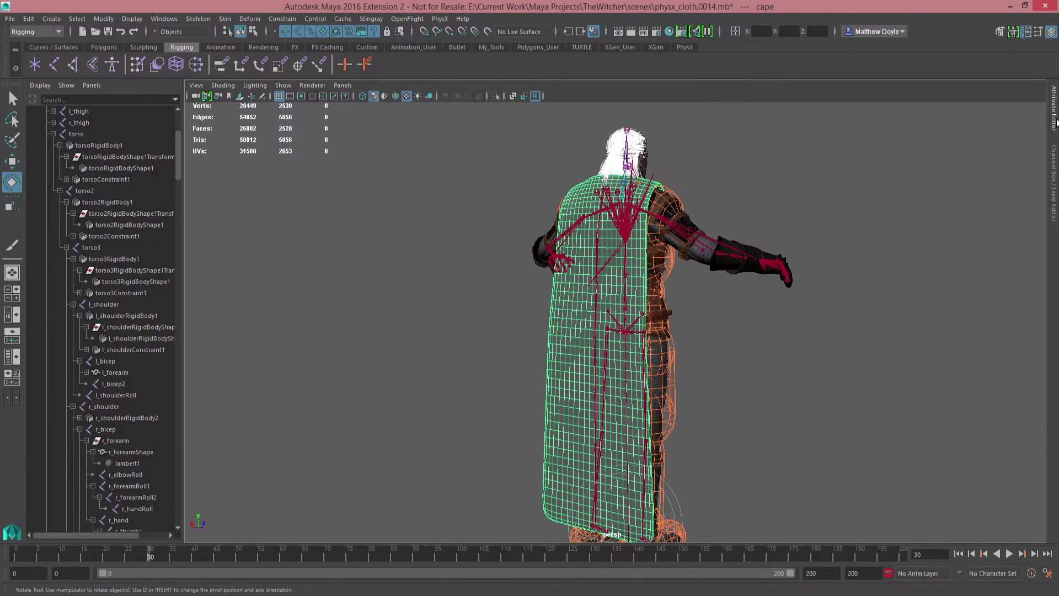
# Show the selected cape's capeClothing attributes and expand its Advanced Attributes section.
pyautogui.click(1055, 122)
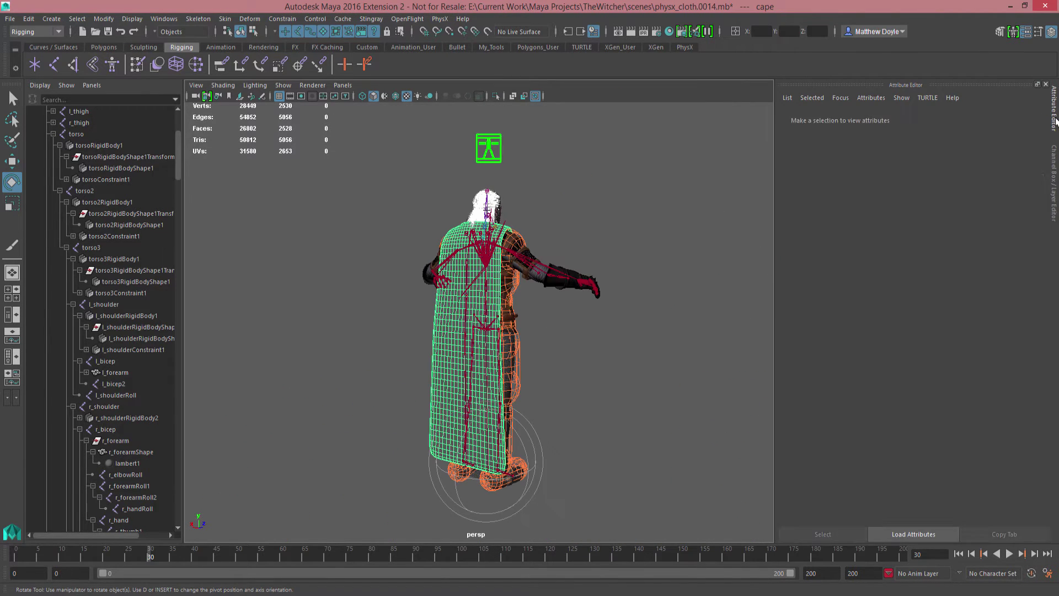
pyautogui.click(934, 117)
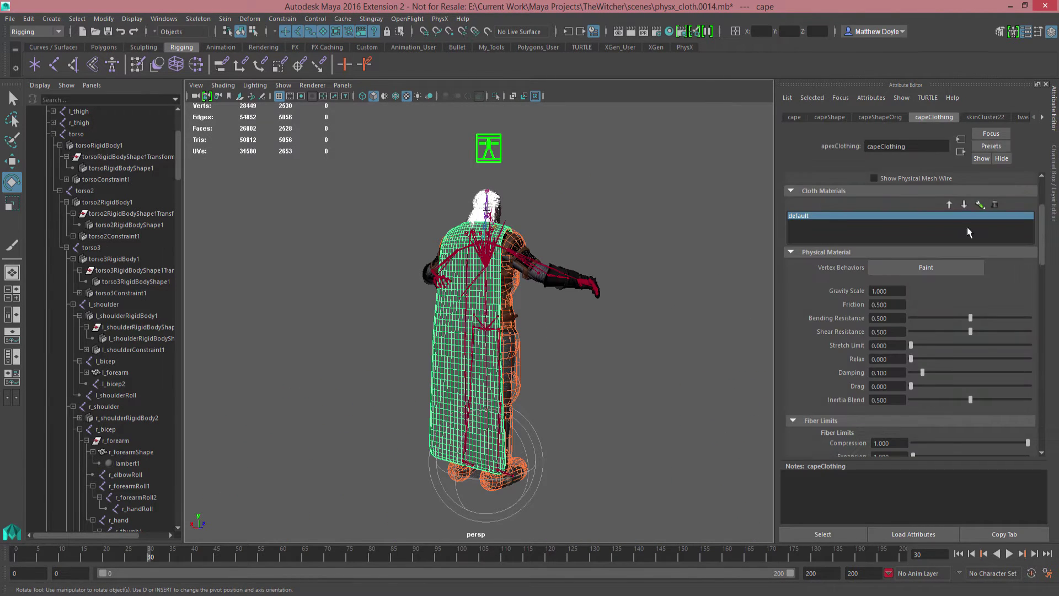
pyautogui.moveTo(1043, 251); pyautogui.dragTo(1042, 437)
pyautogui.scroll(5, 830, 392)
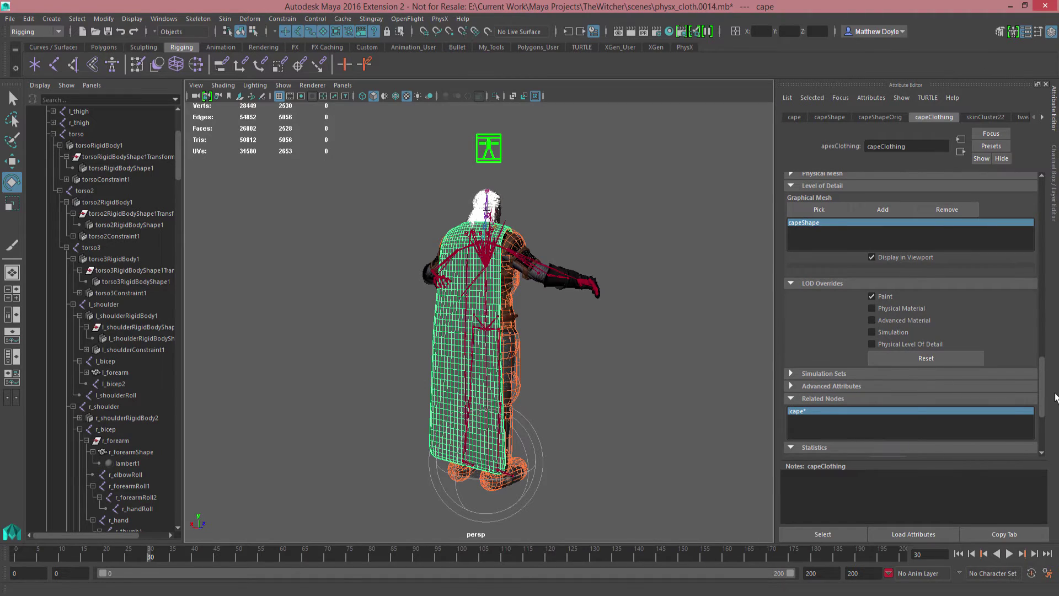
pyautogui.click(823, 399)
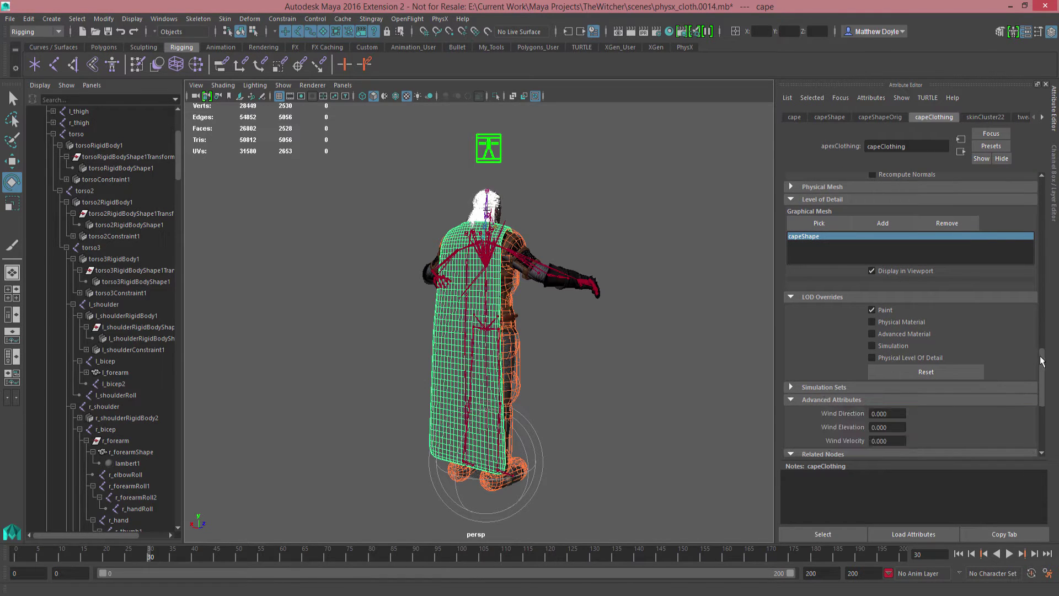
# Set the cape's Wind Direction and Wind Elevation to 45, and try a Wind Velocity of 2000 before reducing it to 1000.
pyautogui.moveTo(1042, 361); pyautogui.dragTo(1042, 378)
pyautogui.write('45')
pyautogui.press('Tab')
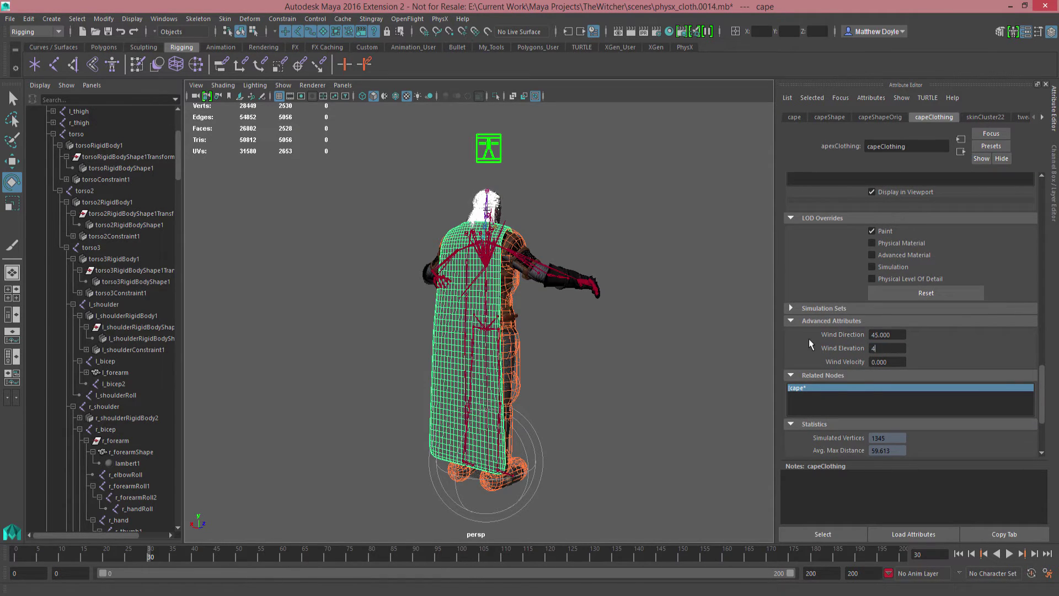
pyautogui.write('45')
pyautogui.press('Tab')
pyautogui.write('2000')
pyautogui.press('Return')
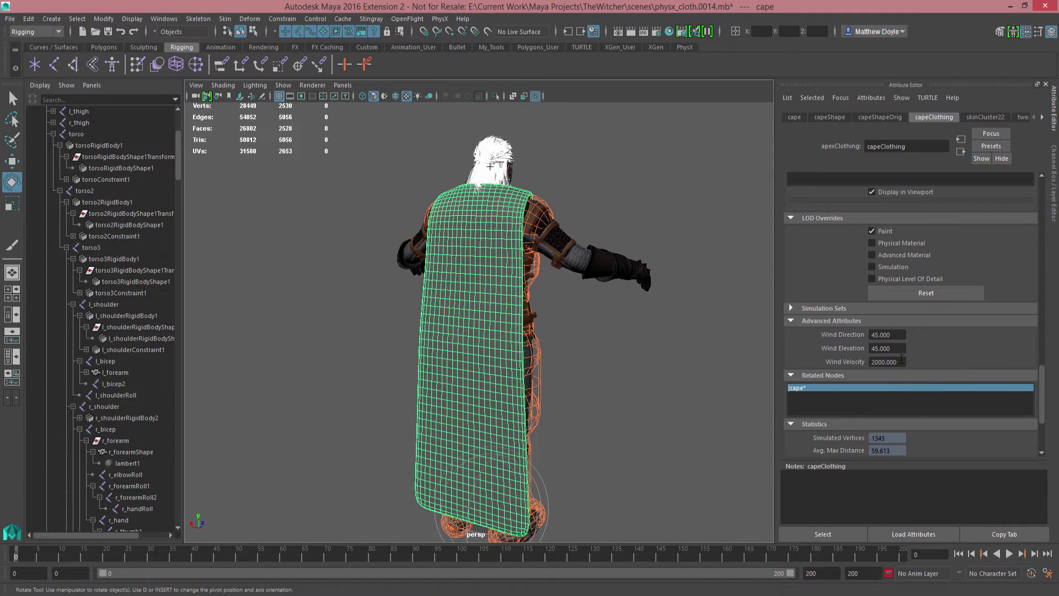
pyautogui.click(901, 361)
pyautogui.write('1')
# Check the PhysX global settings and start the simulation to test the wind on the cape.
pyautogui.click(440, 18)
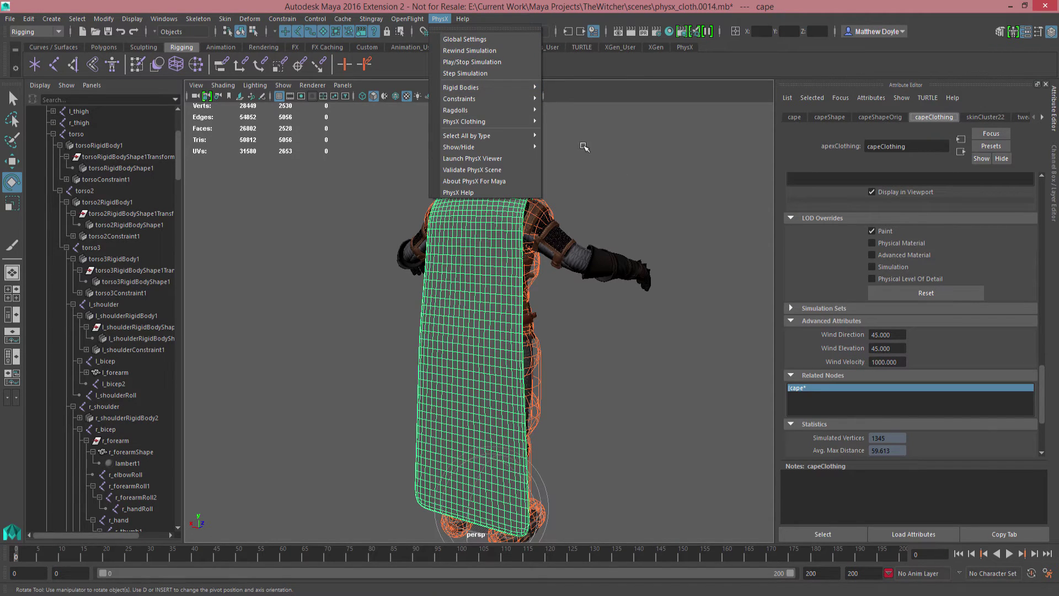
pyautogui.click(465, 39)
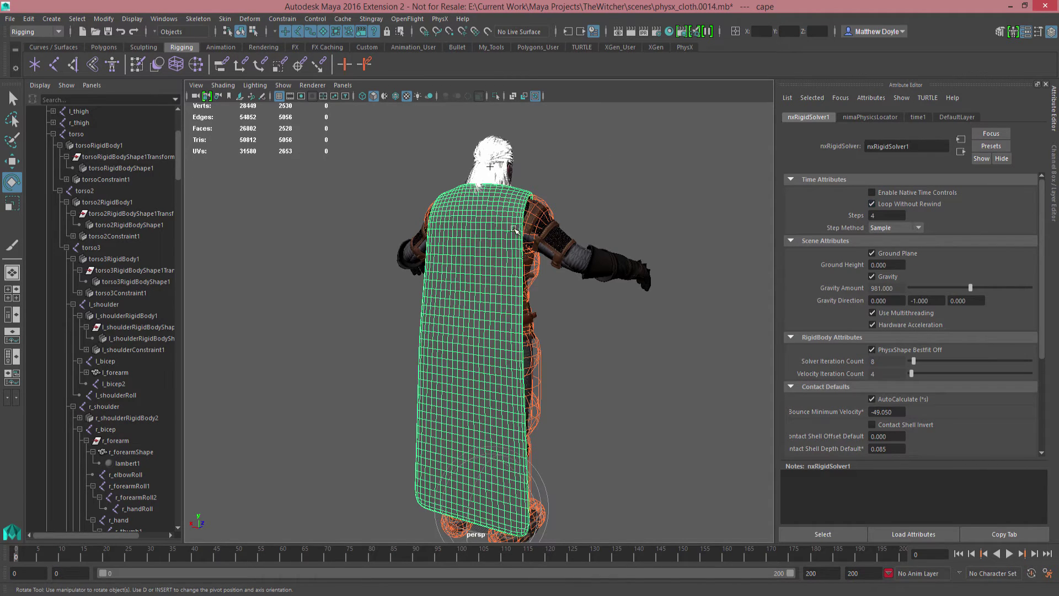
pyautogui.click(439, 18)
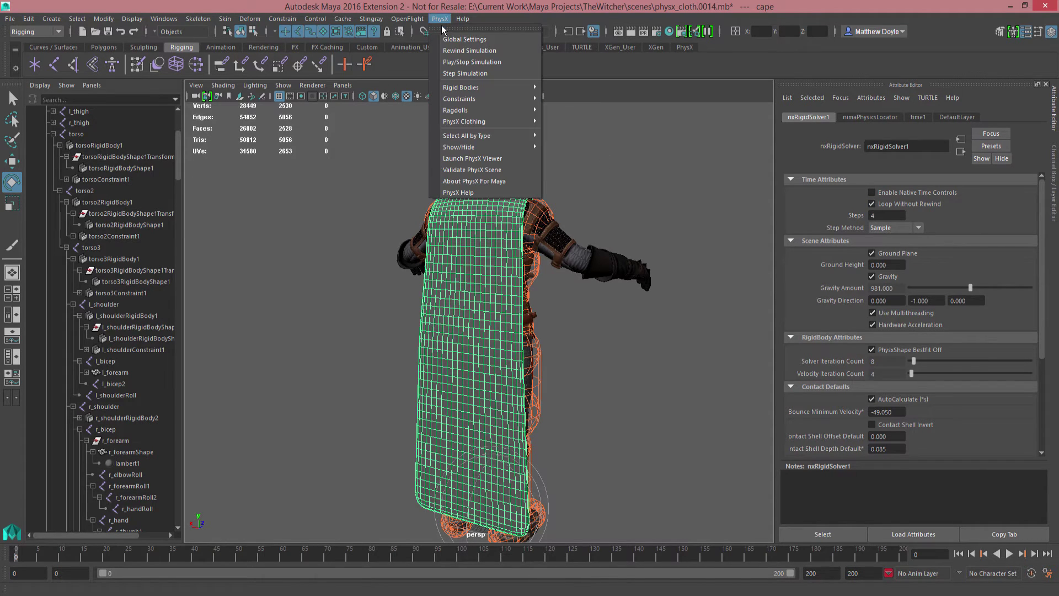
pyautogui.click(450, 62)
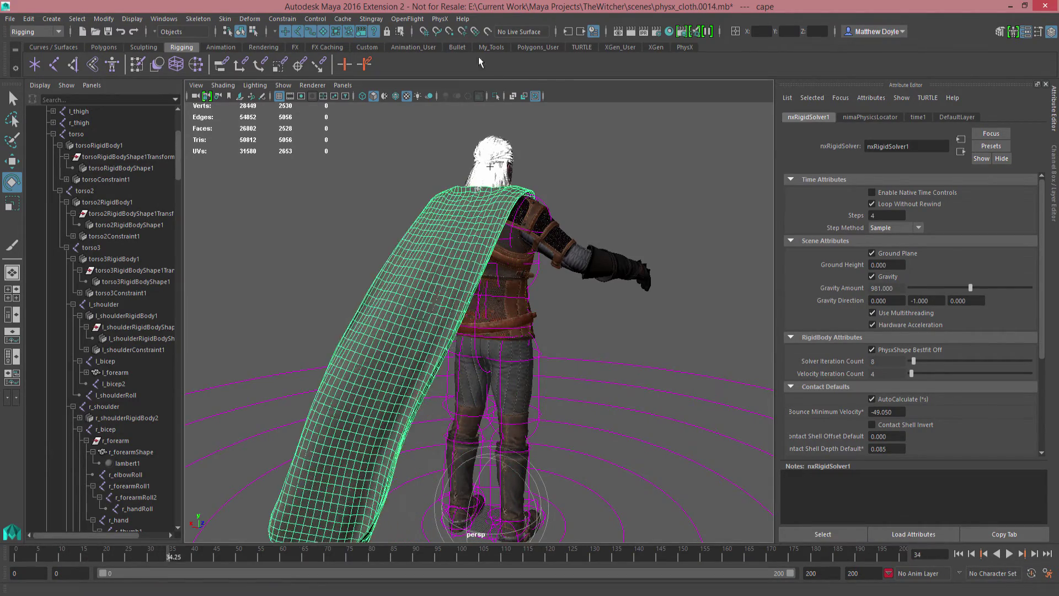
# Return to the cape's capeClothing attributes and turn off Slow Start while the simulation plays.
pyautogui.click(961, 151)
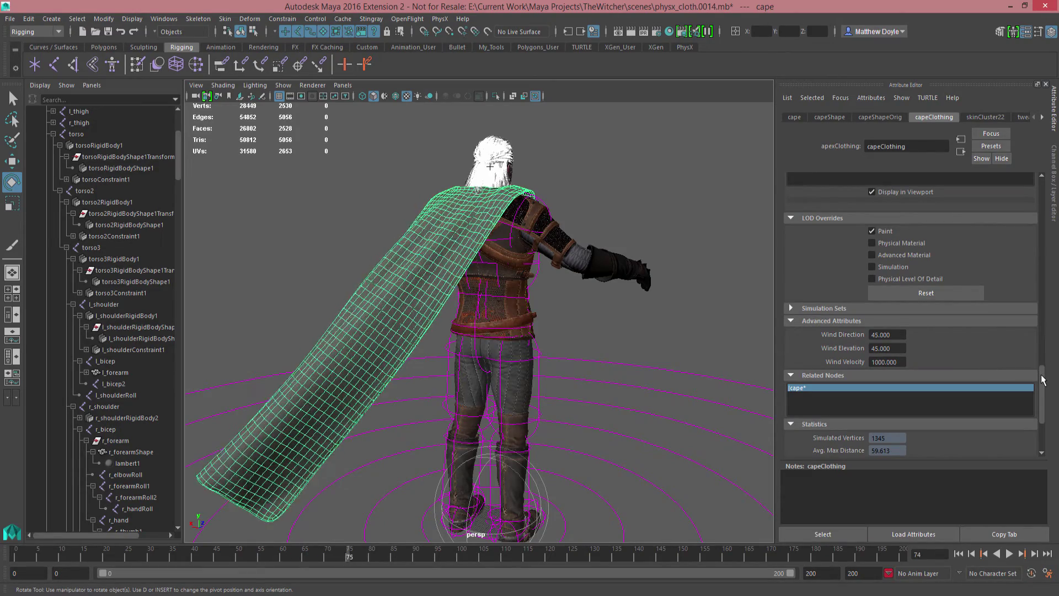
pyautogui.scroll(8, 919, 299)
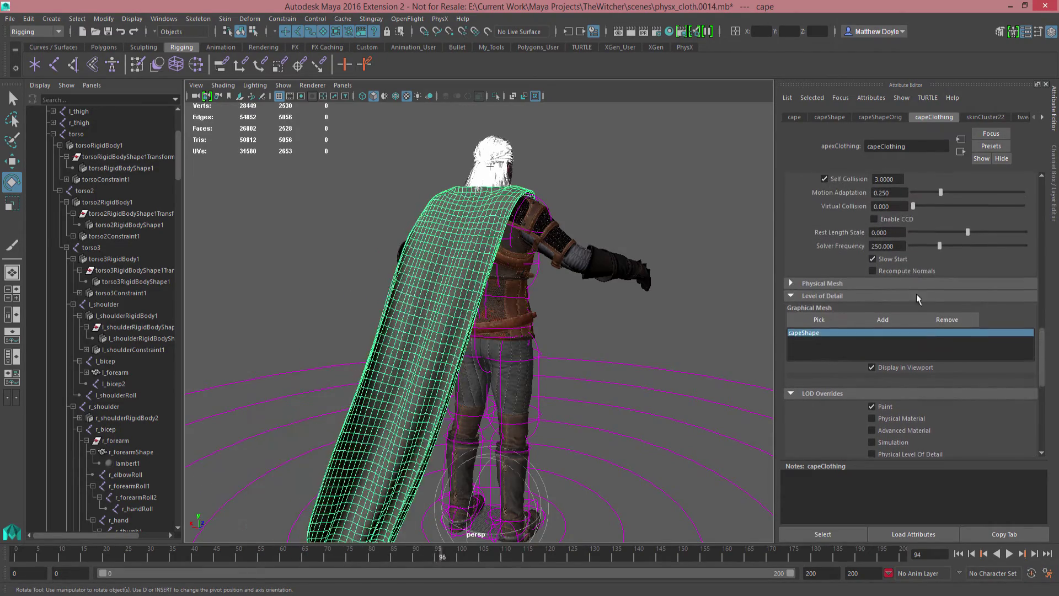
pyautogui.click(872, 259)
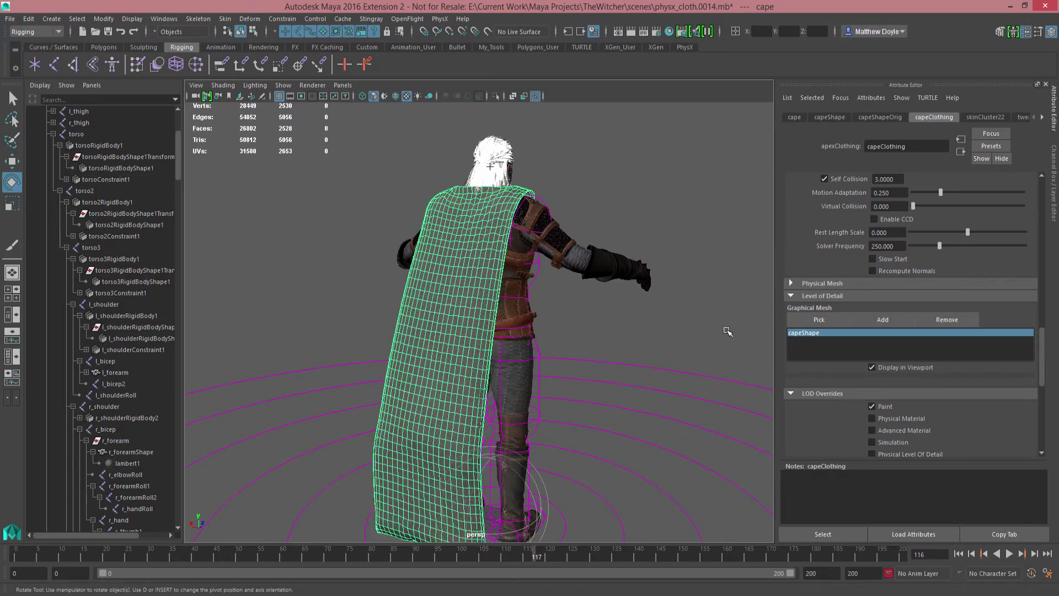
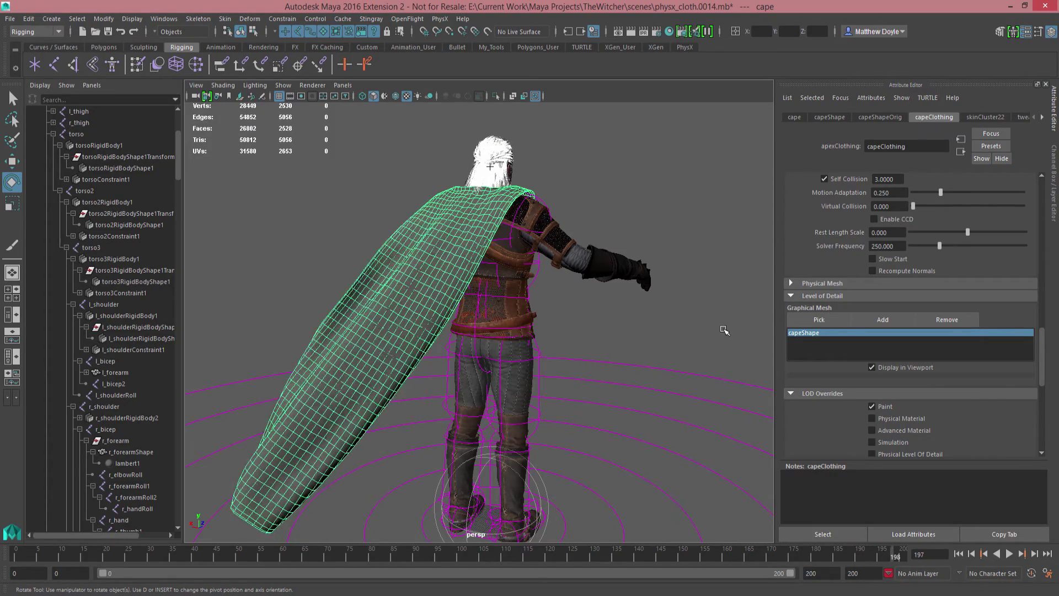
# Deselect the cape and examine its wind simulation from the front, the side and behind, close up and from farther away.
pyautogui.keyDown('alt'); pyautogui.moveTo(714, 322); pyautogui.dragTo(610, 314); pyautogui.keyUp('alt')
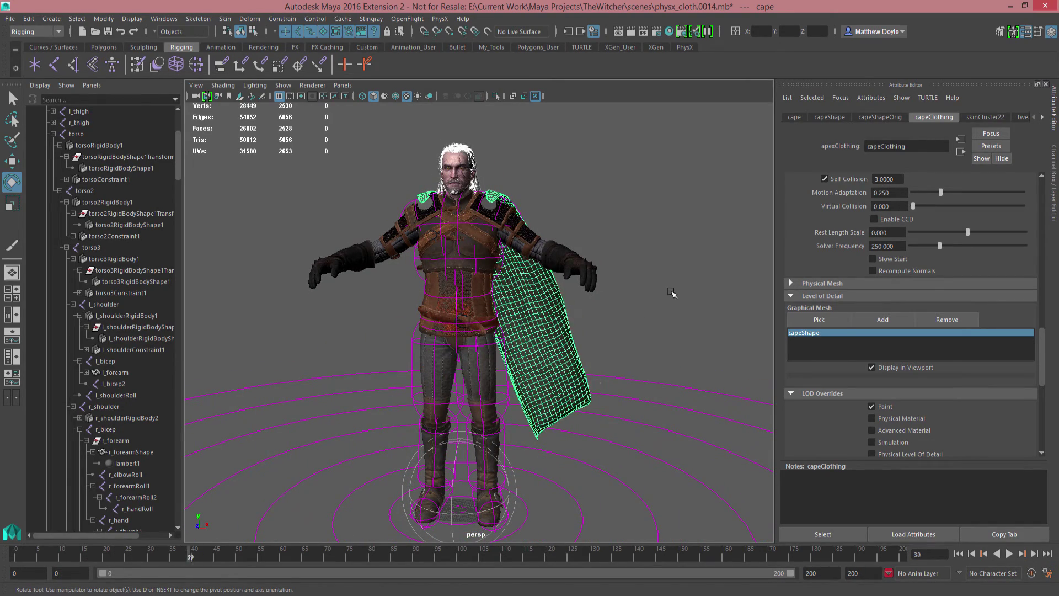
pyautogui.keyDown('alt'); pyautogui.moveTo(672, 293); pyautogui.dragTo(637, 207); pyautogui.keyUp('alt')
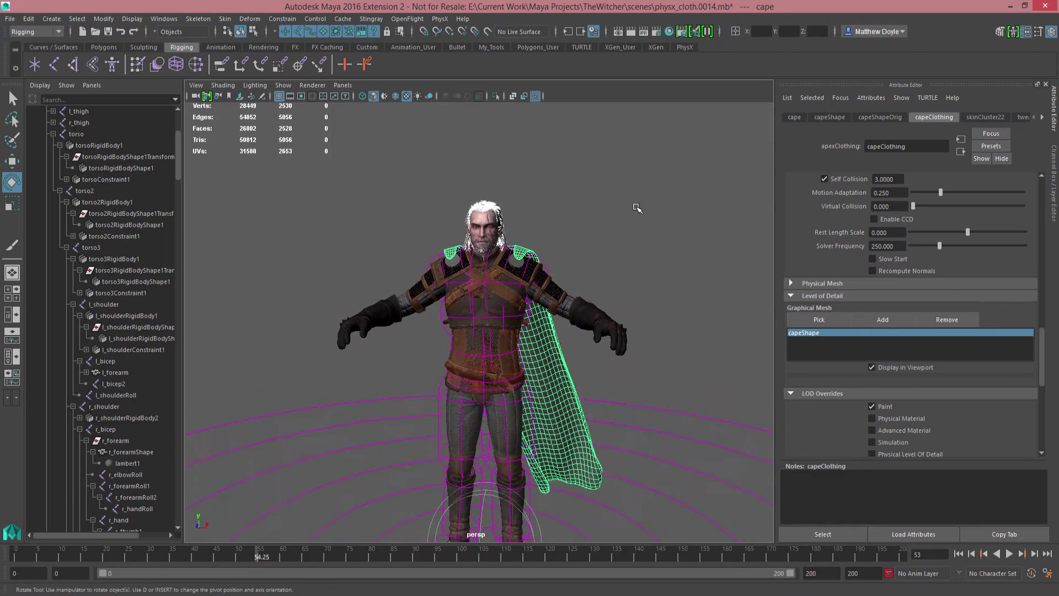
pyautogui.scroll(8, 637, 208)
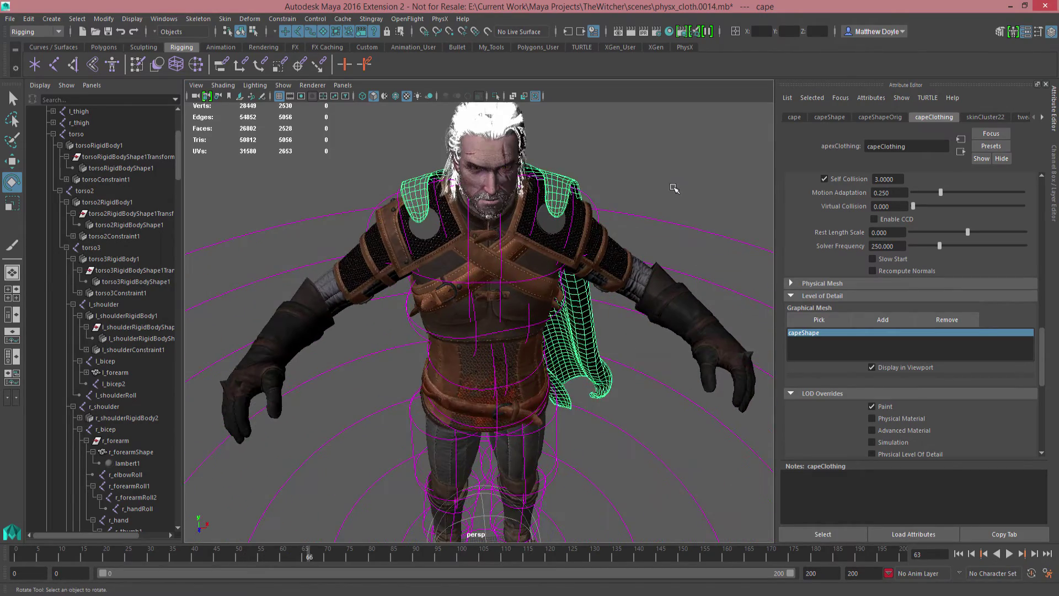
pyautogui.click(674, 188)
pyautogui.keyDown('alt'); pyautogui.moveTo(623, 326); pyautogui.dragTo(589, 331); pyautogui.keyUp('alt')
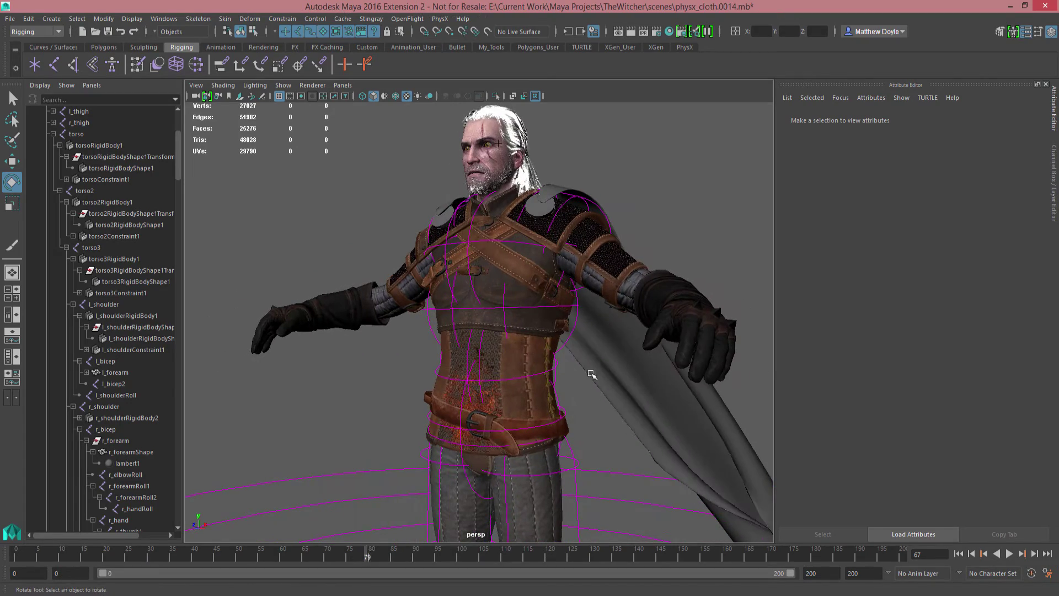
pyautogui.keyDown('alt'); pyautogui.moveTo(598, 404); pyautogui.dragTo(584, 381, button='right'); pyautogui.keyUp('alt')
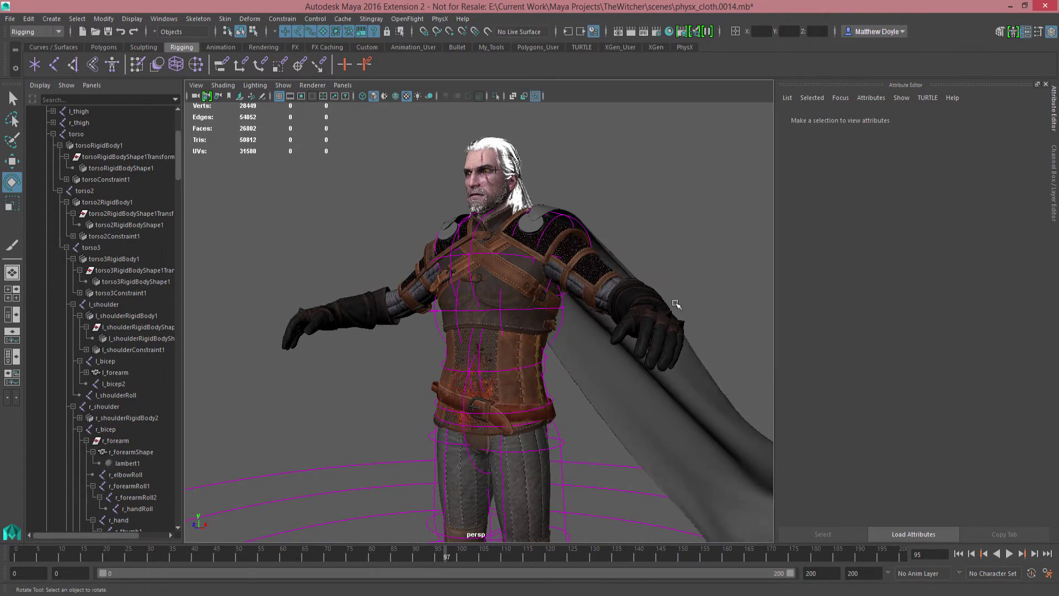
pyautogui.keyDown('alt'); pyautogui.moveTo(676, 304); pyautogui.dragTo(693, 265); pyautogui.keyUp('alt')
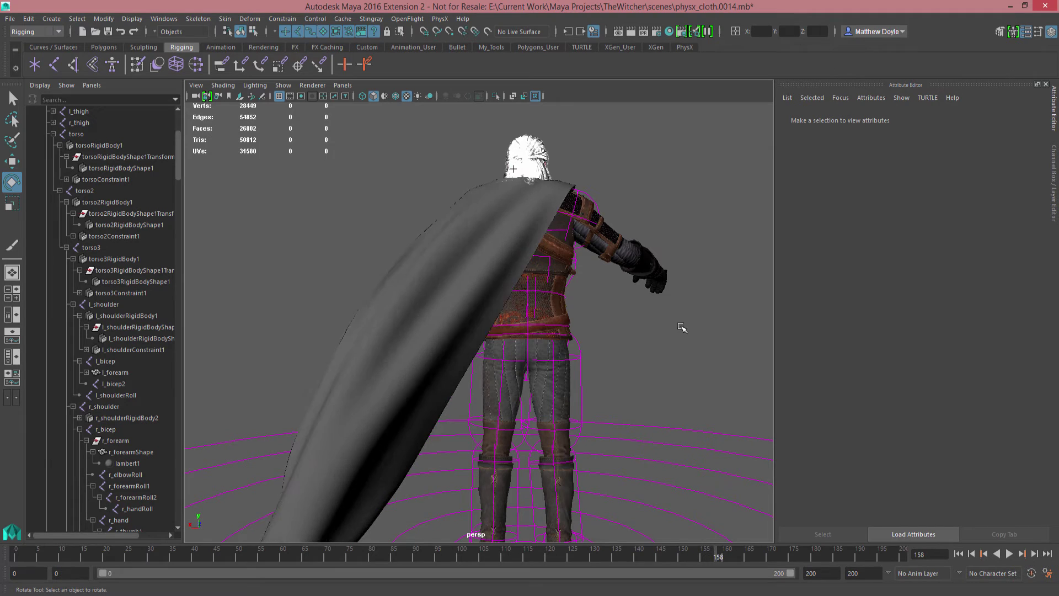
pyautogui.keyDown('alt'); pyautogui.moveTo(682, 327); pyautogui.dragTo(416, 341); pyautogui.keyUp('alt')
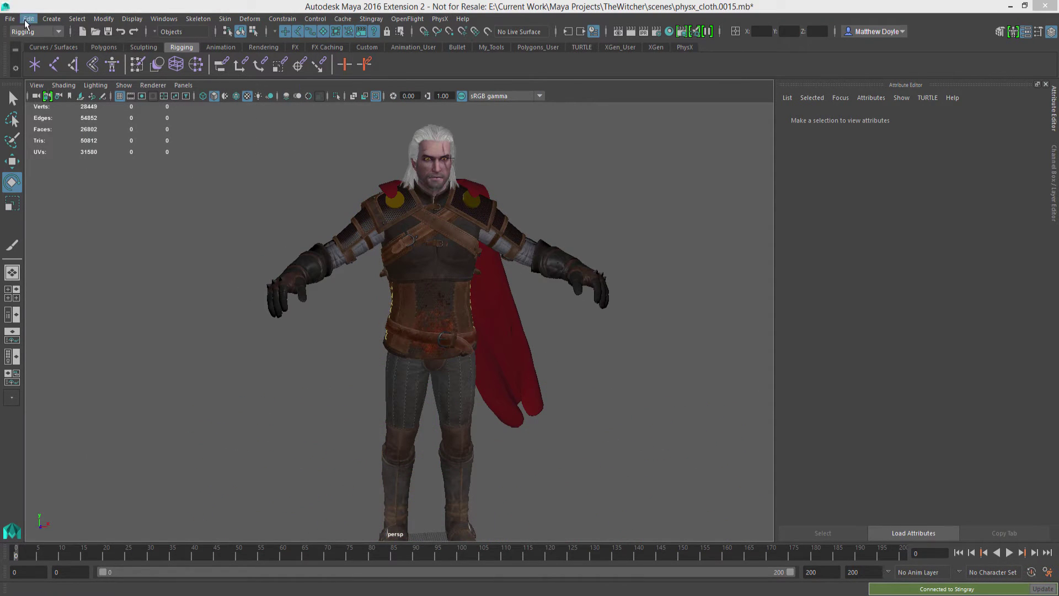
# Start a PhysX Export All and browse to the content folder of the Stingray project clothing_test\empty_project.
pyautogui.click(9, 18)
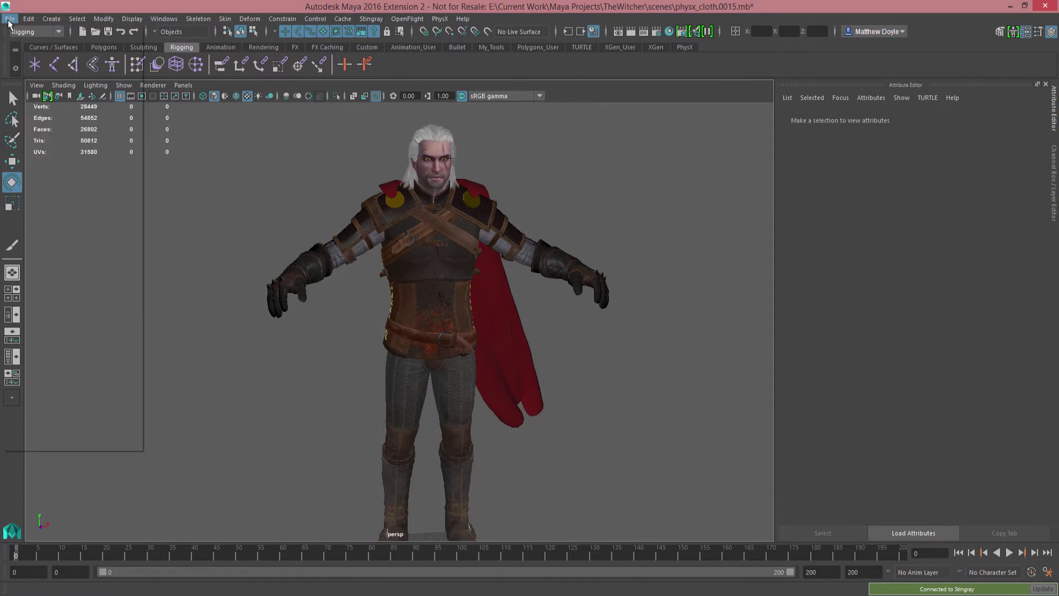
pyautogui.click(58, 169)
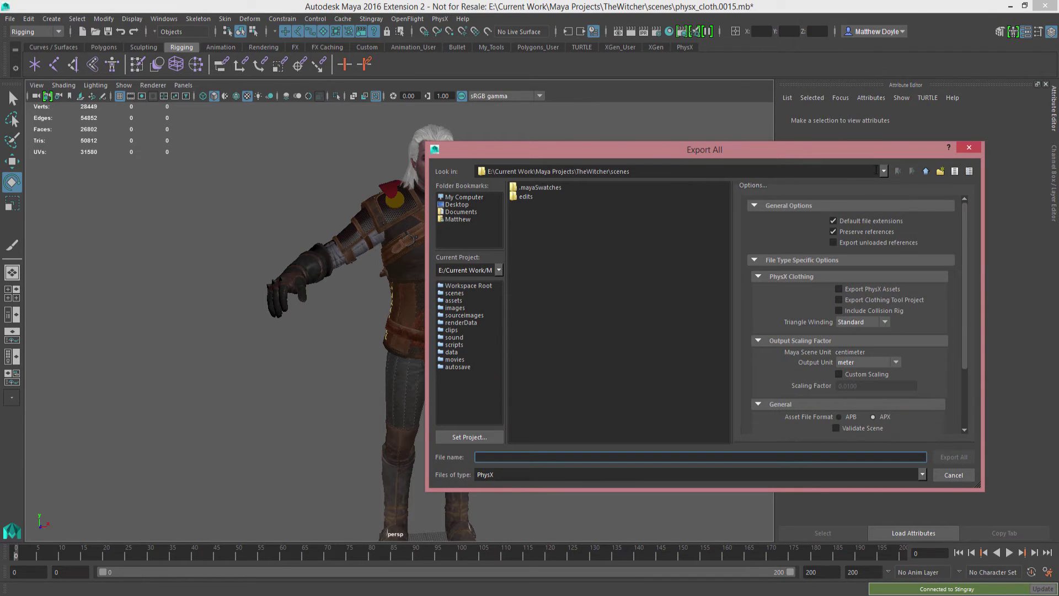
pyautogui.click(883, 171)
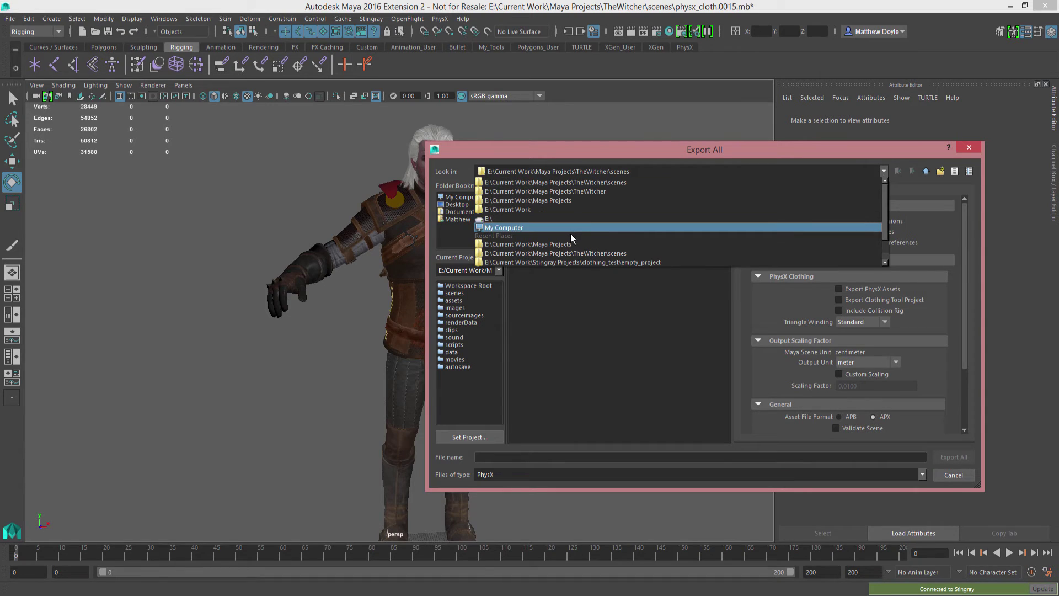
pyautogui.click(563, 262)
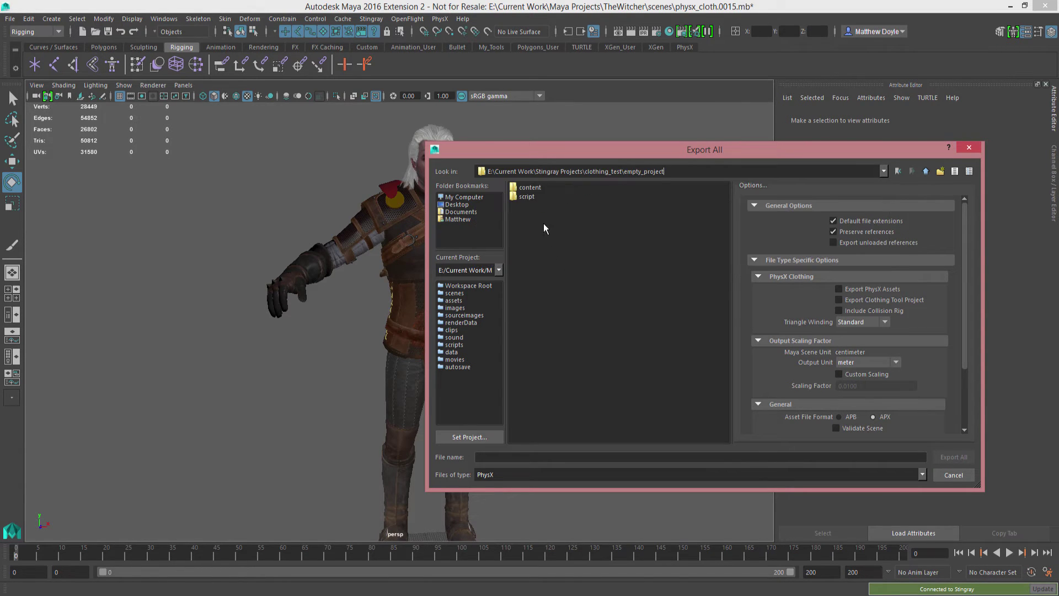
pyautogui.doubleClick(531, 188)
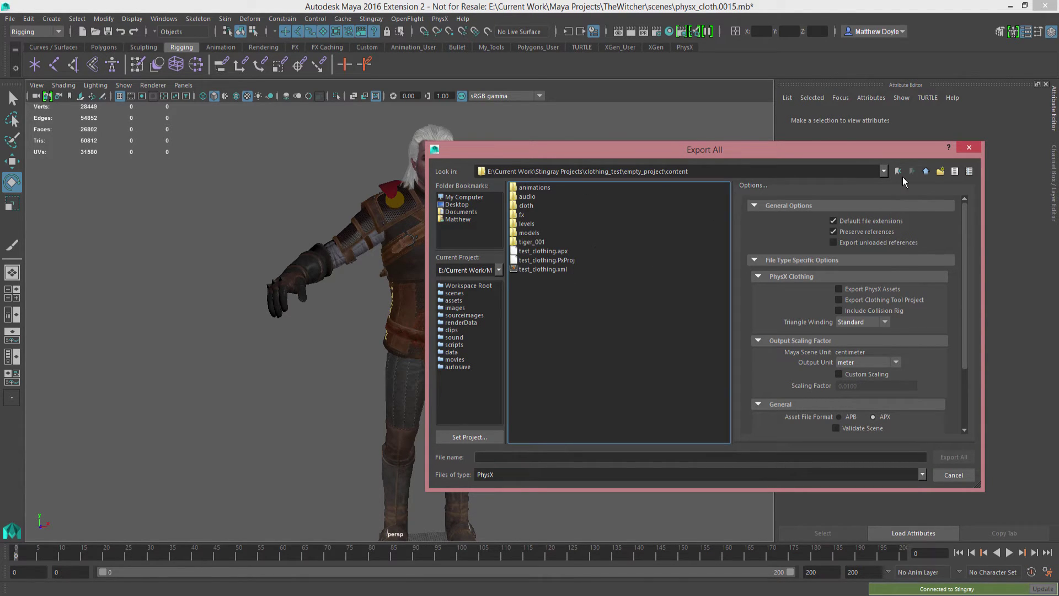
# Create a folder named characters inside the content folder and open it as the export location.
pyautogui.click(939, 172)
pyautogui.write('chara')
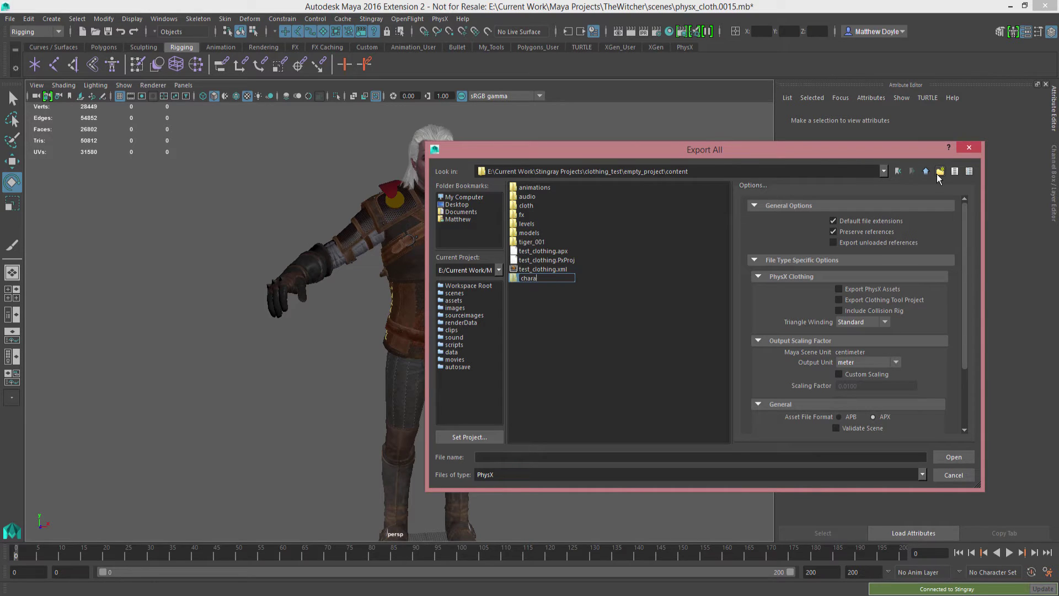
pyautogui.write('cters')
pyautogui.press('Return')
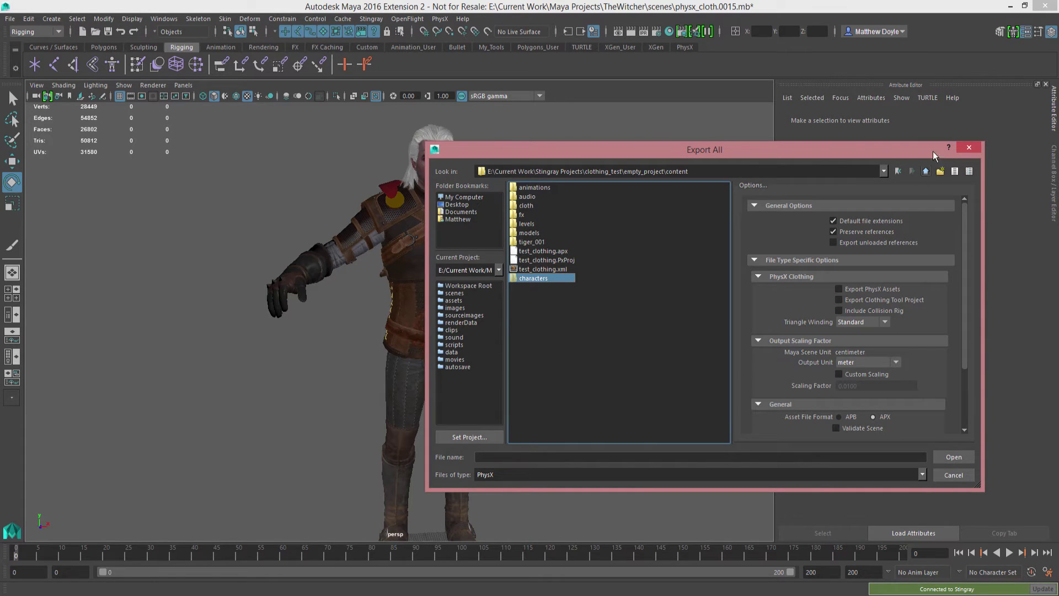
pyautogui.doubleClick(533, 278)
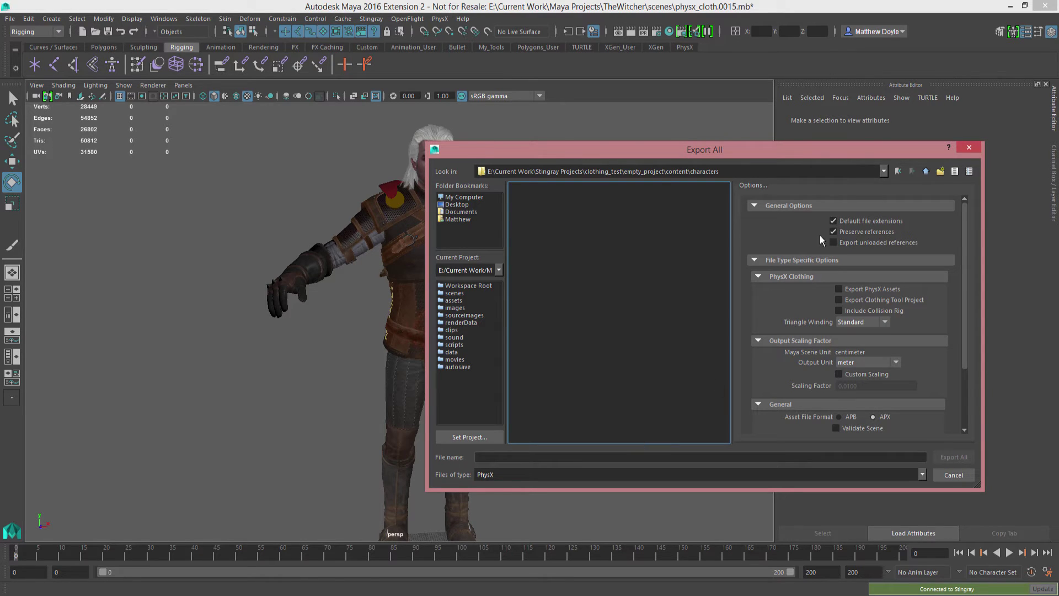
# Create a folder named theWitcher inside the characters folder and open it as the export location.
pyautogui.click(944, 170)
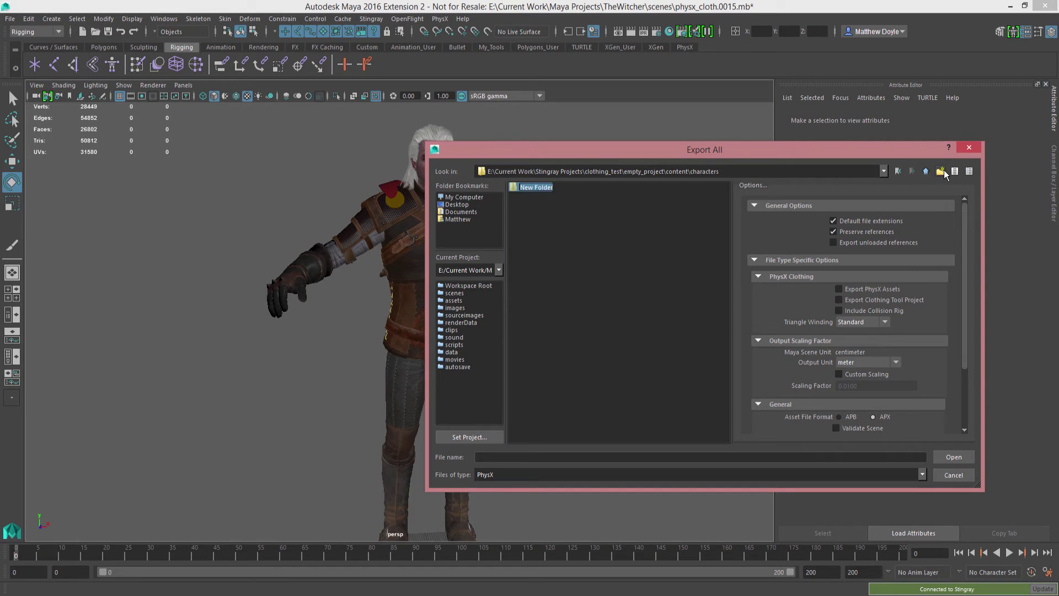
pyautogui.write('theWitcher')
pyautogui.press('Return')
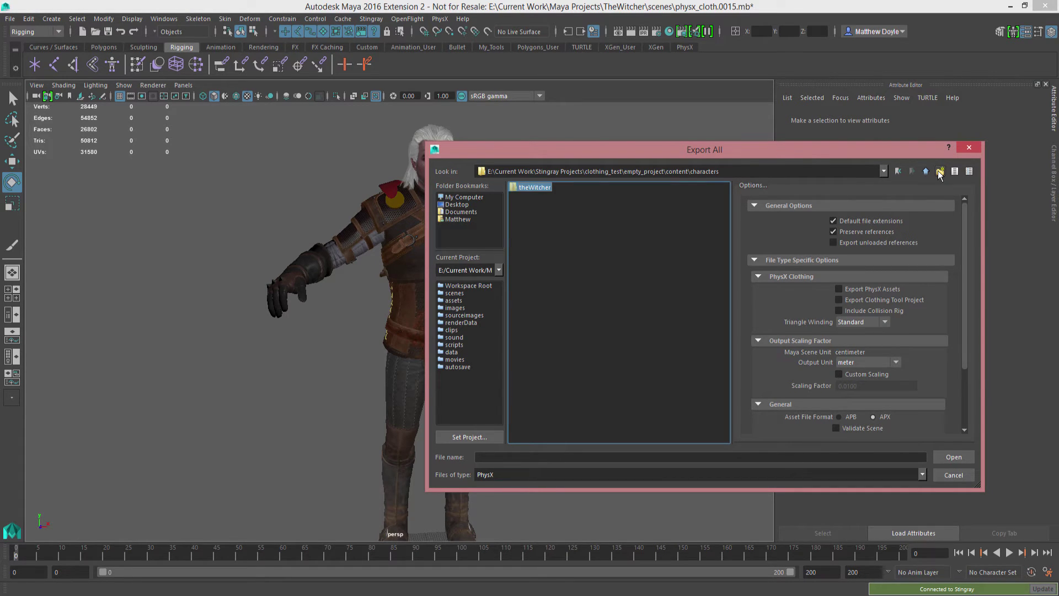
pyautogui.doubleClick(524, 188)
# Export the whole scene as geralt in FBX export format to the theWitcher folder.
pyautogui.click(531, 458)
pyautogui.write('geralt')
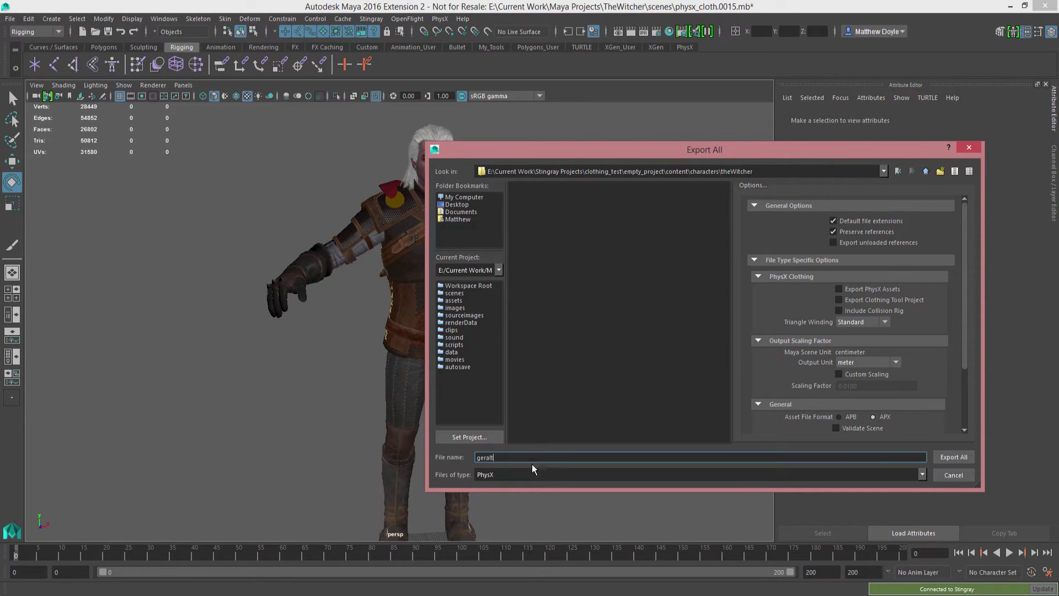
pyautogui.click(537, 473)
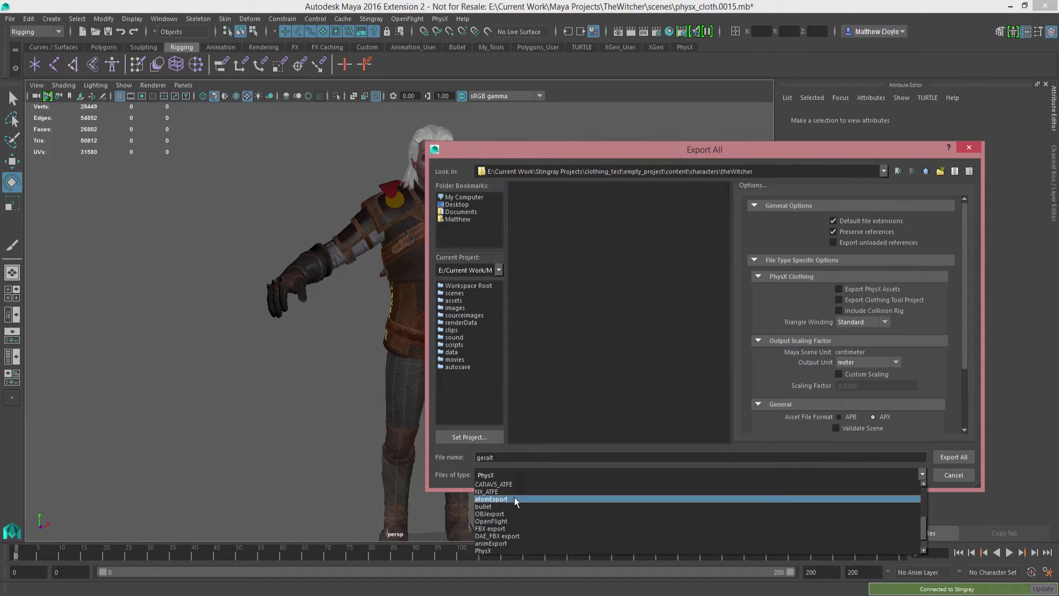
pyautogui.click(513, 529)
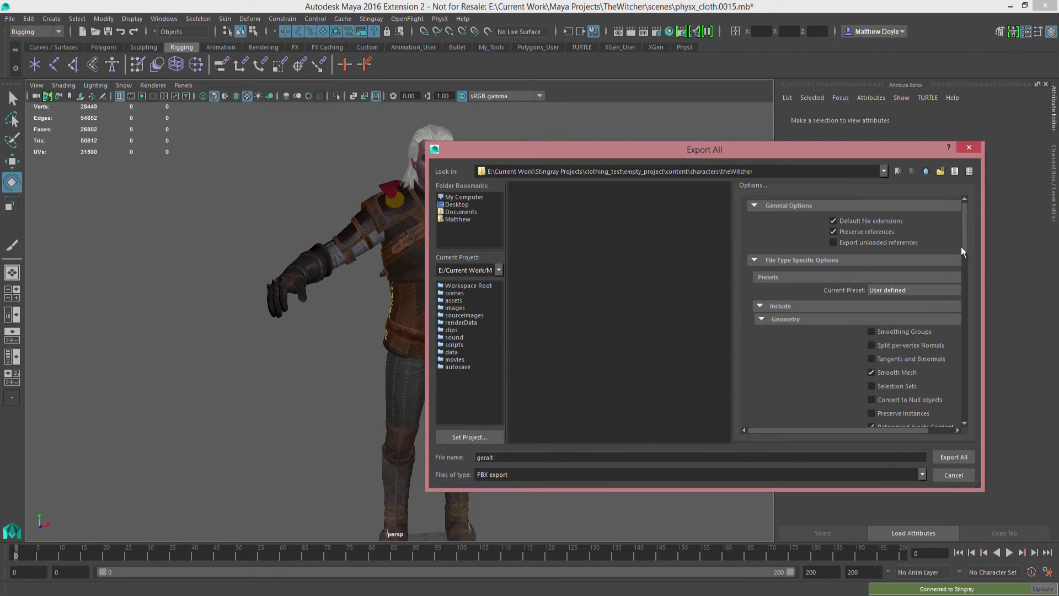
pyautogui.moveTo(966, 235); pyautogui.dragTo(958, 393)
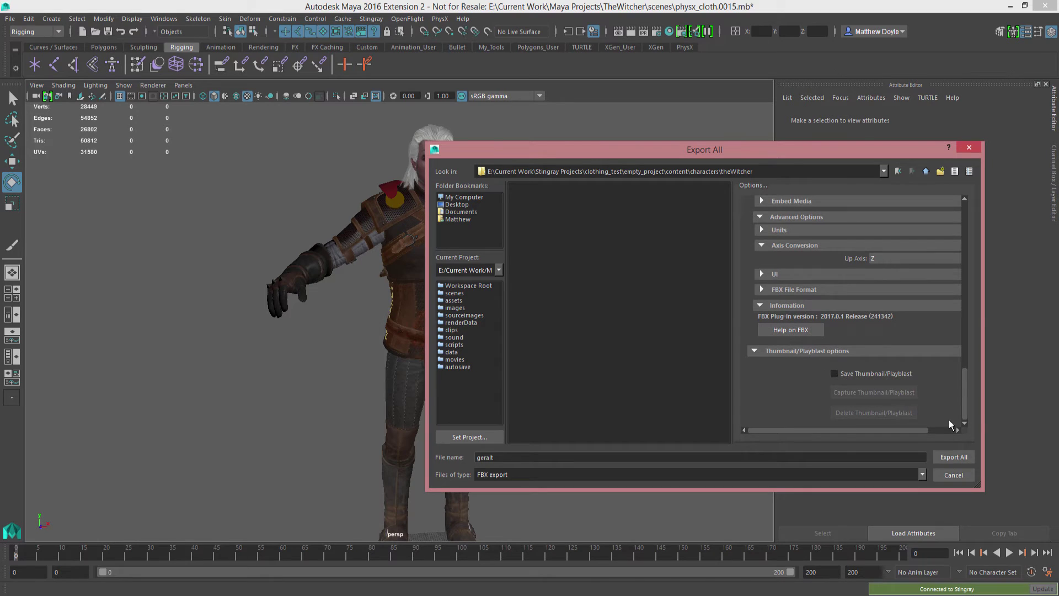
pyautogui.click(946, 461)
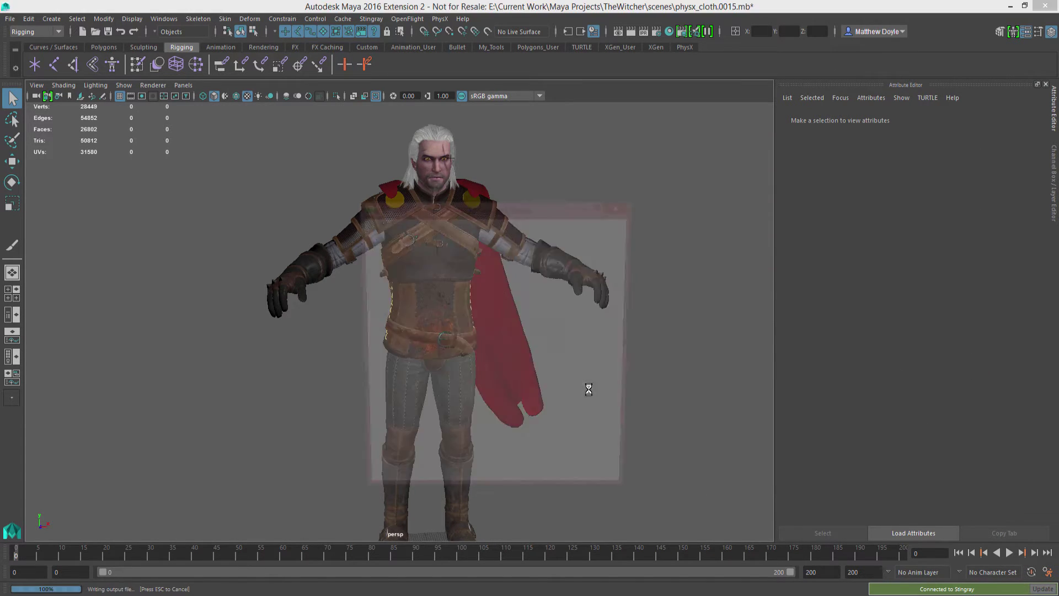
pyautogui.click(614, 492)
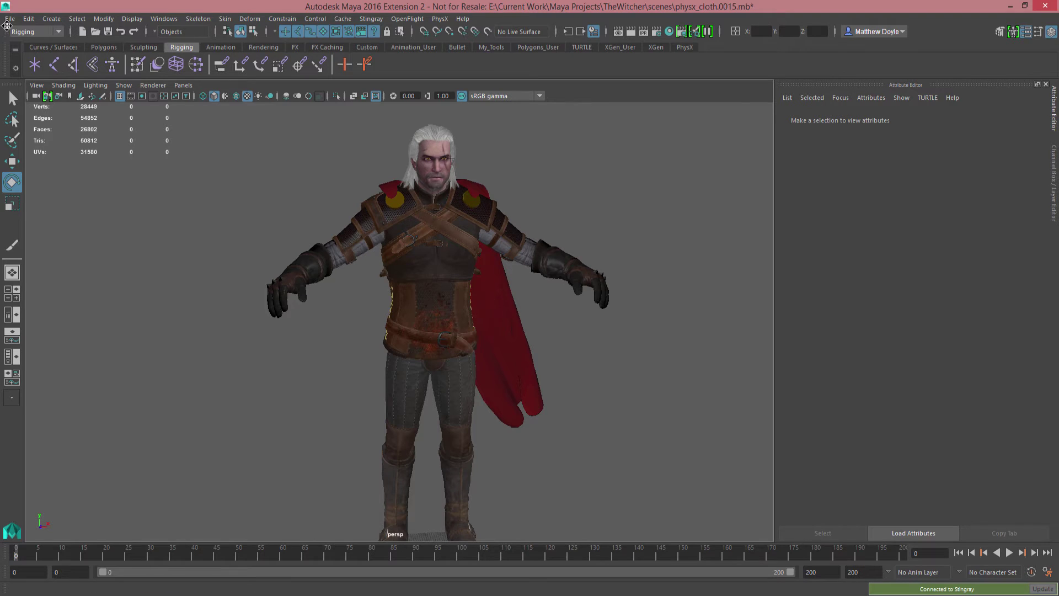
# Export the whole scene again to theWitcher as geralt in PhysX format with Export PhysX Assets enabled.
pyautogui.click(11, 19)
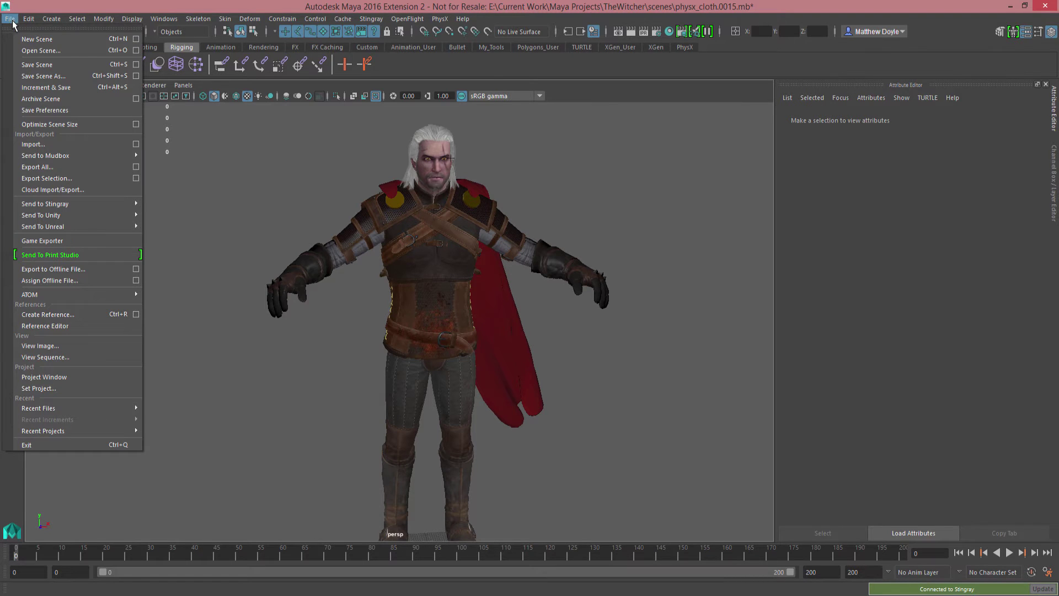
pyautogui.click(39, 167)
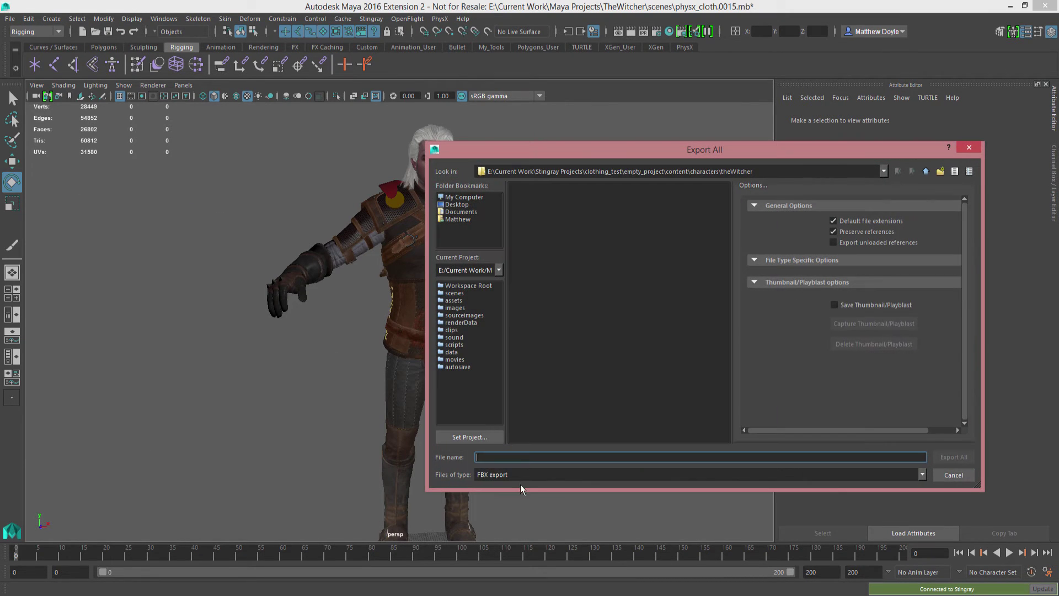
pyautogui.click(529, 475)
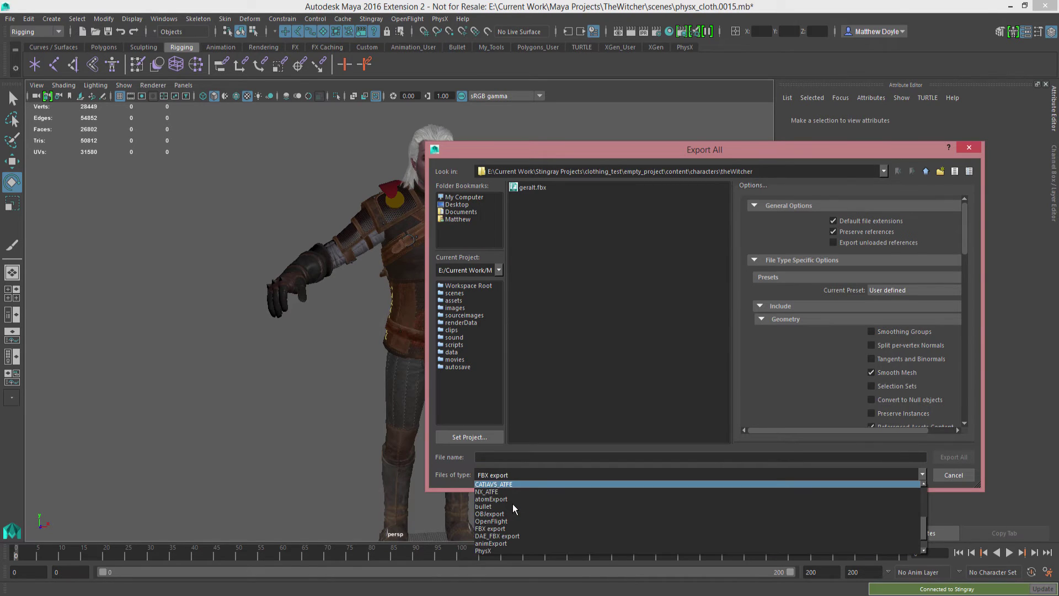
pyautogui.click(487, 551)
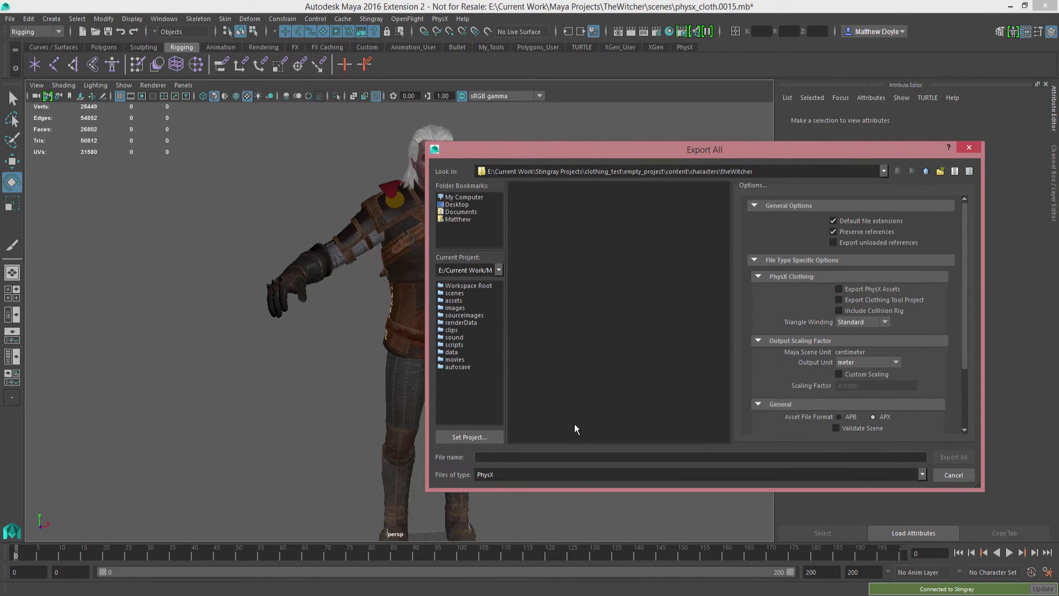
pyautogui.click(574, 457)
pyautogui.write('geralt')
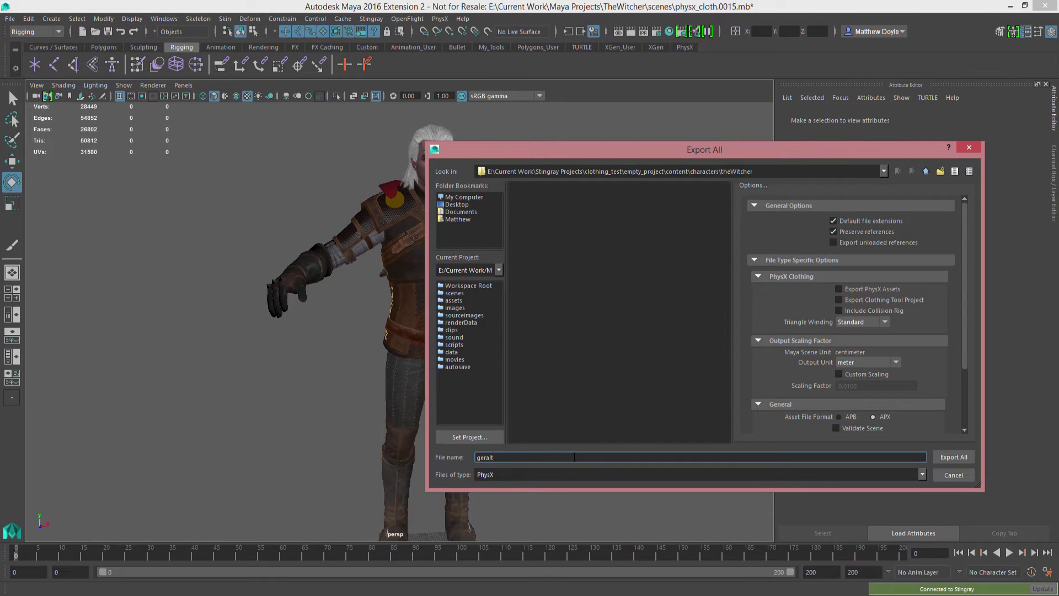
pyautogui.click(870, 289)
pyautogui.click(950, 460)
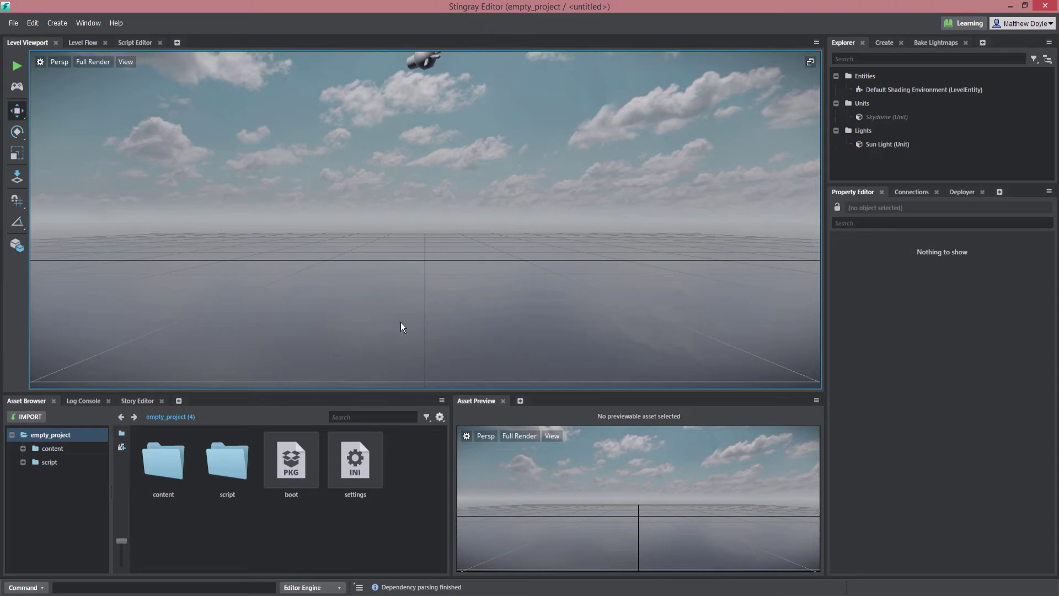
# Switch to the Stingray Editor and open the content/characters/theWitcher folder of empty_project in the Asset Browser.
pyautogui.click(48, 449)
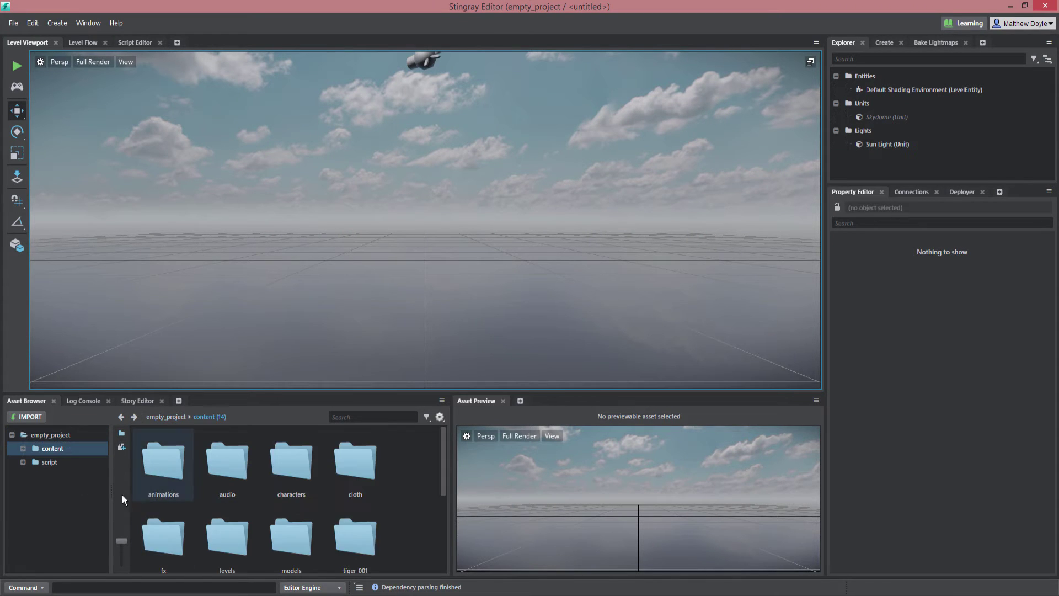
pyautogui.doubleClick(284, 464)
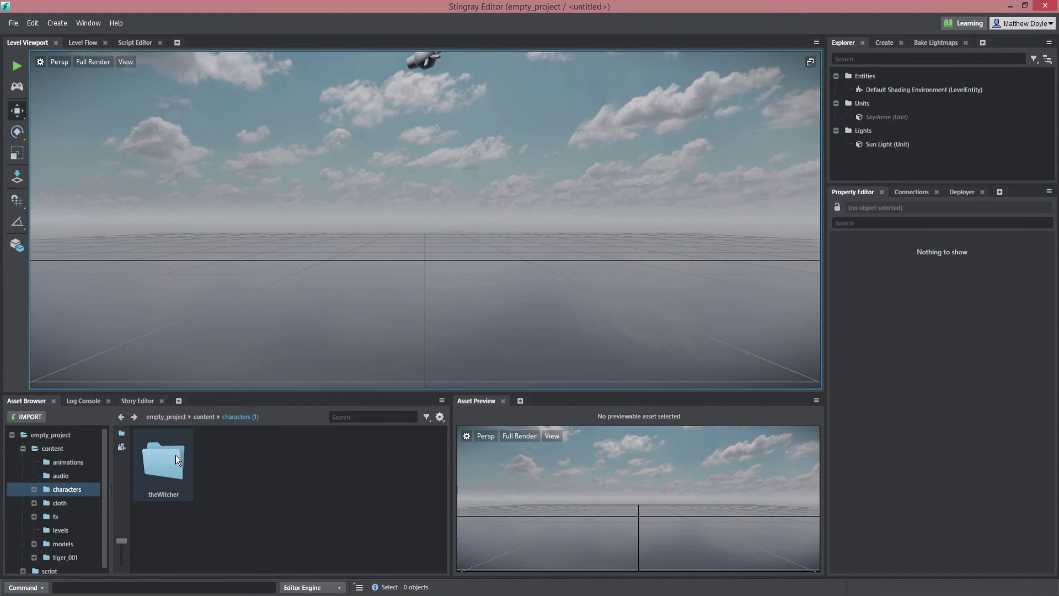
pyautogui.doubleClick(172, 459)
# Start an asset import into theWitcher and choose geralt.fbx from content/characters/theWitcher.
pyautogui.rightClick(282, 439)
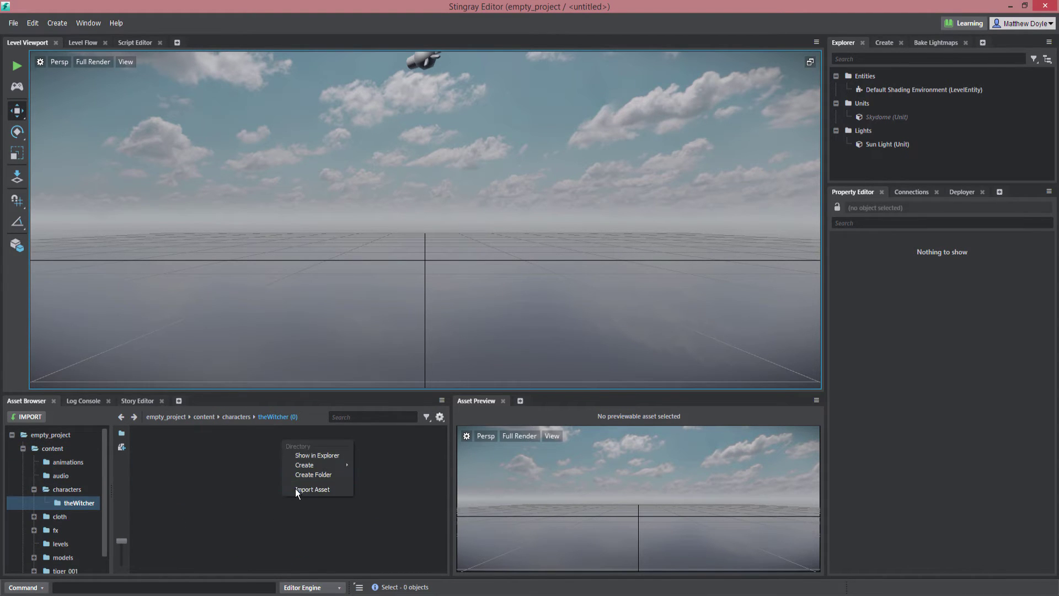
pyautogui.click(298, 487)
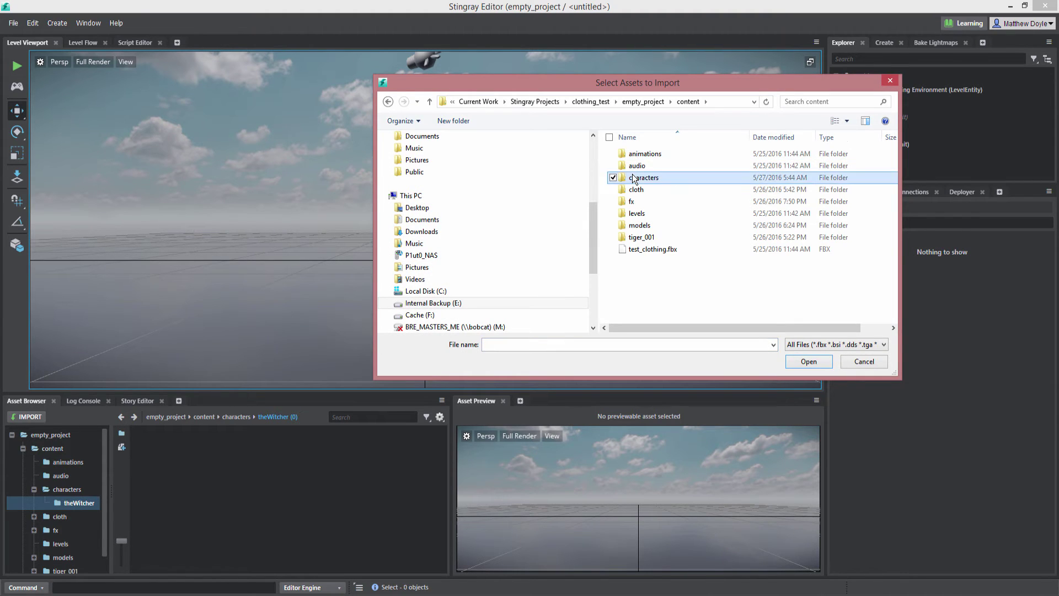
pyautogui.doubleClick(643, 177)
pyautogui.doubleClick(641, 154)
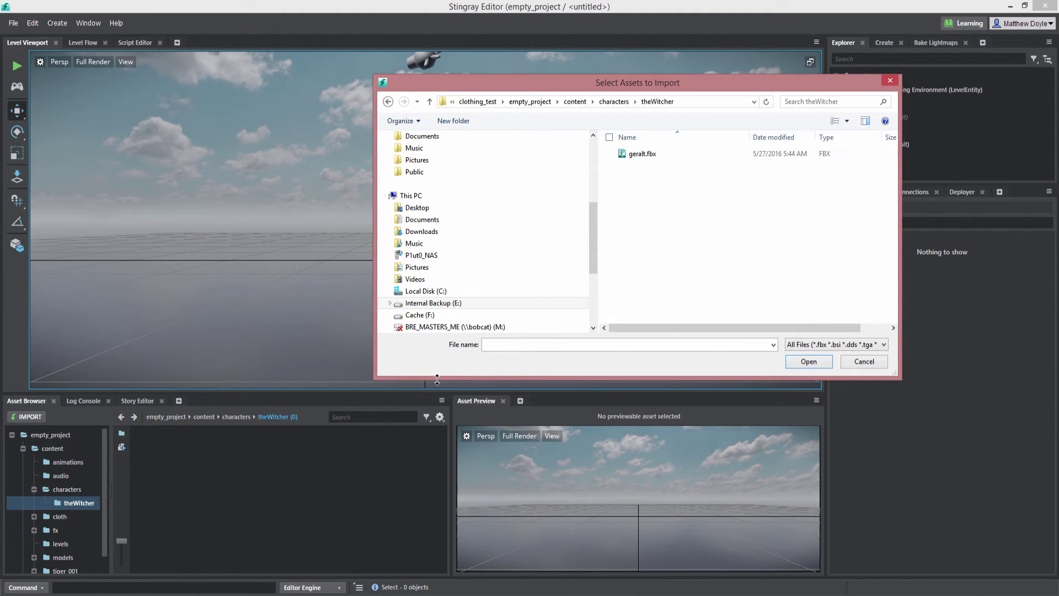
pyautogui.click(1048, 456)
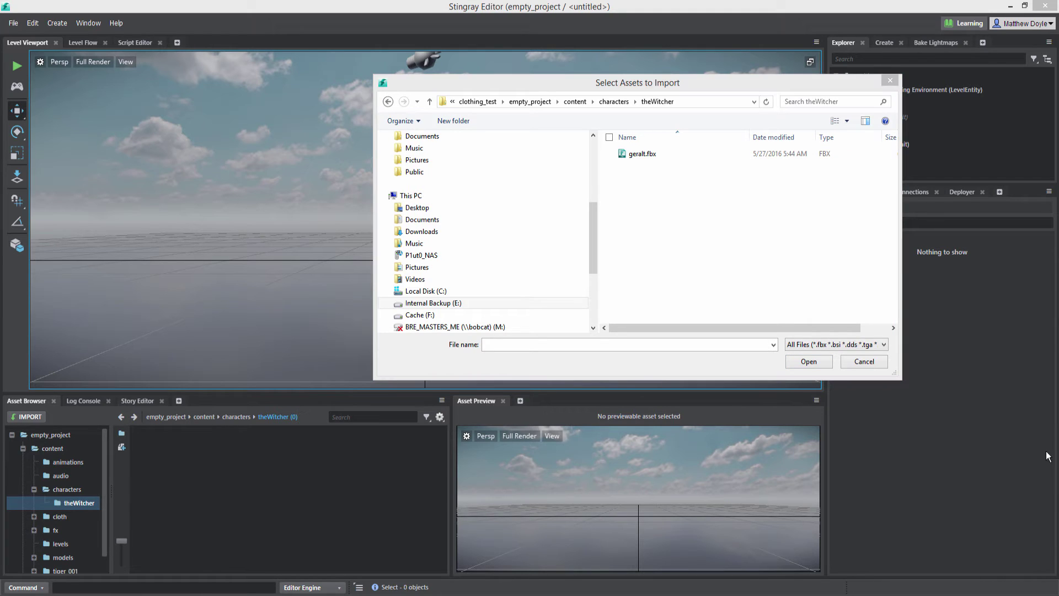
pyautogui.doubleClick(639, 158)
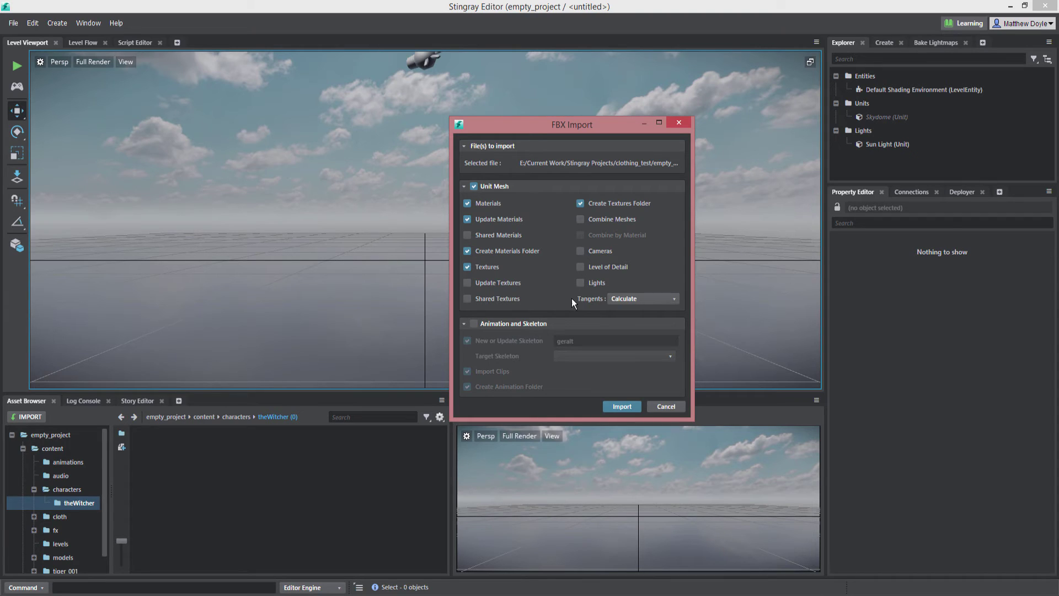
# Enable Animation and Skeleton for the FBX import, with geralt as the new skeleton, and run the import.
pyautogui.click(529, 326)
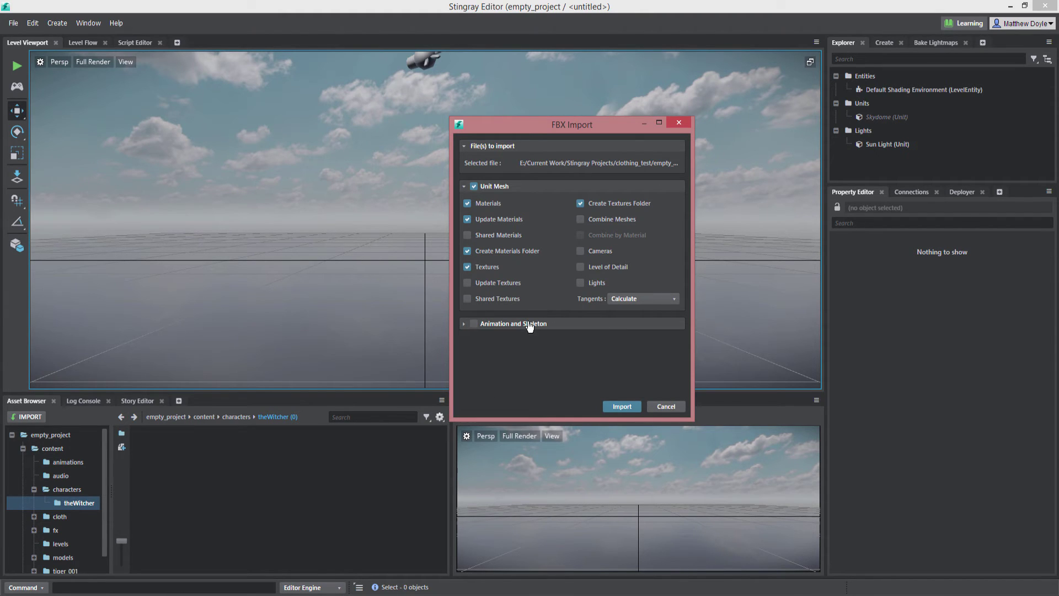
pyautogui.click(465, 325)
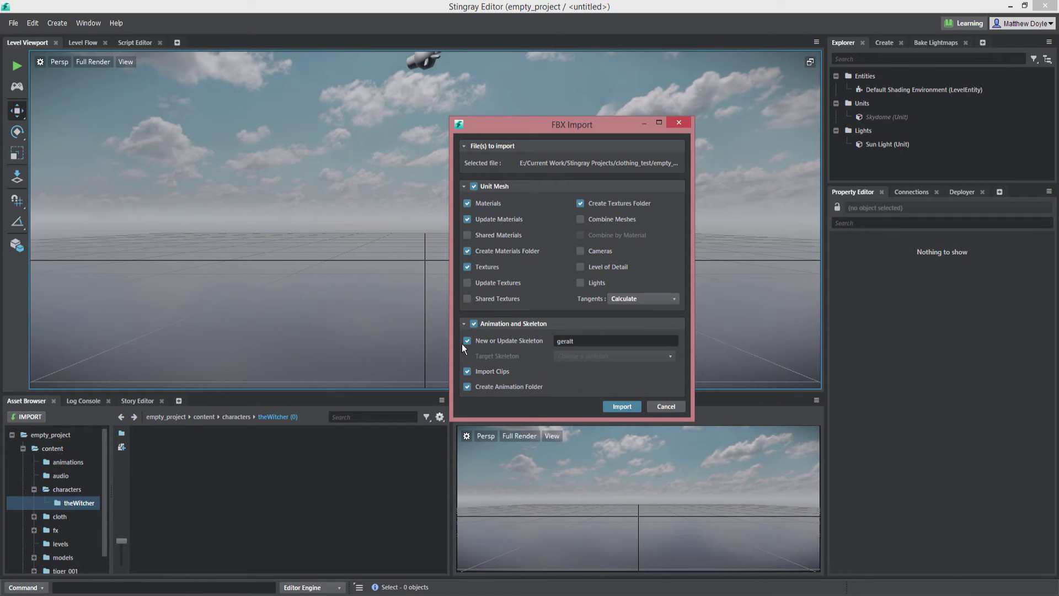
pyautogui.click(620, 407)
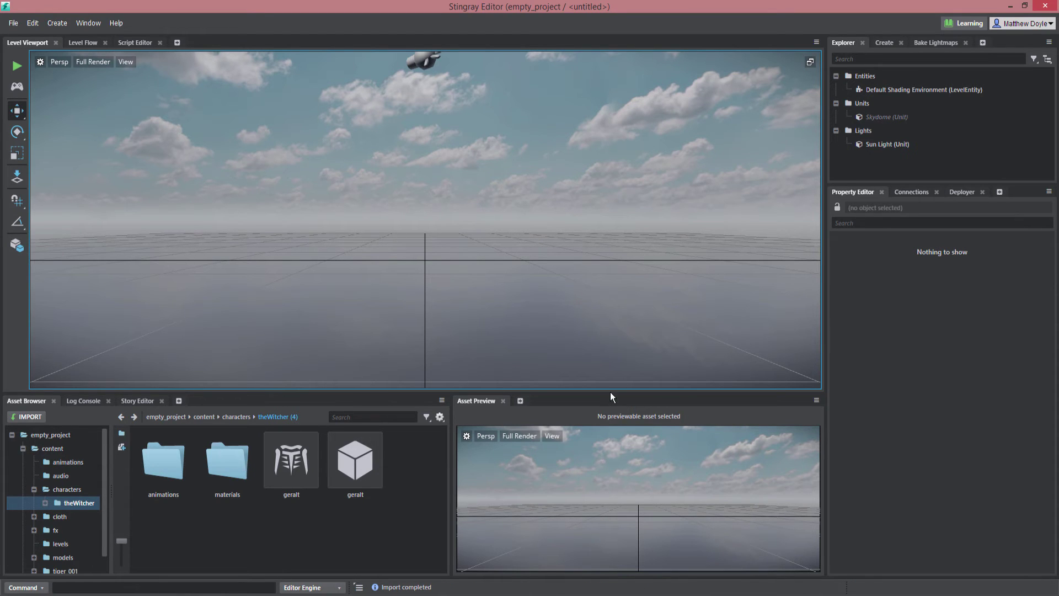
# Open geralt.physics from the theWitcher folder in Sublime Text and maximize the editor window.
pyautogui.moveTo(743, 144); pyautogui.dragTo(714, 154)
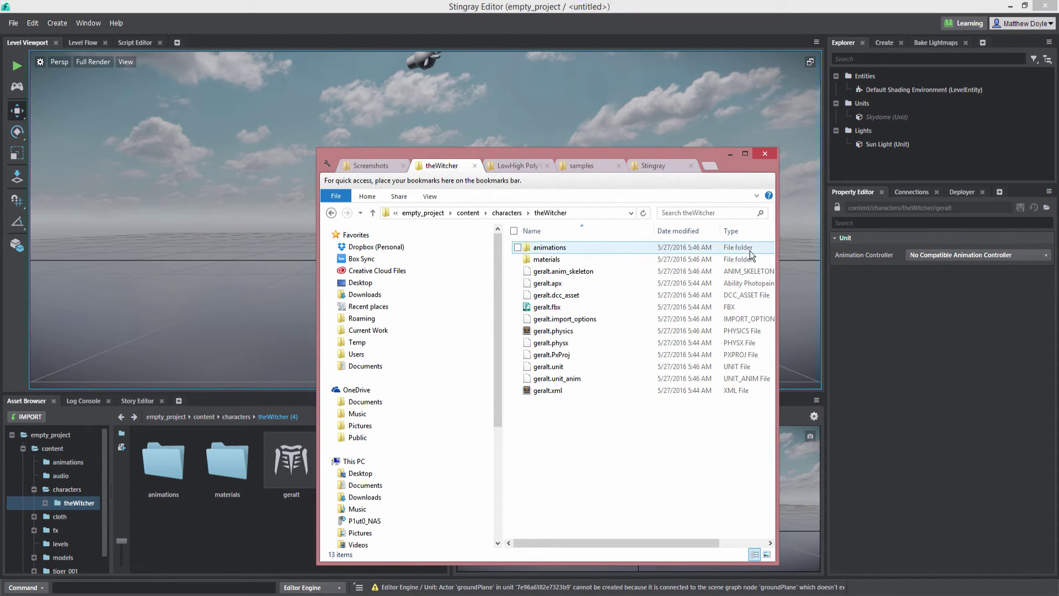
pyautogui.click(555, 333)
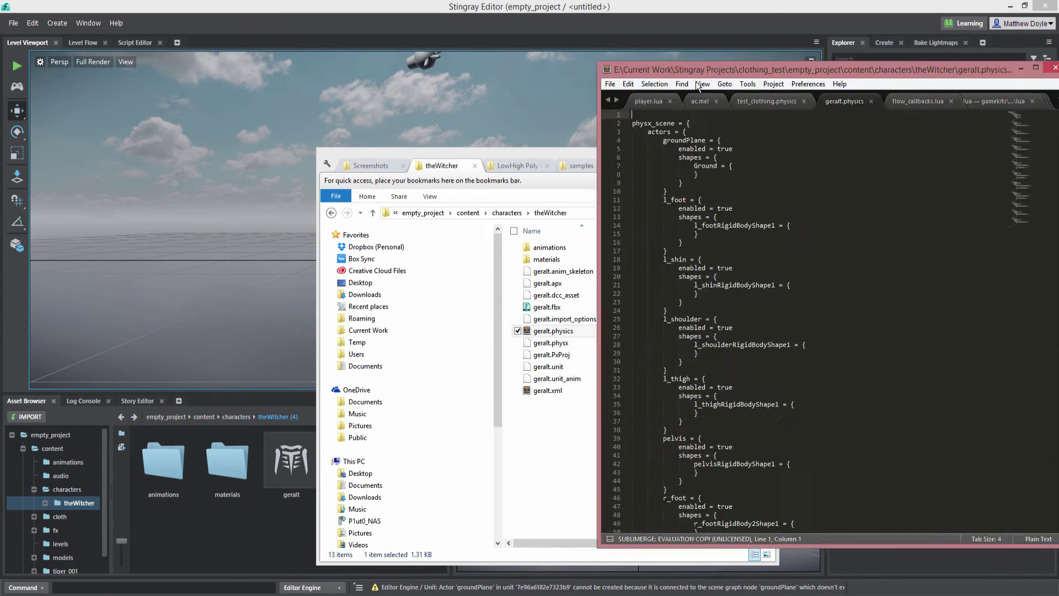
pyautogui.moveTo(832, 65); pyautogui.dragTo(550, 90)
pyautogui.doubleClick(551, 90)
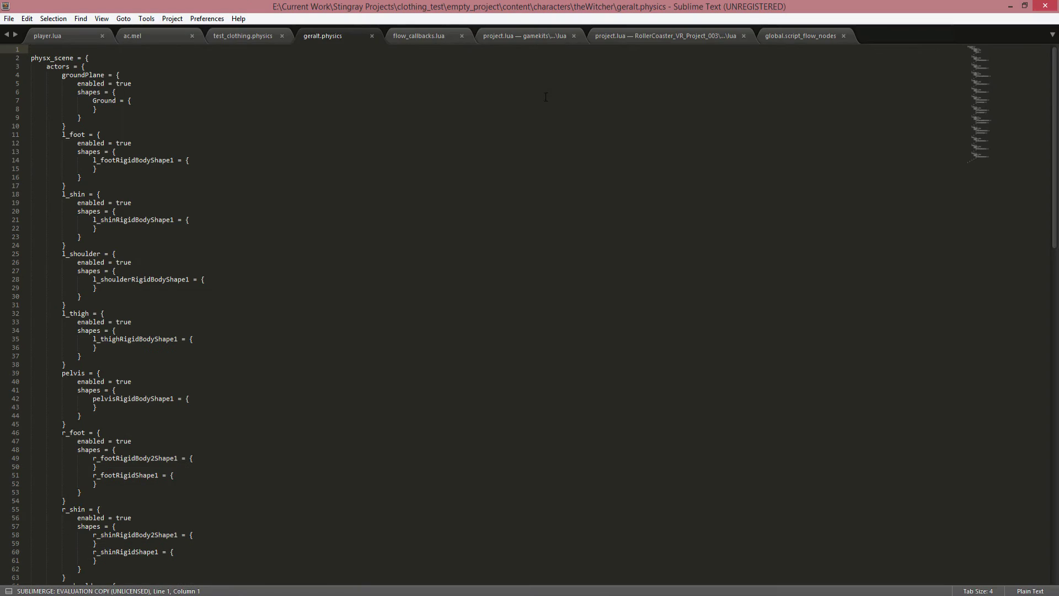
pyautogui.hotkey('alt', 'Tab')
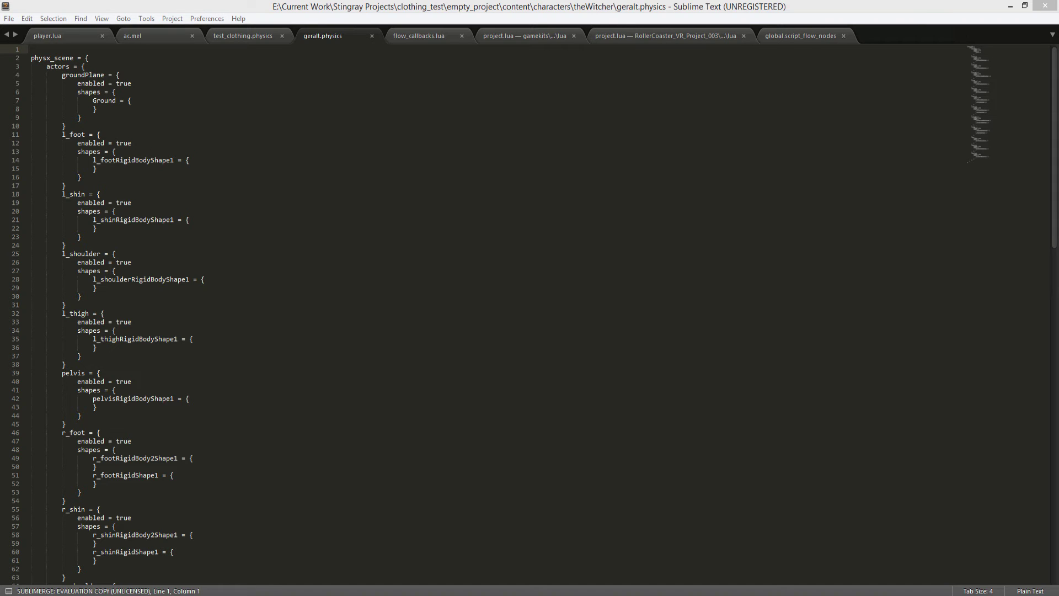
pyautogui.click(525, 254)
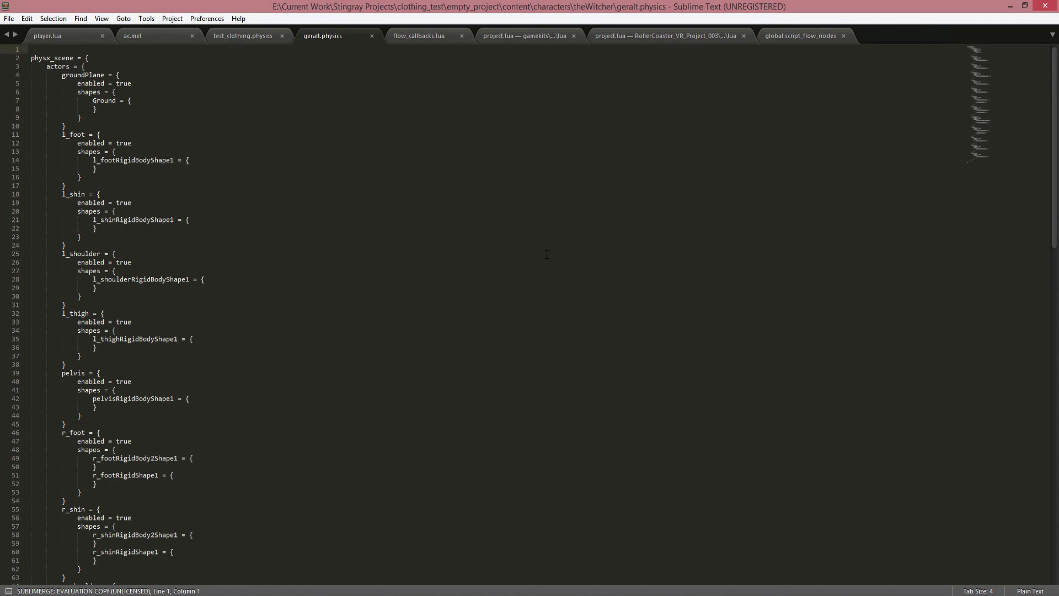
# Append an apex_cloths array to the end of geralt.physics, containing one entry with resource = "content/characters/theWitcher/geralt".
pyautogui.scroll(-20, 525, 254)
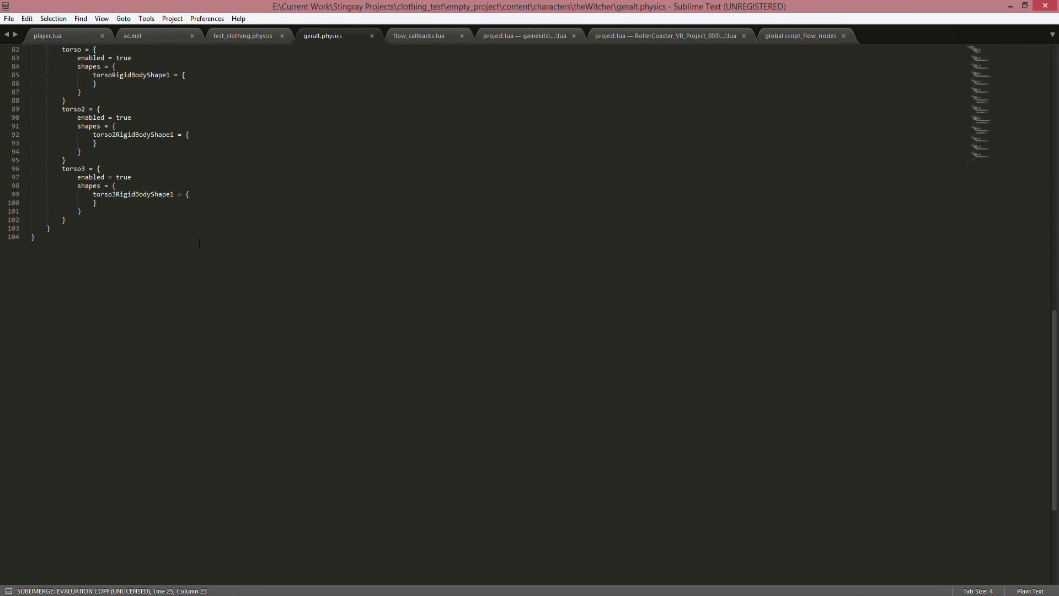
pyautogui.click(97, 236)
pyautogui.press('Return')
pyautogui.press('Return')
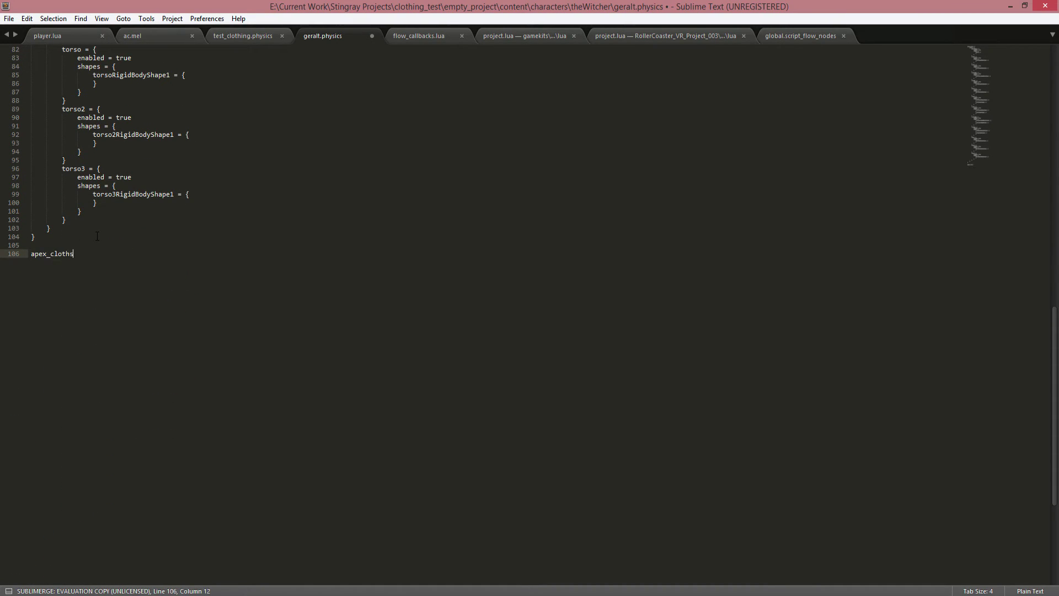
pyautogui.press('Return')
pyautogui.click(139, 253)
pyautogui.press('Return')
pyautogui.write('{')
pyautogui.press('Return')
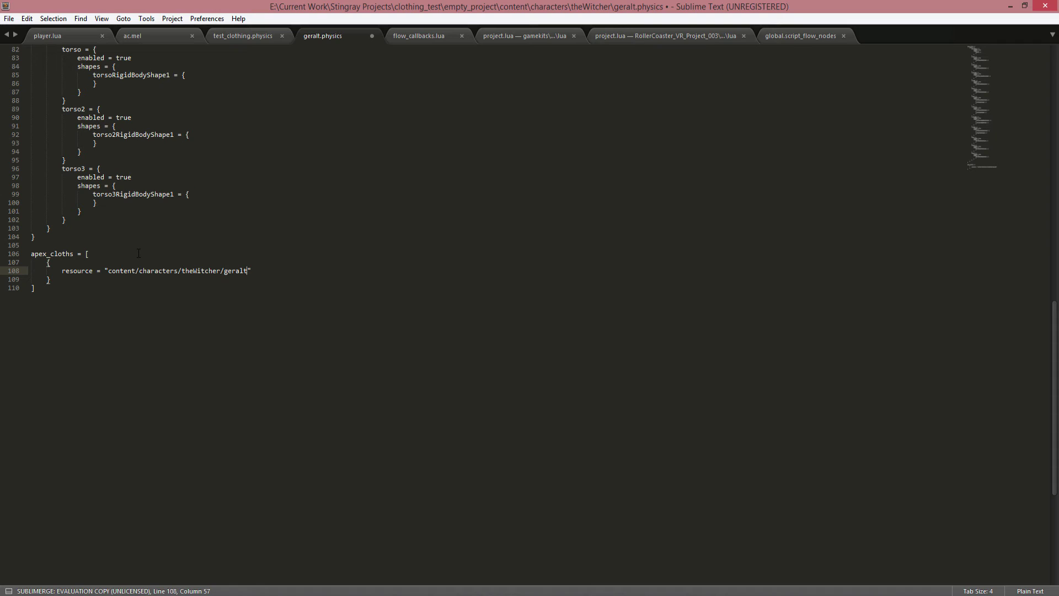
pyautogui.press('Return')
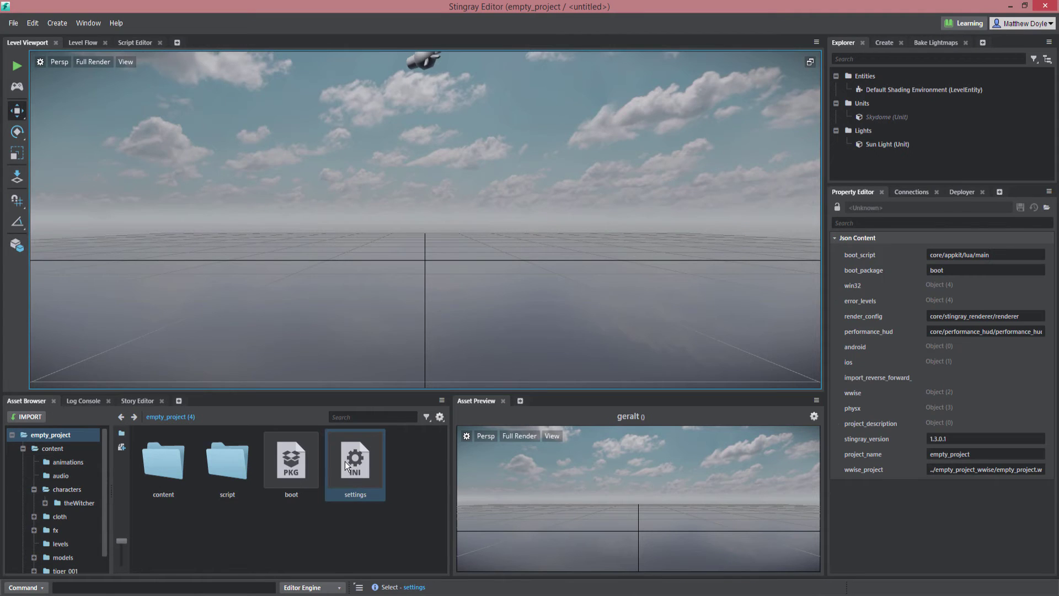
# Open the project's settings file in the Script Editor, review the physx block near its end, and return to the level view.
pyautogui.doubleClick(345, 461)
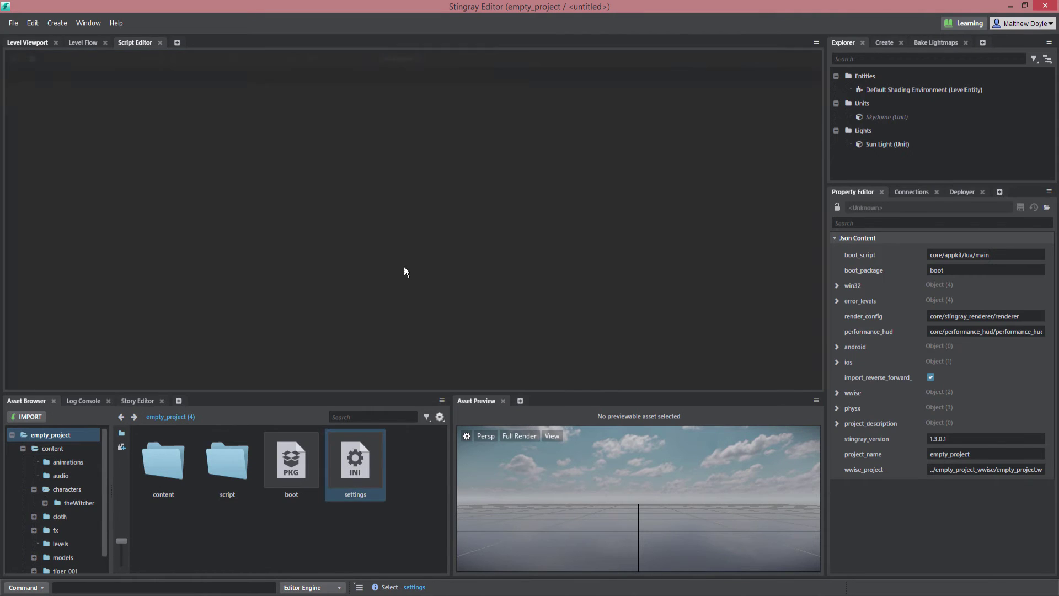
pyautogui.scroll(-20, 252, 246)
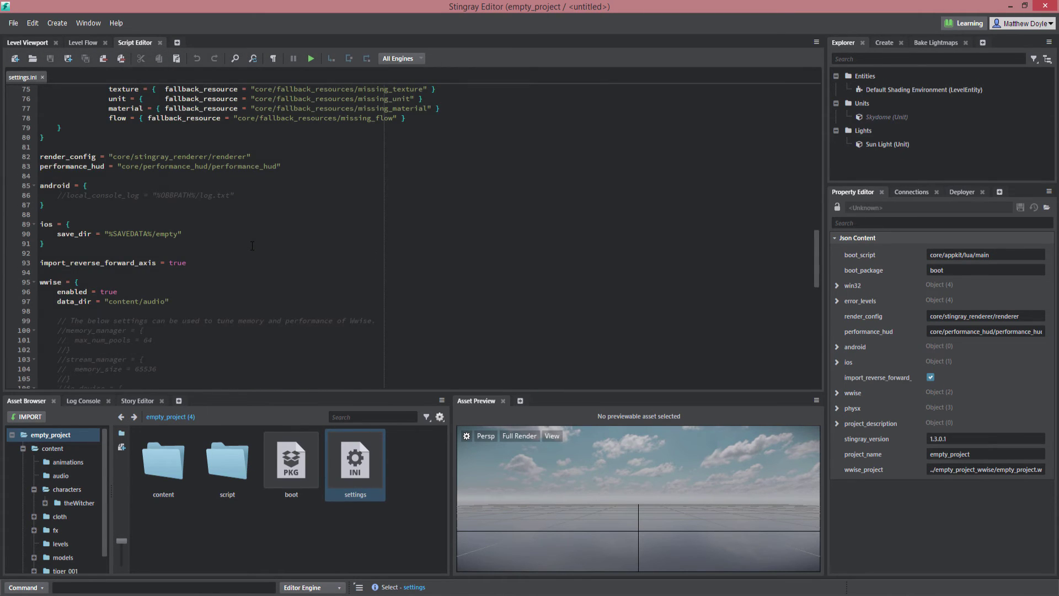
pyautogui.scroll(-19, 252, 246)
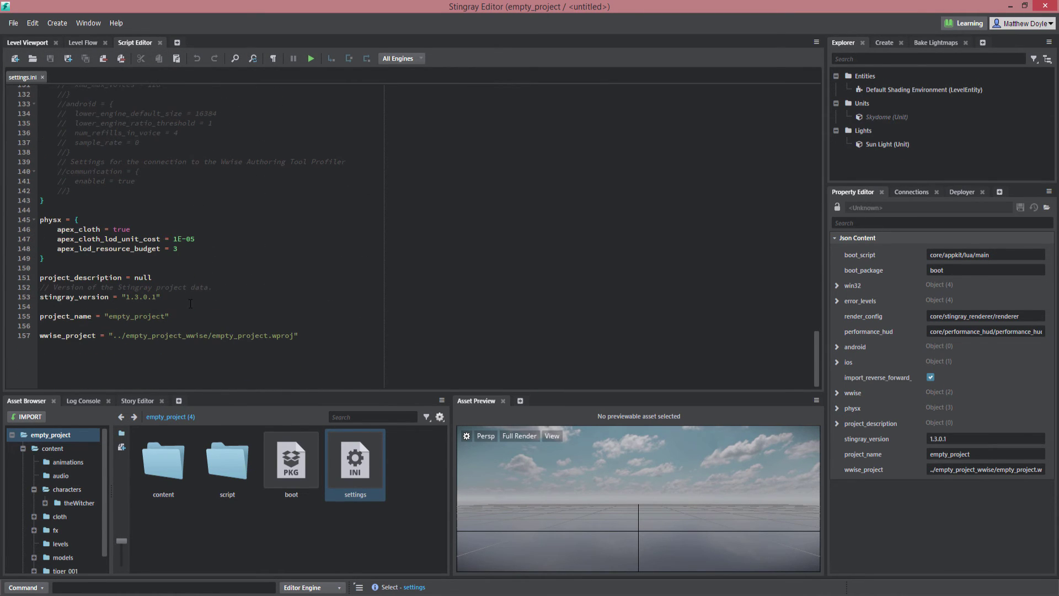
pyautogui.click(201, 261)
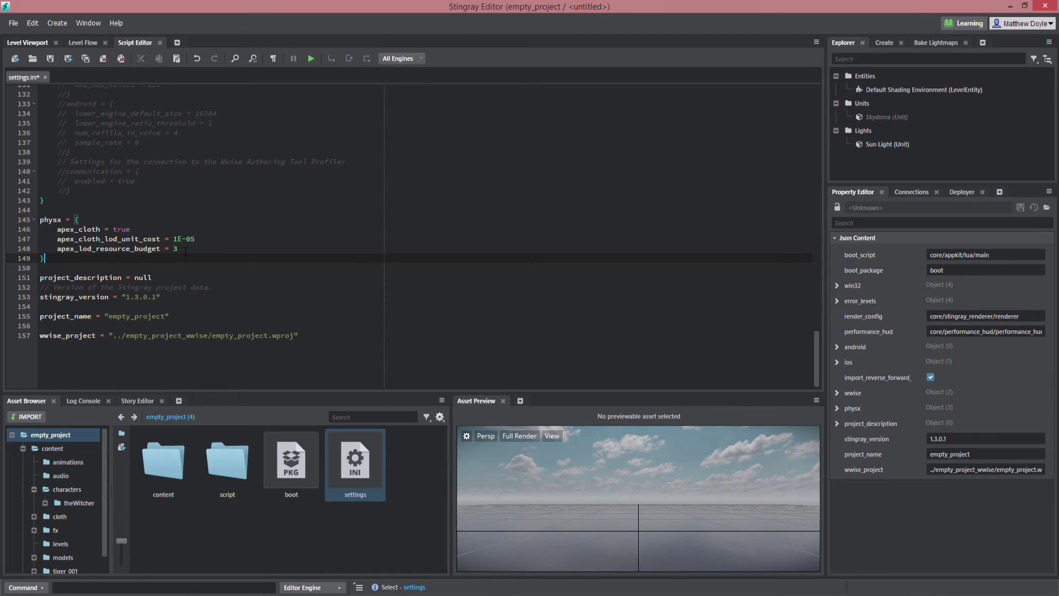
pyautogui.moveTo(60, 261); pyautogui.dragTo(27, 231)
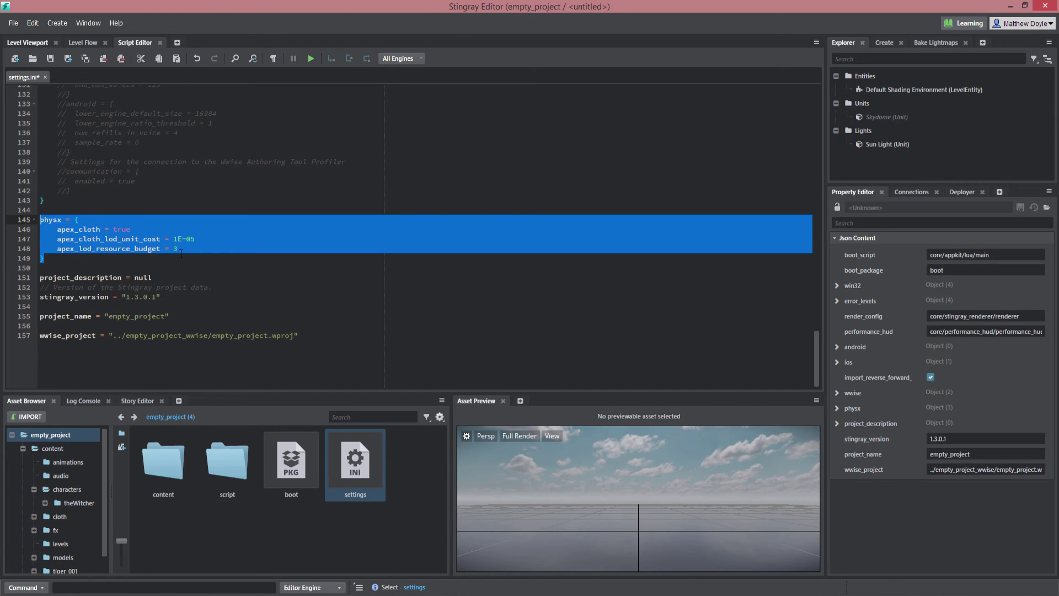
pyautogui.click(219, 268)
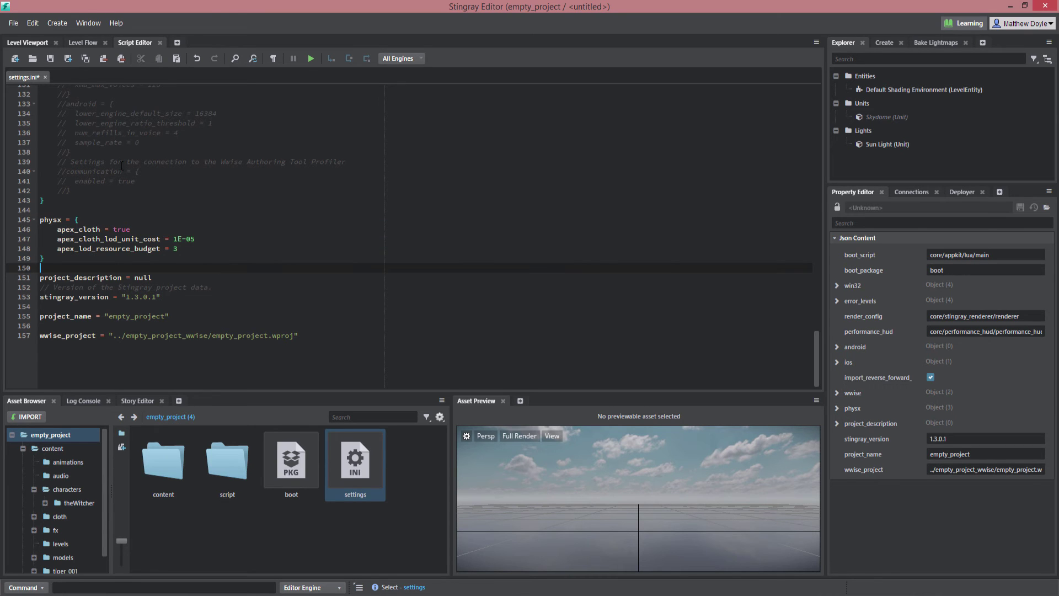
pyautogui.click(34, 43)
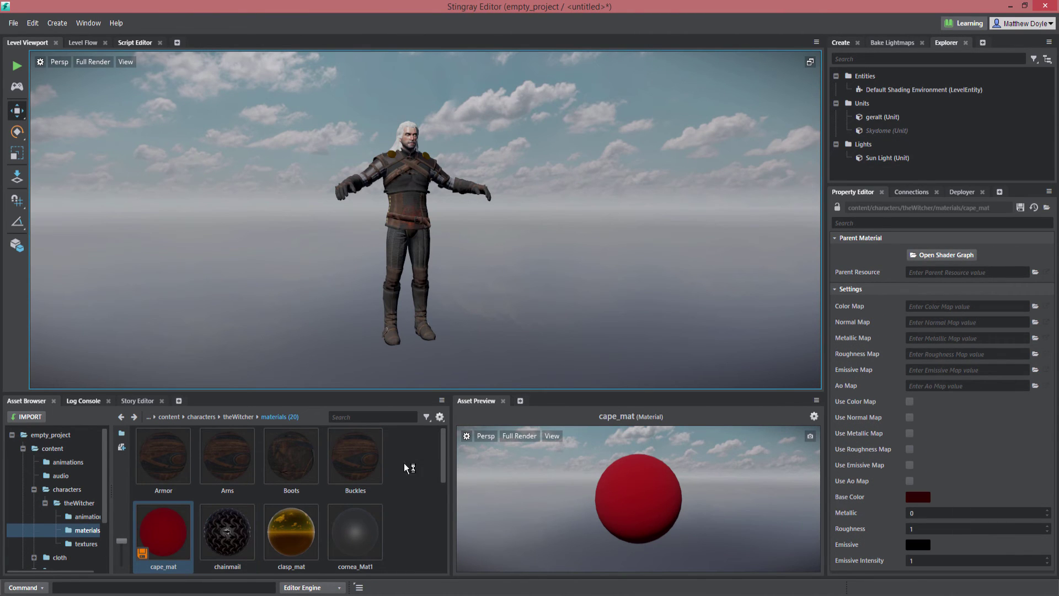
# Open the shader graph of the cape_mat material in an enlarged editor window and bring its normal map nodes into view.
pyautogui.click(941, 254)
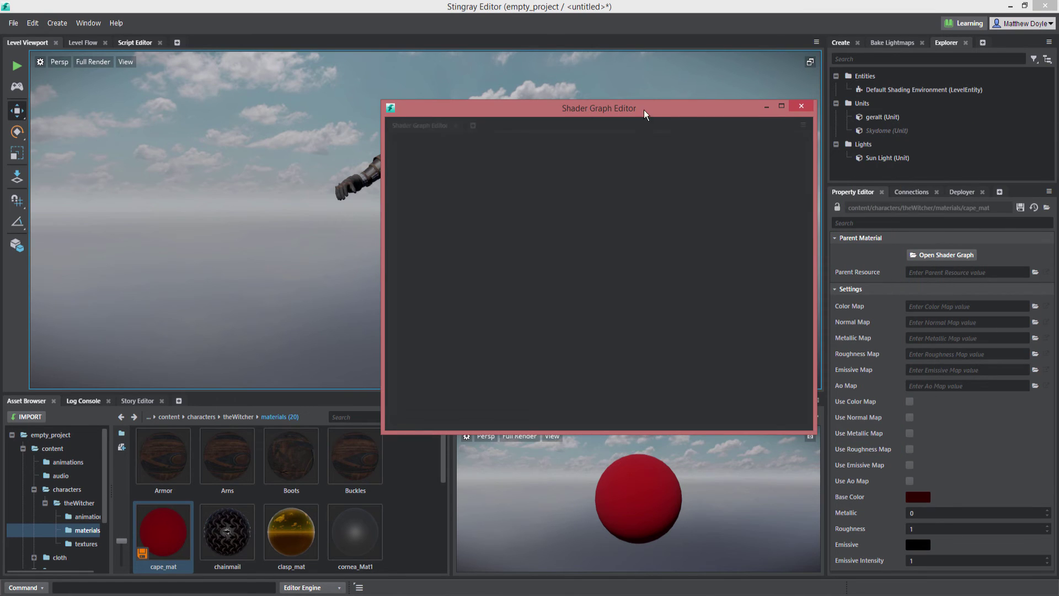
pyautogui.moveTo(809, 432); pyautogui.dragTo(973, 530)
pyautogui.scroll(6, 749, 354)
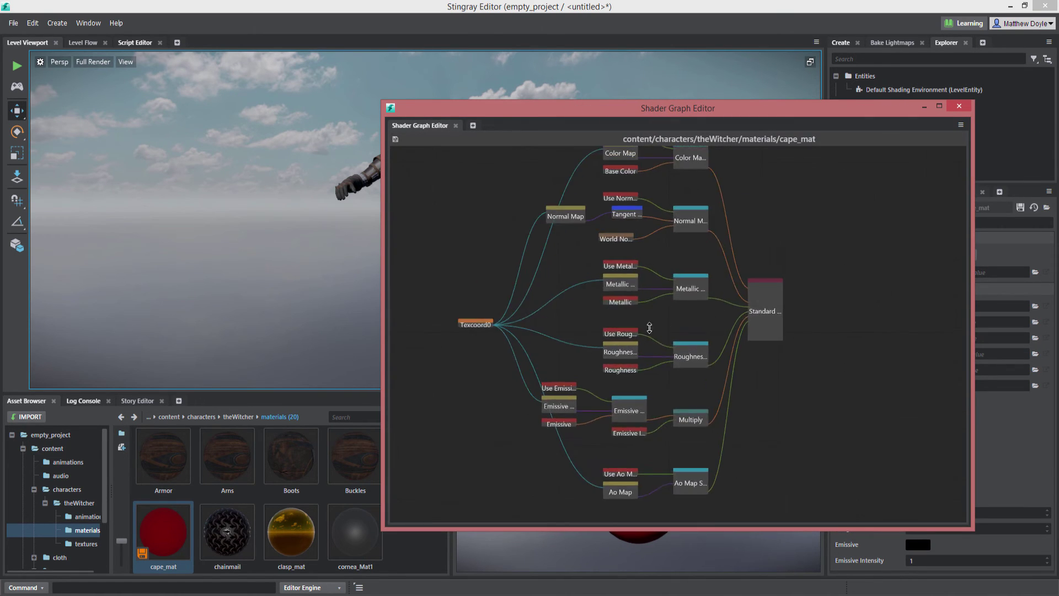
pyautogui.keyDown('alt'); pyautogui.moveTo(625, 180); pyautogui.dragTo(692, 414, button='middle'); pyautogui.keyUp('alt')
pyautogui.keyDown('alt'); pyautogui.moveTo(691, 415); pyautogui.dragTo(604, 301, button='right'); pyautogui.keyUp('alt')
pyautogui.scroll(-3, 604, 301)
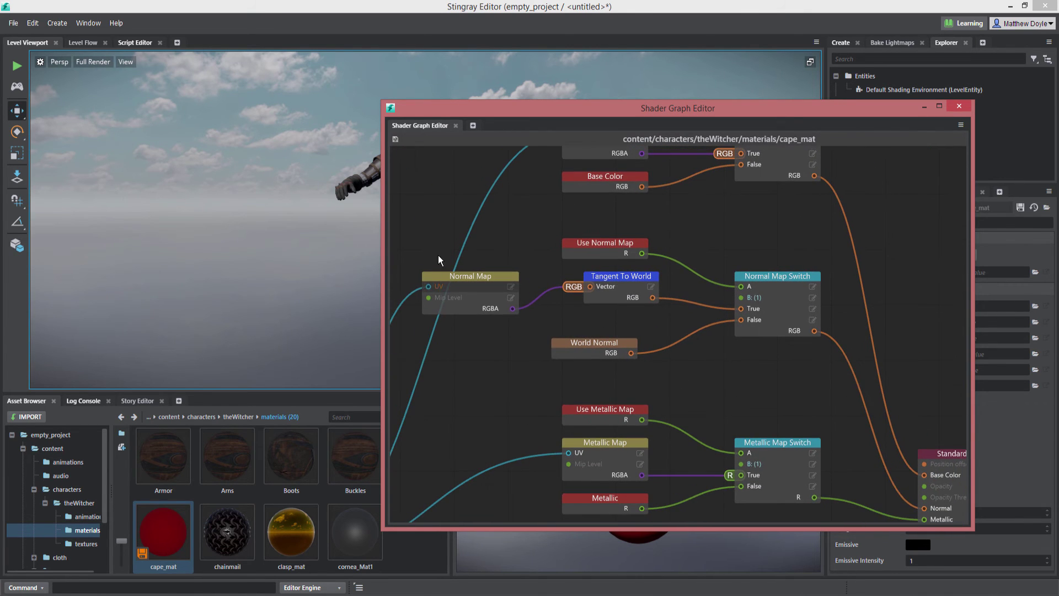
pyautogui.moveTo(422, 232); pyautogui.dragTo(817, 366)
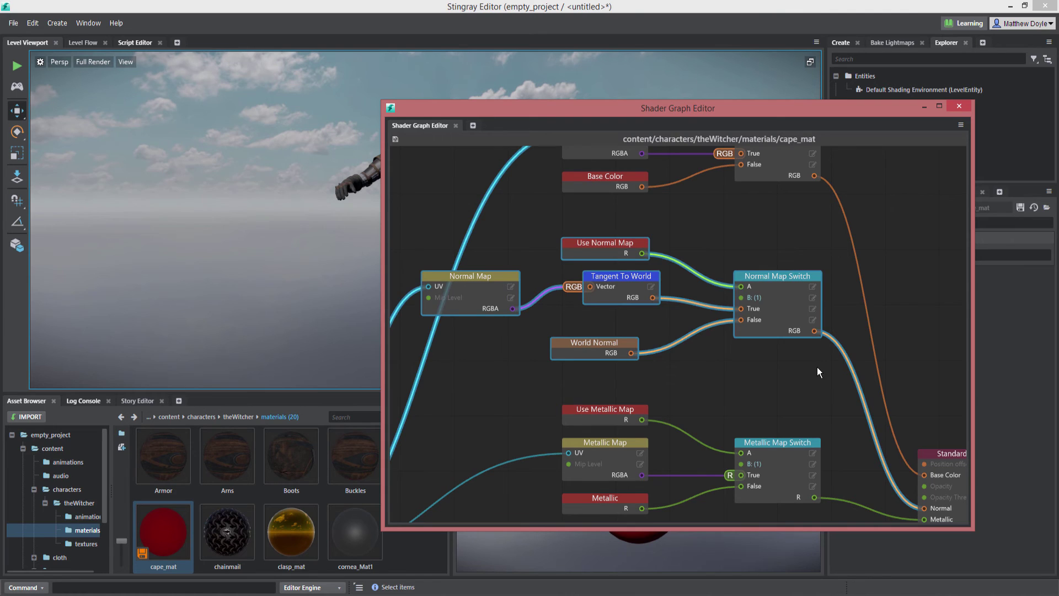
pyautogui.press('Delete')
pyautogui.scroll(-3, 702, 357)
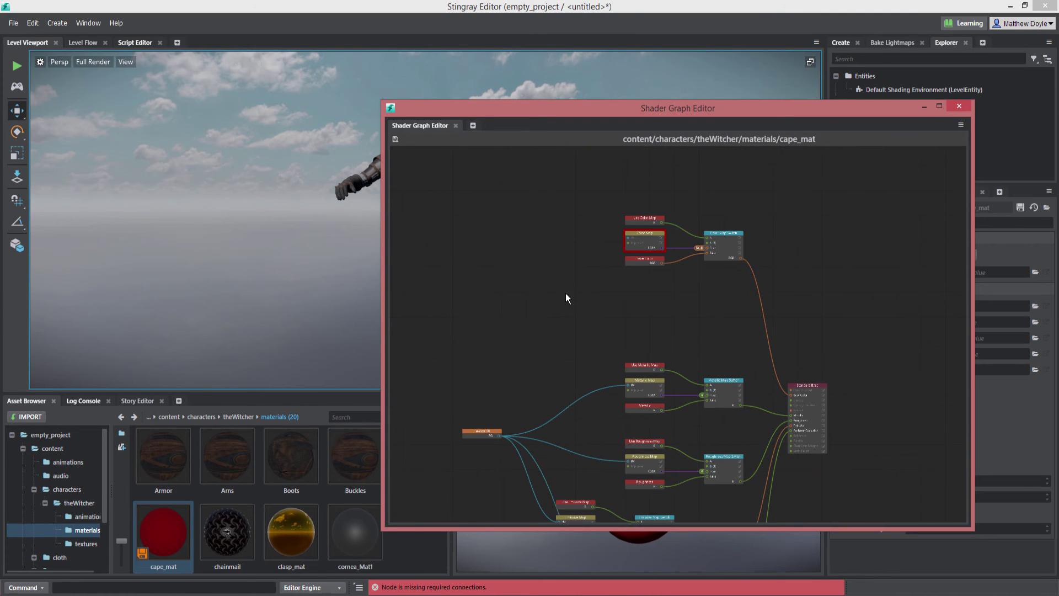
pyautogui.moveTo(566, 298); pyautogui.dragTo(555, 295, button='middle')
pyautogui.hotkey('ctrl', 'z')
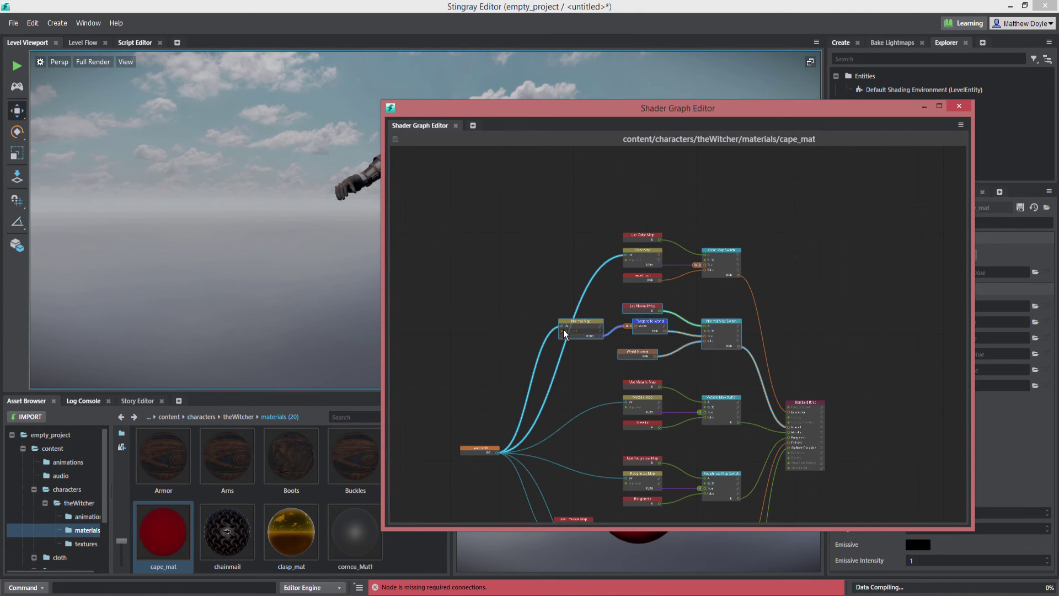
# Delete the Normal Map, Use Normal Map, Tangent To World, World Normal and Normal Map Switch nodes from cape_mat and save the material.
pyautogui.click(590, 322)
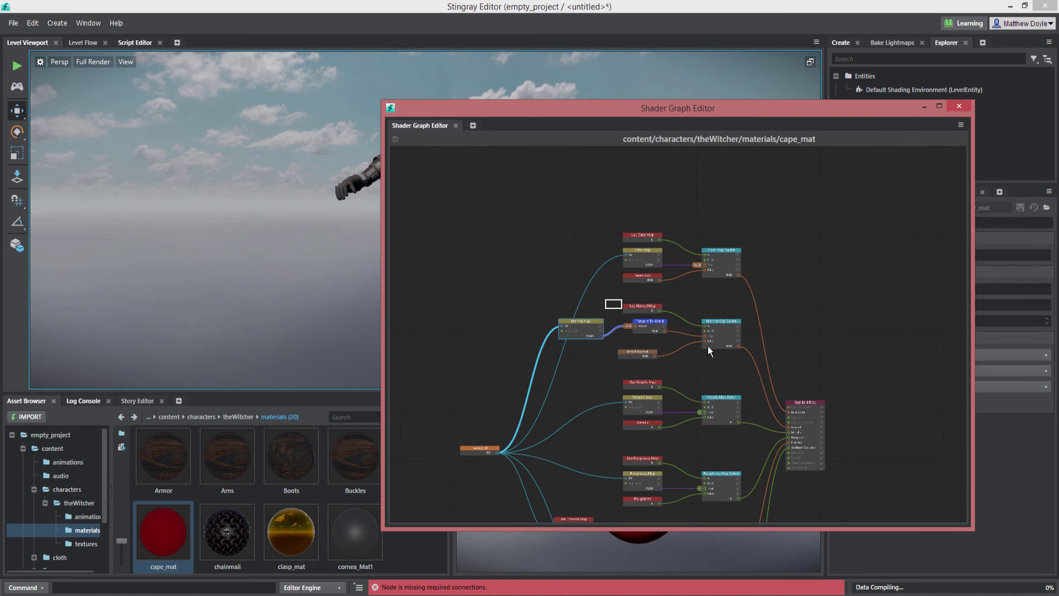
pyautogui.moveTo(708, 346); pyautogui.dragTo(737, 355)
pyautogui.press('Delete')
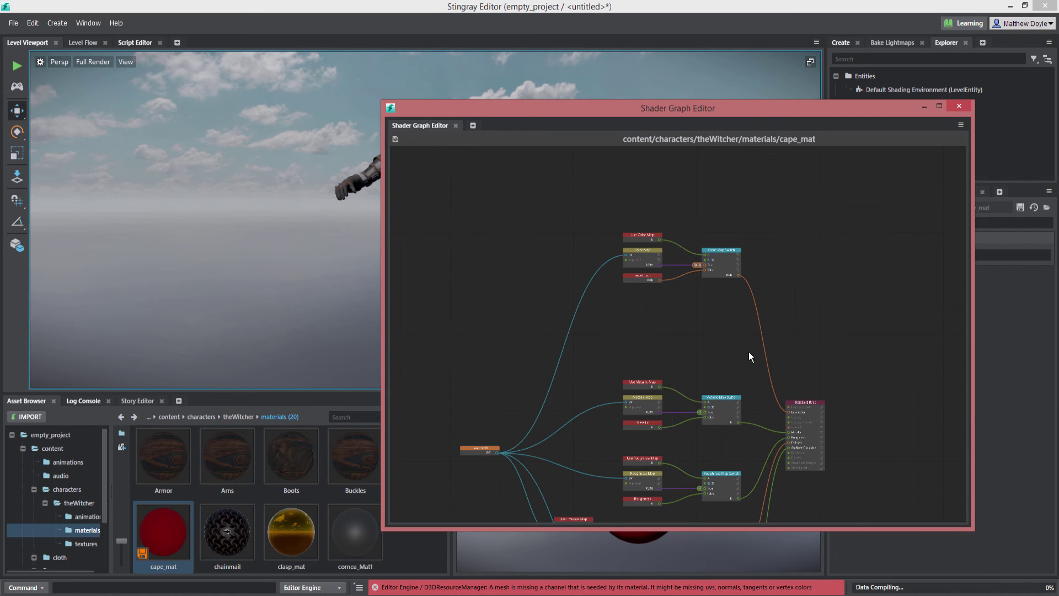
pyautogui.moveTo(698, 297); pyautogui.dragTo(654, 221, button='middle')
pyautogui.scroll(2, 653, 220)
pyautogui.click(959, 105)
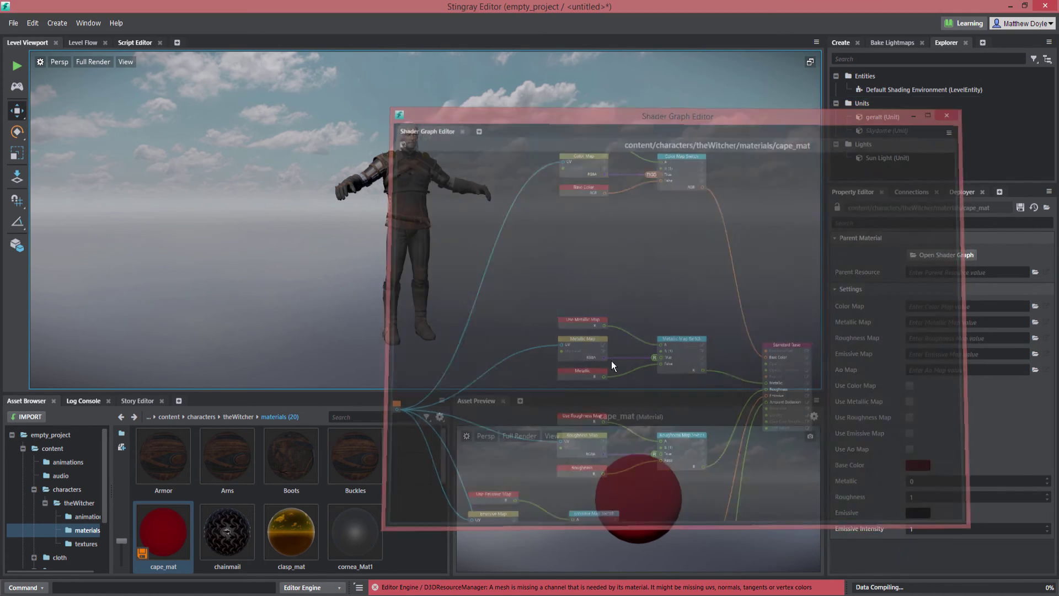
pyautogui.rightClick(163, 520)
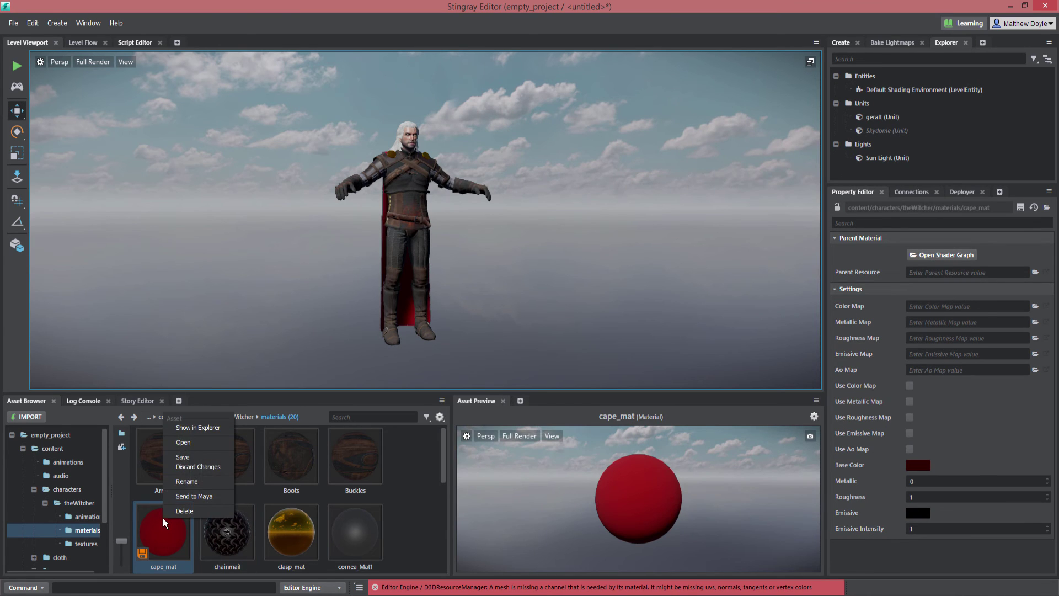
pyautogui.click(184, 461)
# Select the geralt unit, frame it, and move it around the level to test how the cape cloth reacts.
pyautogui.scroll(3, 792, 158)
pyautogui.click(882, 117)
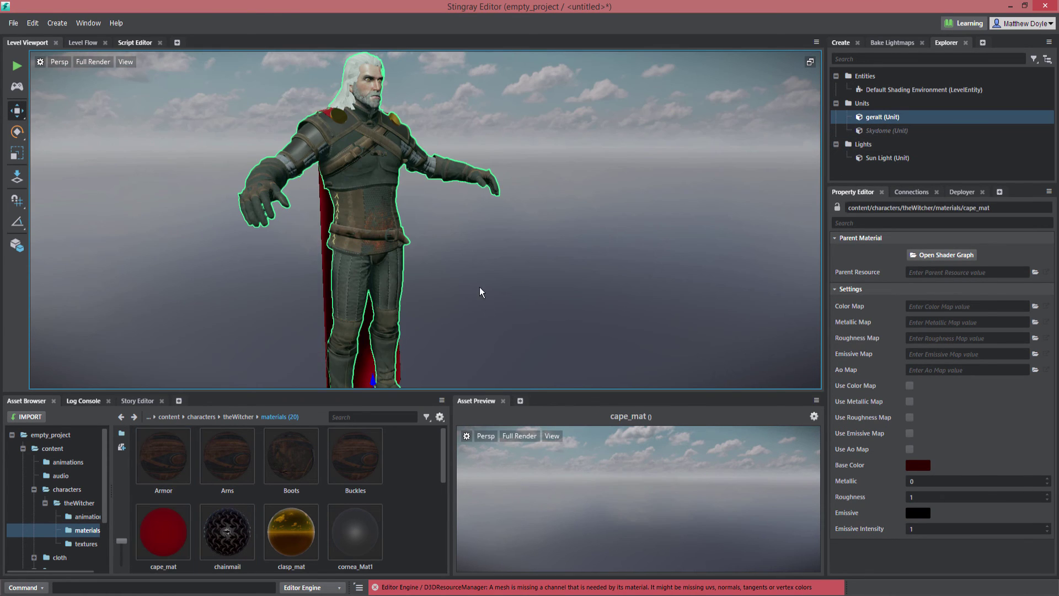
pyautogui.scroll(2, 475, 317)
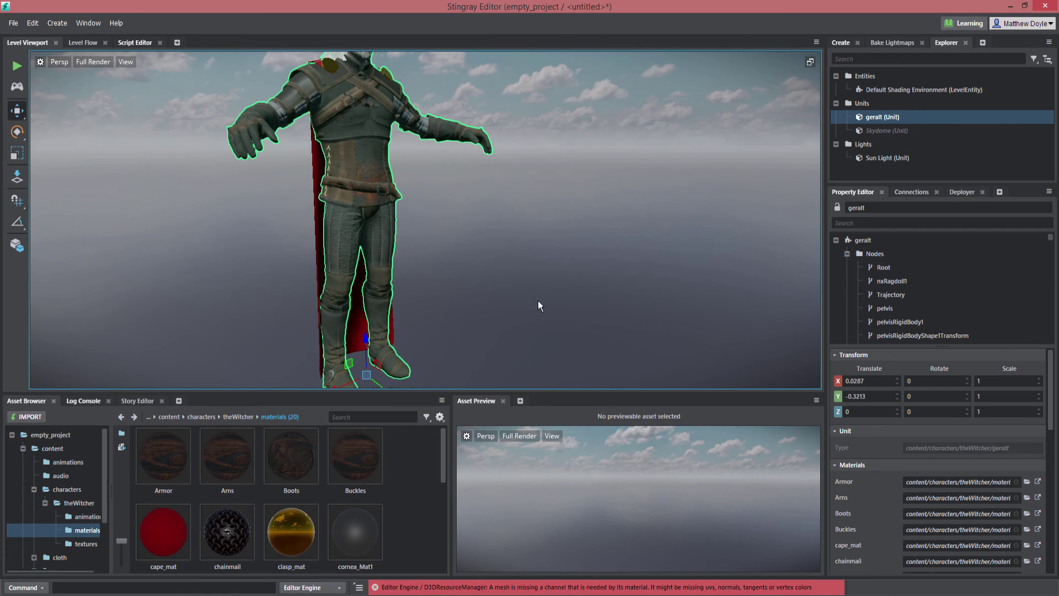
pyautogui.press('f')
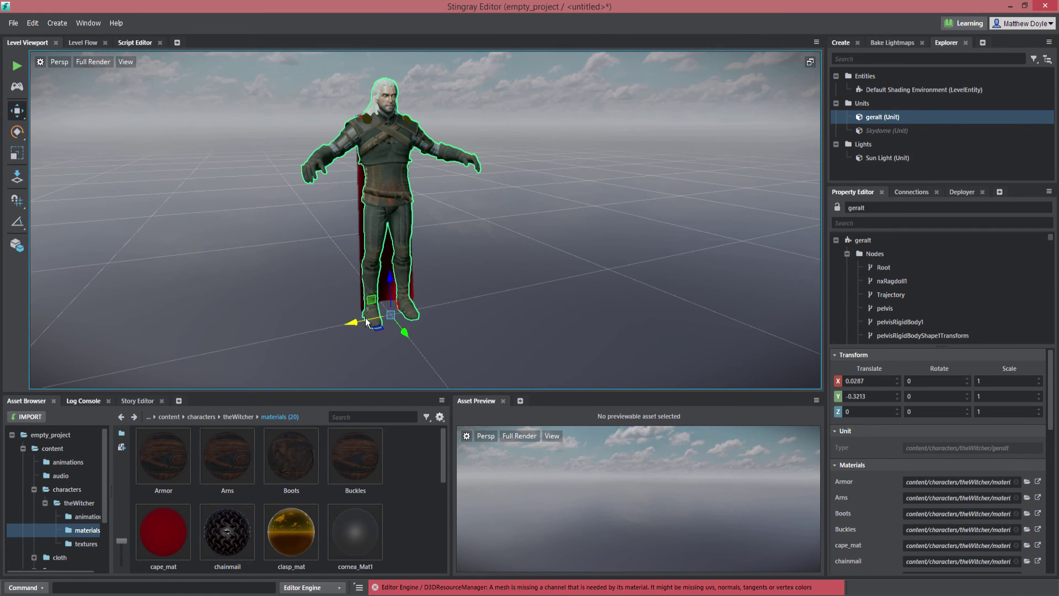
pyautogui.moveTo(366, 321); pyautogui.dragTo(439, 306)
pyautogui.keyDown('alt'); pyautogui.moveTo(482, 234); pyautogui.dragTo(227, 244); pyautogui.keyUp('alt')
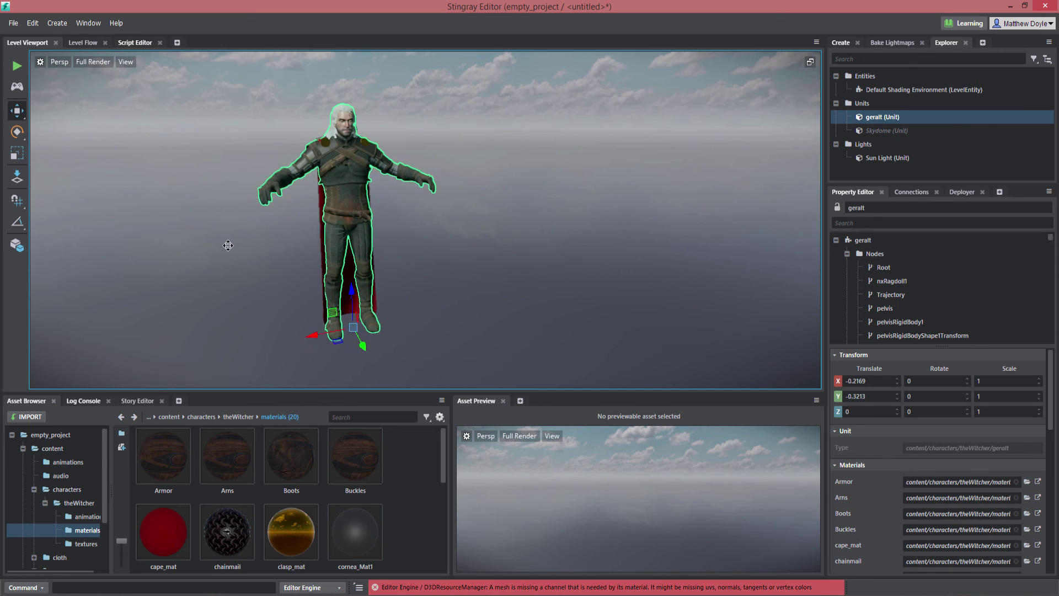
pyautogui.keyDown('alt'); pyautogui.moveTo(227, 245); pyautogui.dragTo(215, 265, button='middle'); pyautogui.keyUp('alt')
pyautogui.scroll(1, 217, 276)
pyautogui.moveTo(284, 347); pyautogui.dragTo(234, 399)
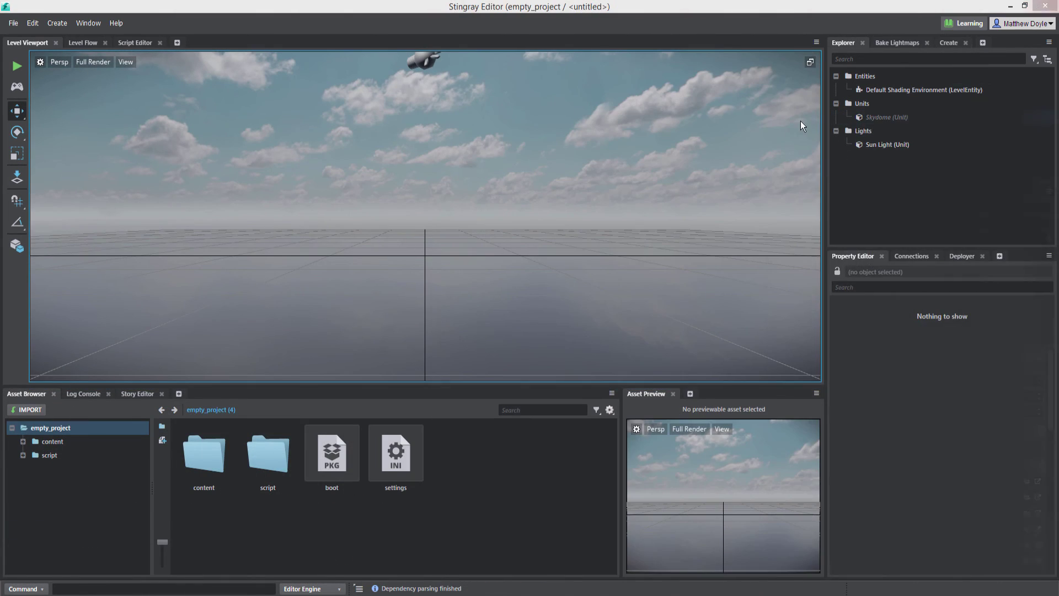
# Disable Motion Blur in the level's Default Shading Environment.
pyautogui.click(882, 89)
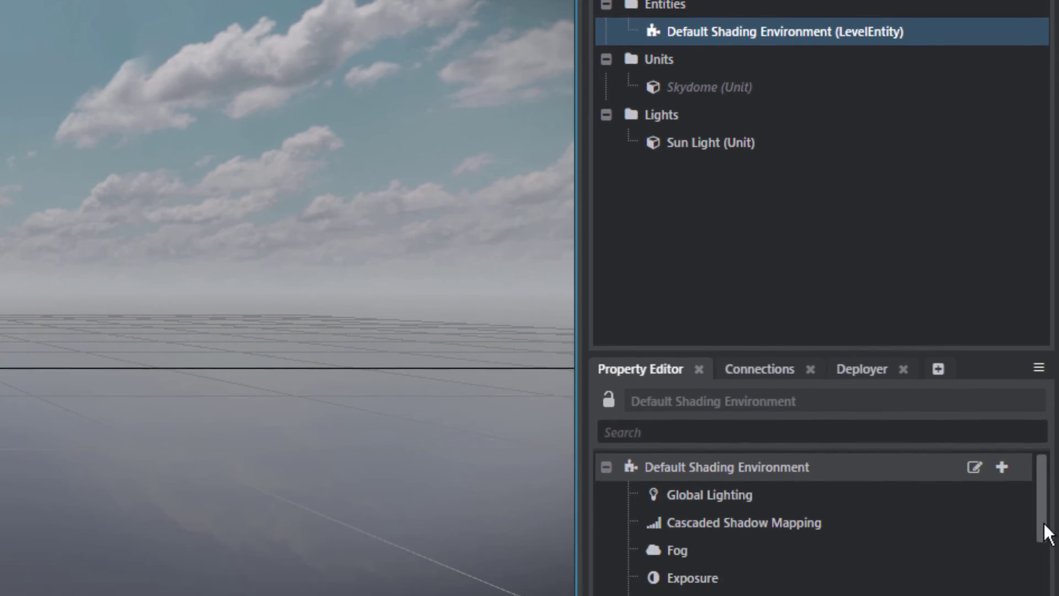
pyautogui.moveTo(1044, 523); pyautogui.dragTo(1041, 303)
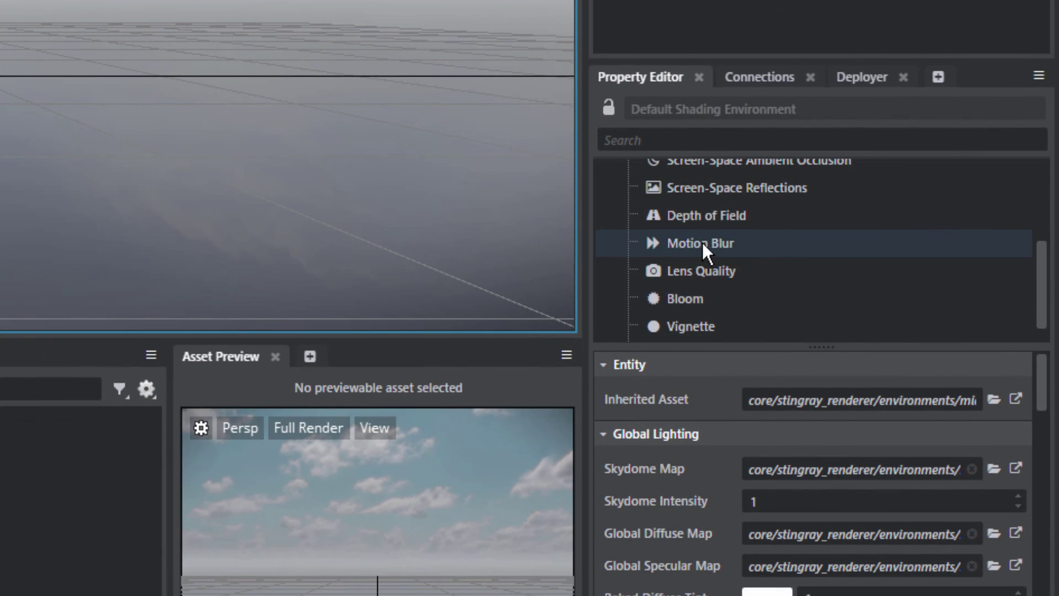
pyautogui.click(684, 244)
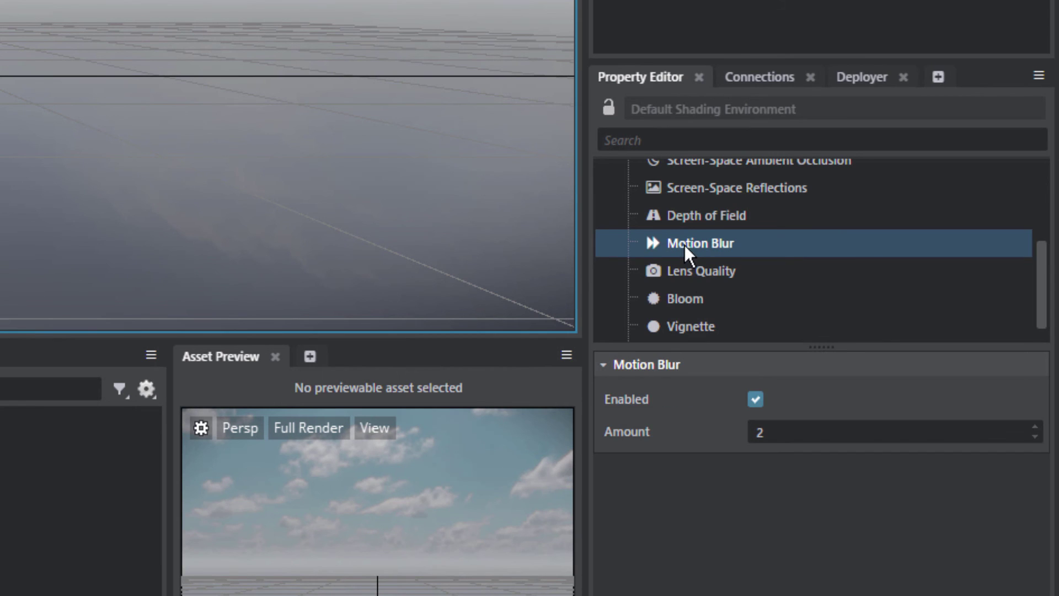
pyautogui.click(754, 400)
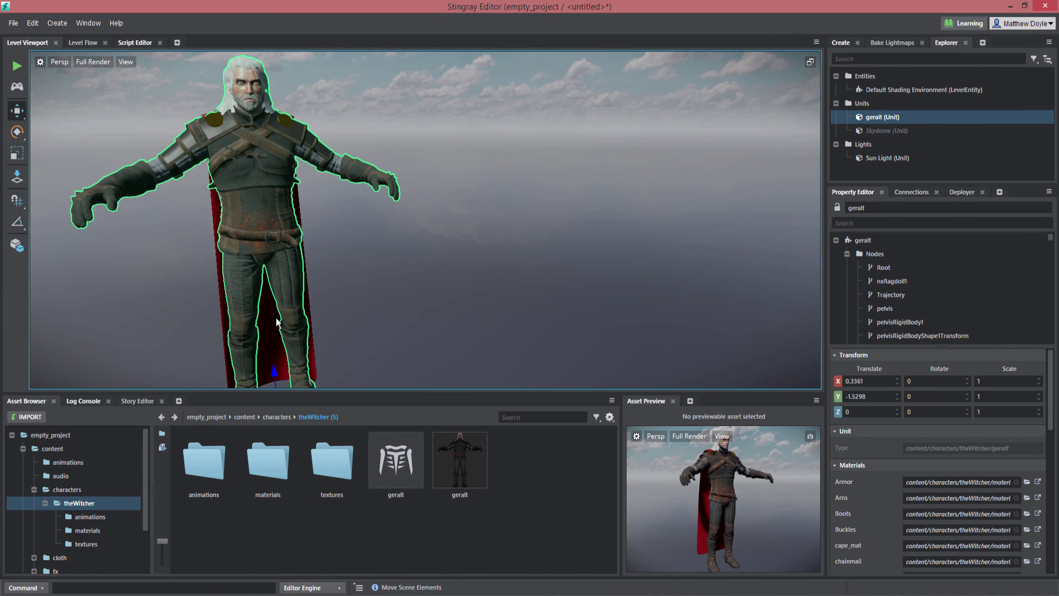
# Move the geralt unit along its X axis to check the cape's motion with motion blur off.
pyautogui.keyDown('alt'); pyautogui.moveTo(256, 294); pyautogui.dragTo(475, 213, button='middle'); pyautogui.keyUp('alt')
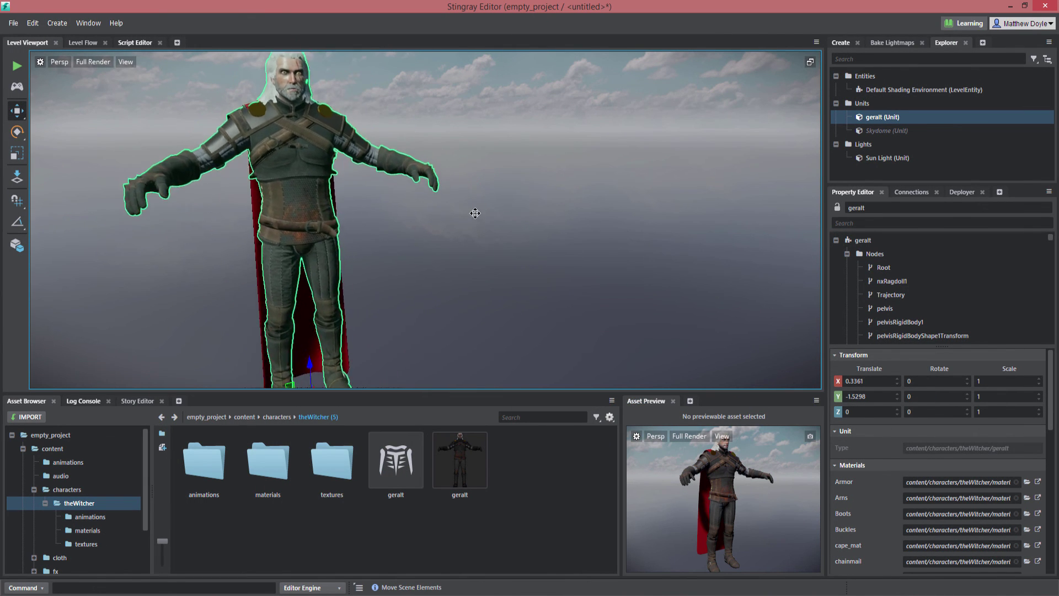
pyautogui.keyDown('alt'); pyautogui.moveTo(465, 340); pyautogui.dragTo(428, 320, button='right'); pyautogui.keyUp('alt')
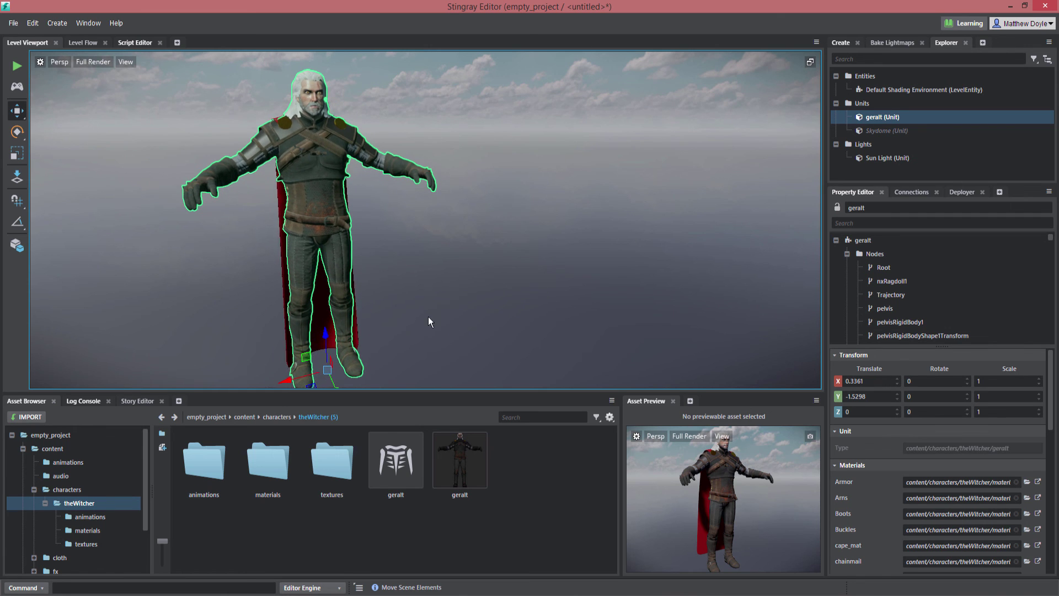
pyautogui.moveTo(288, 383); pyautogui.dragTo(314, 375)
pyautogui.moveTo(226, 436); pyautogui.dragTo(243, 453)
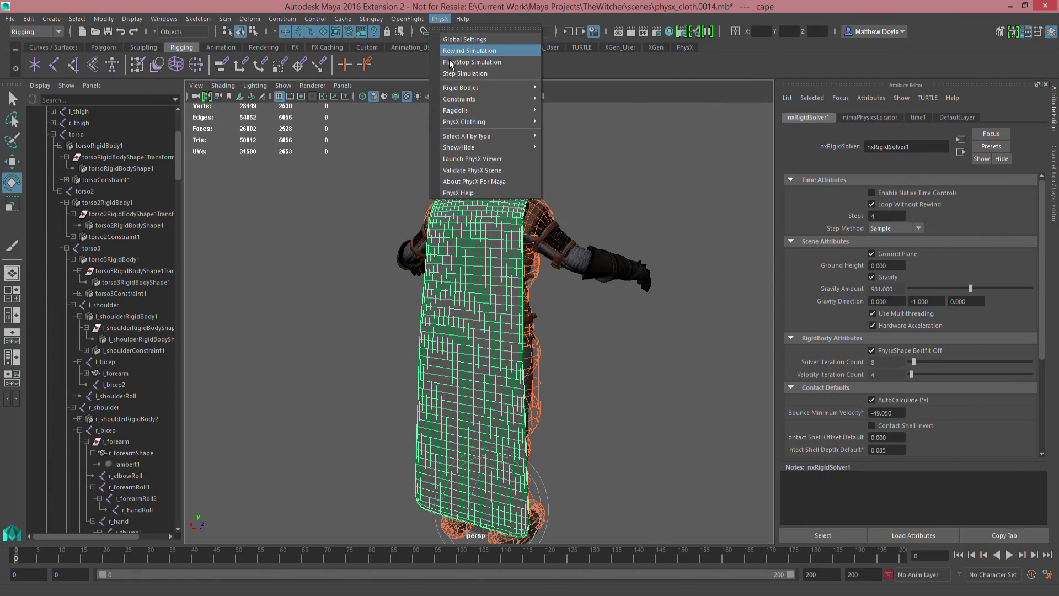
# Switch to Maya, play the PhysX simulation, and examine the cape's wind and clothing attributes and its motion around the character's front.
pyautogui.click(496, 59)
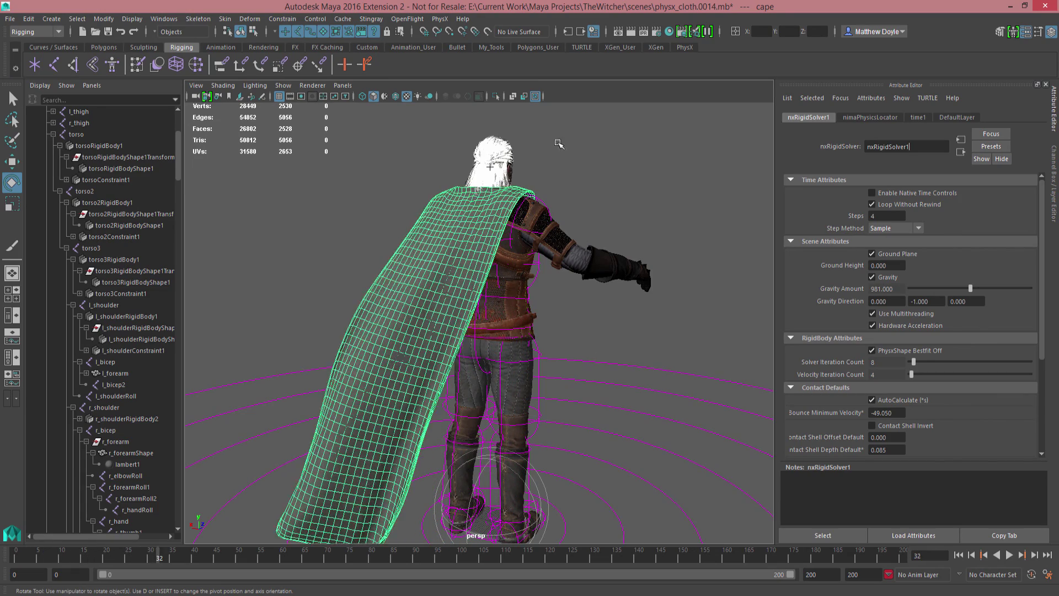
pyautogui.click(460, 229)
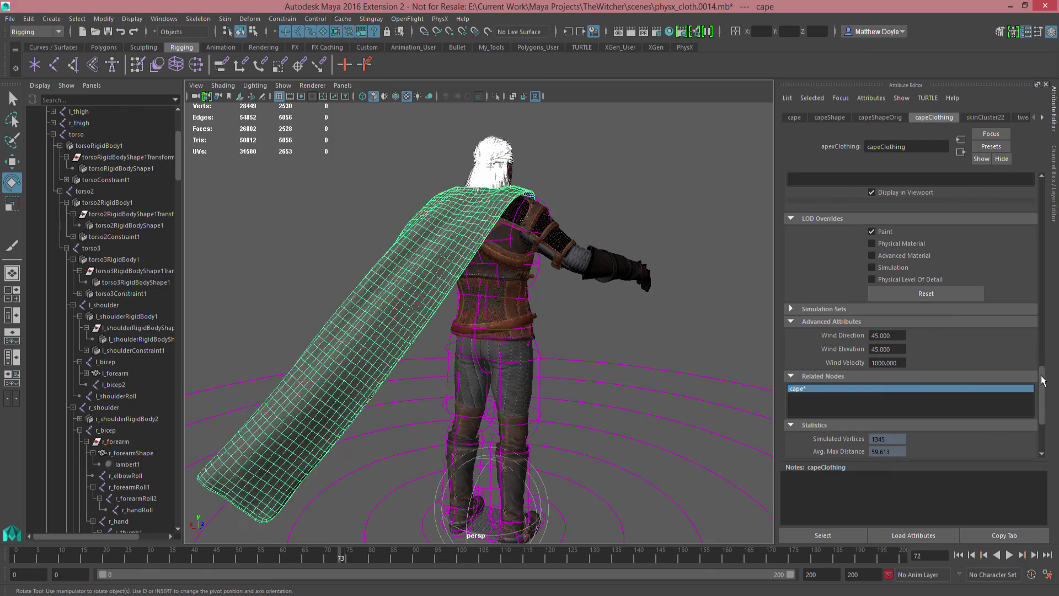
pyautogui.scroll(1, 1041, 366)
pyautogui.scroll(10, 1041, 365)
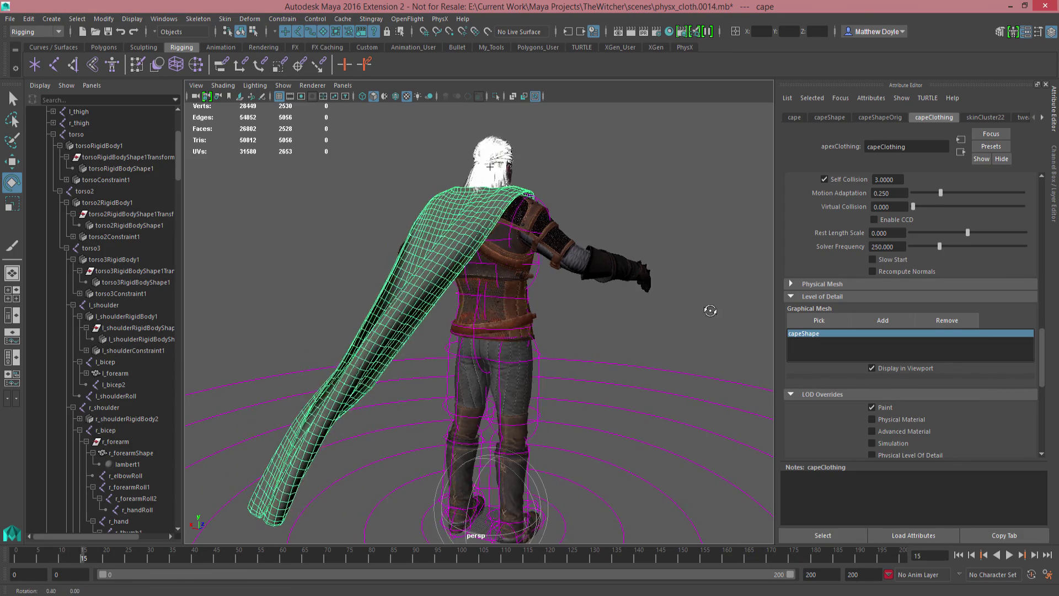
pyautogui.keyDown('alt'); pyautogui.moveTo(707, 308); pyautogui.dragTo(497, 307); pyautogui.keyUp('alt')
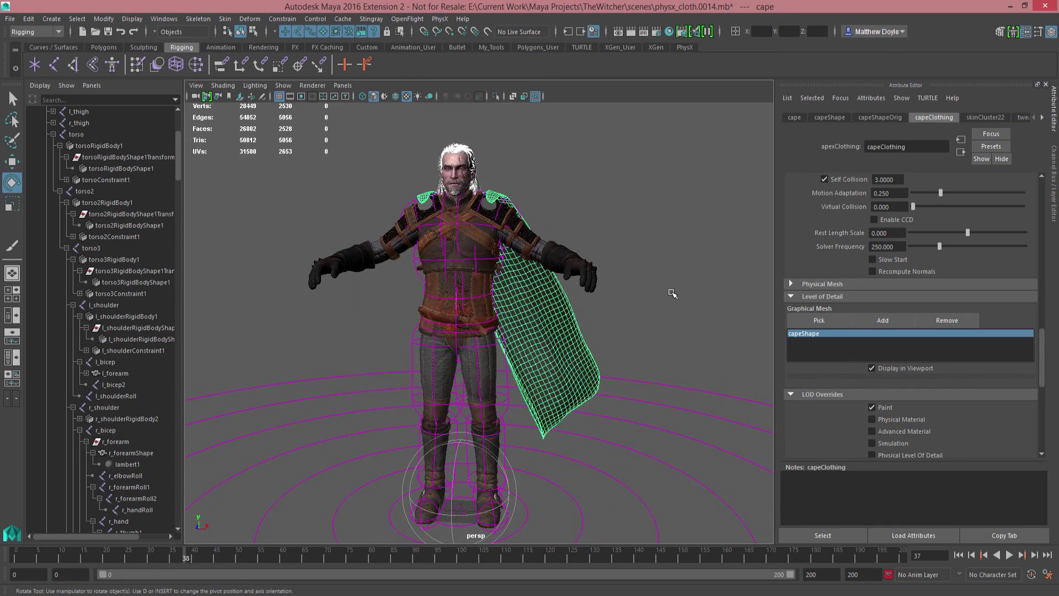
pyautogui.keyDown('alt'); pyautogui.moveTo(628, 246); pyautogui.dragTo(620, 364); pyautogui.keyUp('alt')
pyautogui.keyDown('alt'); pyautogui.moveTo(645, 229); pyautogui.dragTo(641, 258); pyautogui.keyUp('alt')
pyautogui.keyDown('alt'); pyautogui.moveTo(640, 258); pyautogui.dragTo(697, 303, button='right'); pyautogui.keyUp('alt')
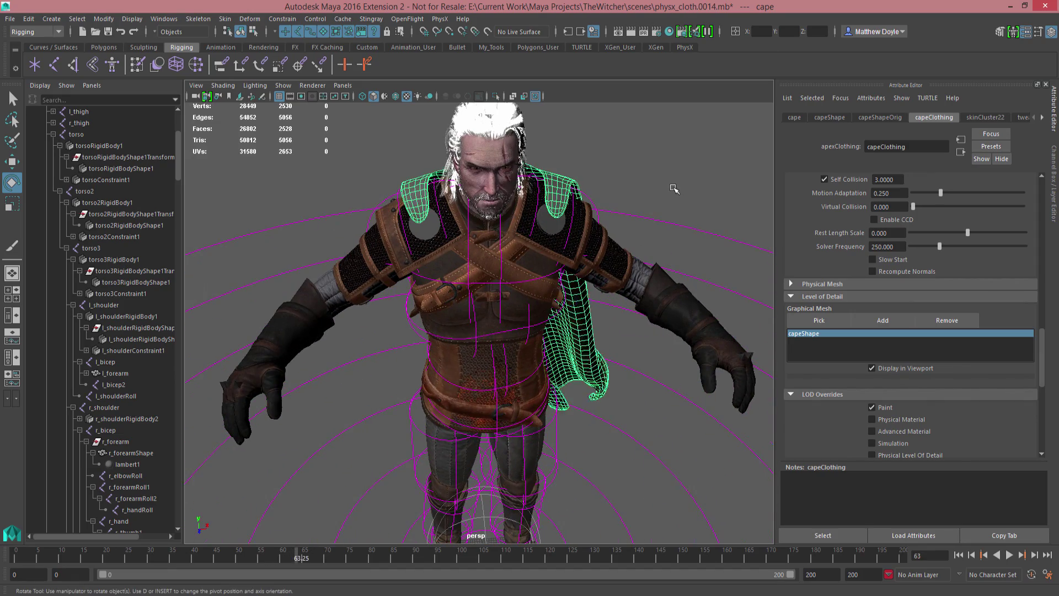